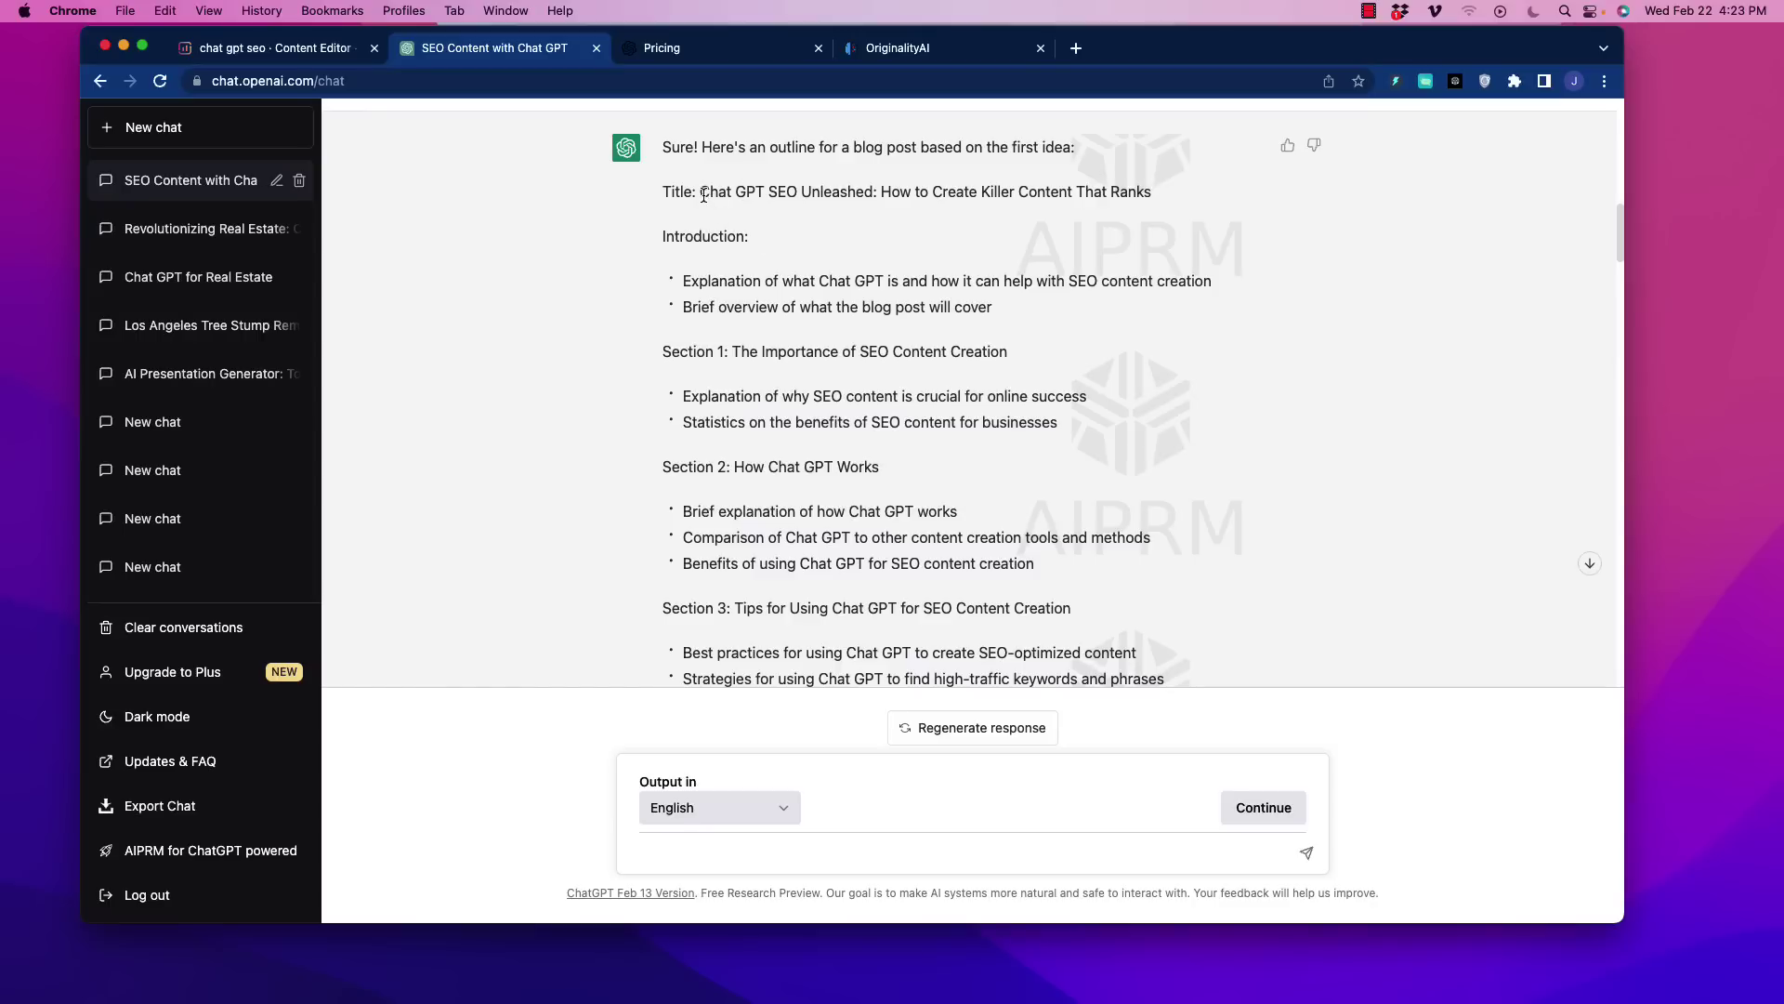
# Highlight 'Chat GPT SEO' in the title line of ChatGPT's blog post outline
pyautogui.moveTo(704, 195); pyautogui.dragTo(798, 196)
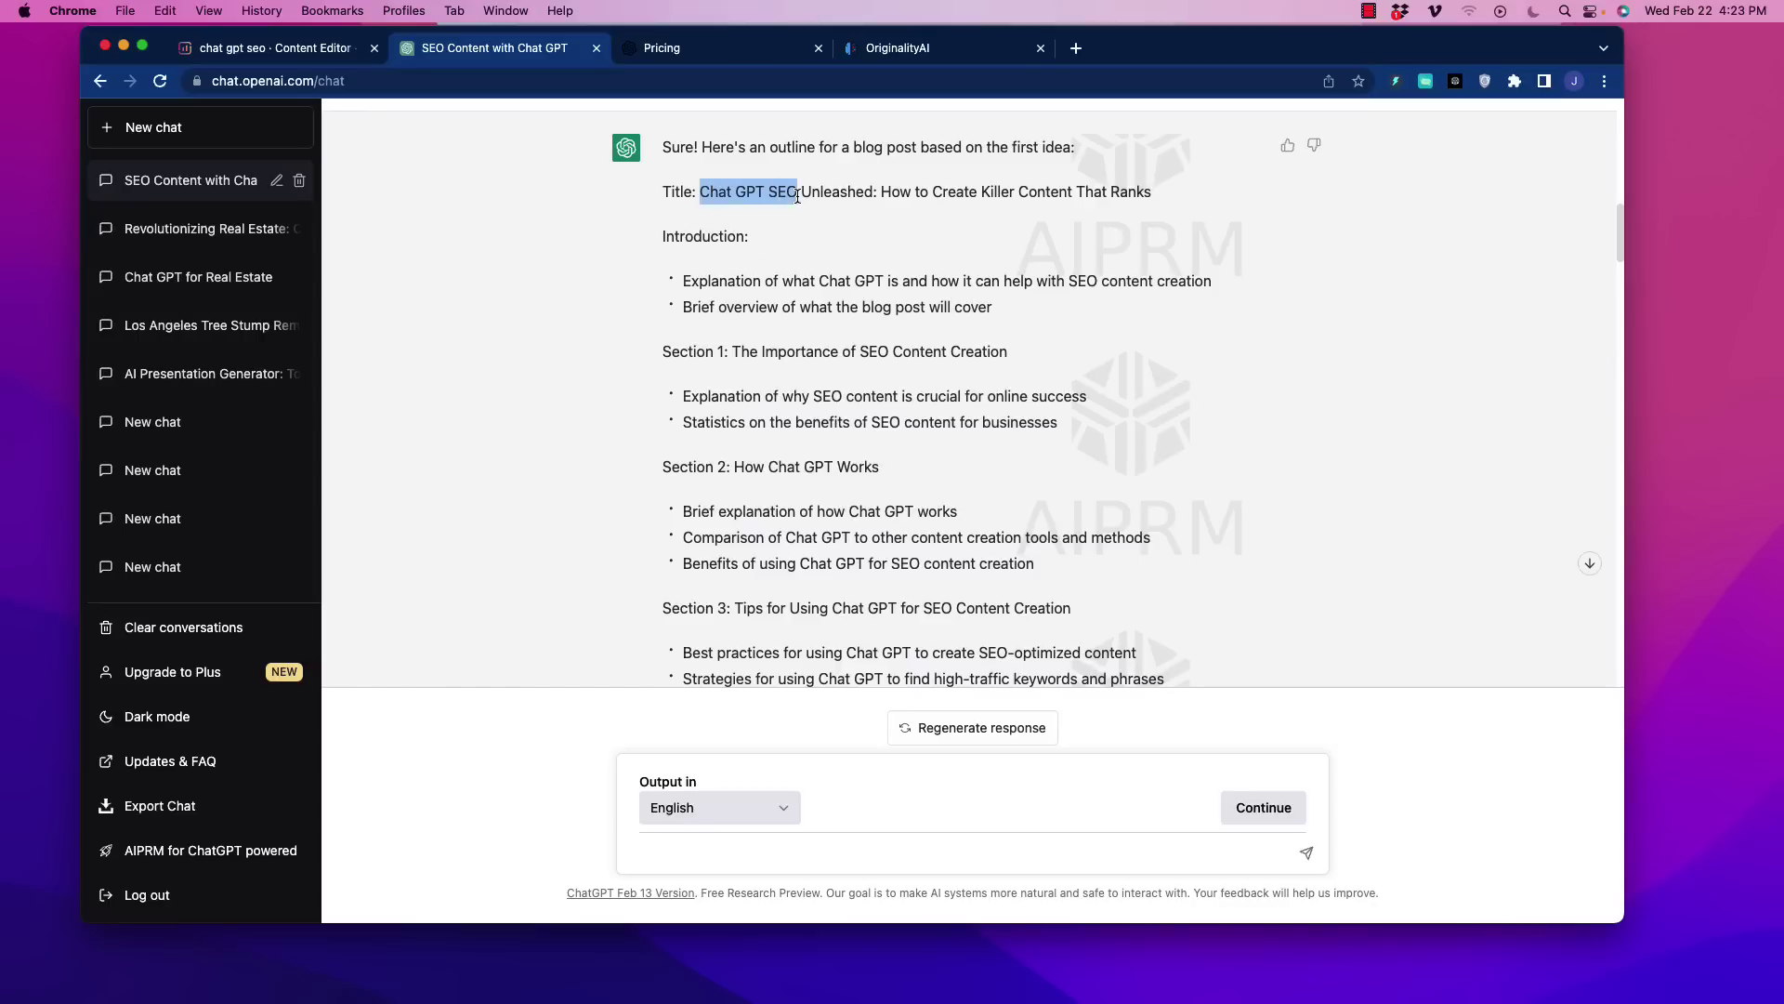
# Switch to the empty 'chat gpt seo' Surfer draft and scroll through its suggested Terms list
pyautogui.click(279, 49)
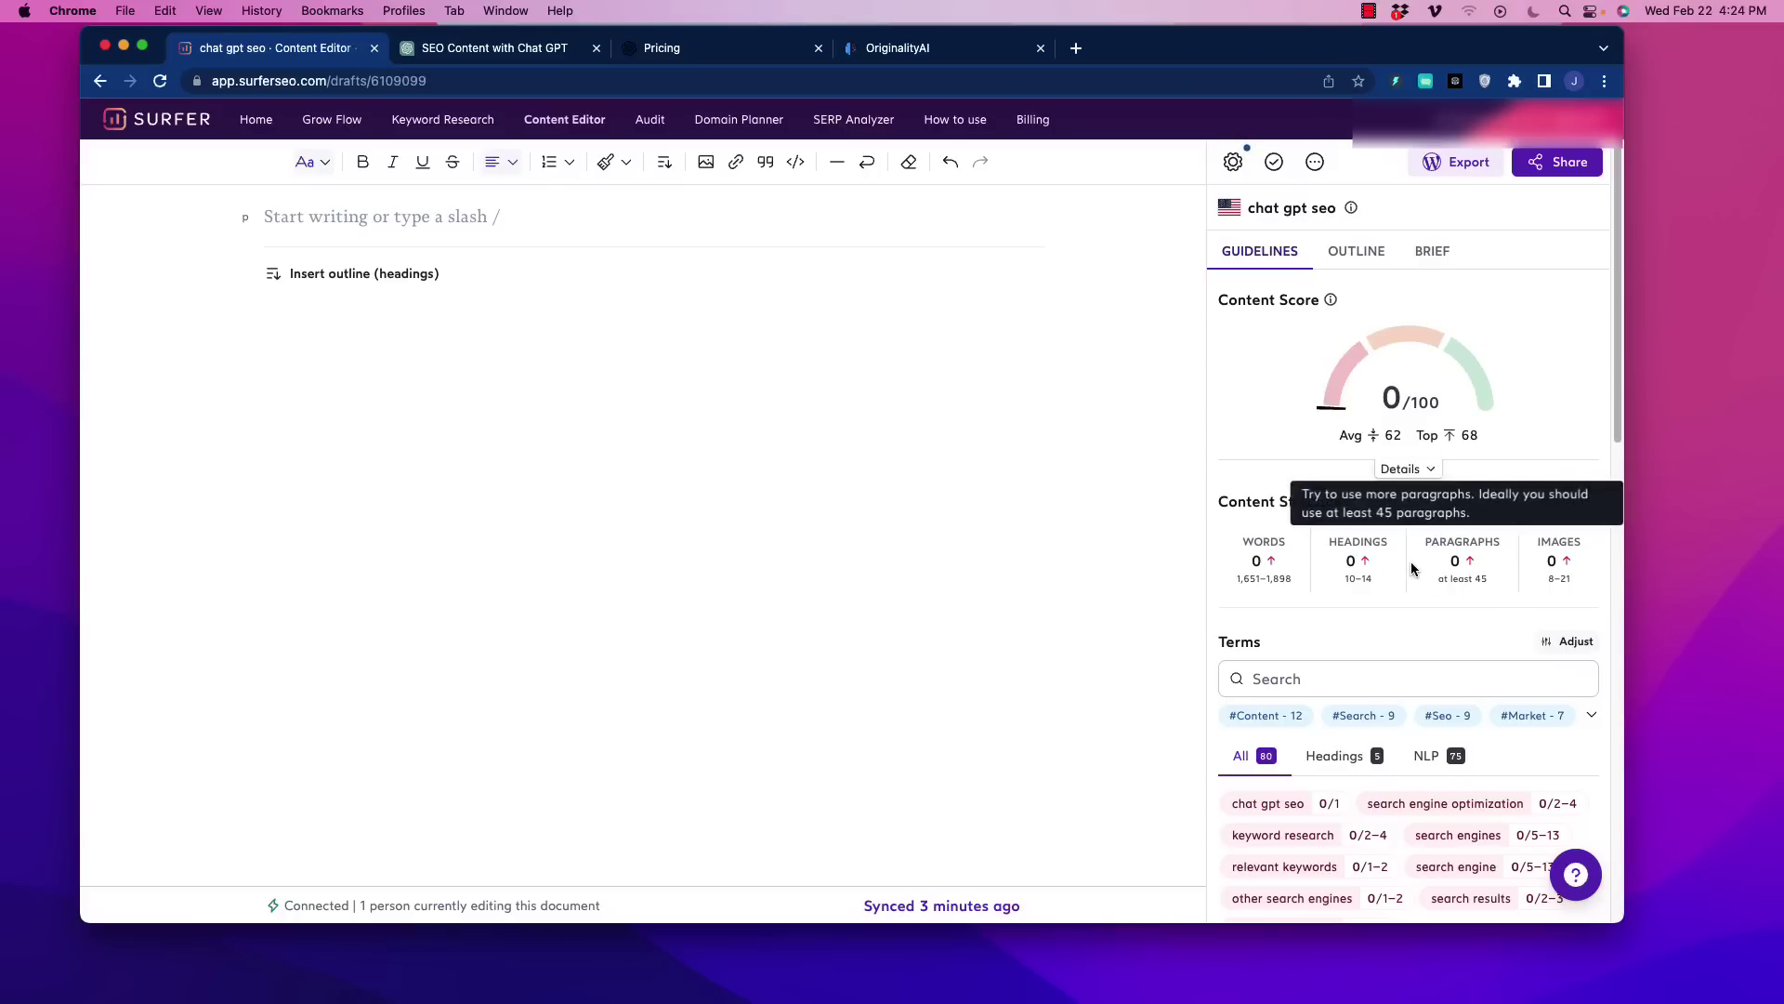
pyautogui.scroll(-3, 1241, 656)
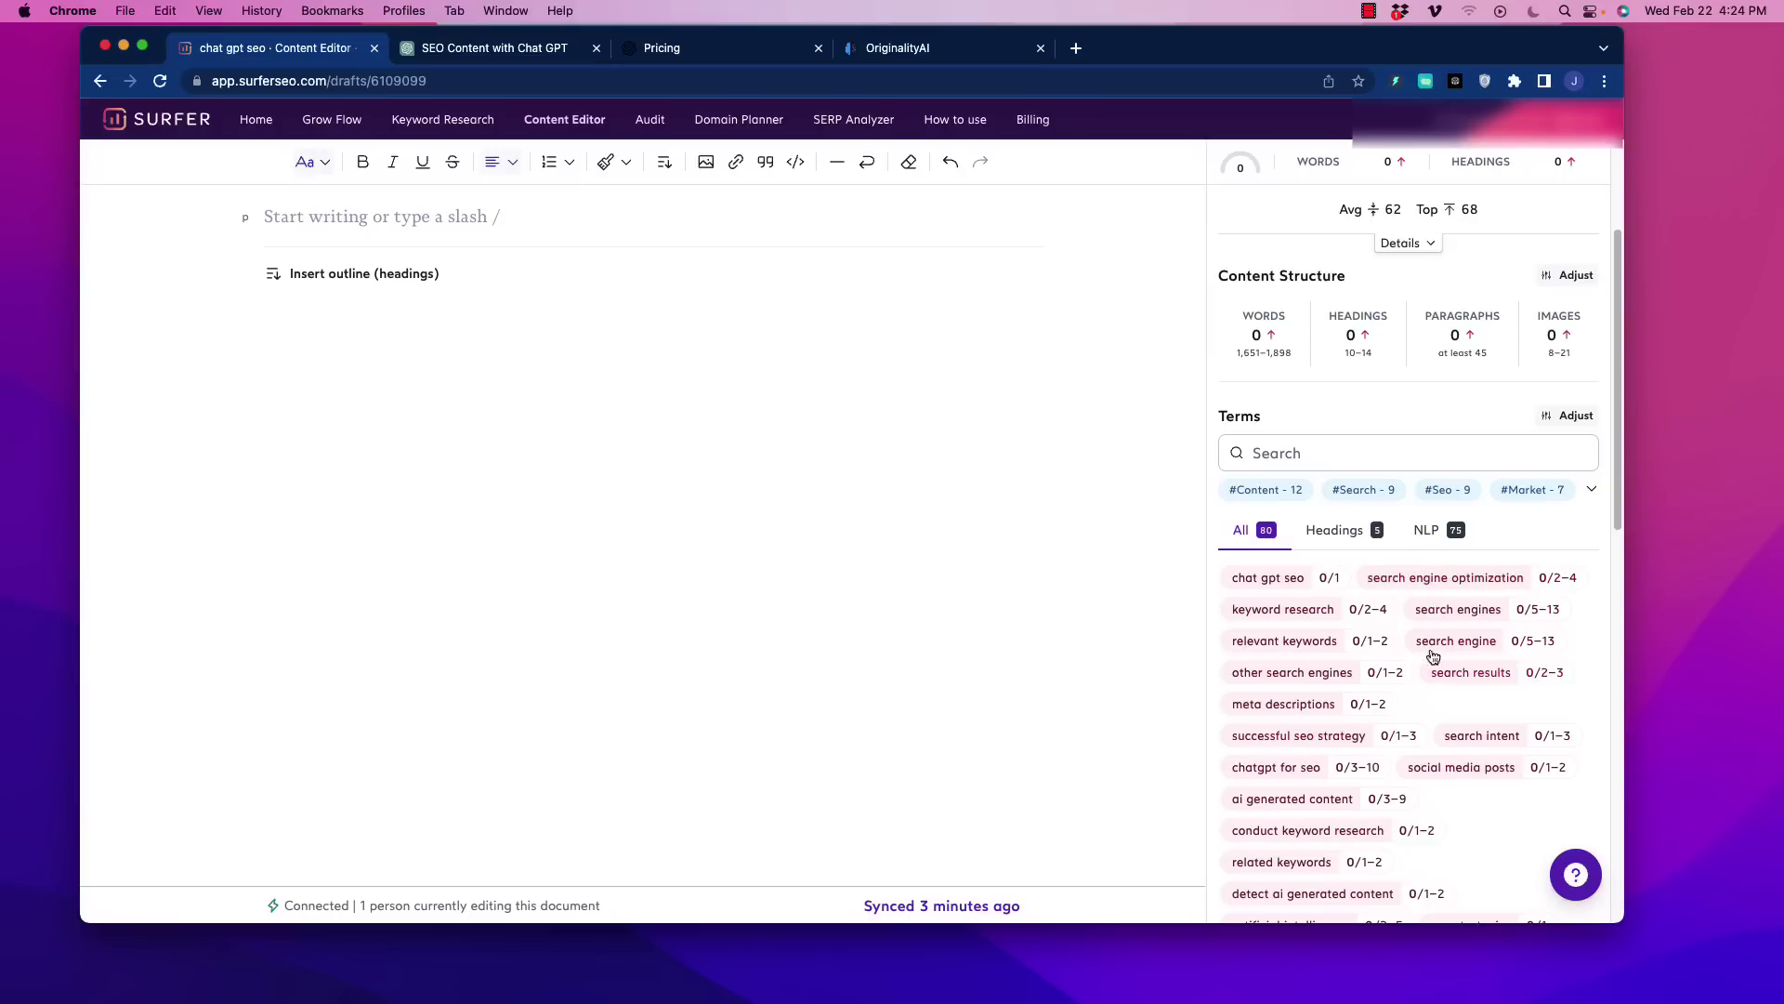
pyautogui.scroll(-10, 1387, 675)
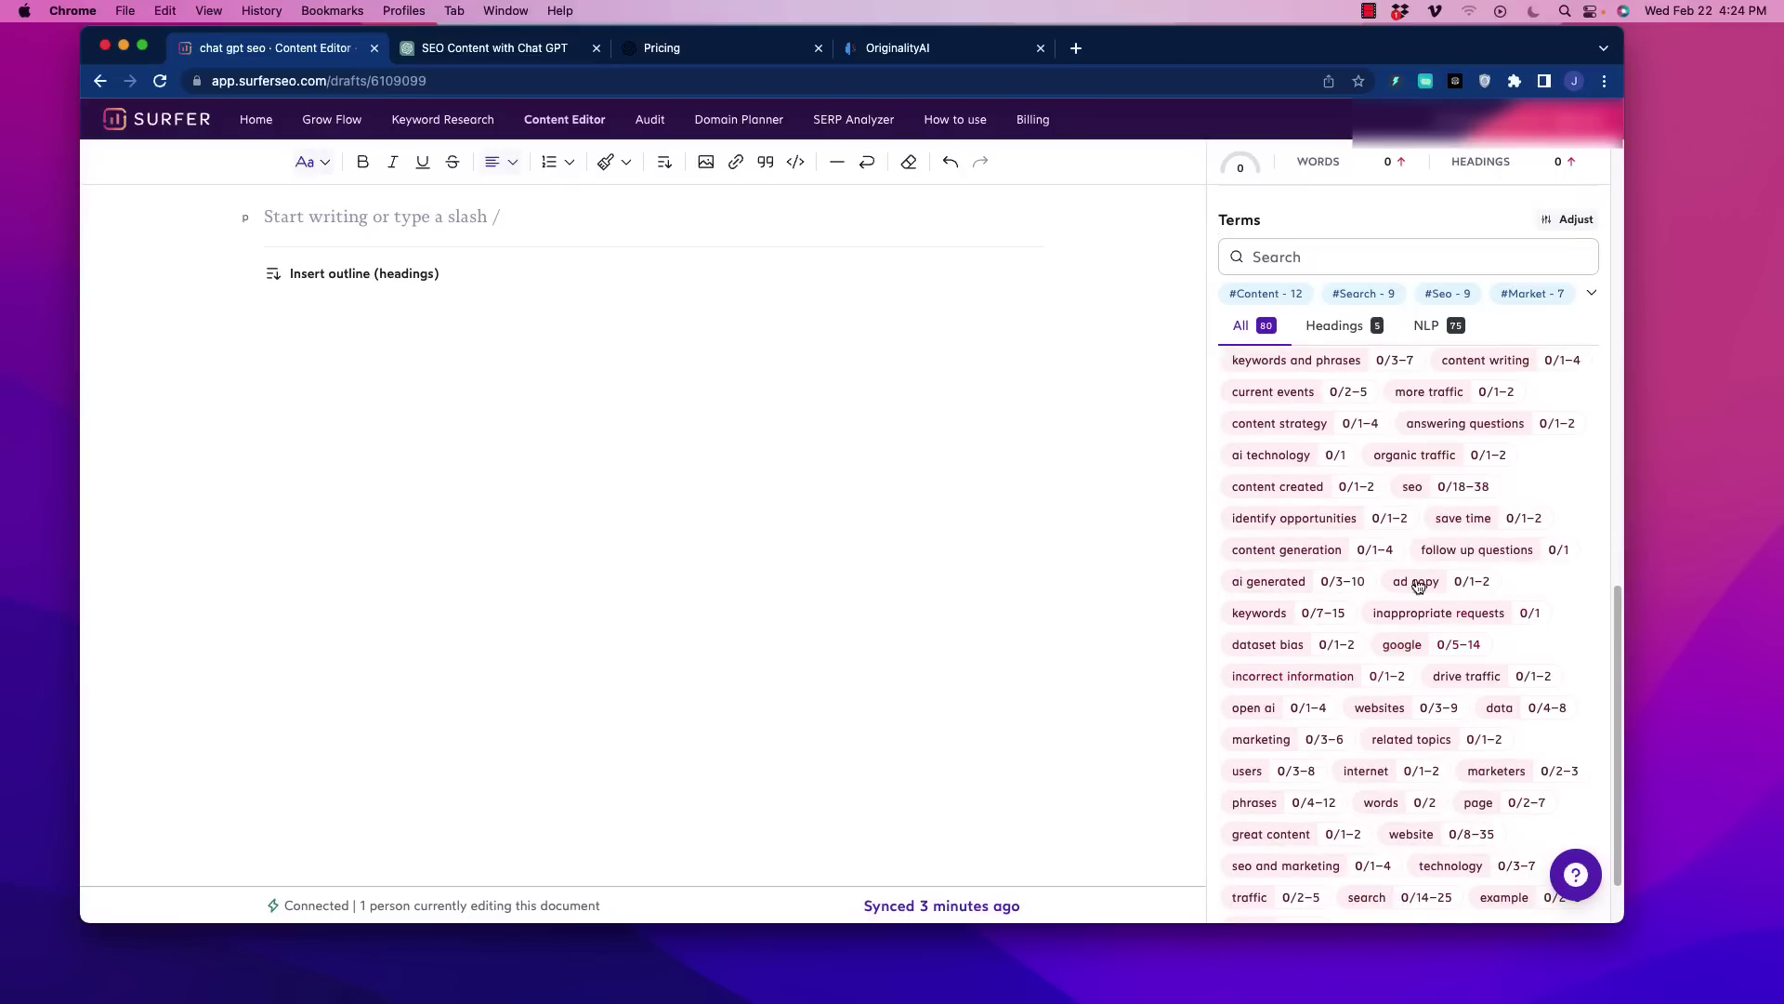
pyautogui.moveTo(1450, 547)
pyautogui.scroll(6, 1391, 537)
pyautogui.scroll(5, 1391, 538)
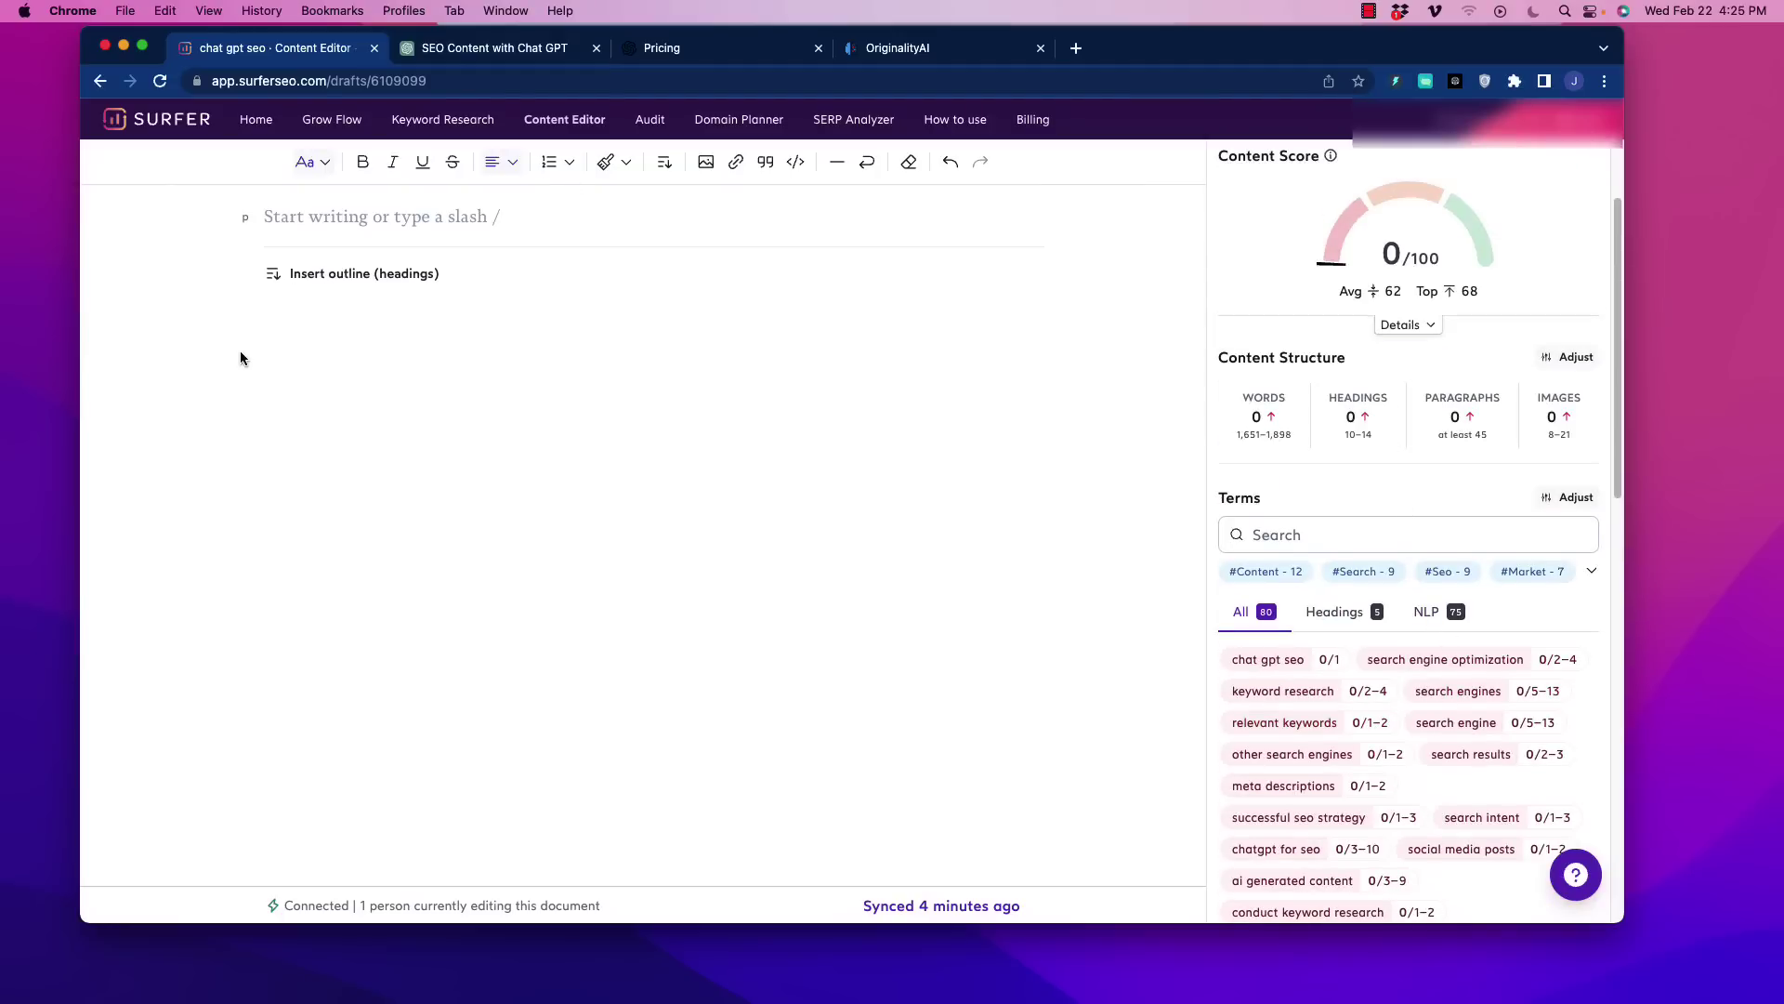
# Move Chrome aside and bring the remote ZimWriter SEO Blog Writer window into view
pyautogui.moveTo(1213, 59); pyautogui.dragTo(1215, 220)
pyautogui.click(1173, 160)
pyautogui.moveTo(1173, 156); pyautogui.dragTo(1203, 45)
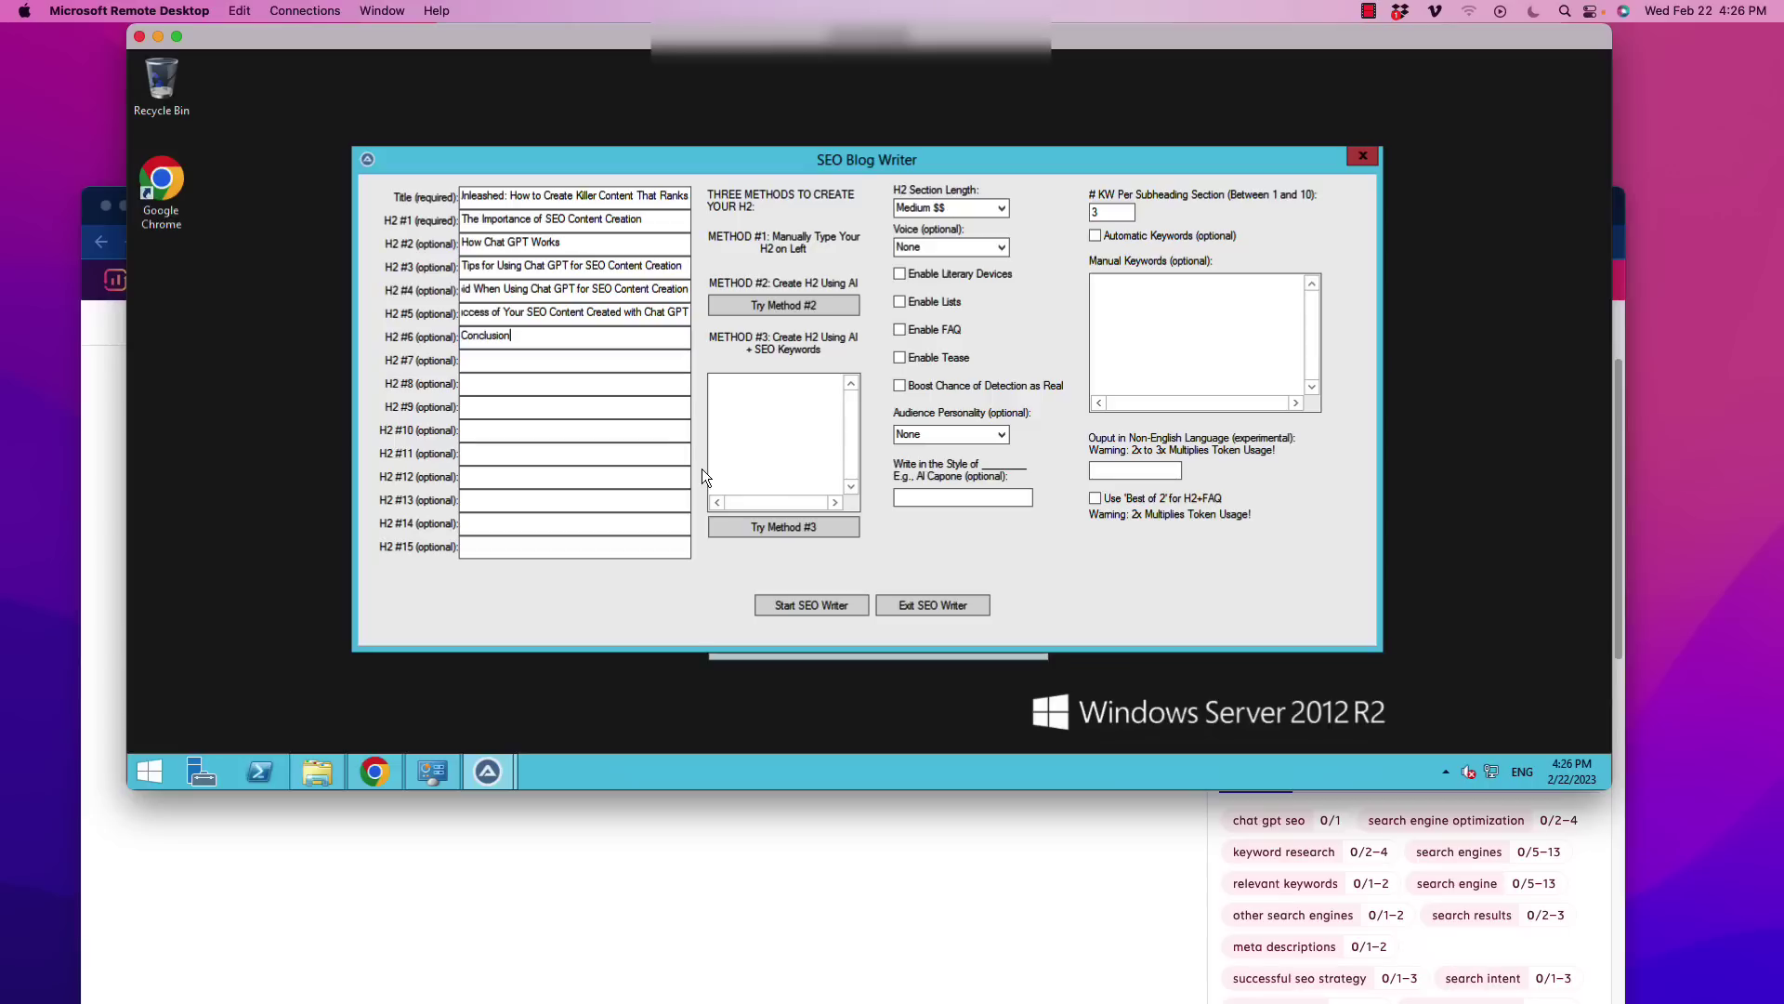
# Open the OpenAI API pricing page and scroll down to the 'Start for free' section
pyautogui.click(829, 834)
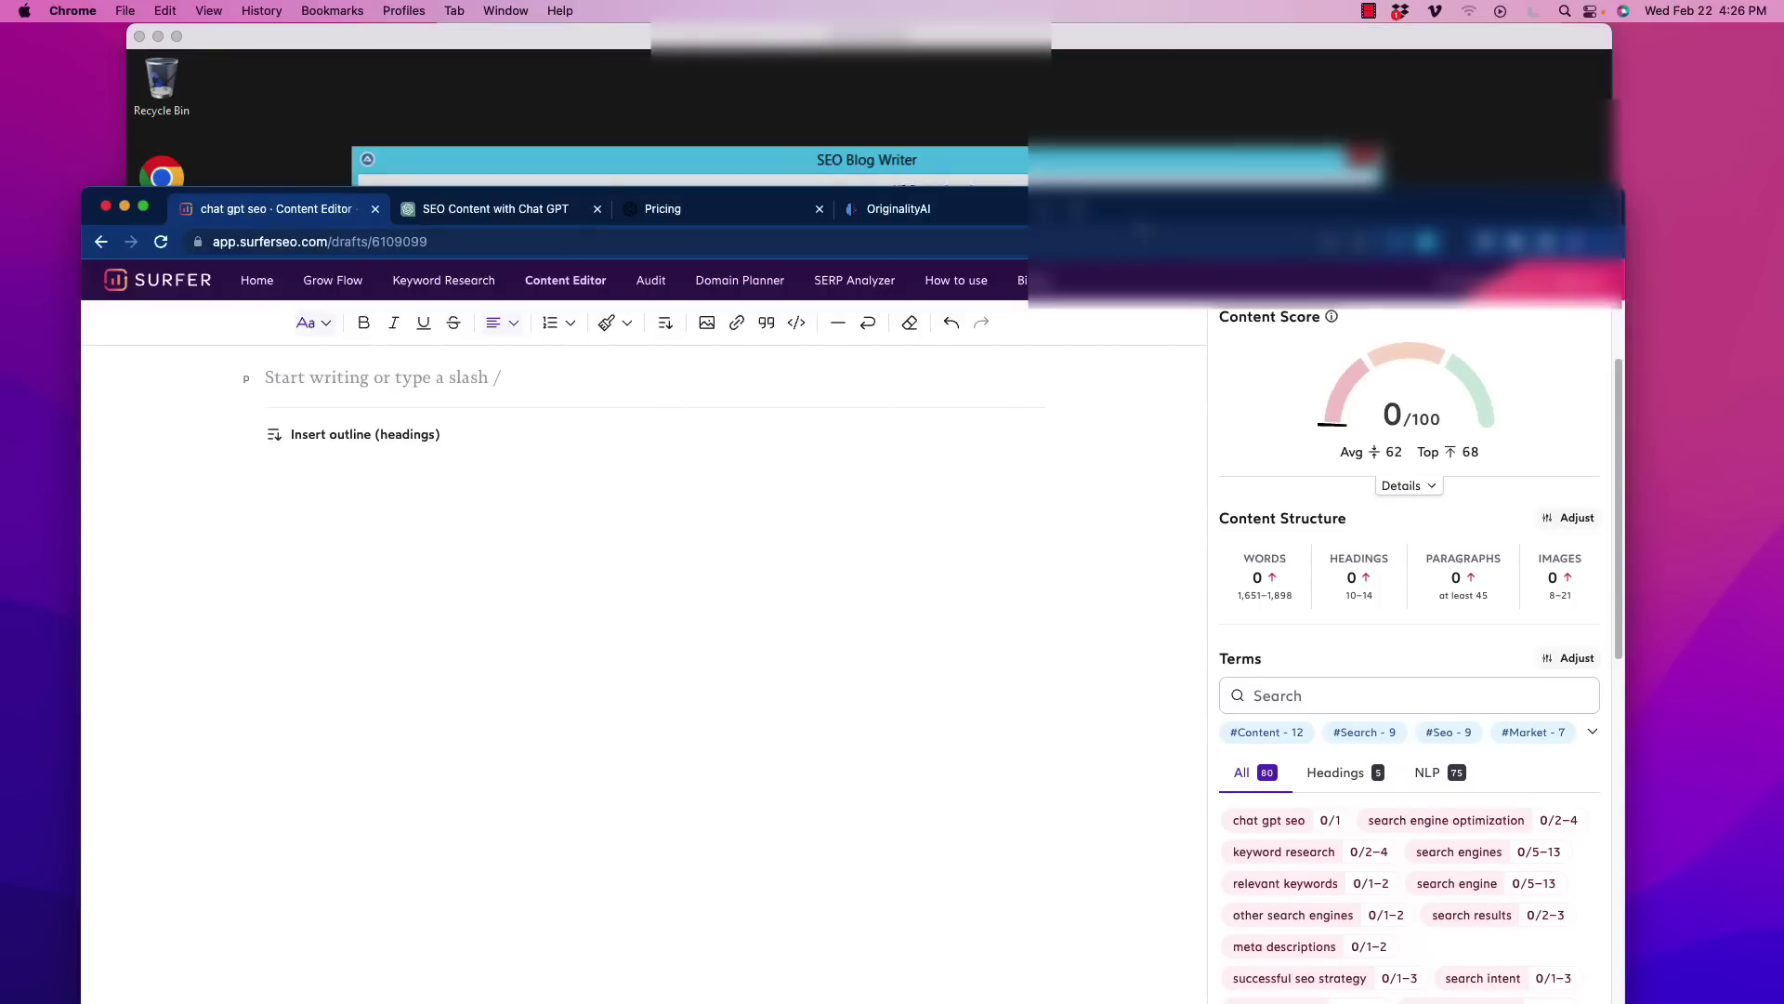
pyautogui.moveTo(1138, 187); pyautogui.dragTo(1115, 71)
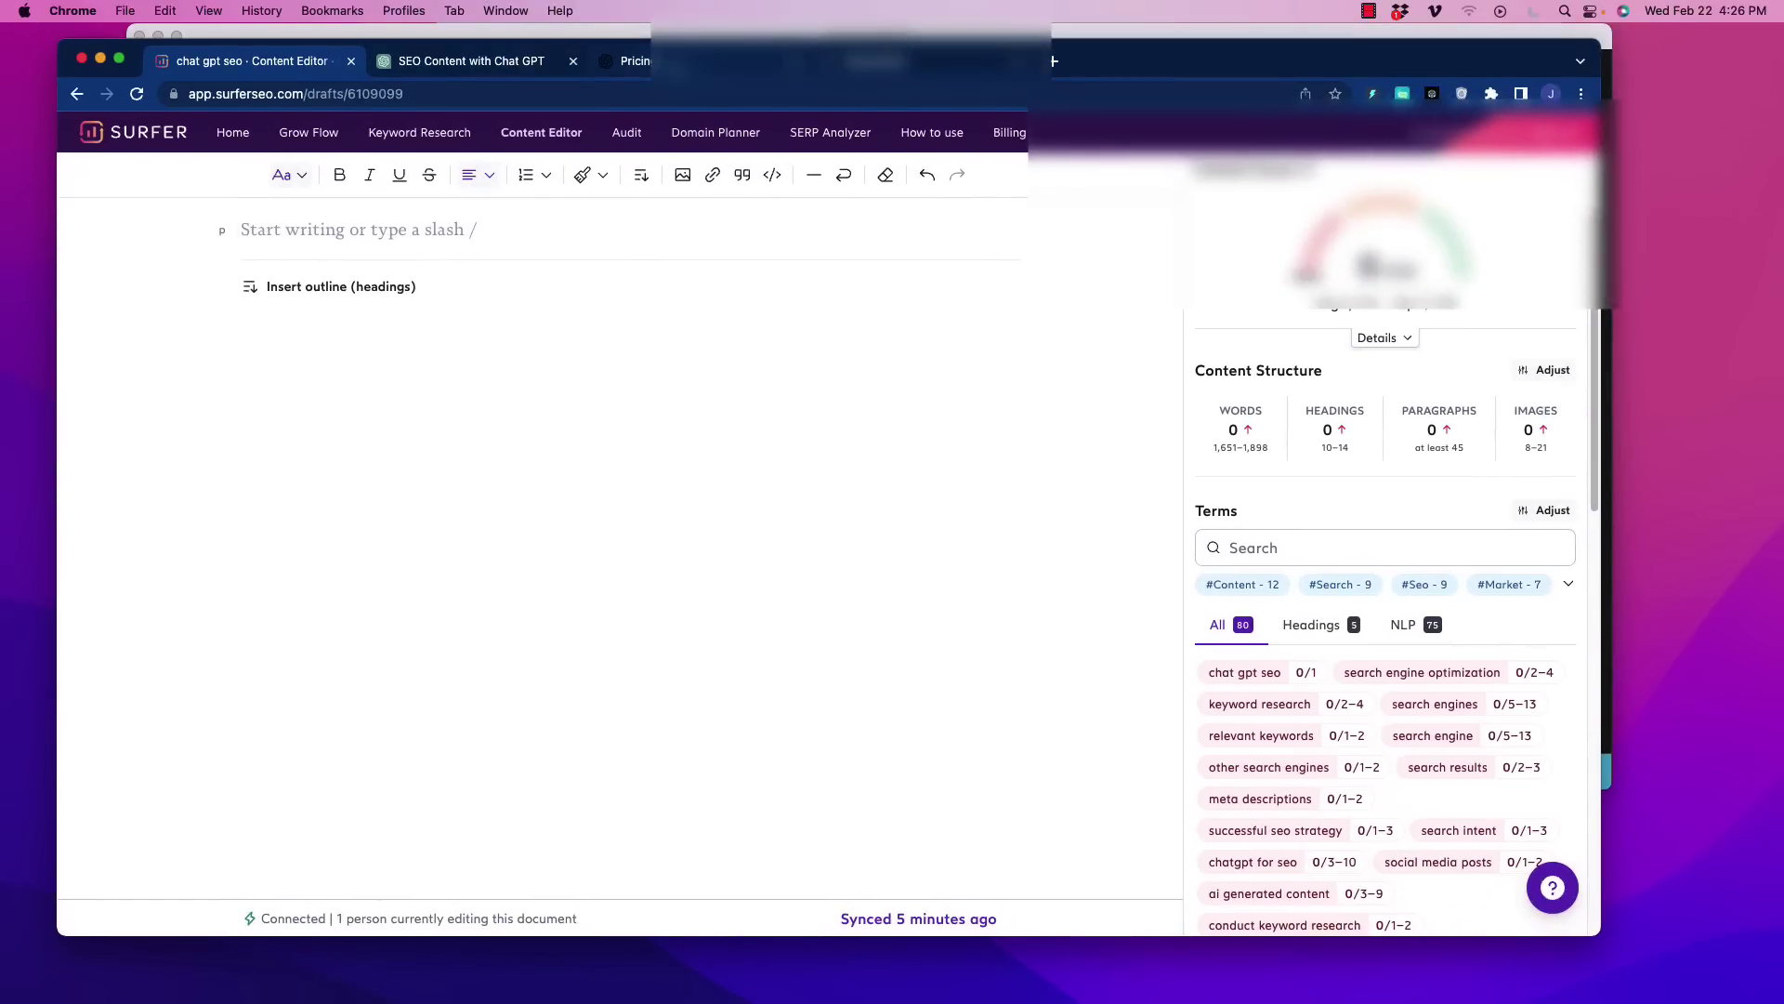
pyautogui.click(645, 69)
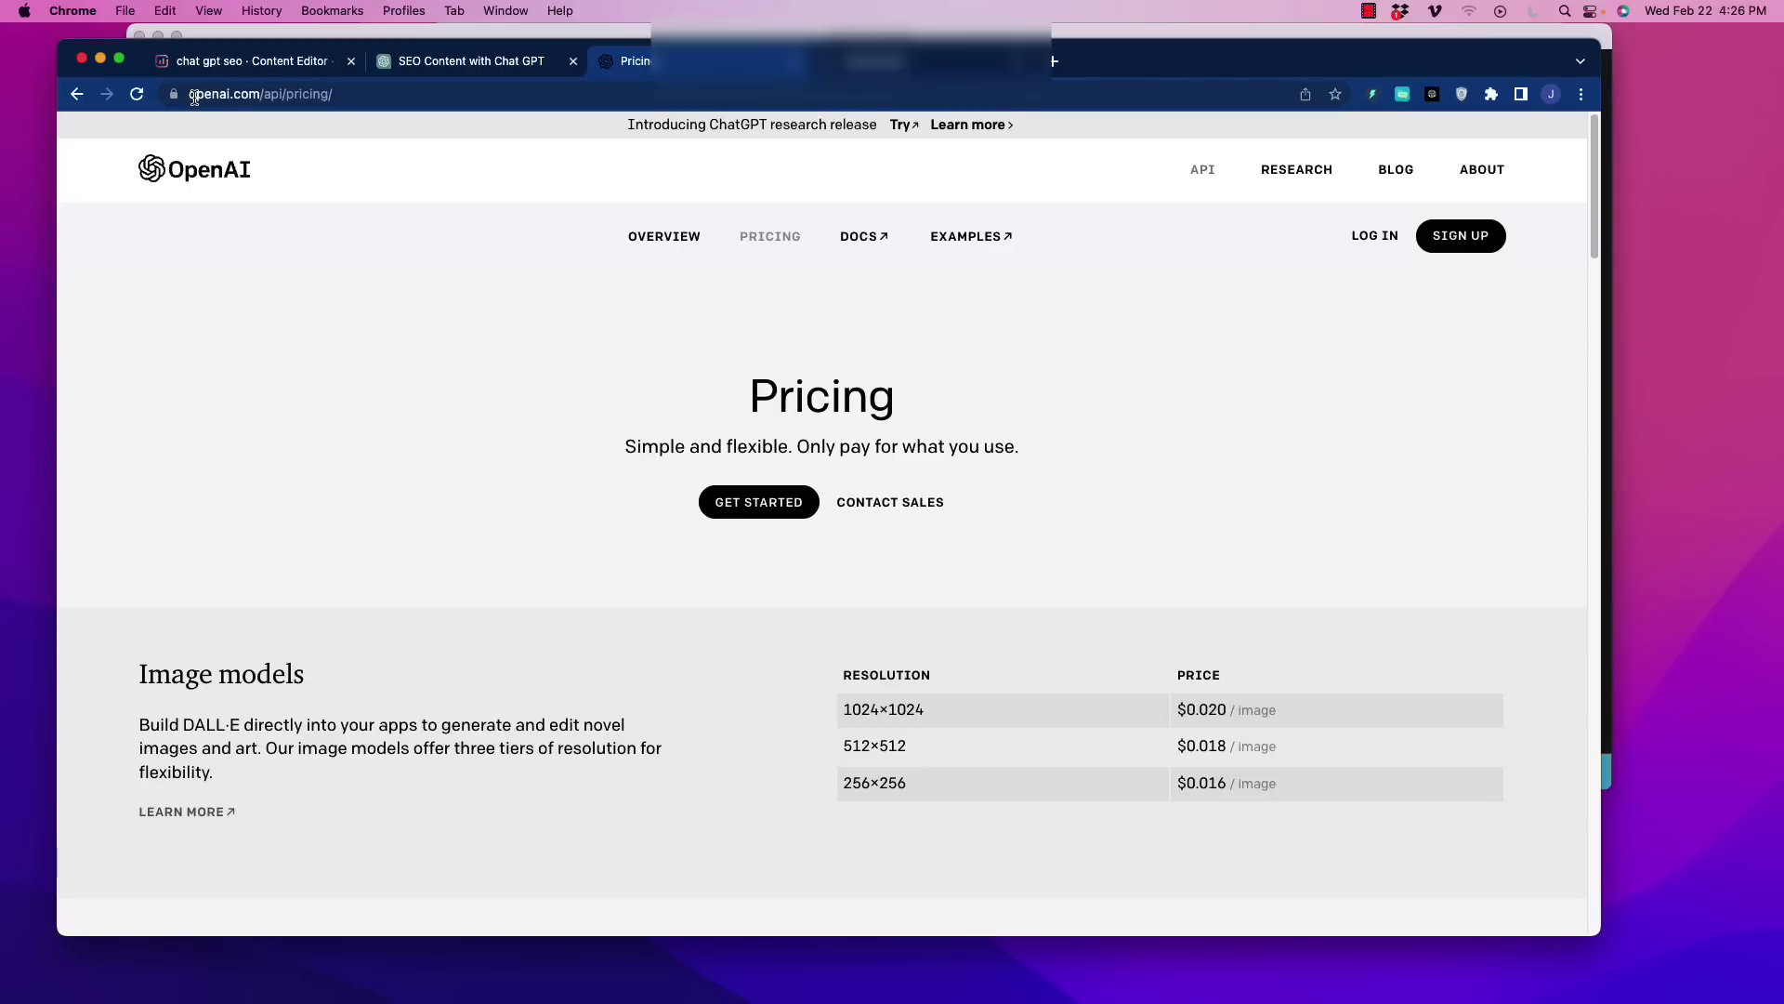
pyautogui.scroll(-3, 476, 390)
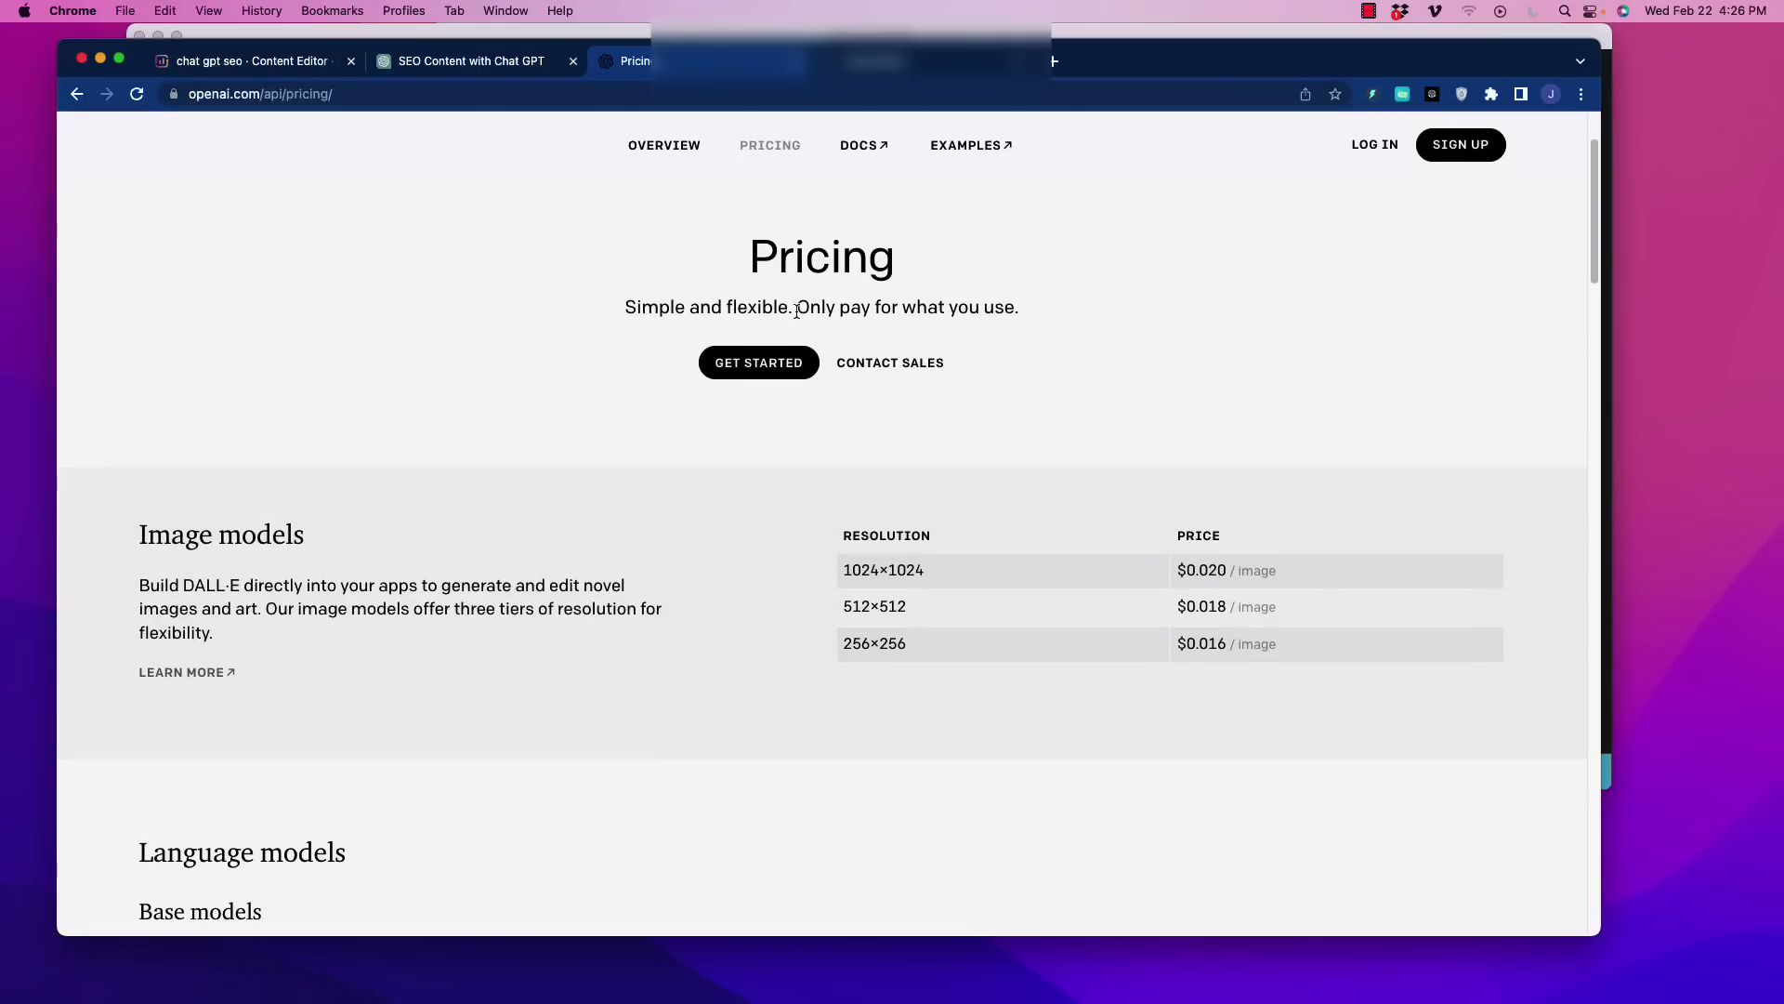
pyautogui.scroll(-5, 404, 511)
pyautogui.scroll(-7, 405, 517)
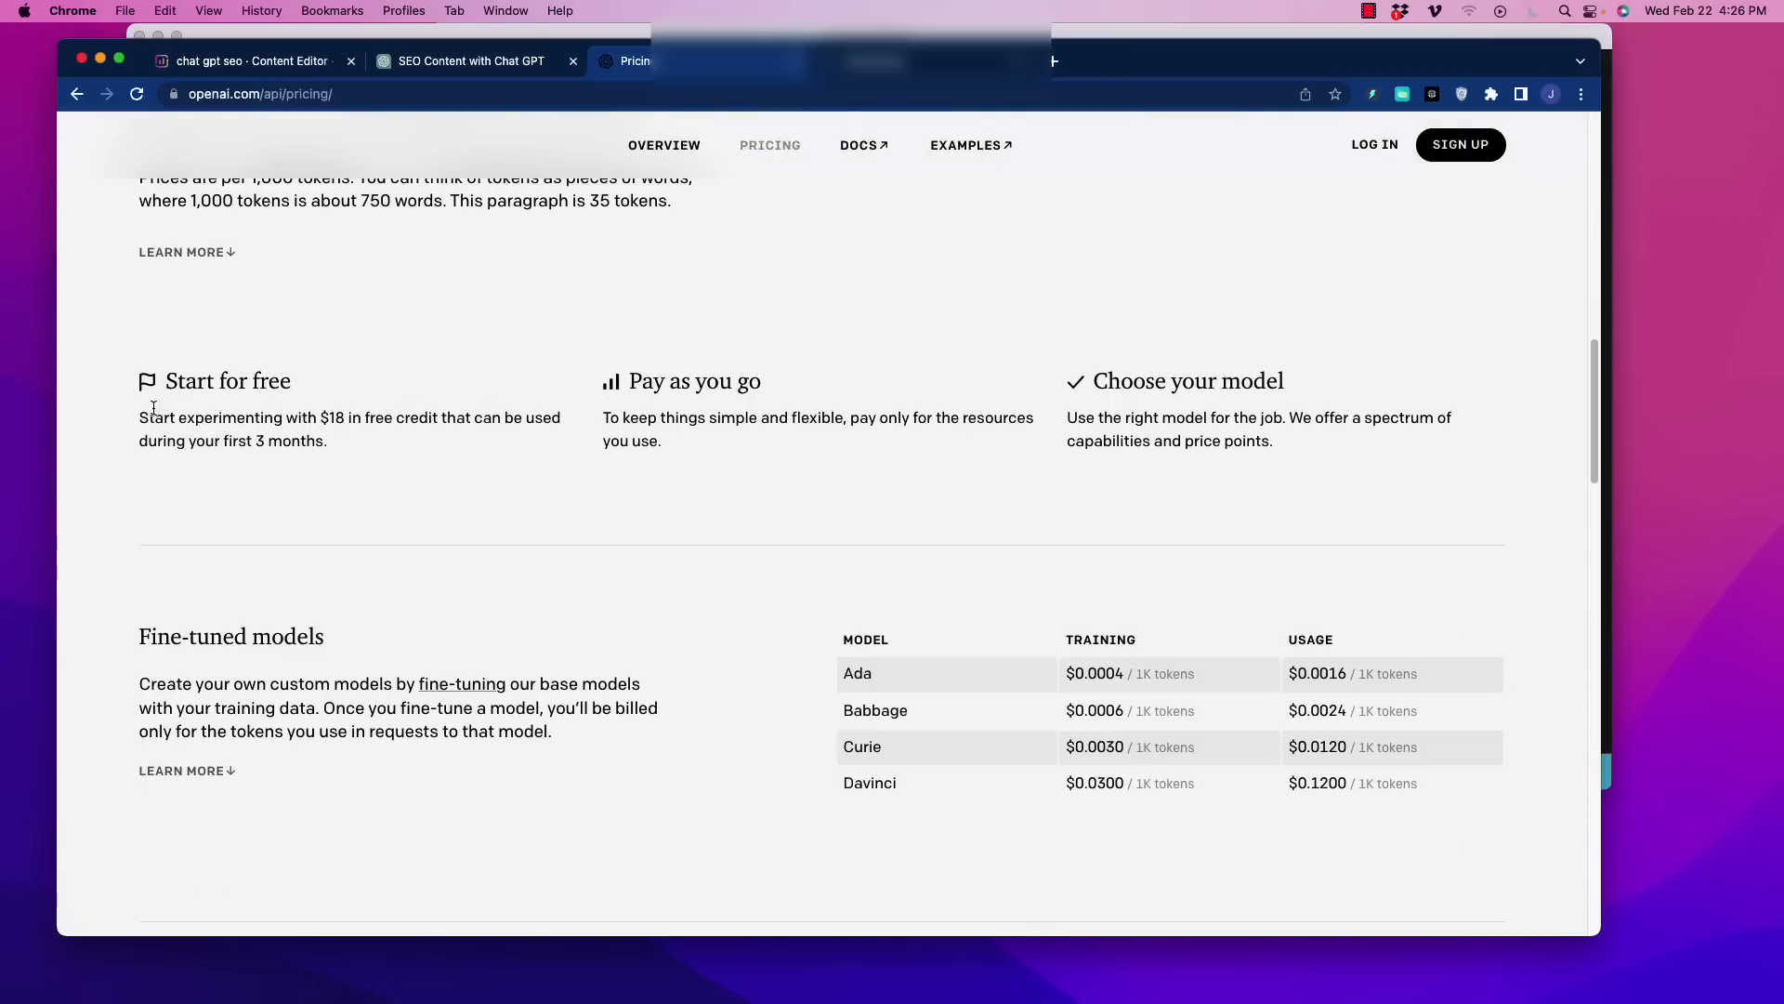
# Highlight the $18 free credit for 3 months, then return to the SEO Blog Writer
pyautogui.moveTo(159, 374); pyautogui.dragTo(418, 467)
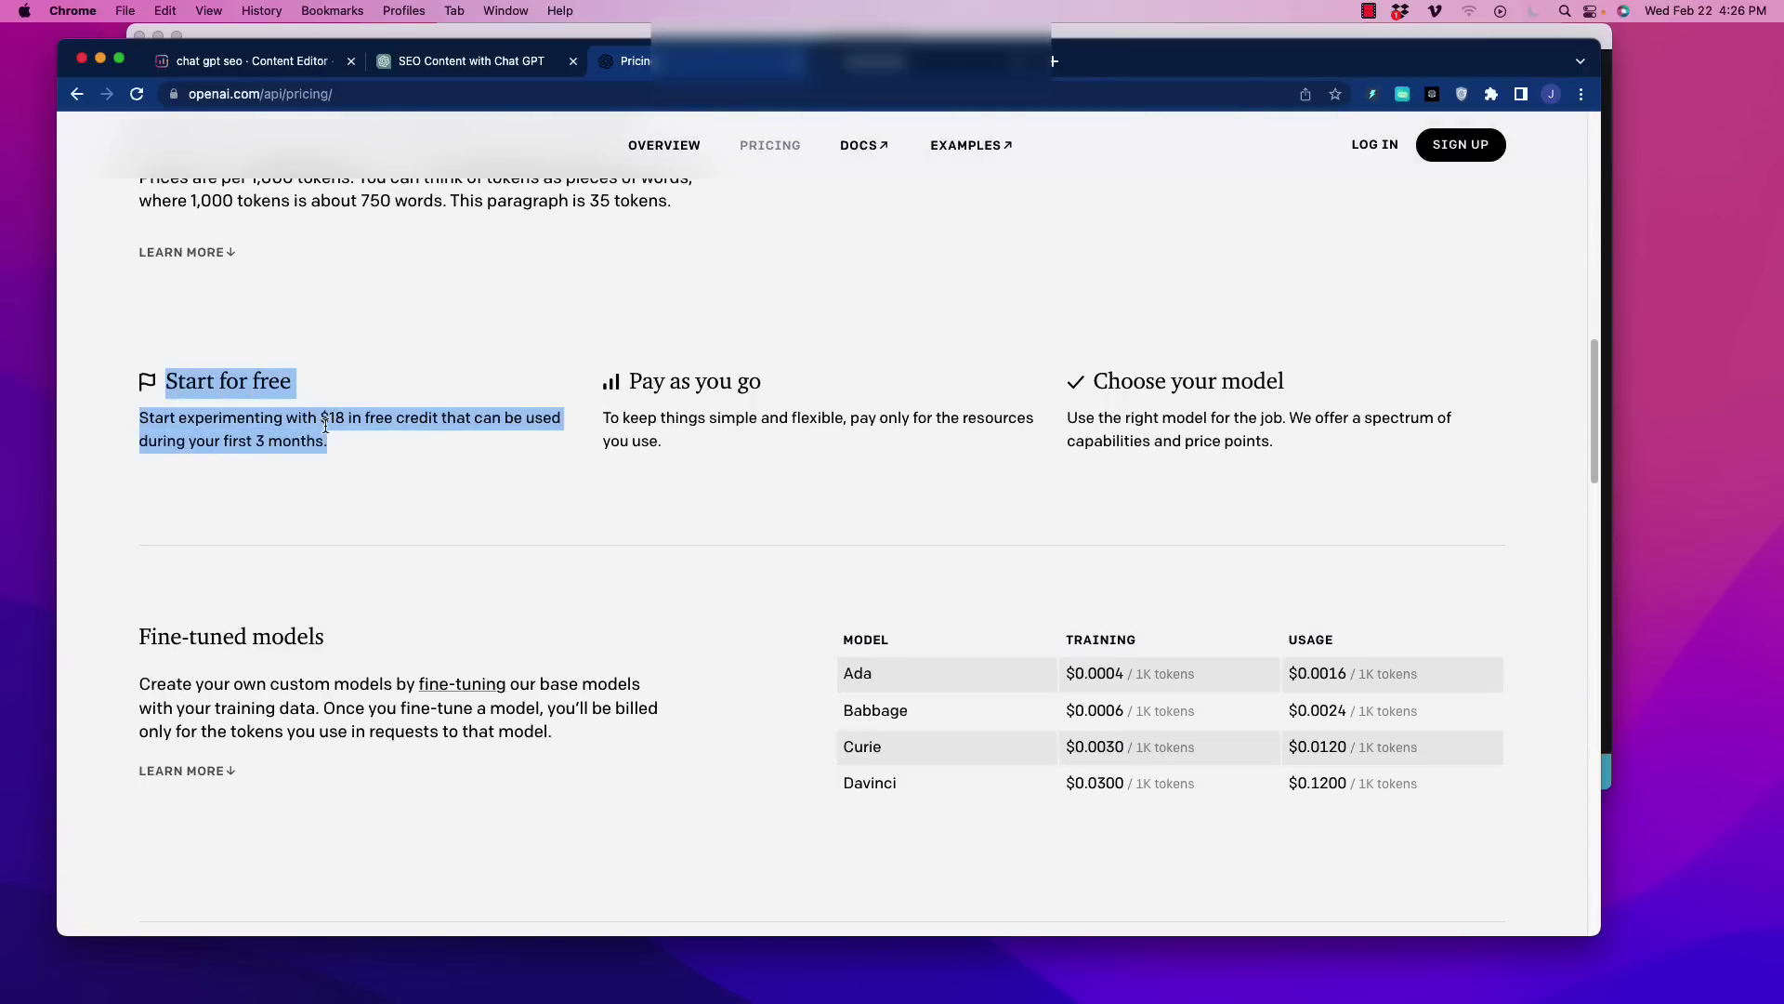
pyautogui.moveTo(330, 420); pyautogui.dragTo(522, 474)
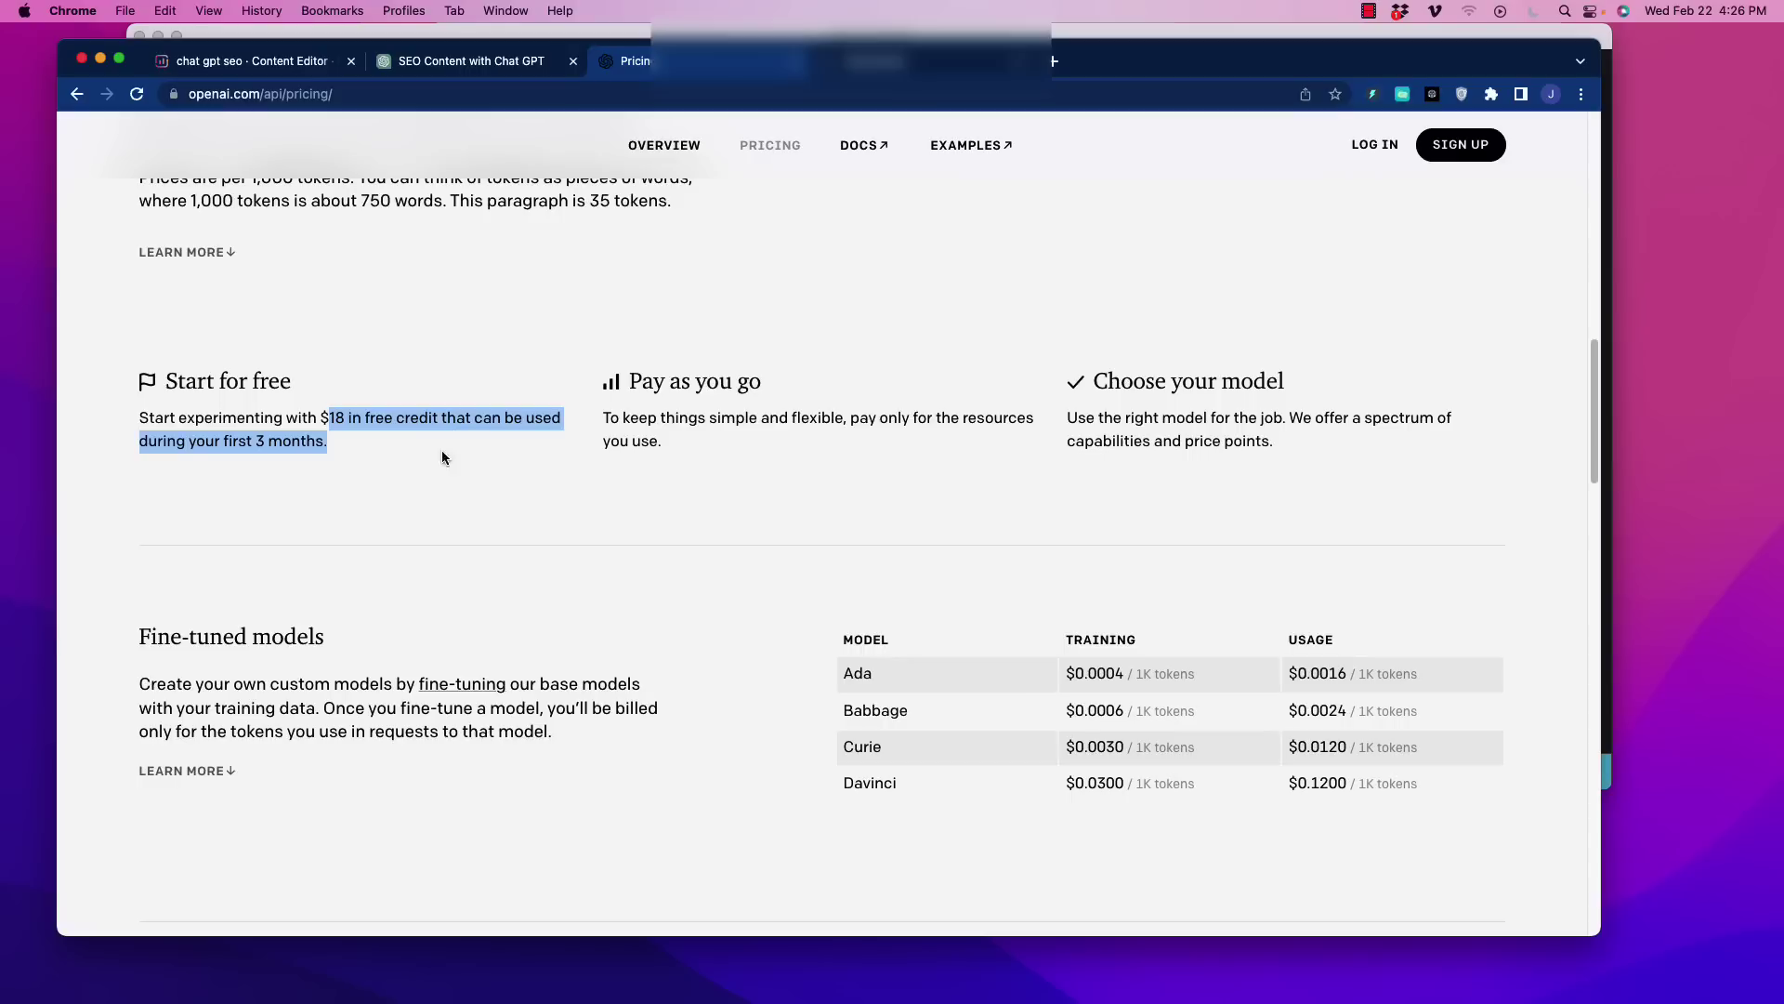
pyautogui.moveTo(247, 439); pyautogui.dragTo(332, 440)
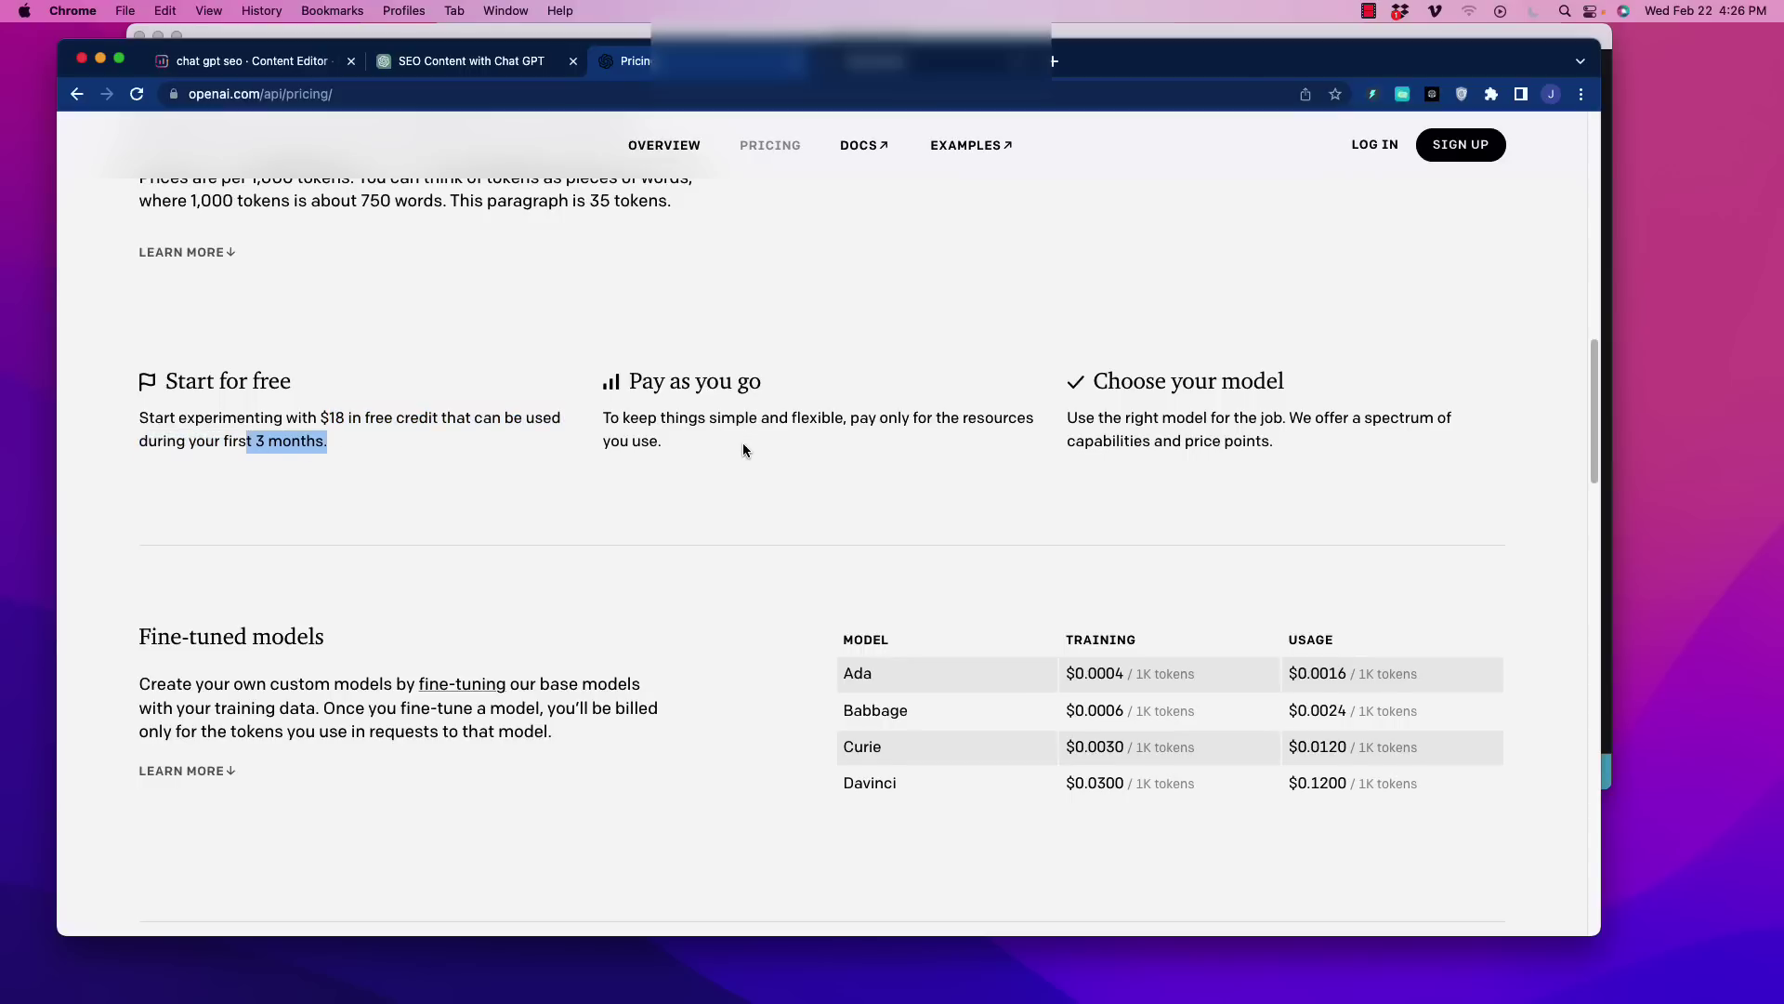
pyautogui.scroll(1, 744, 442)
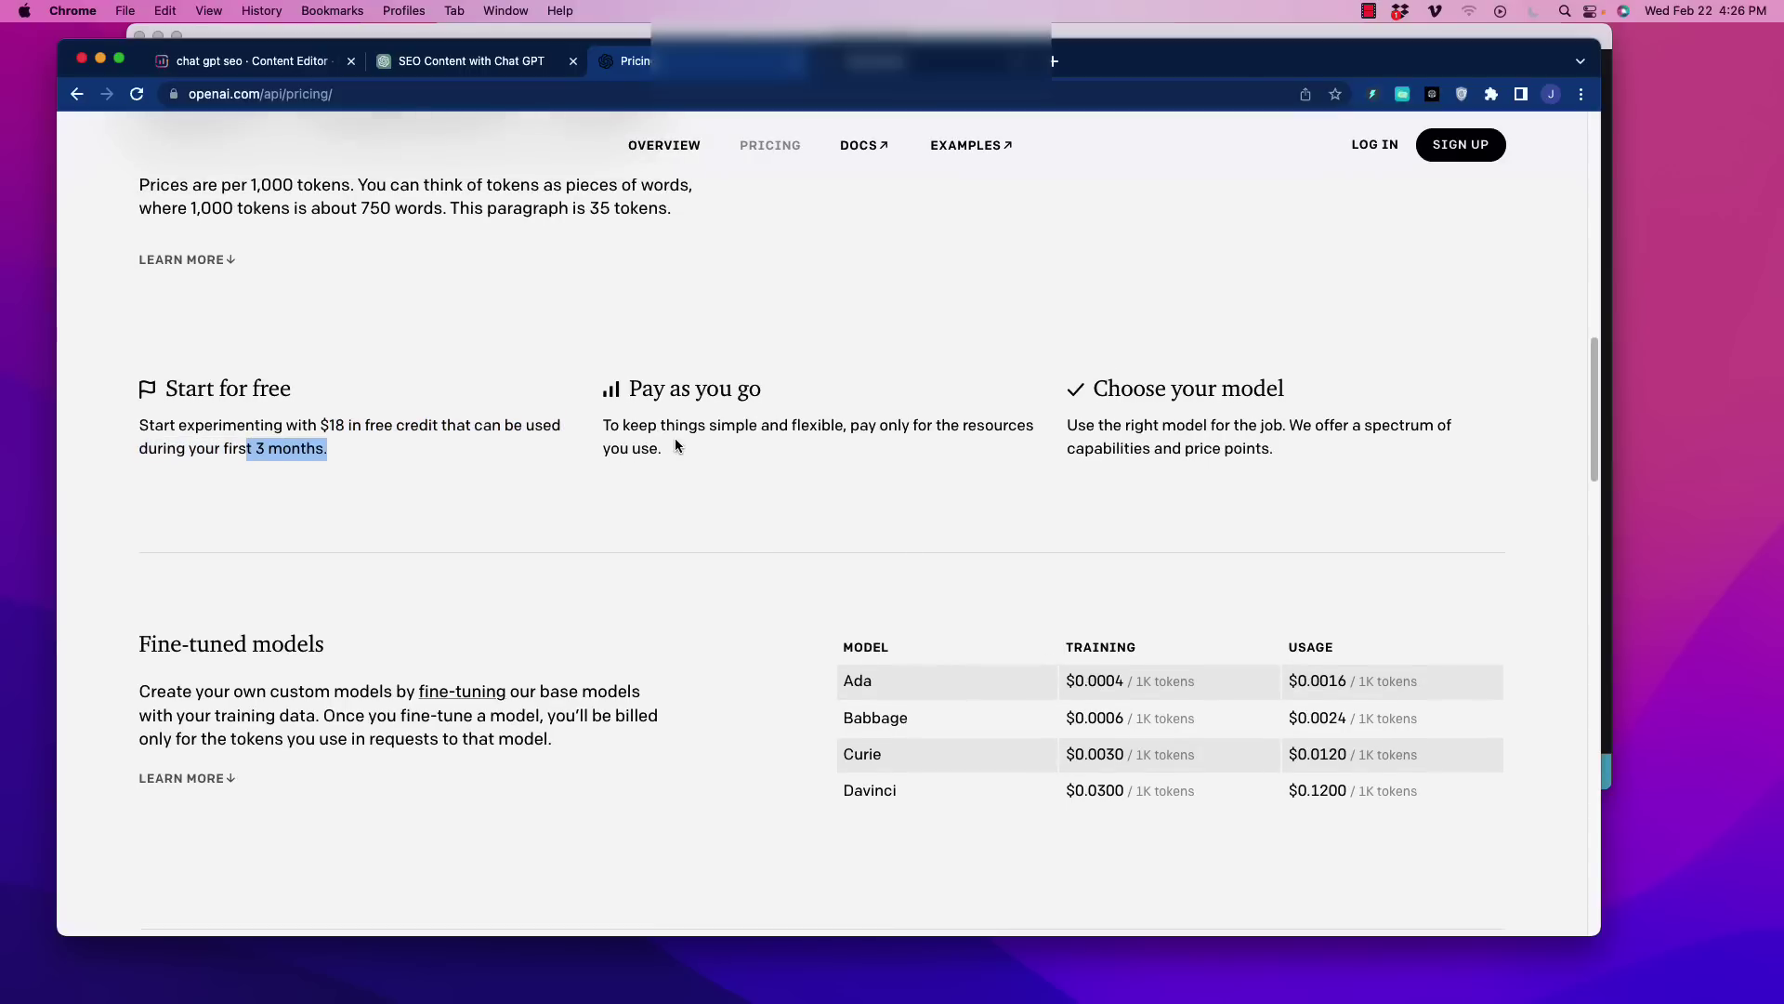
pyautogui.scroll(10, 677, 446)
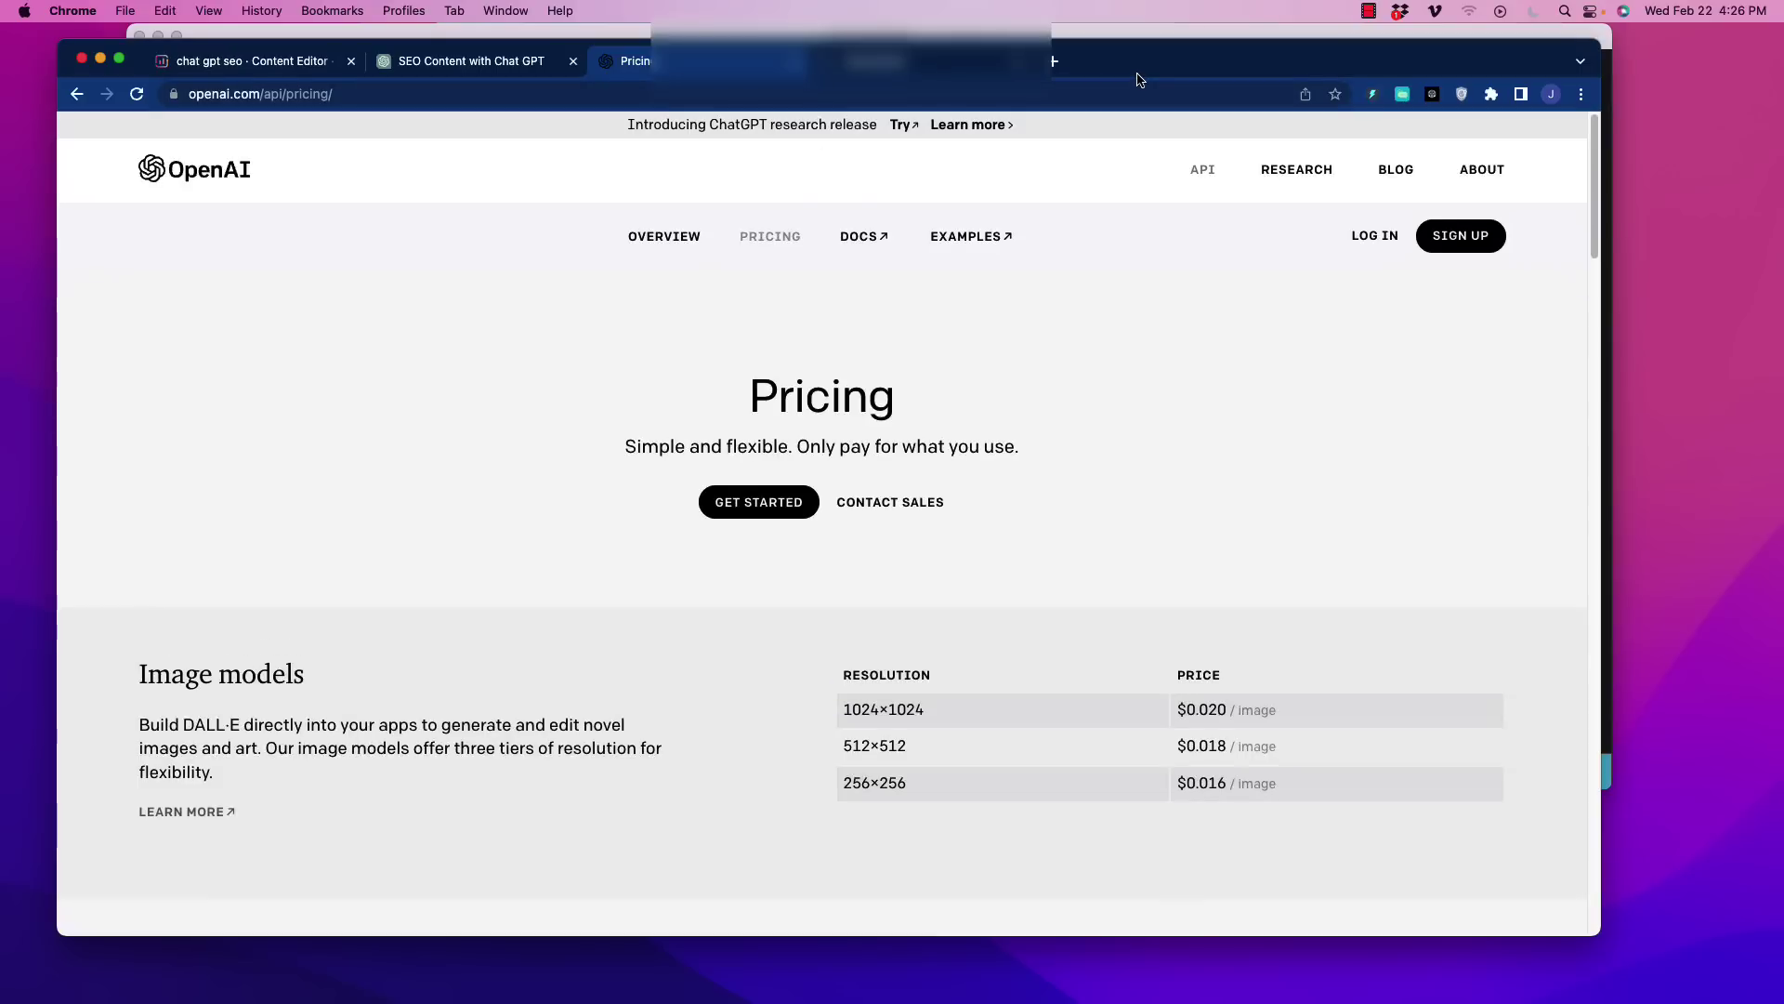
pyautogui.moveTo(1142, 80); pyautogui.dragTo(1144, 100)
pyautogui.click(1150, 44)
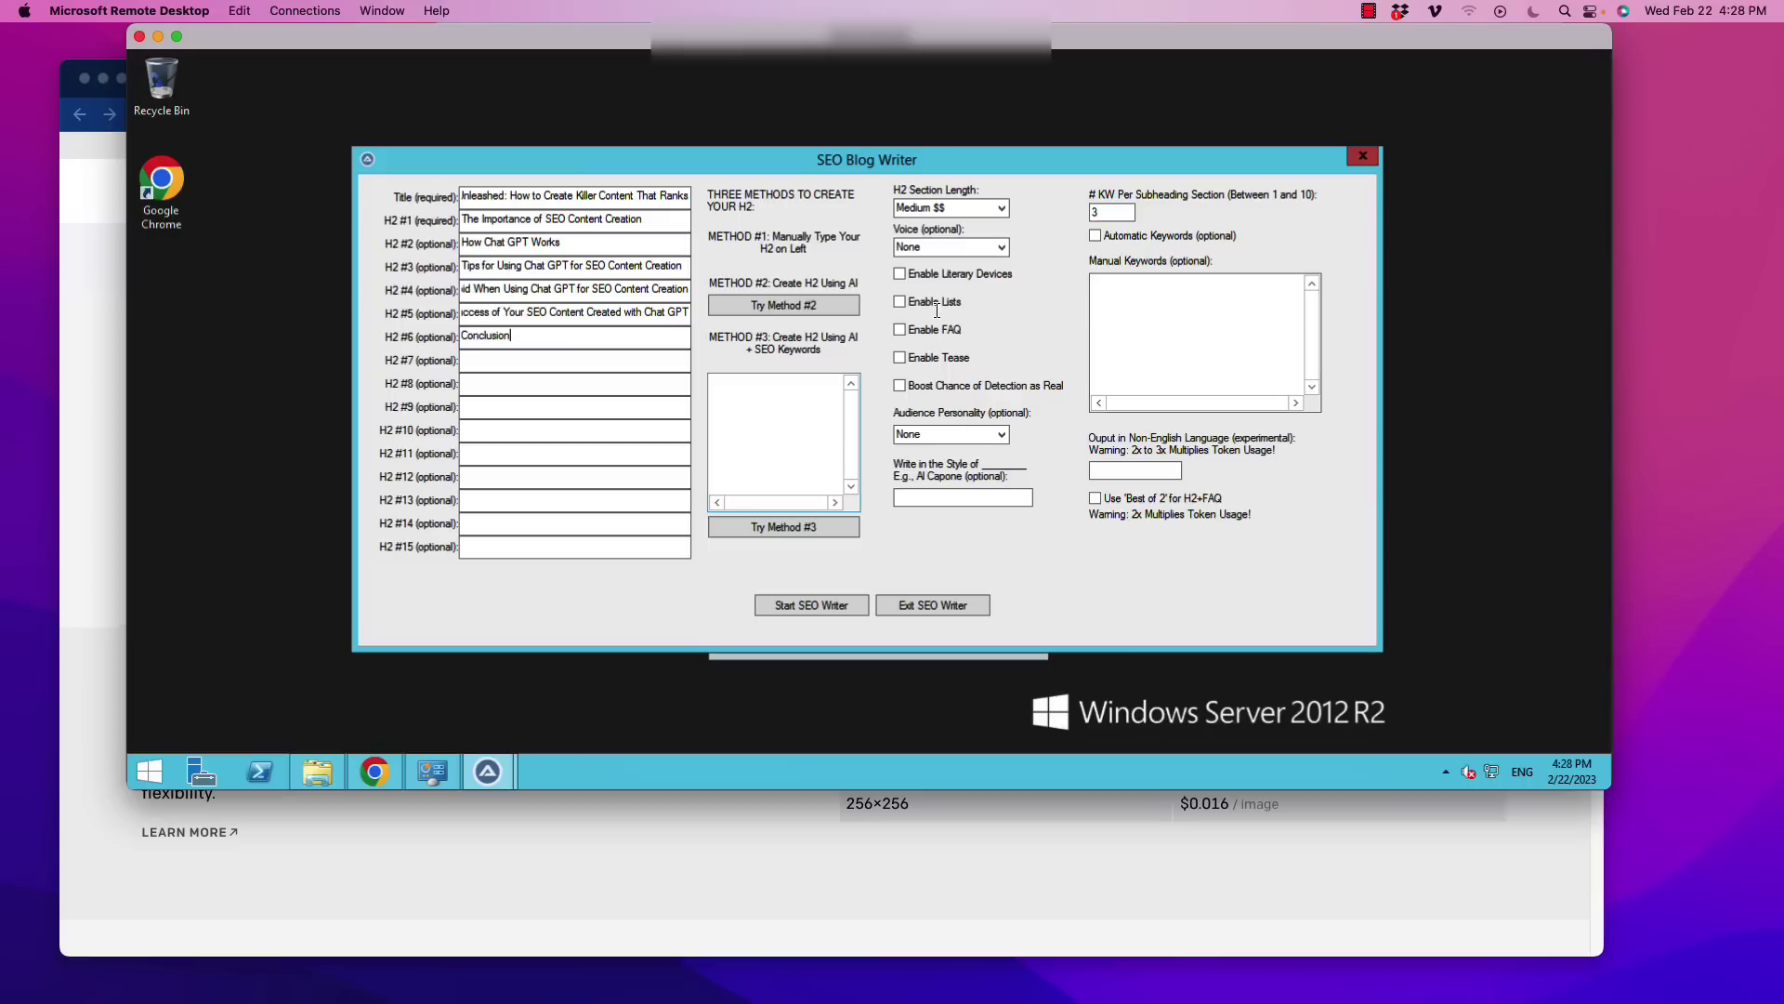
# Keep H2 section length at Medium $$, set the voice to Personal, and enable literary devices
pyautogui.click(1002, 208)
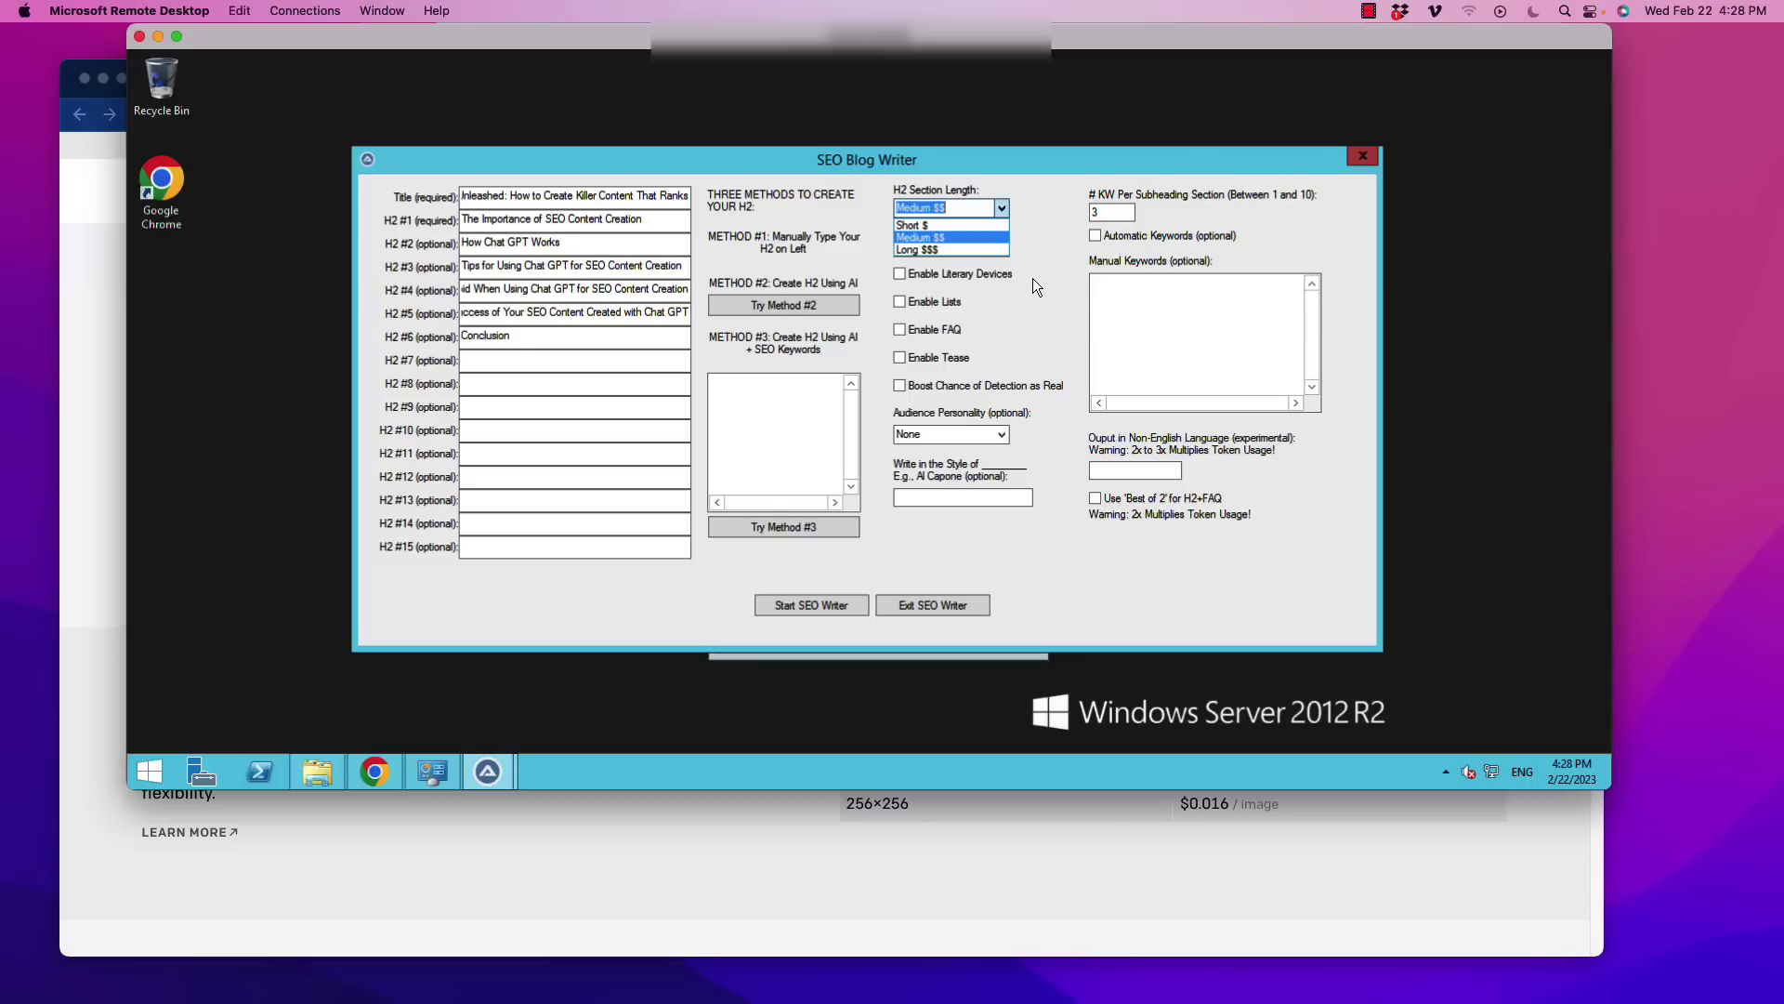
pyautogui.click(1033, 277)
pyautogui.click(1002, 248)
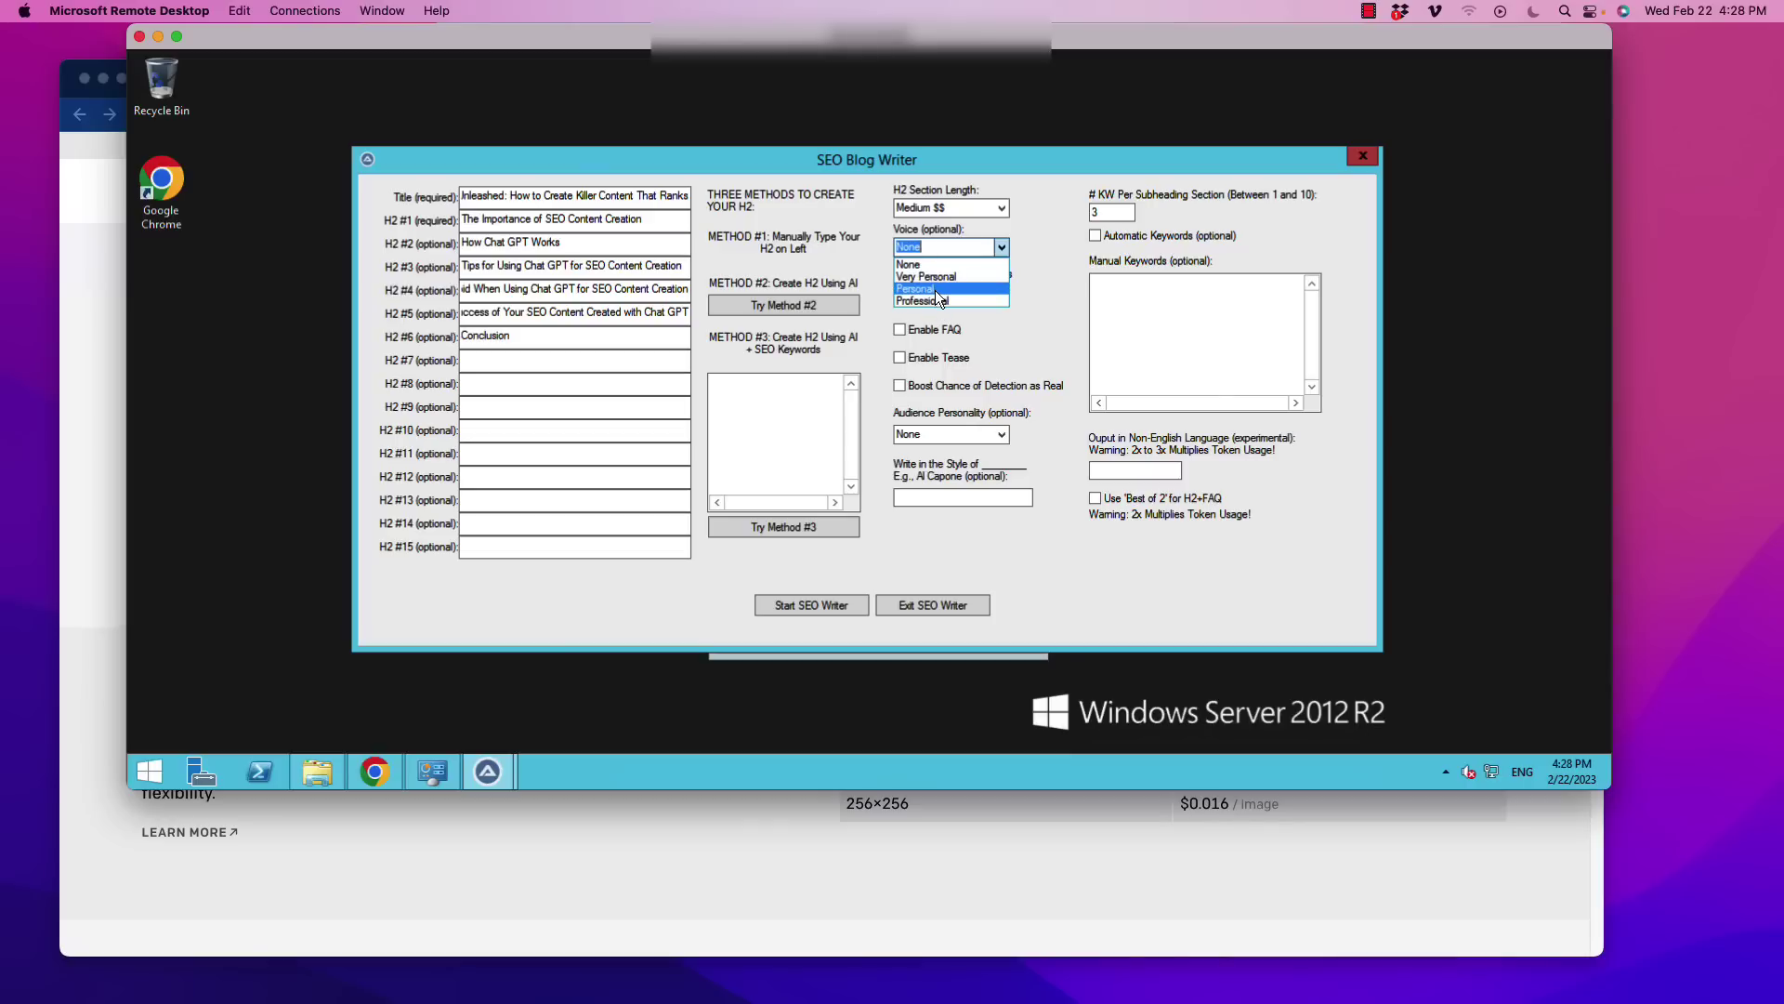
pyautogui.click(937, 290)
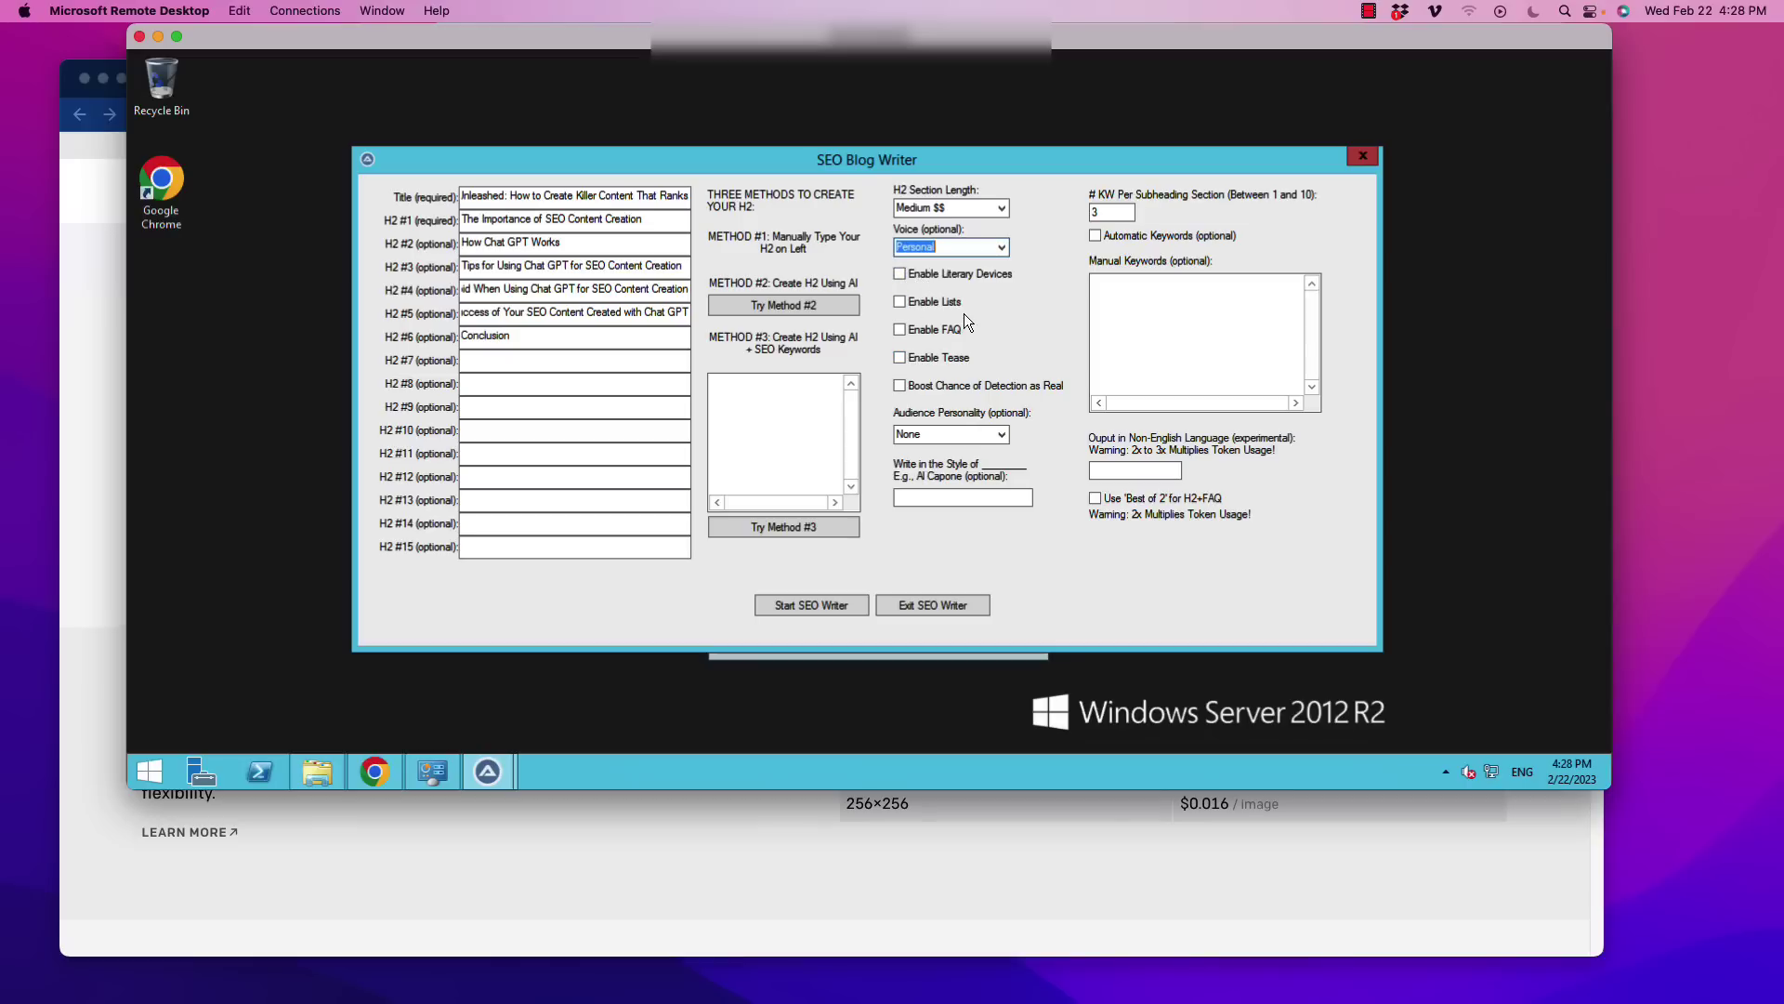
pyautogui.click(900, 275)
# Enable the tease option, set audience personality to Explorer, and move the remote window aside
pyautogui.click(900, 358)
pyautogui.click(1004, 435)
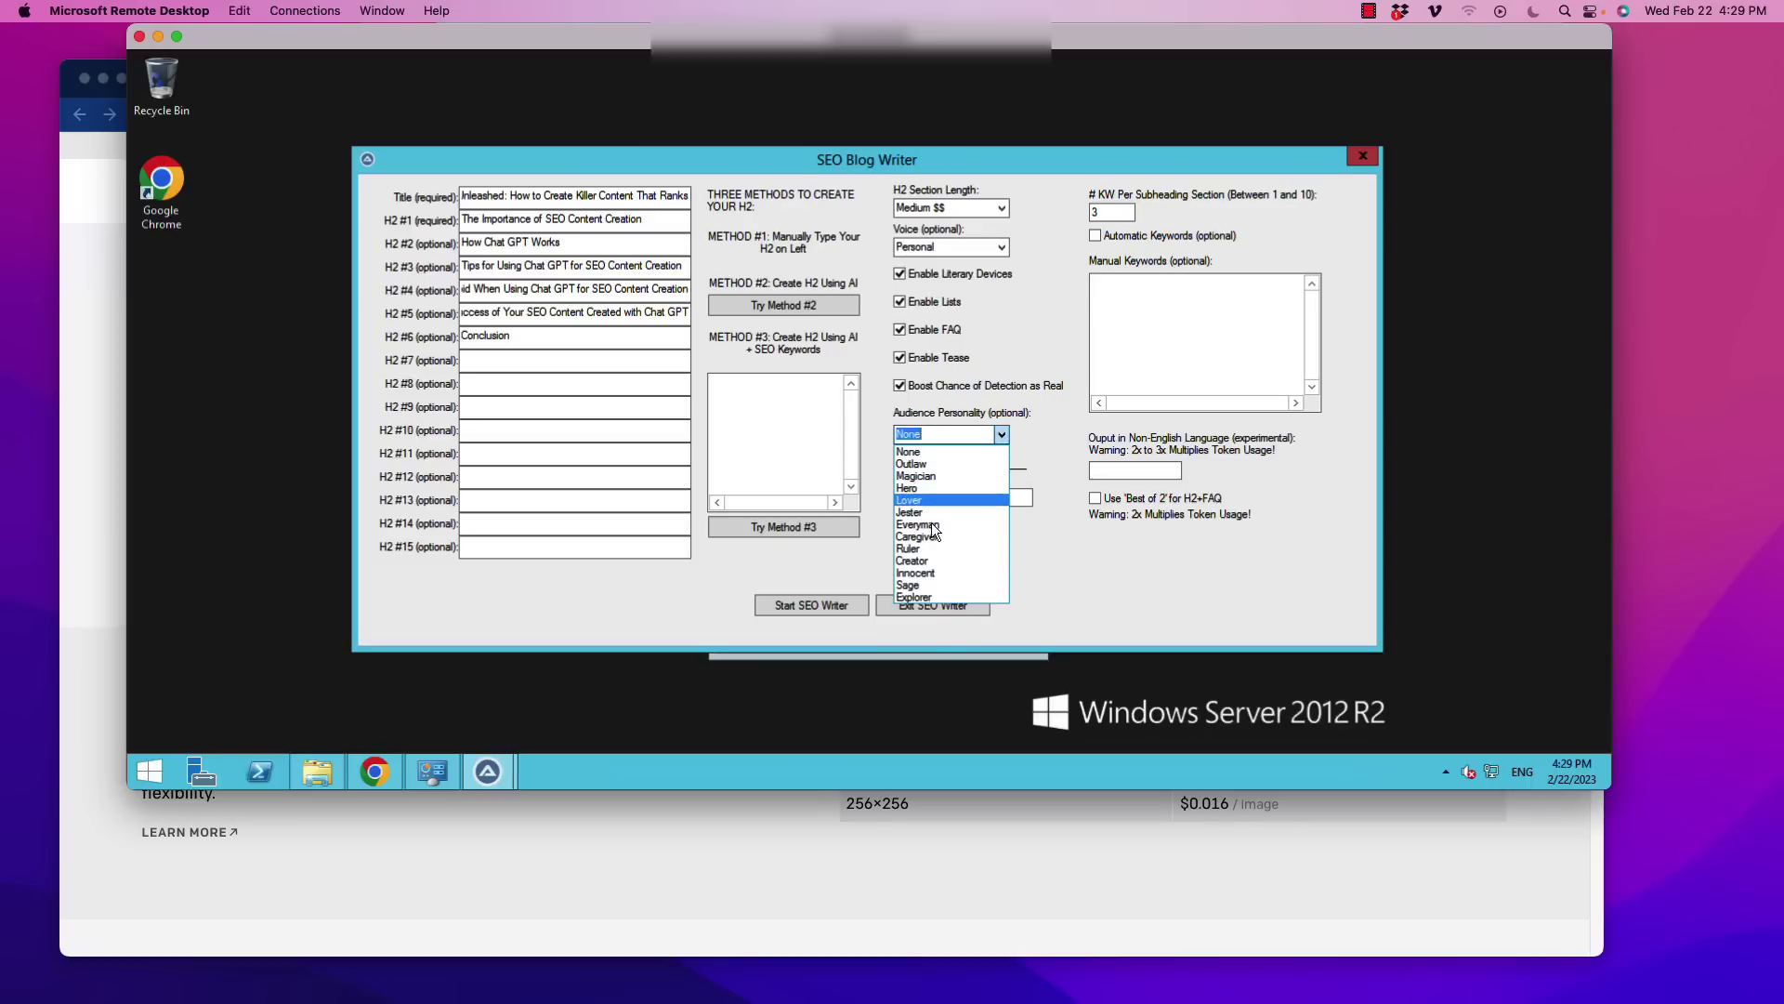
pyautogui.click(918, 596)
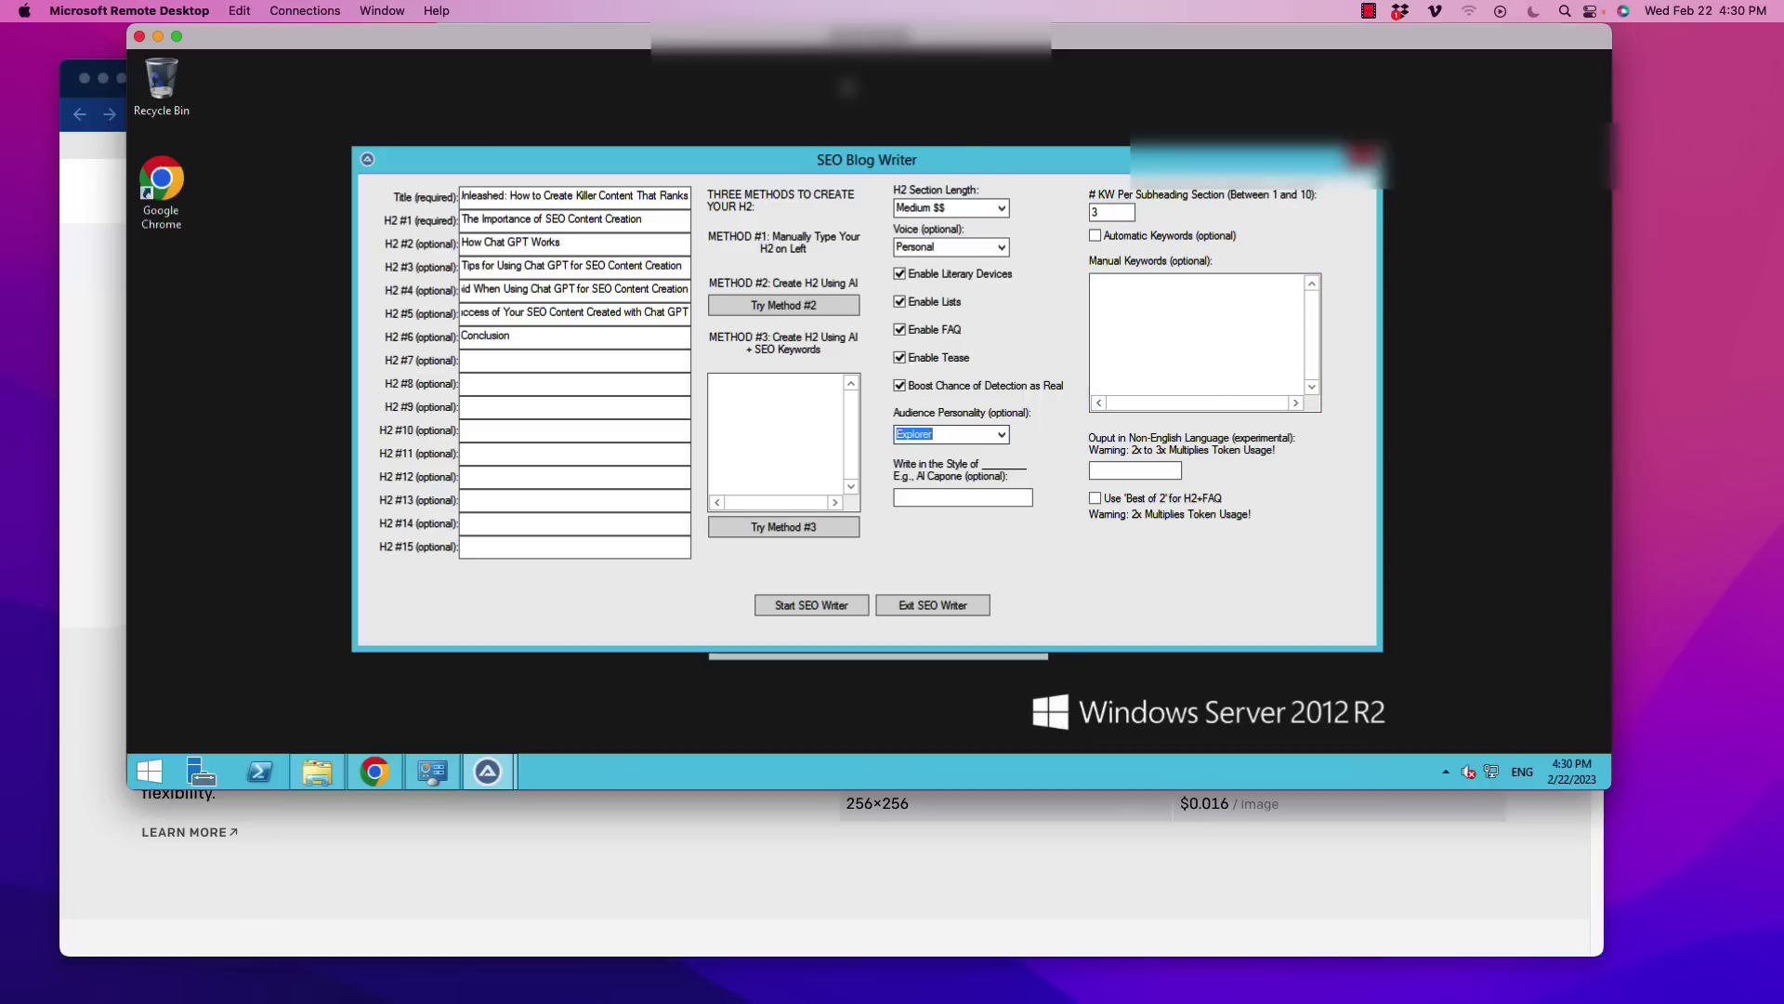
pyautogui.moveTo(404, 37); pyautogui.dragTo(444, 111)
# Review the Terms panel of the empty Surfer draft, then switch to the ChatGPT keyword conversation
pyautogui.click(289, 82)
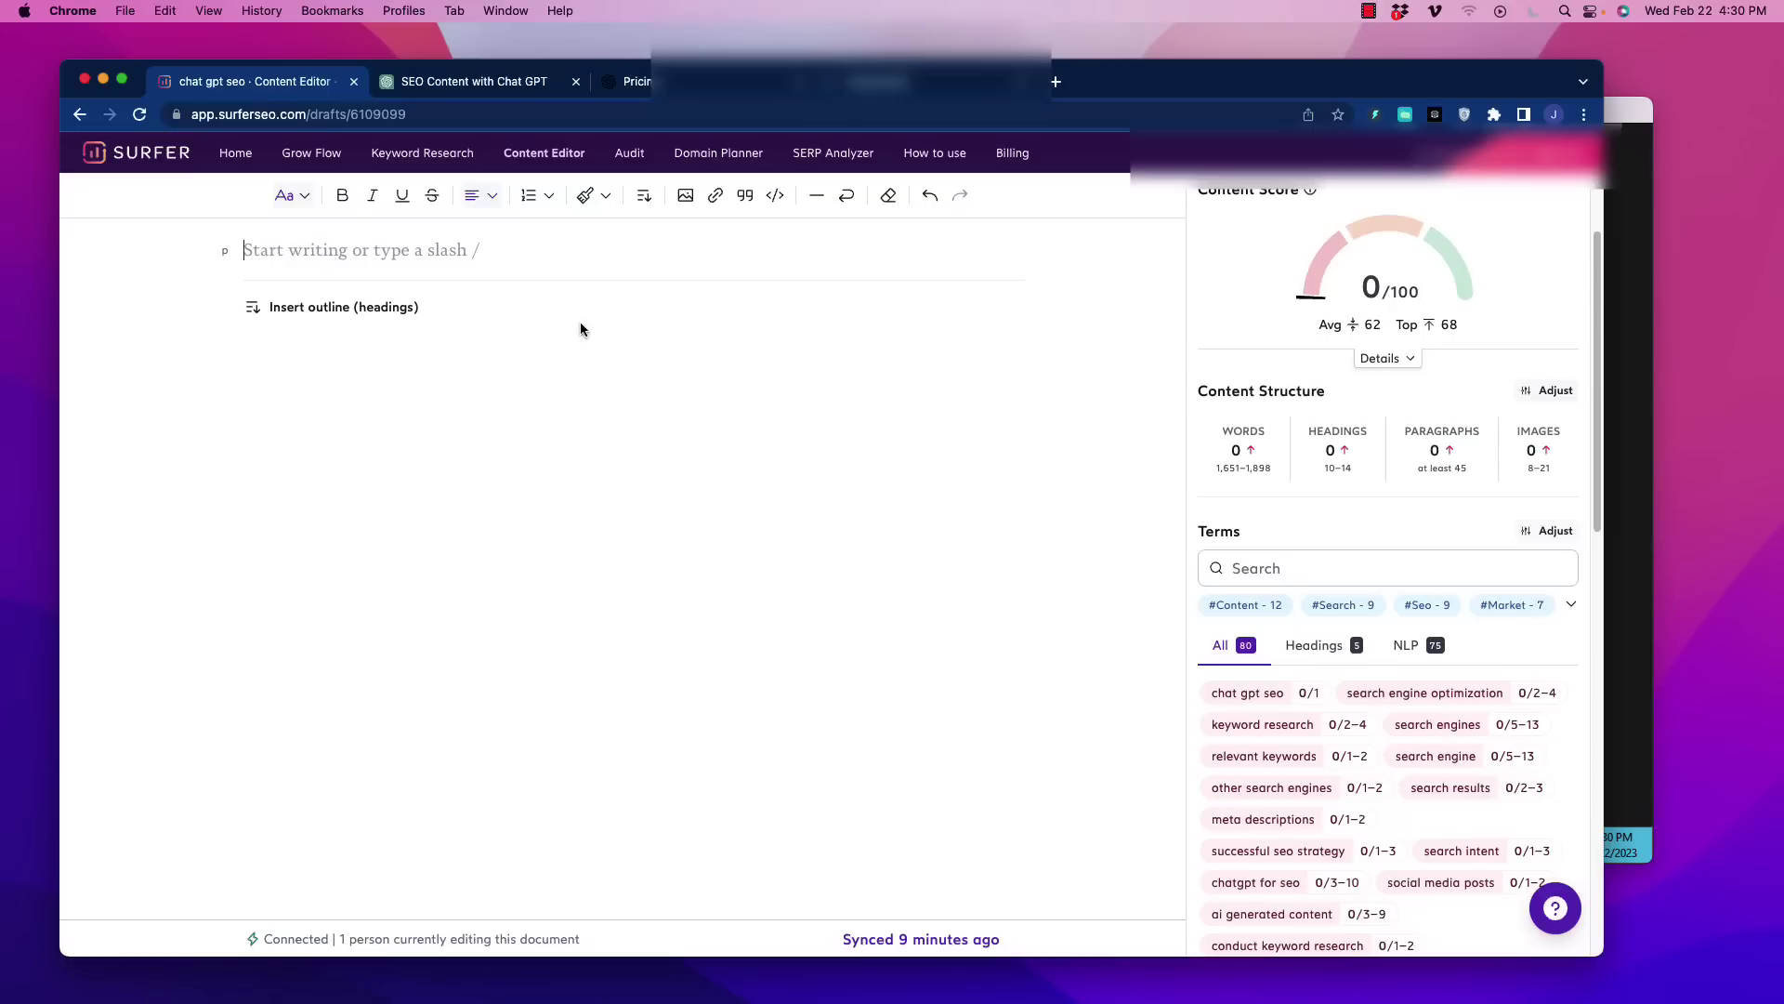
pyautogui.scroll(-10, 1307, 659)
pyautogui.scroll(-10, 1348, 622)
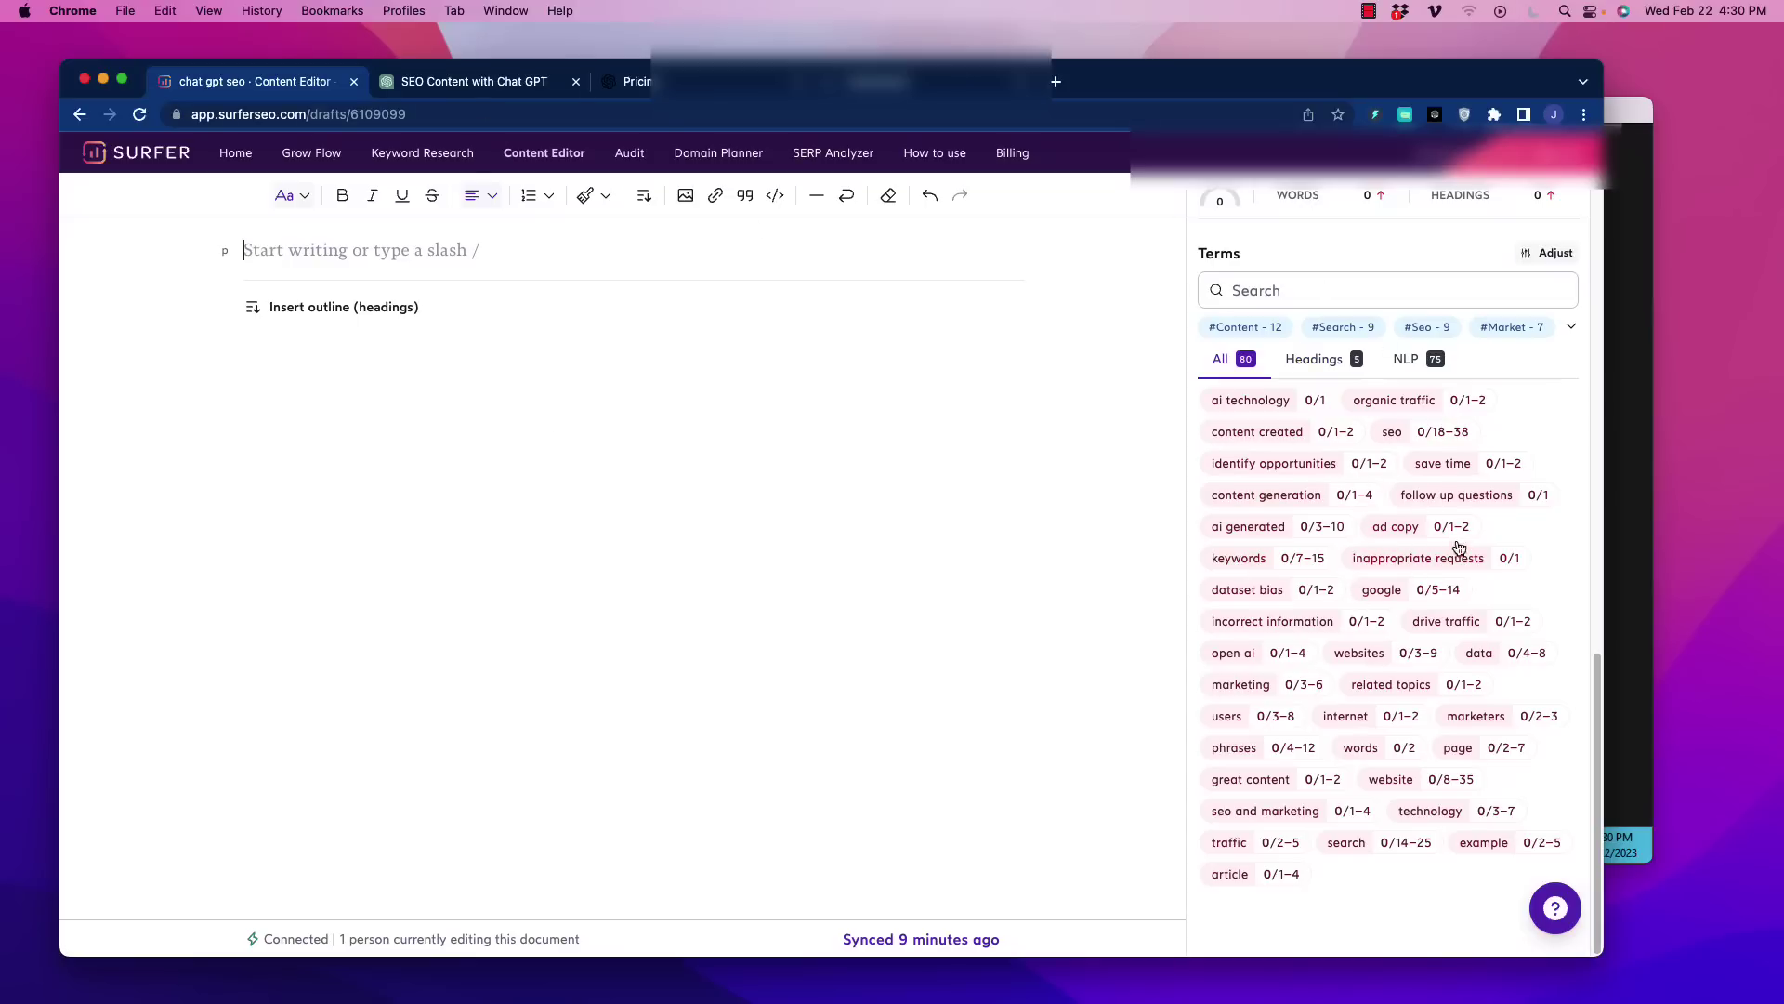
pyautogui.click(493, 84)
# Select ChatGPT's cleaned keyword list, dragging from 'article' up toward 'chat gpt seo'
pyautogui.scroll(-20, 733, 481)
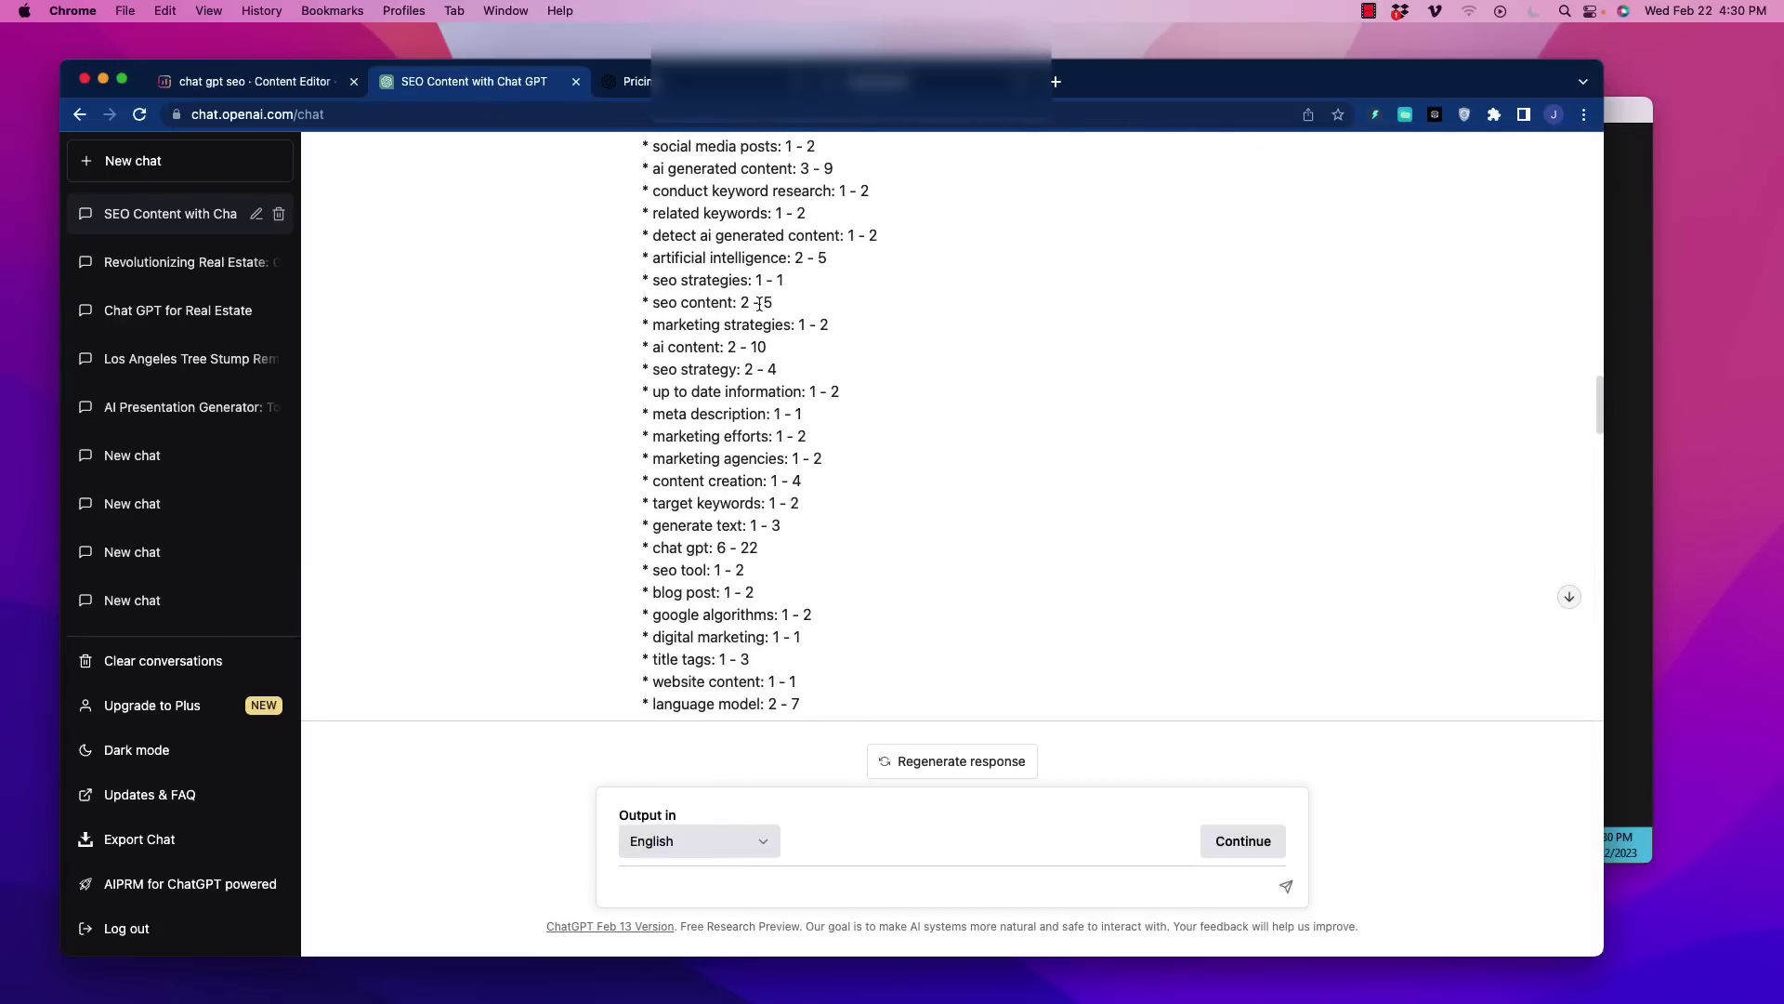
pyautogui.scroll(5, 754, 296)
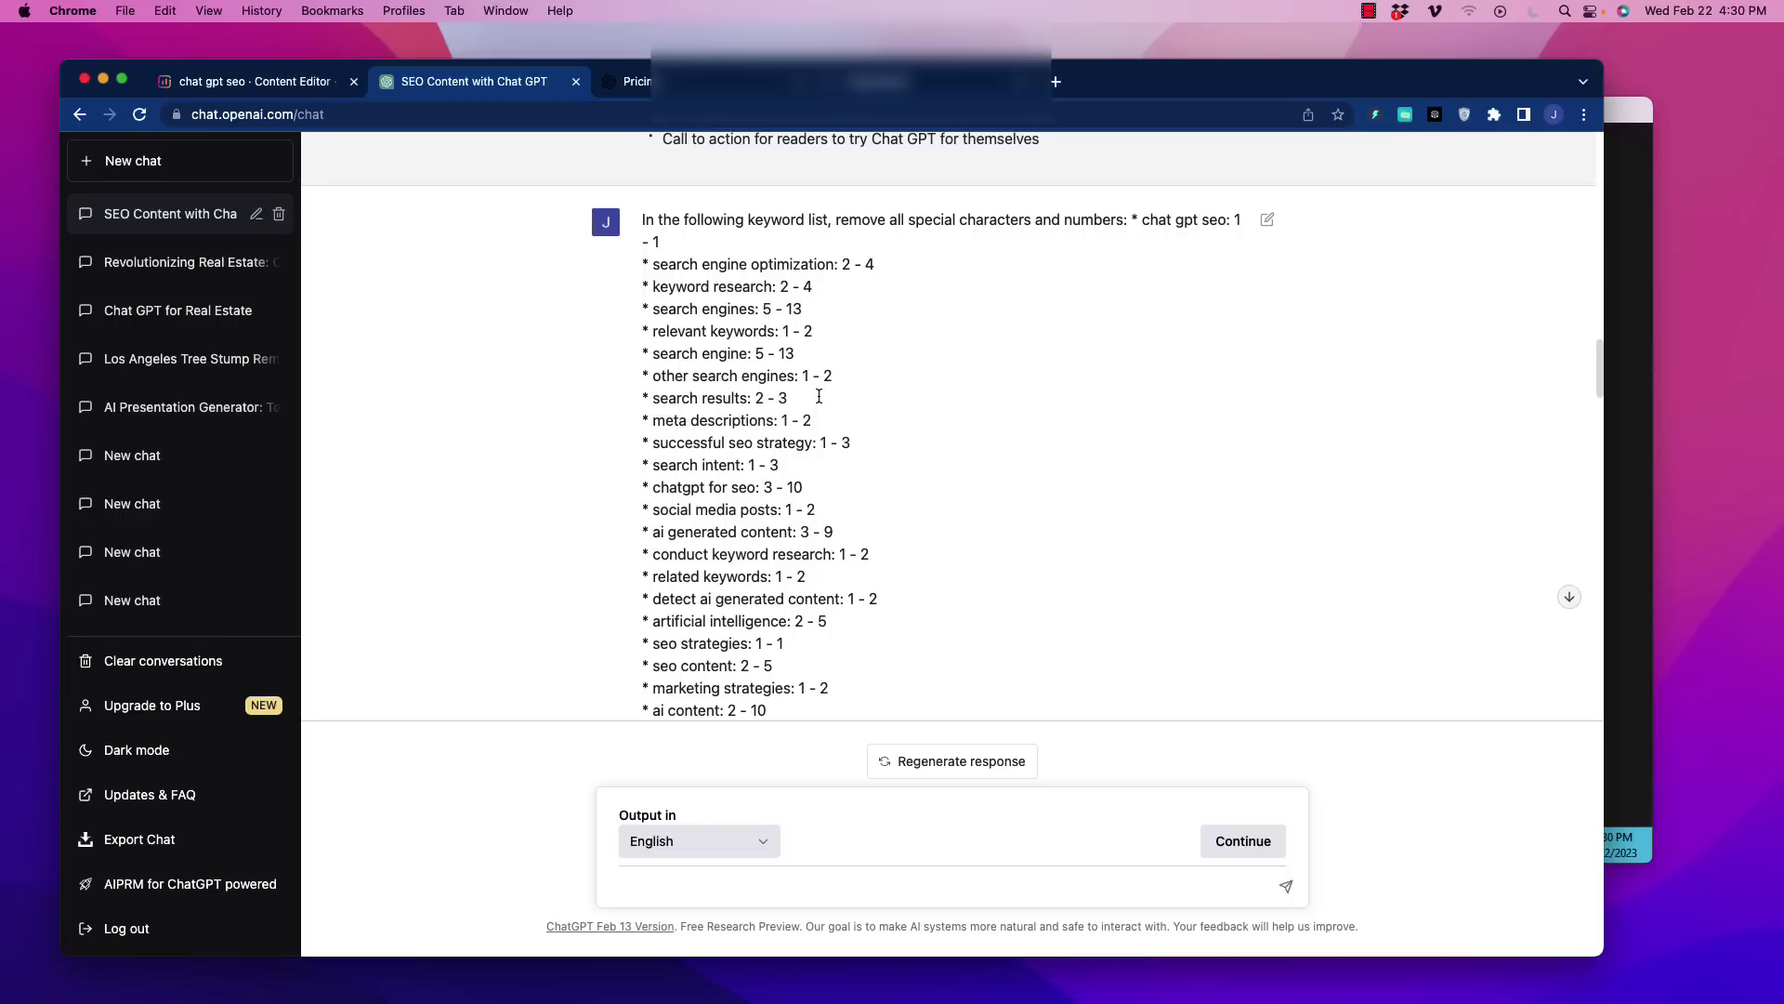
pyautogui.doubleClick(783, 332)
pyautogui.scroll(-15, 723, 468)
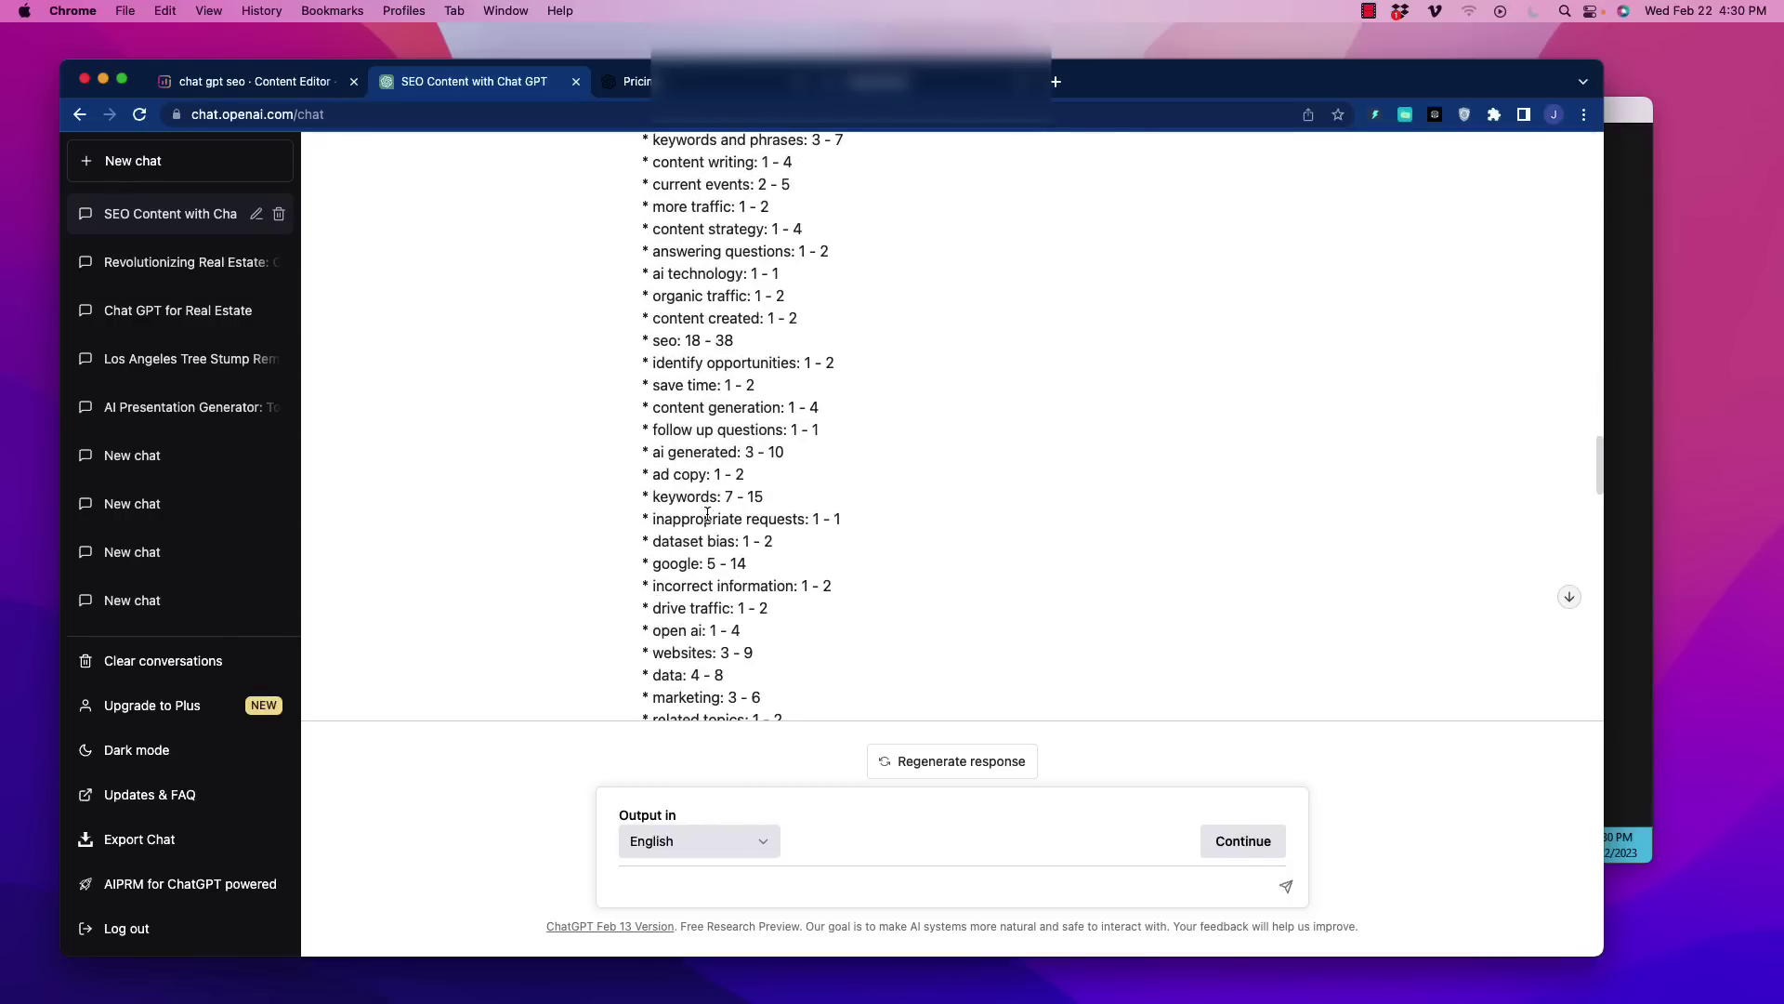
pyautogui.scroll(-15, 709, 523)
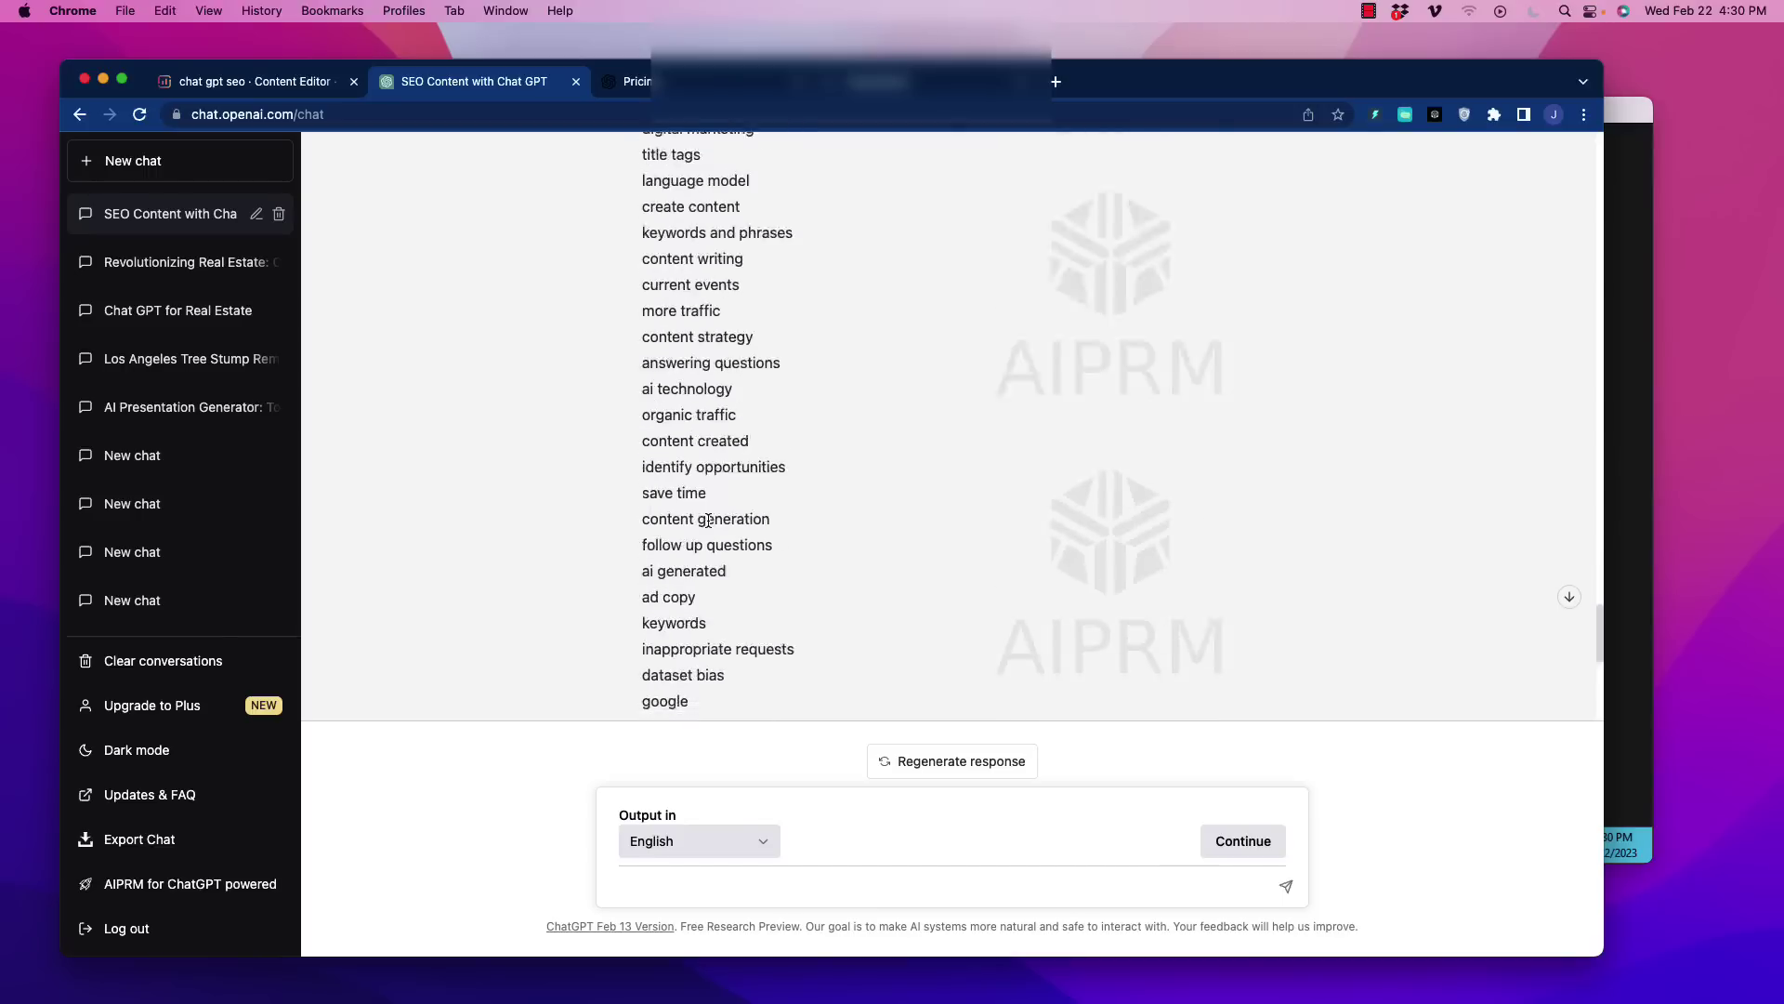
pyautogui.scroll(-2, 709, 520)
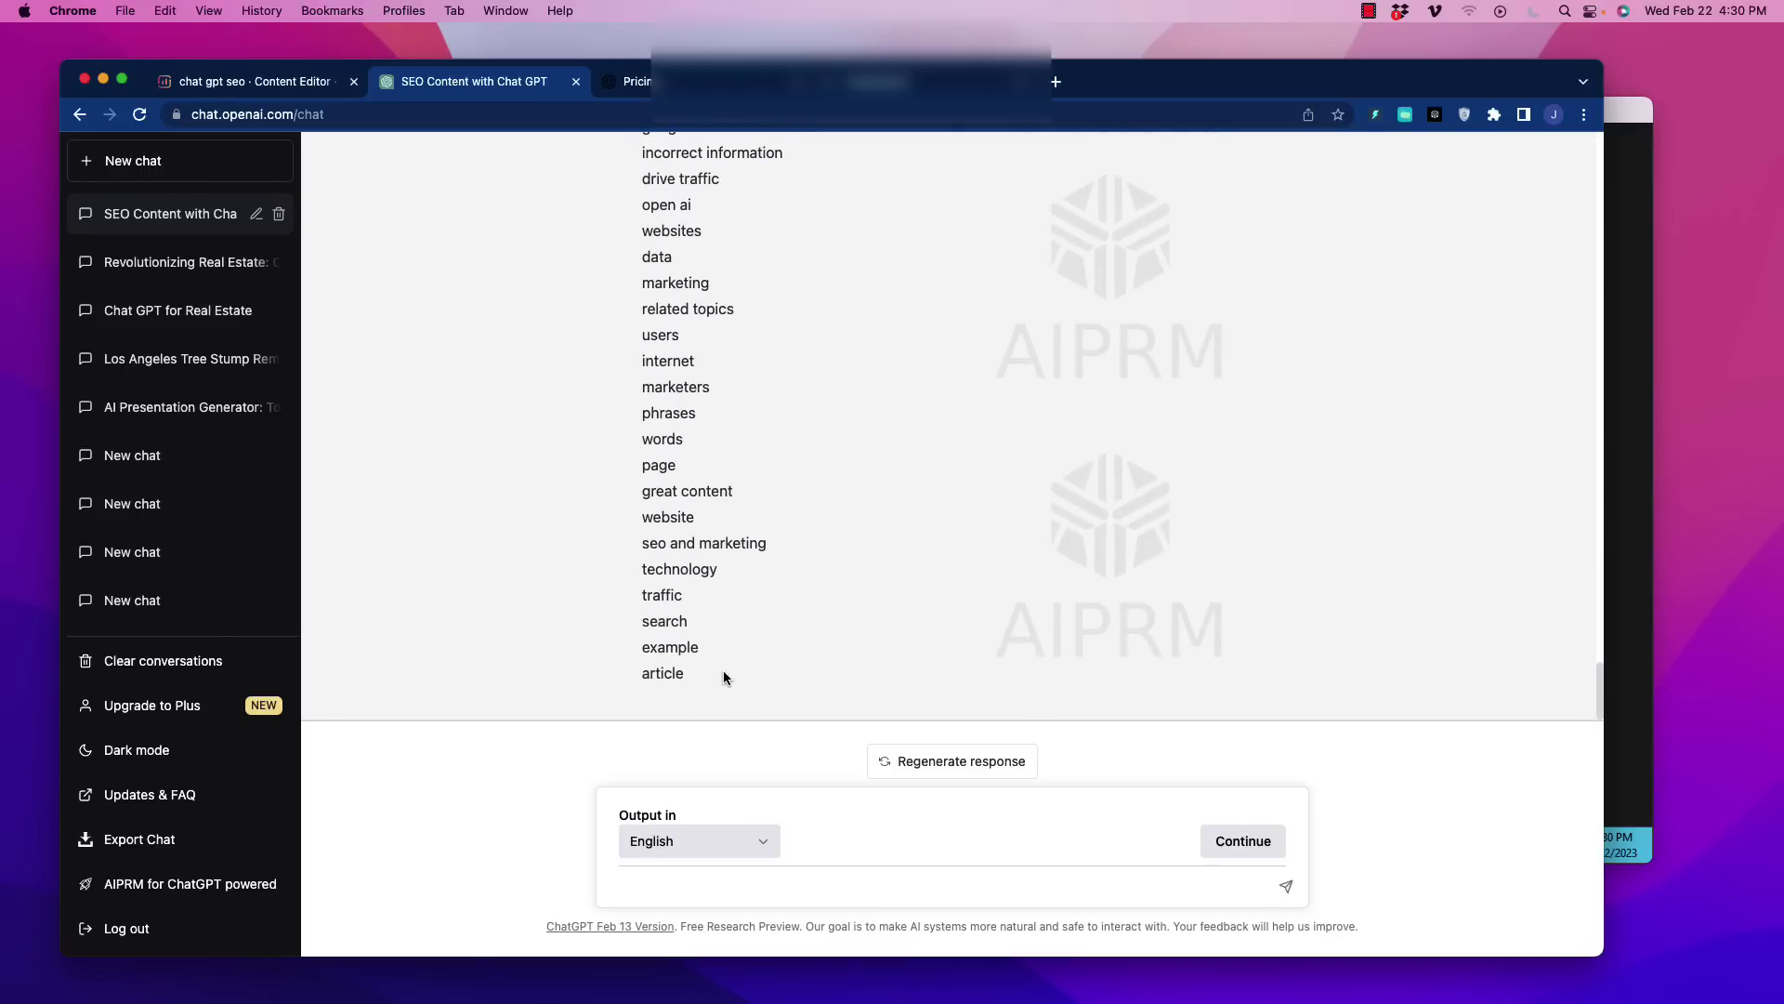
pyautogui.moveTo(710, 673); pyautogui.dragTo(643, 373)
# Paste the copied keyword list into ZimWriter's Manual Keywords box and start the SEO Writer
pyautogui.rightClick(670, 391)
pyautogui.click(711, 441)
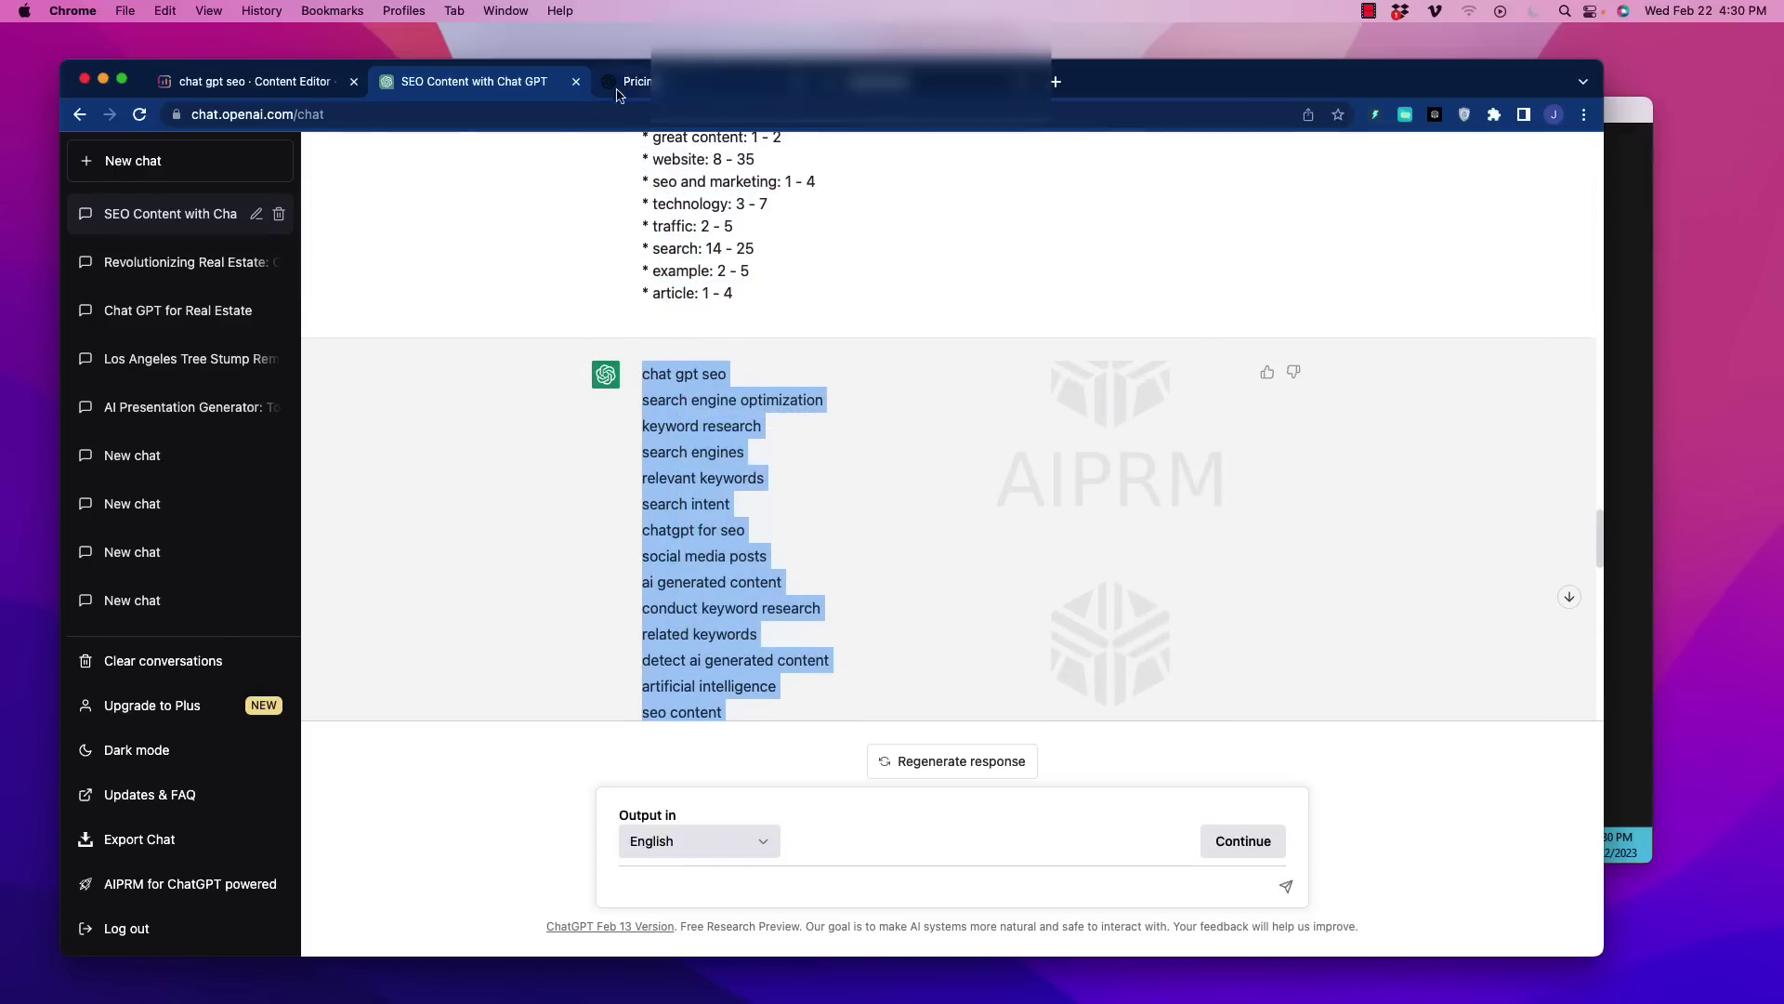
pyautogui.click(1612, 110)
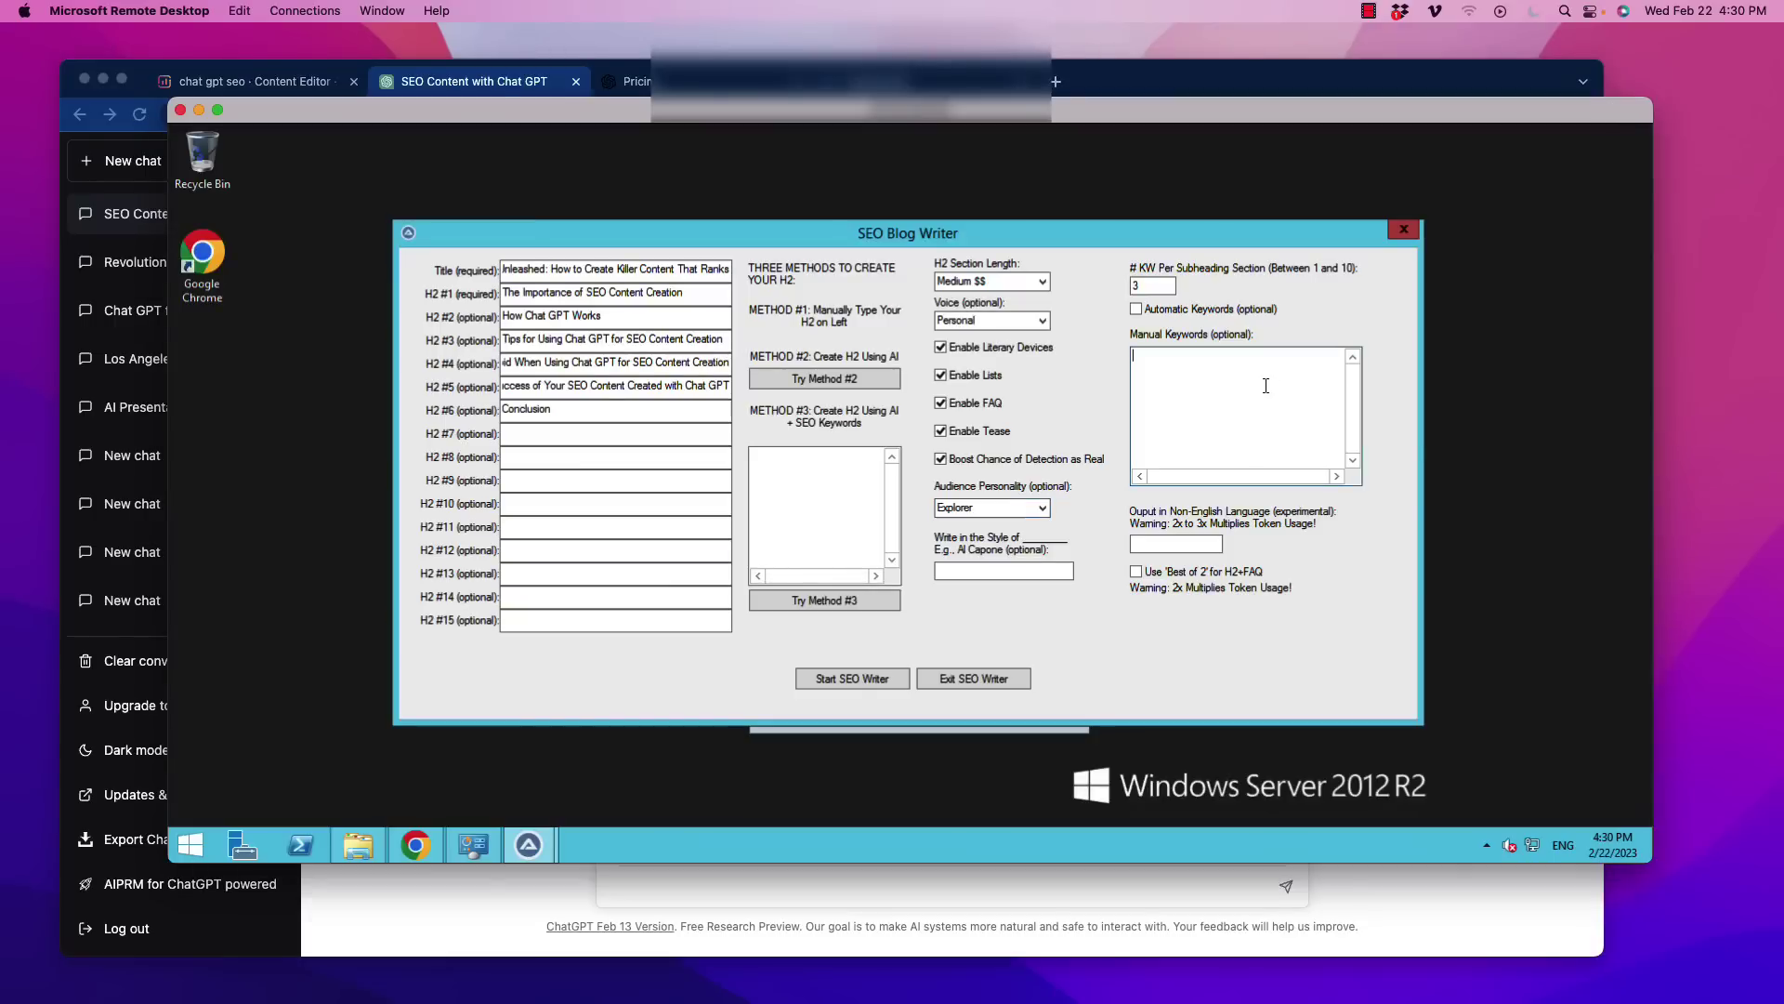
pyautogui.rightClick(1233, 389)
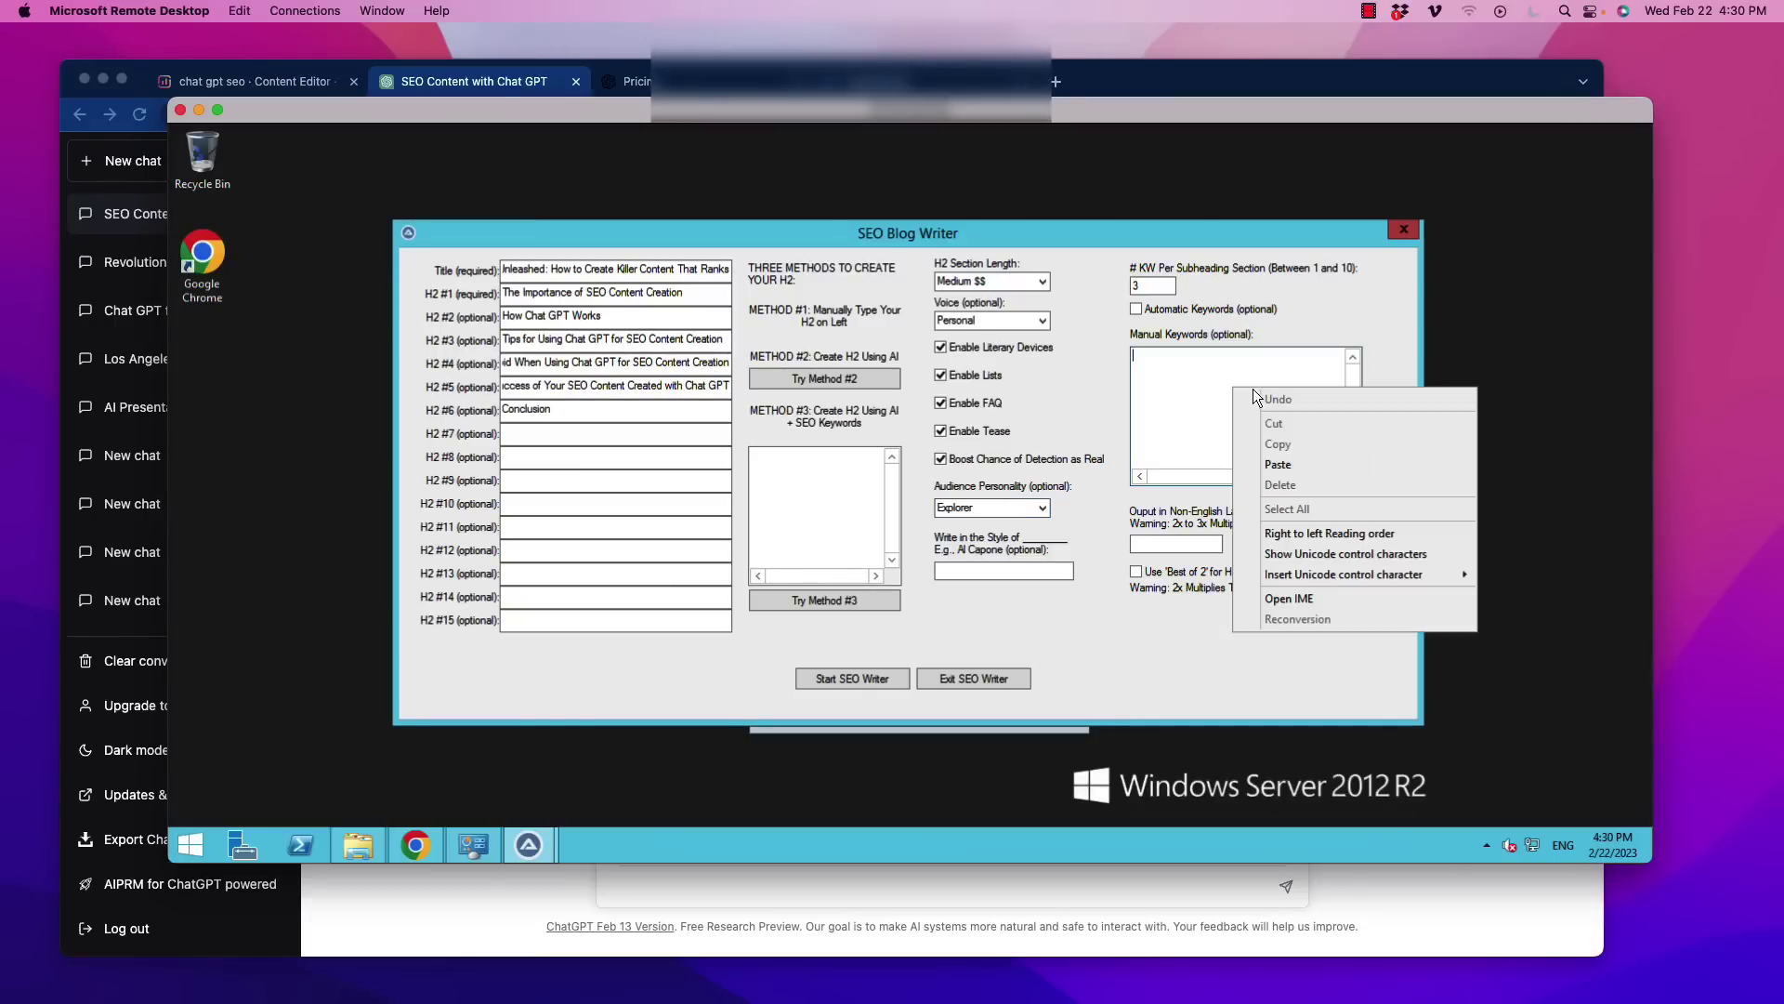
pyautogui.click(1298, 464)
pyautogui.scroll(10, 1223, 439)
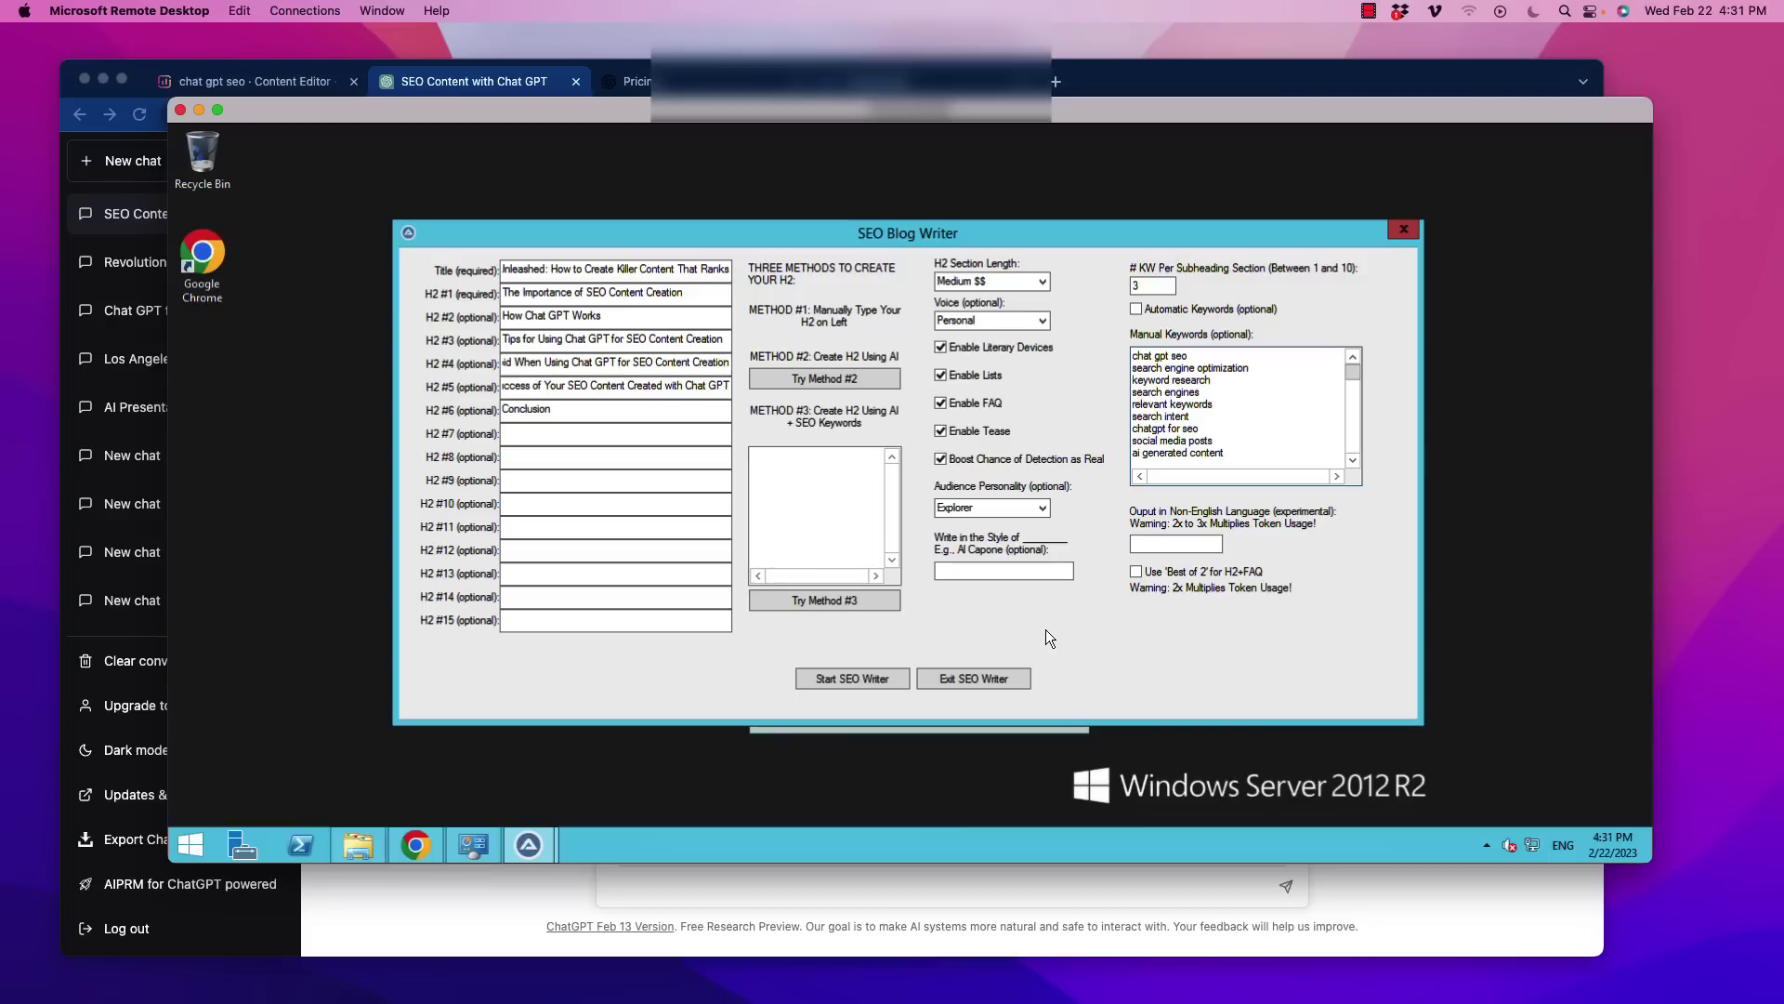
pyautogui.click(872, 679)
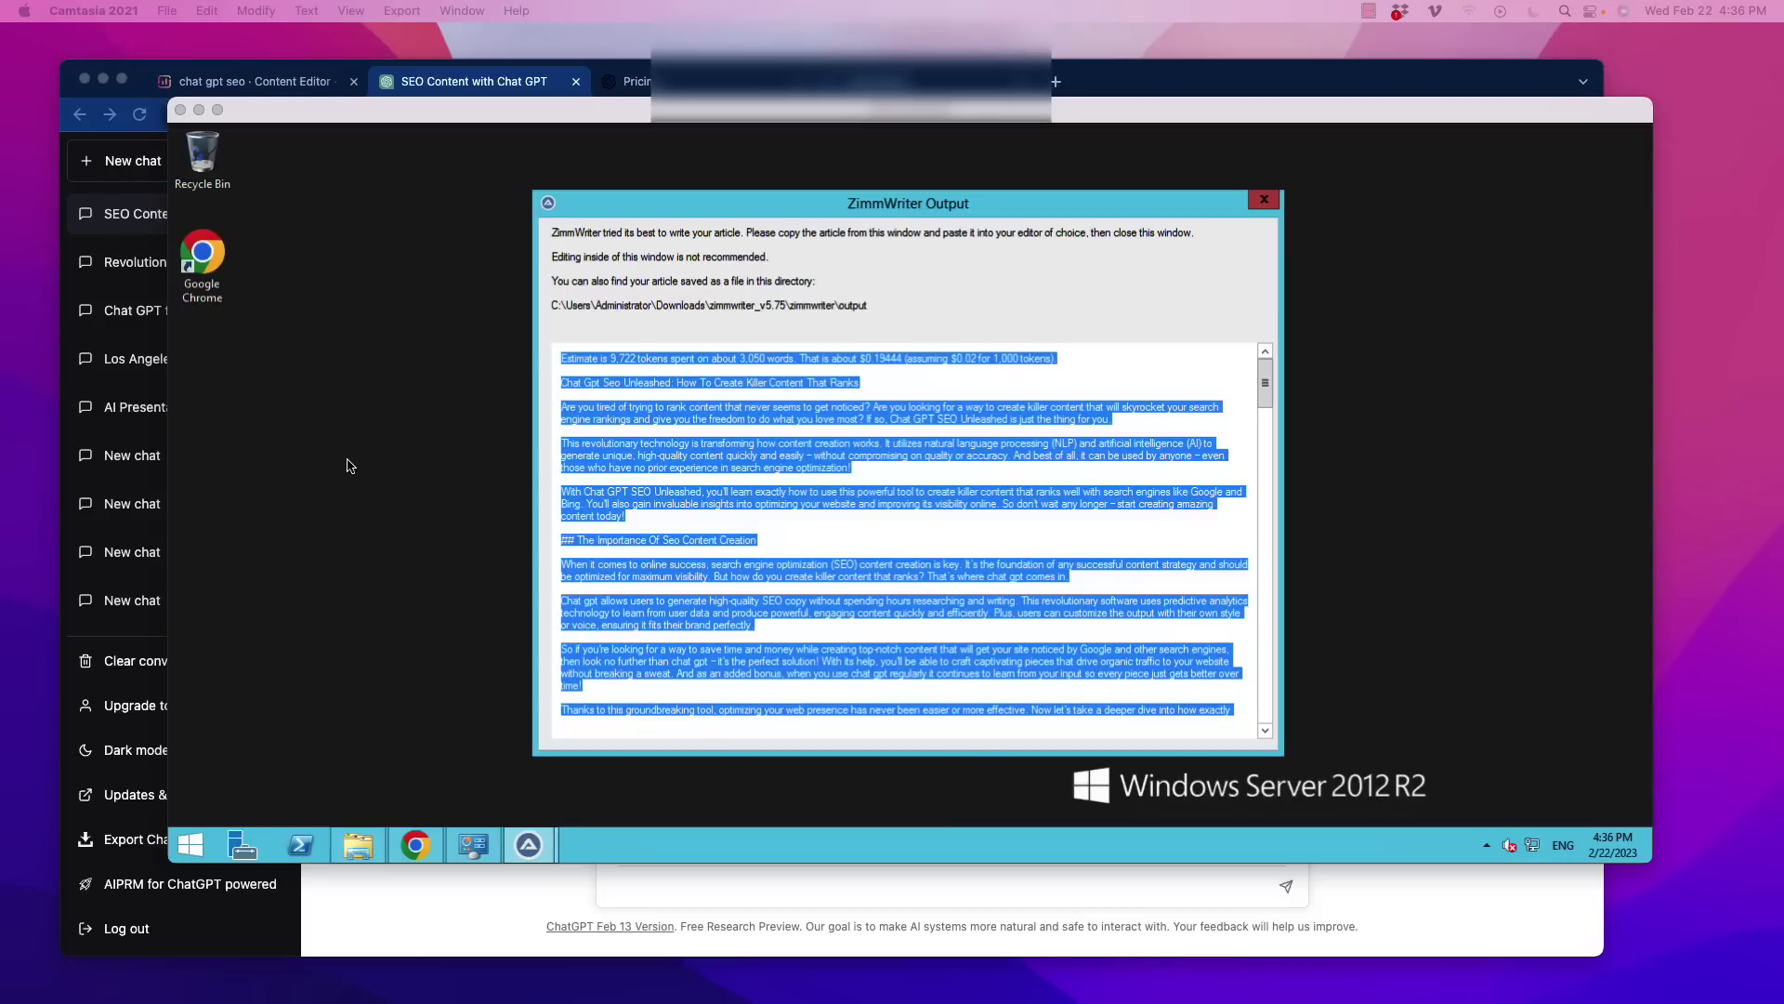
# Copy the whole generated article from ZimWriter's output and return to the Surfer draft
pyautogui.rightClick(681, 460)
pyautogui.click(737, 516)
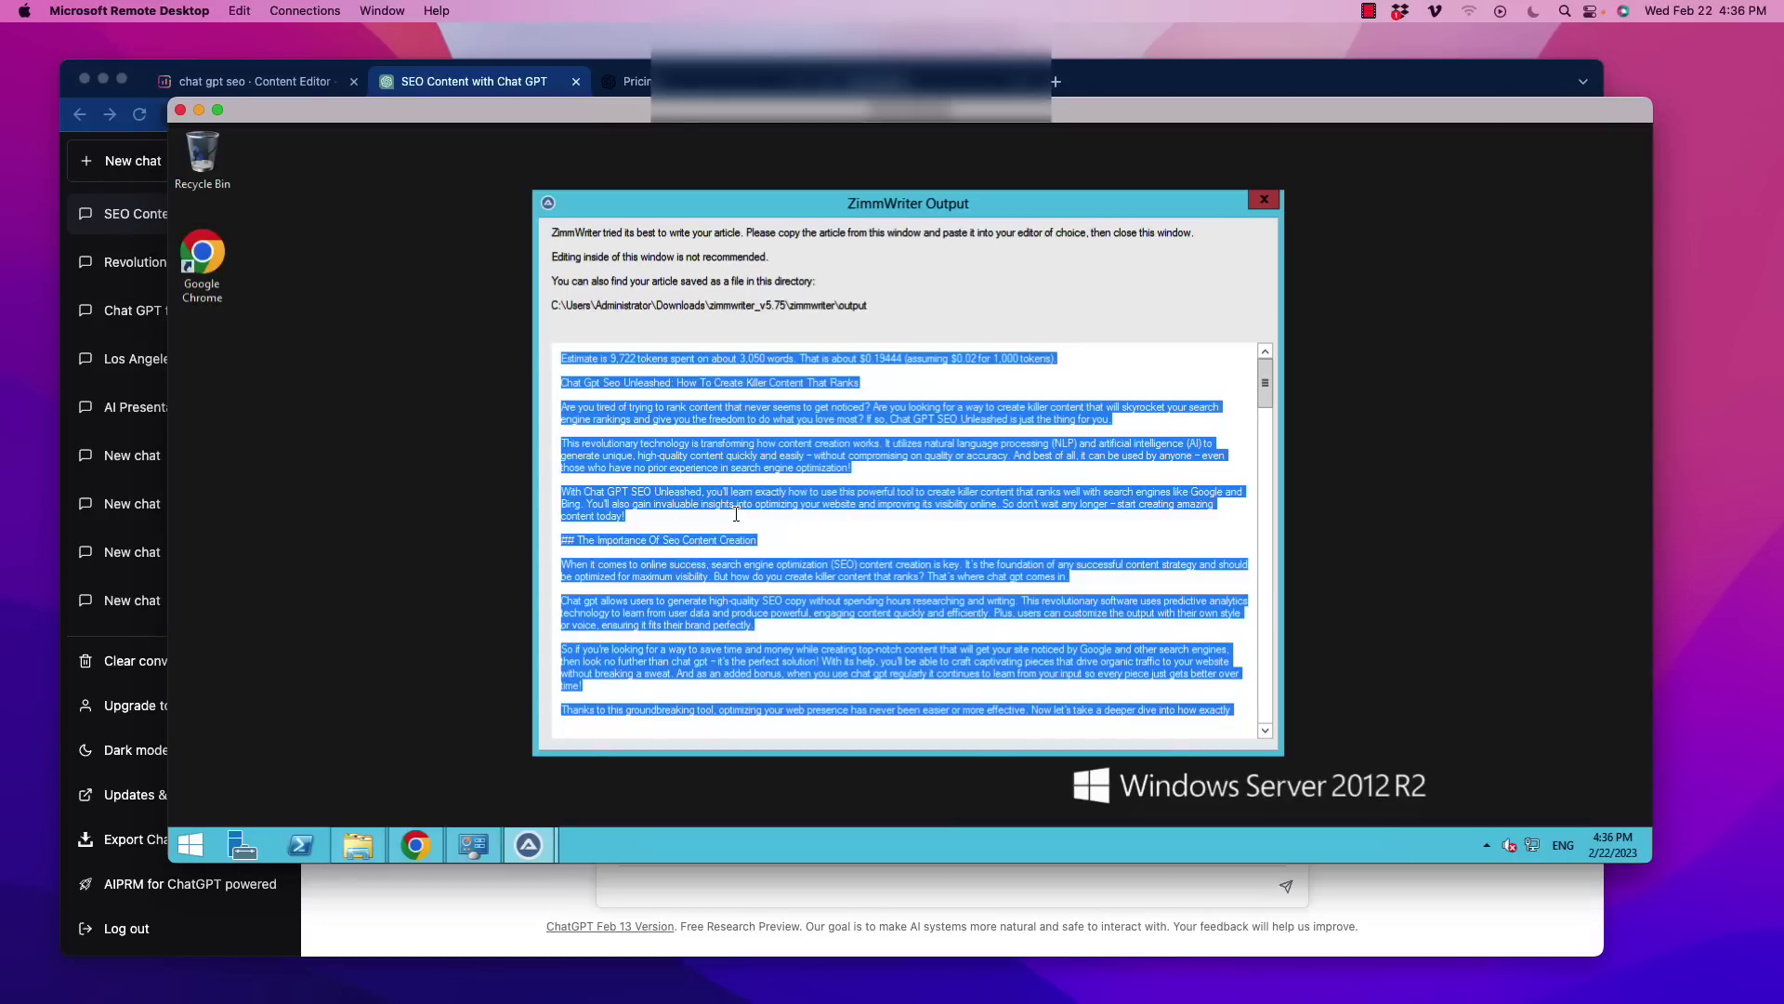
pyautogui.click(243, 93)
pyautogui.click(247, 81)
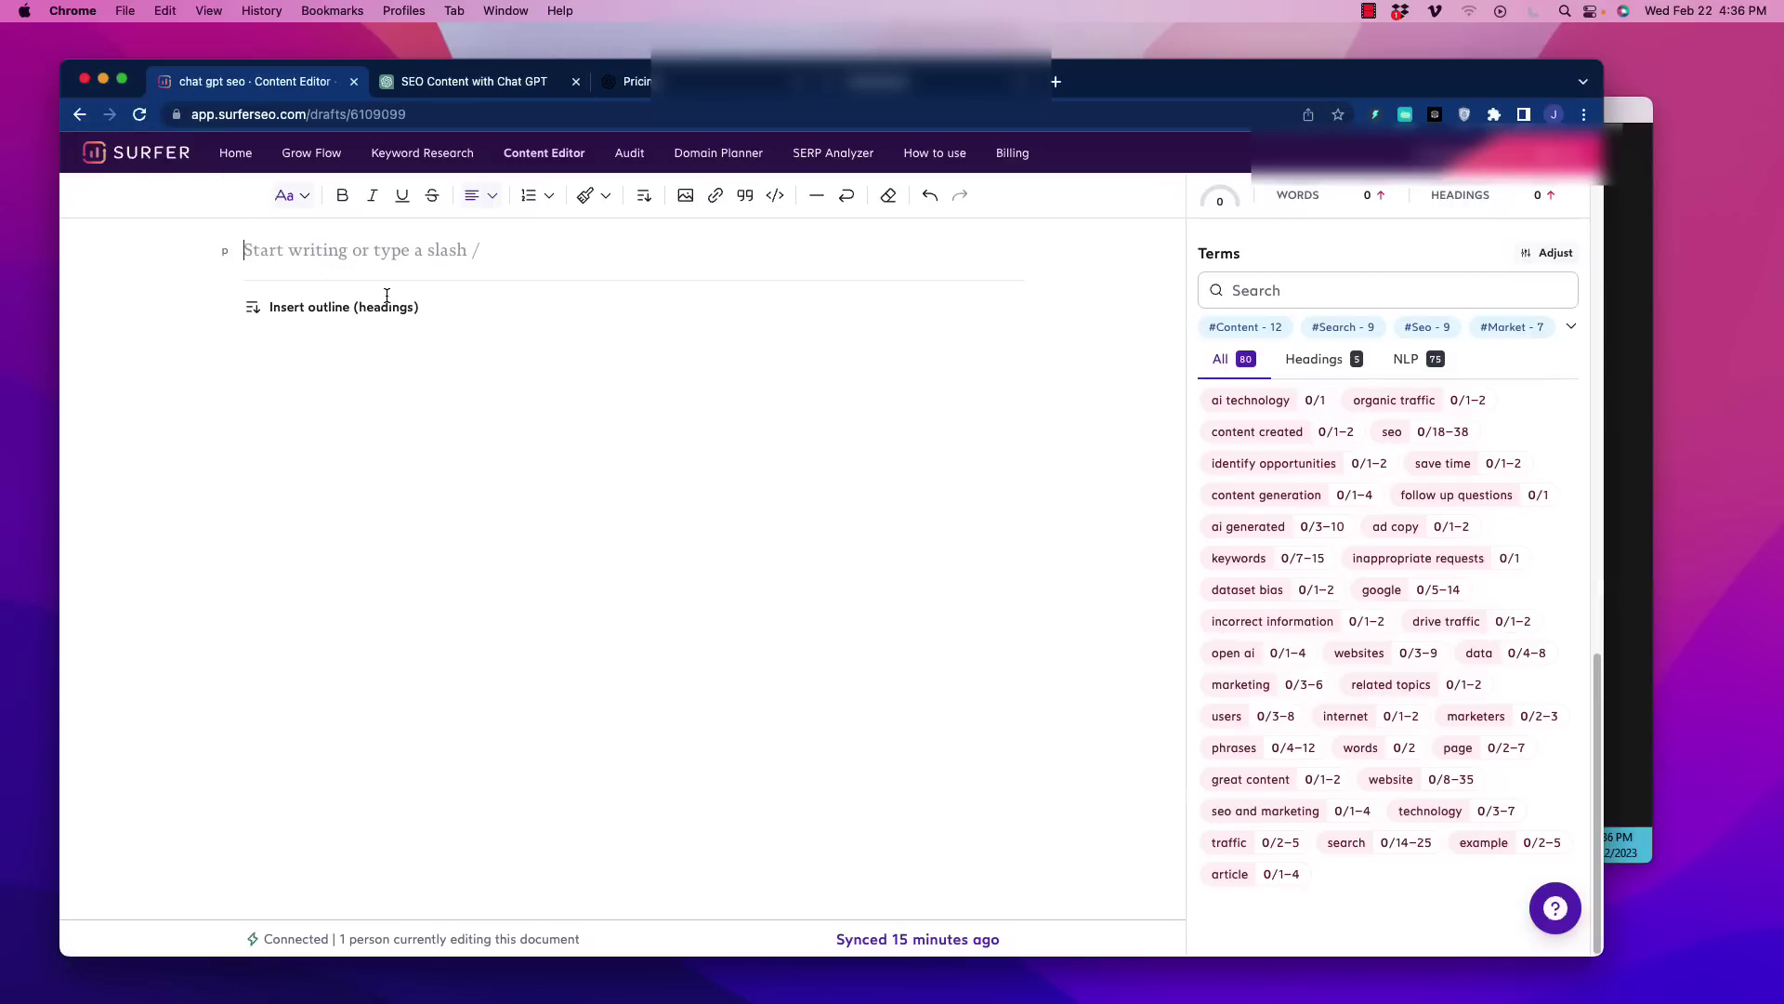
# Paste the generated article into the empty Surfer SEO draft
pyautogui.click(396, 437)
pyautogui.press('super+v')
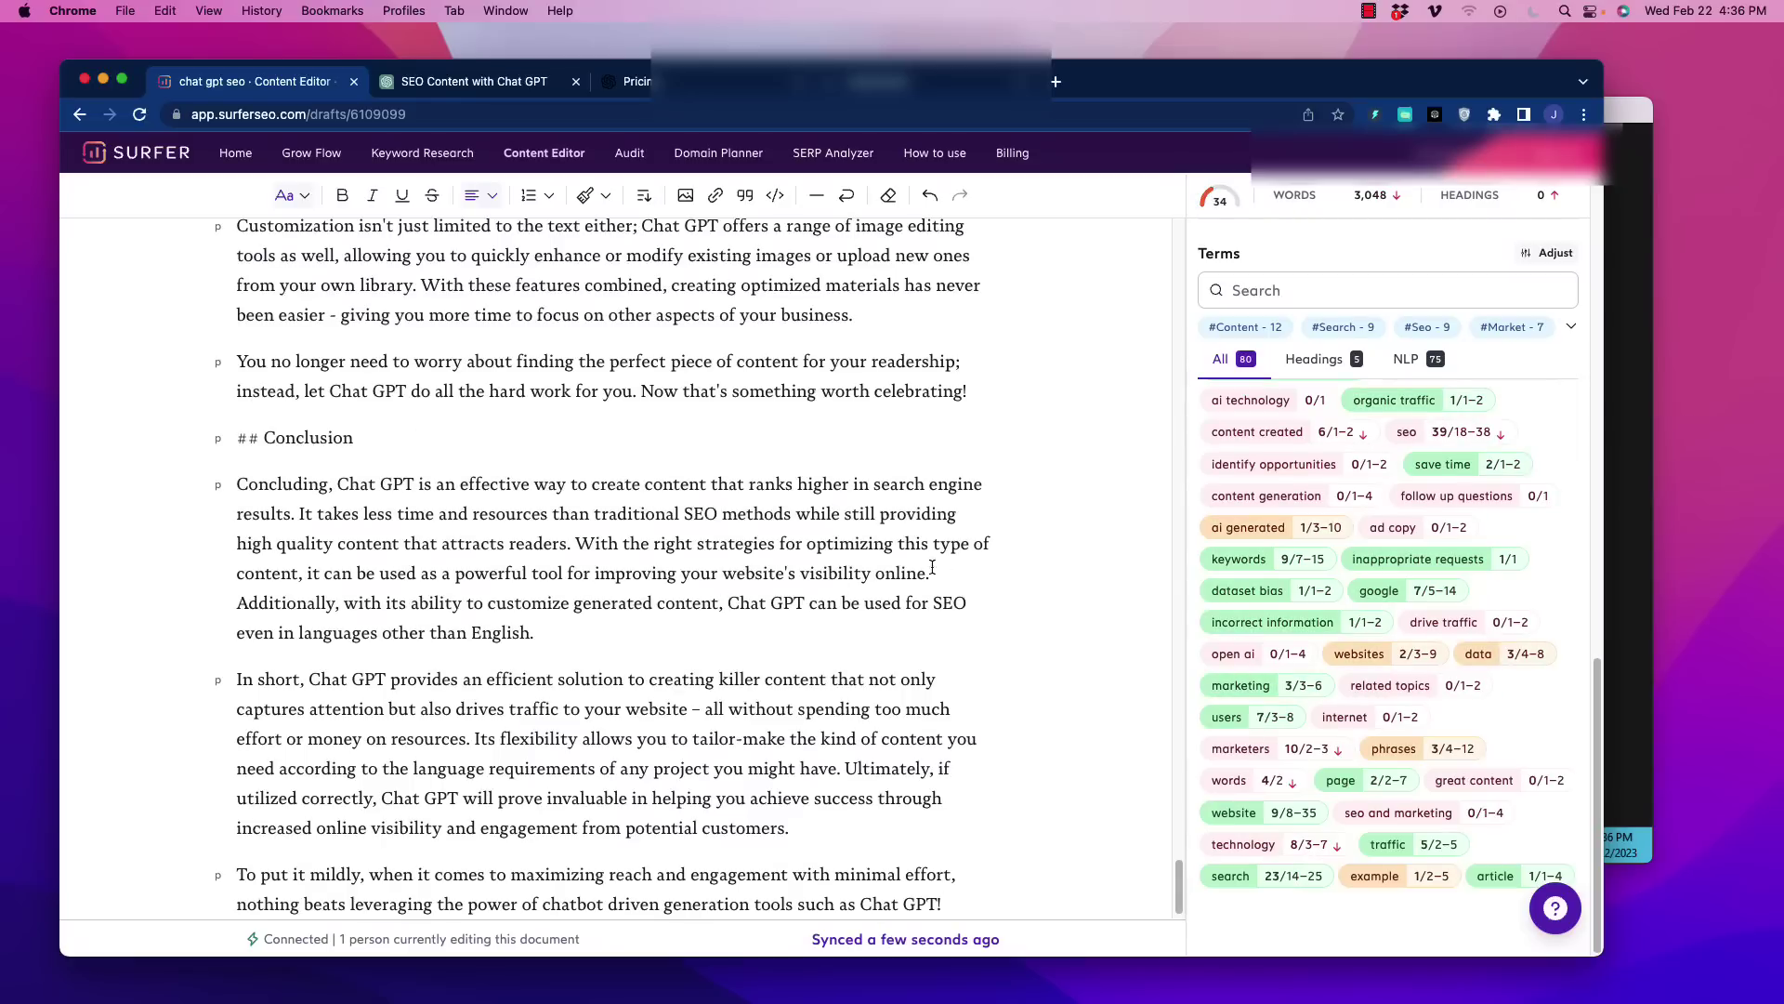
pyautogui.scroll(15, 906, 593)
pyautogui.scroll(10, 904, 592)
pyautogui.scroll(5, 1318, 628)
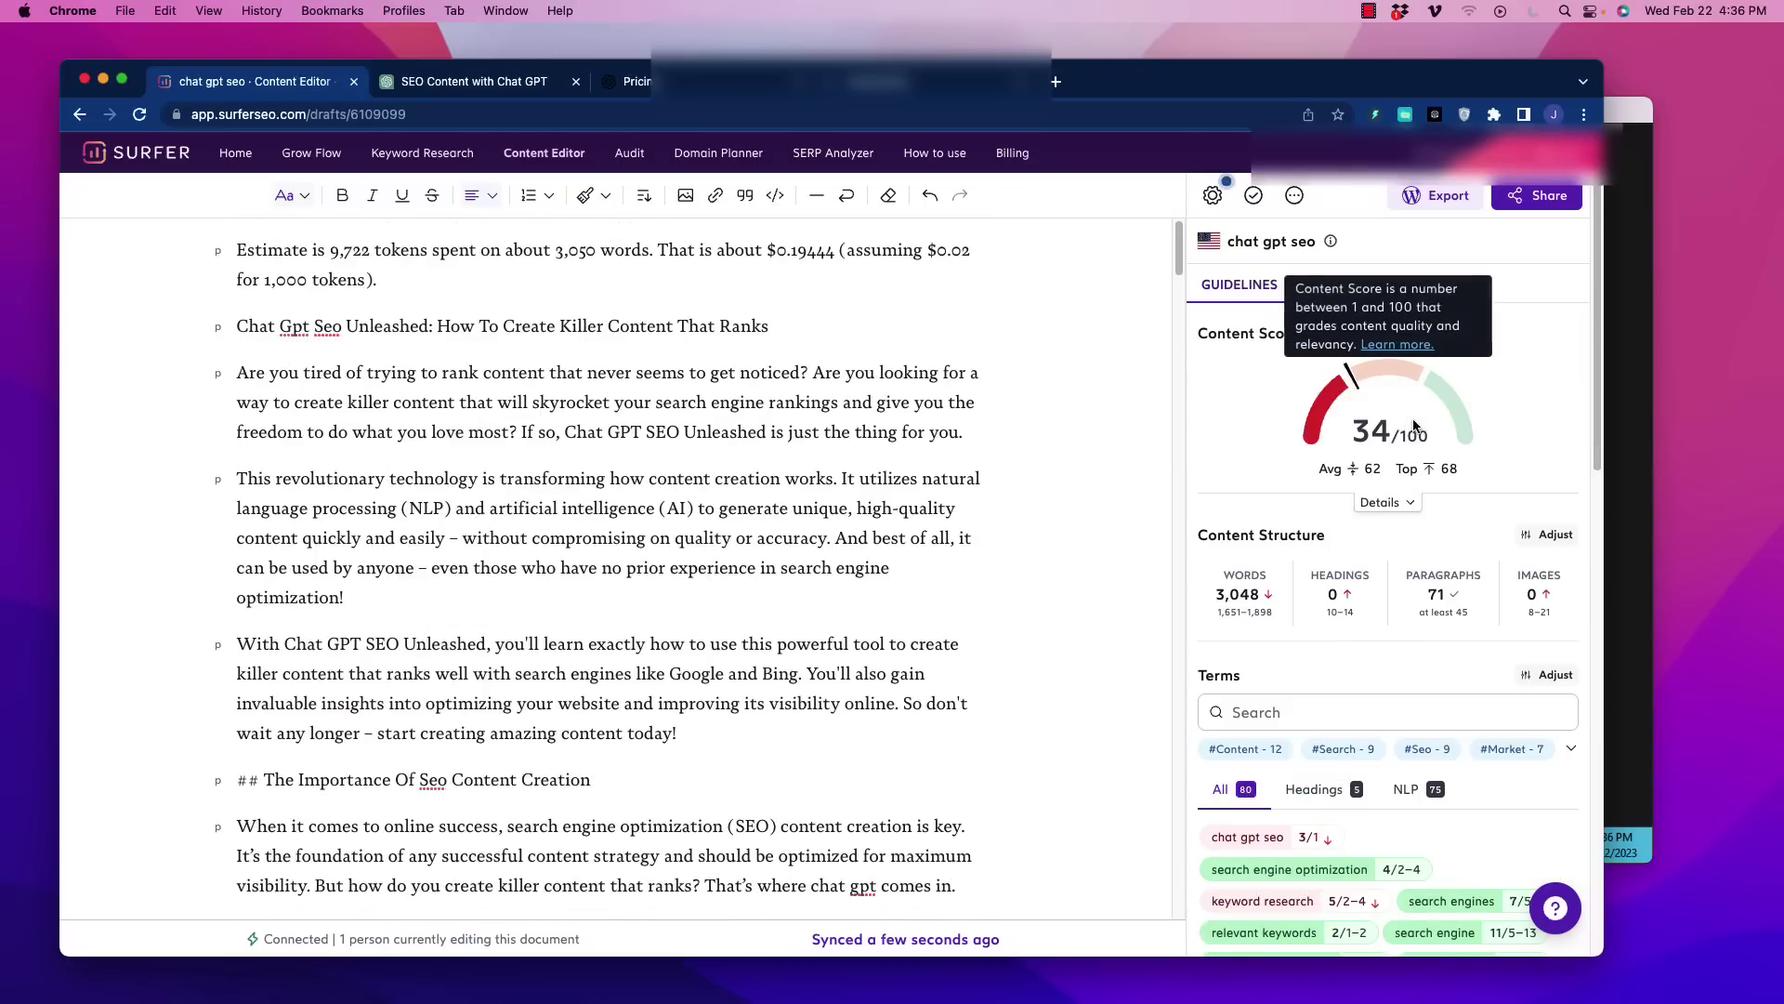
# Delete the 'Estimate is…' token-estimate paragraph at the top of the article
pyautogui.moveTo(1322, 611)
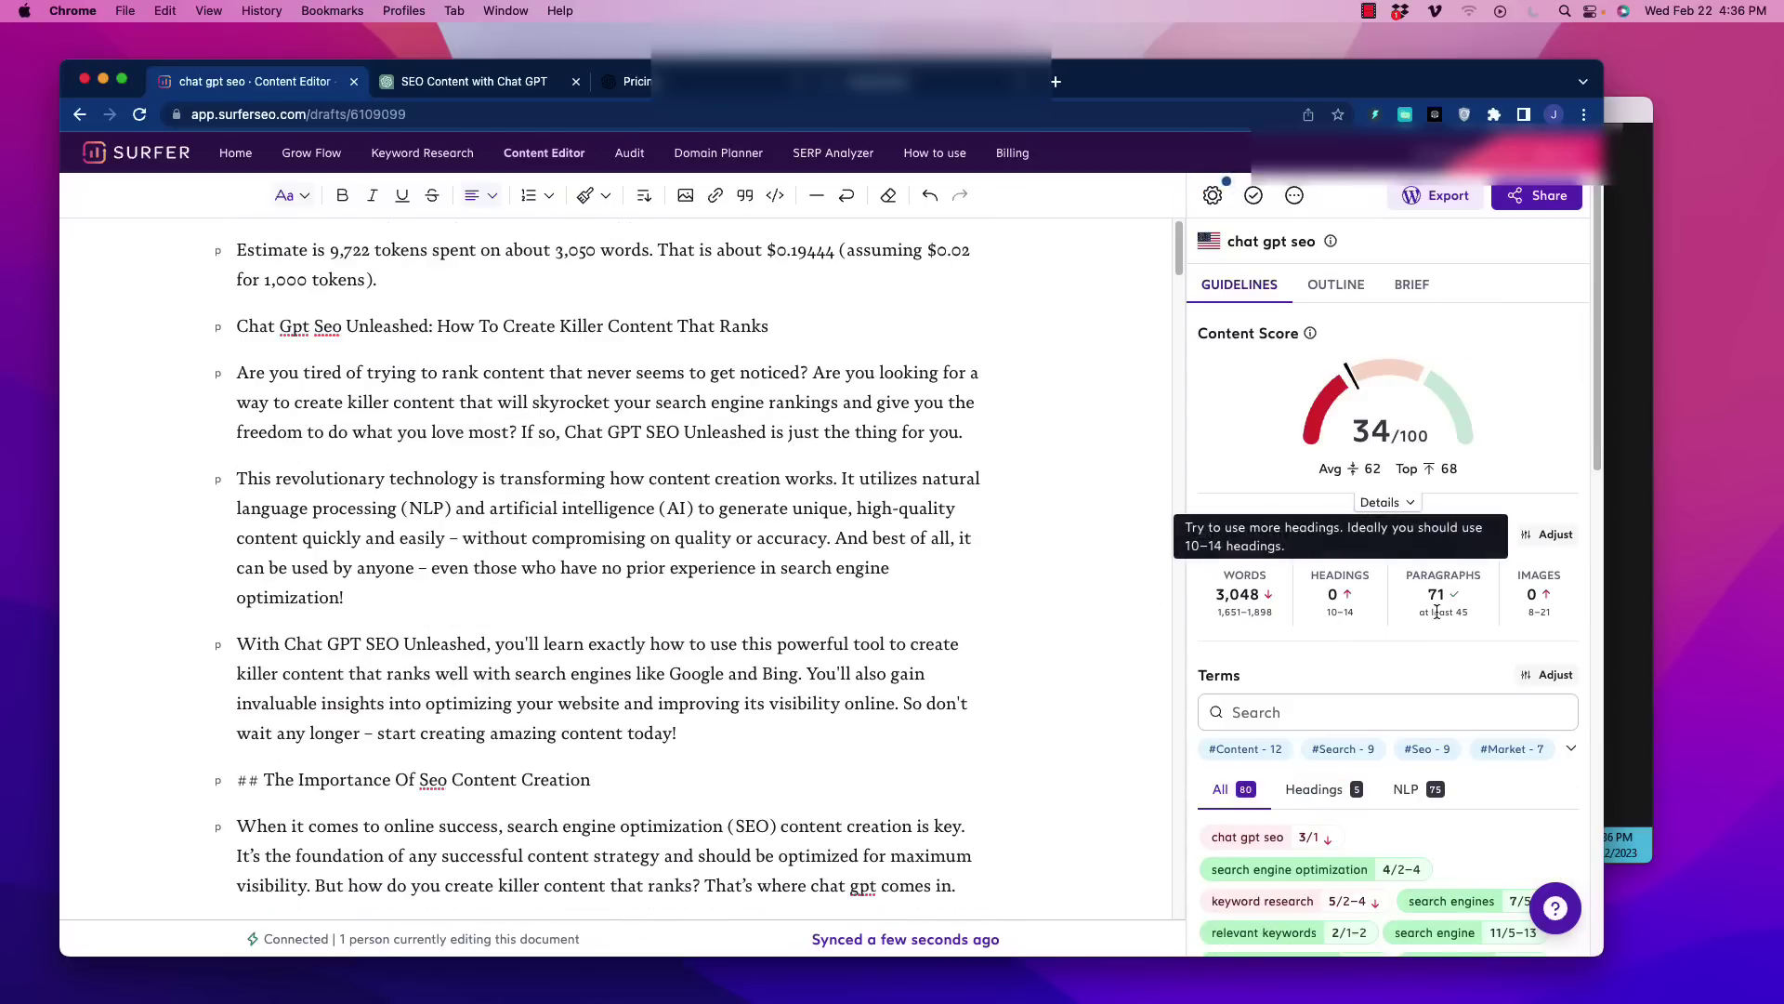
pyautogui.moveTo(1393, 628)
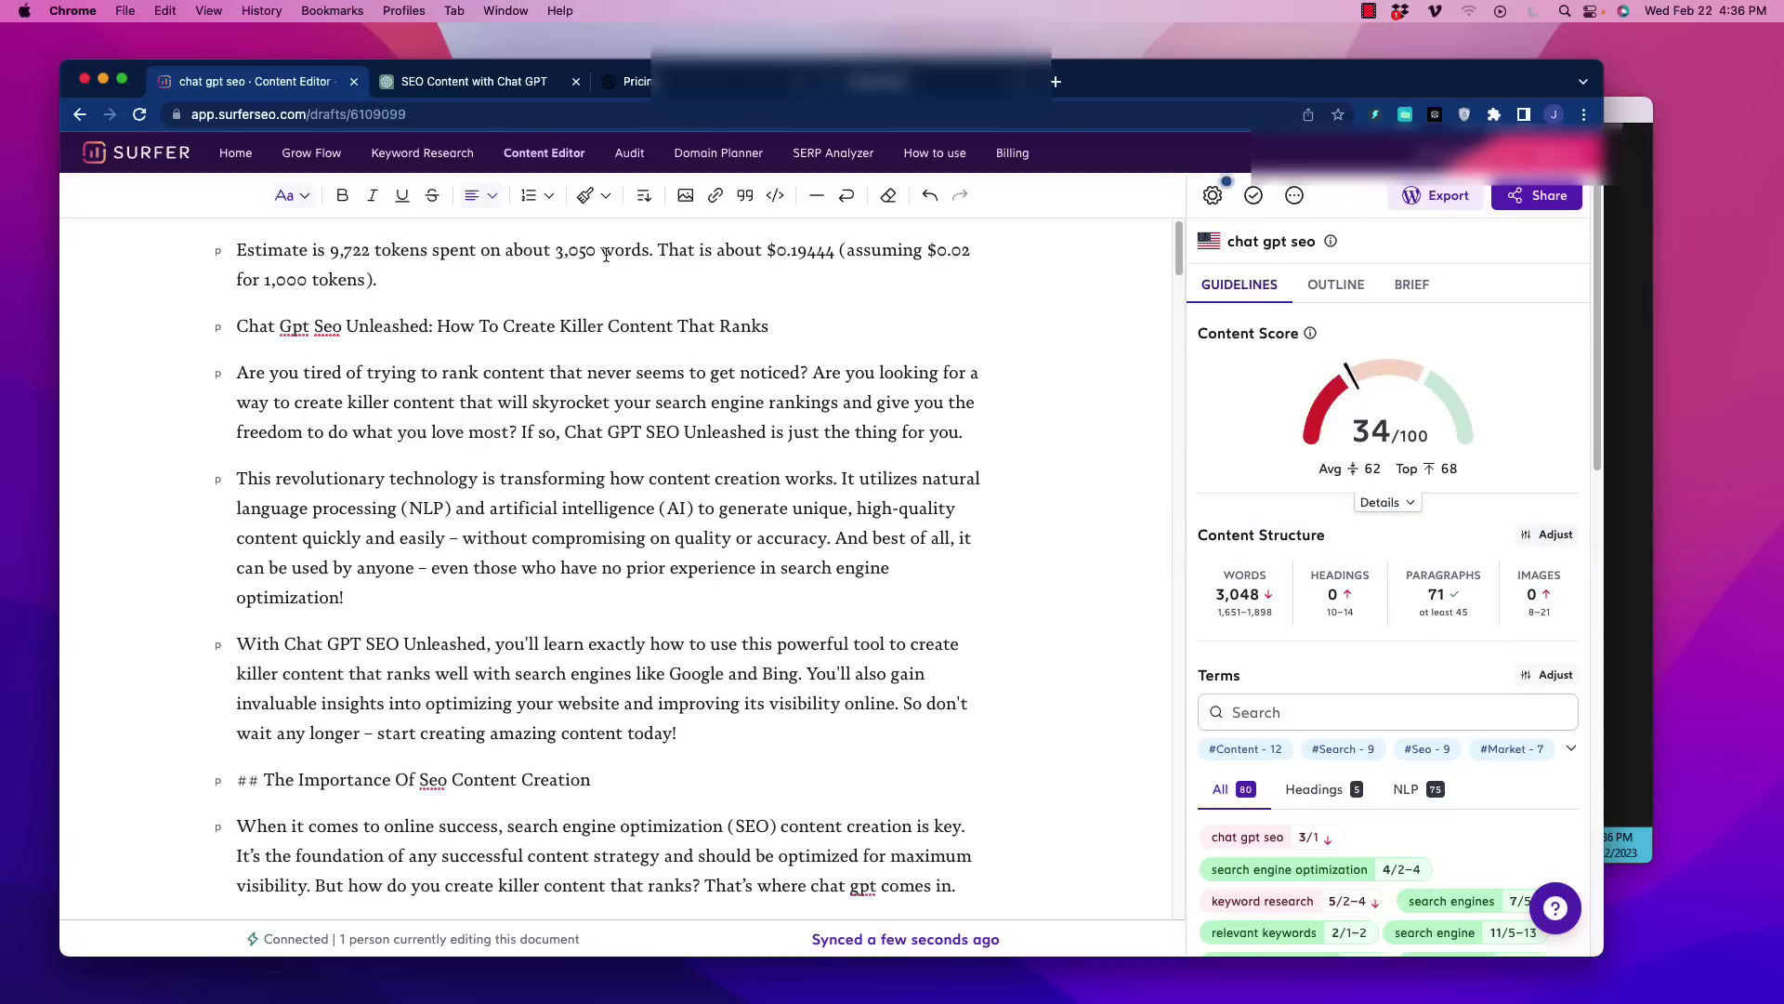
pyautogui.moveTo(326, 263); pyautogui.dragTo(921, 256)
pyautogui.click(922, 256)
pyautogui.moveTo(788, 255); pyautogui.dragTo(806, 253)
pyautogui.click(388, 330)
pyautogui.hotkey('shift', 'Up')
pyautogui.hotkey('shift', 'Up')
pyautogui.press('BackSpace')
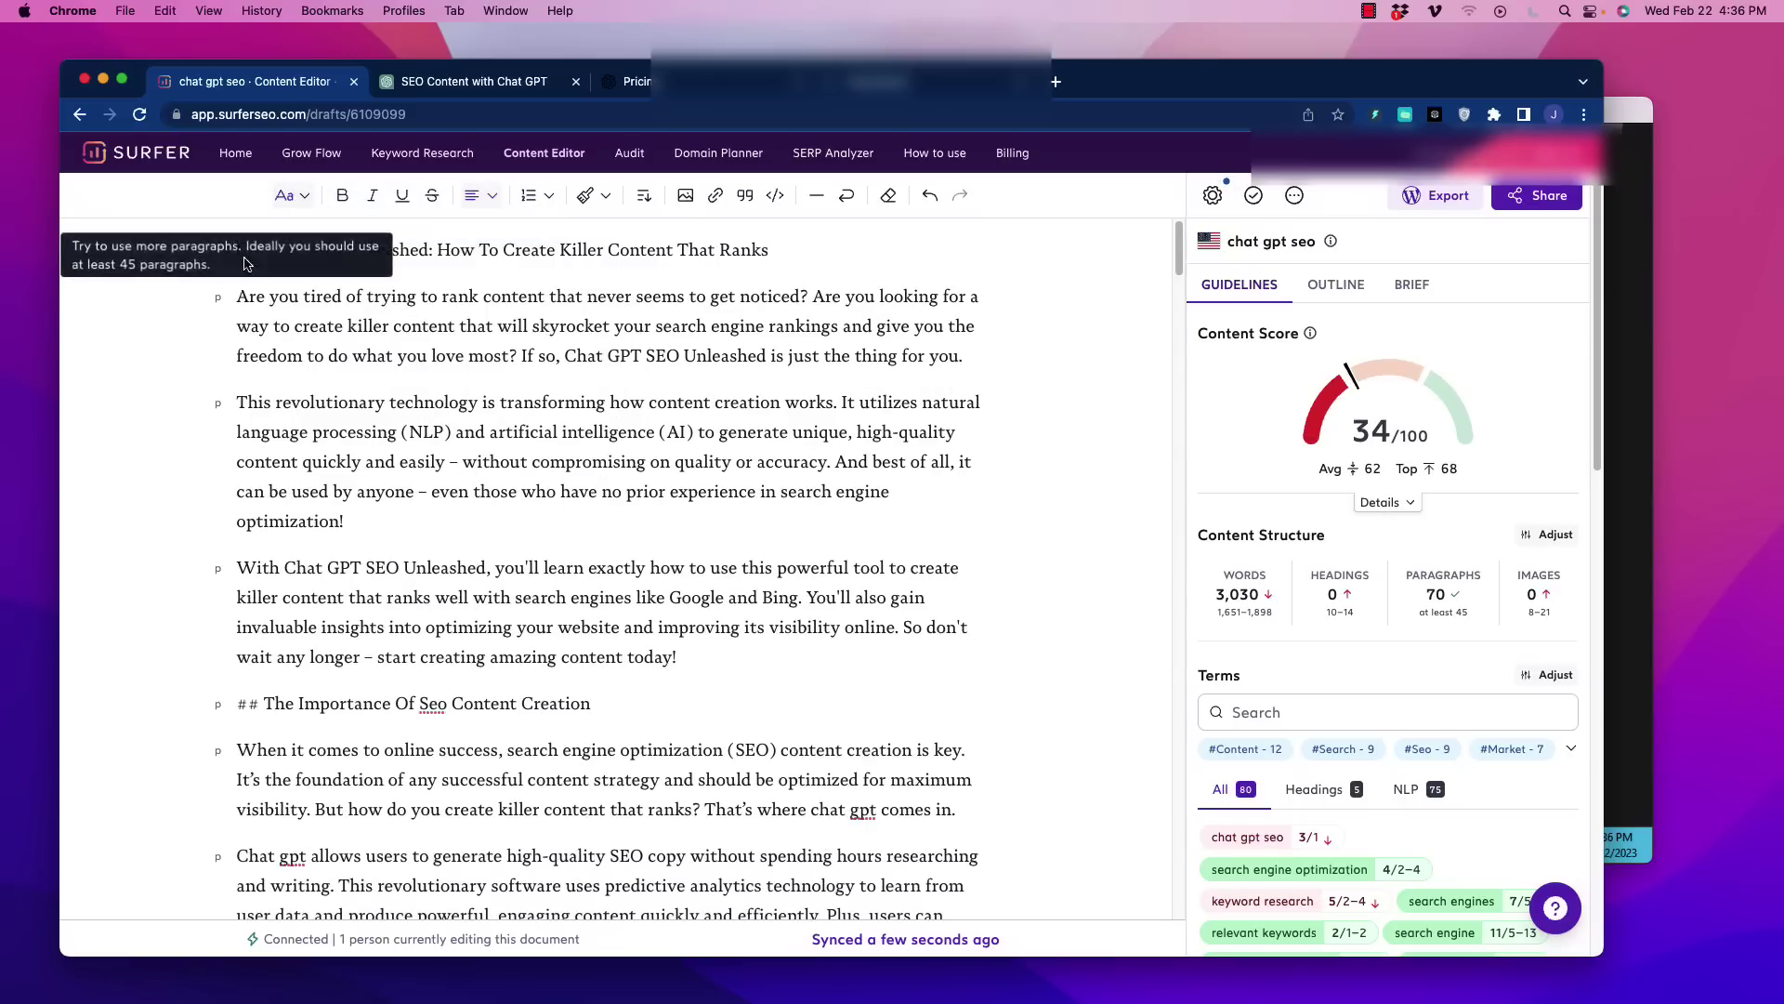
pyautogui.moveTo(775, 265); pyautogui.dragTo(228, 253)
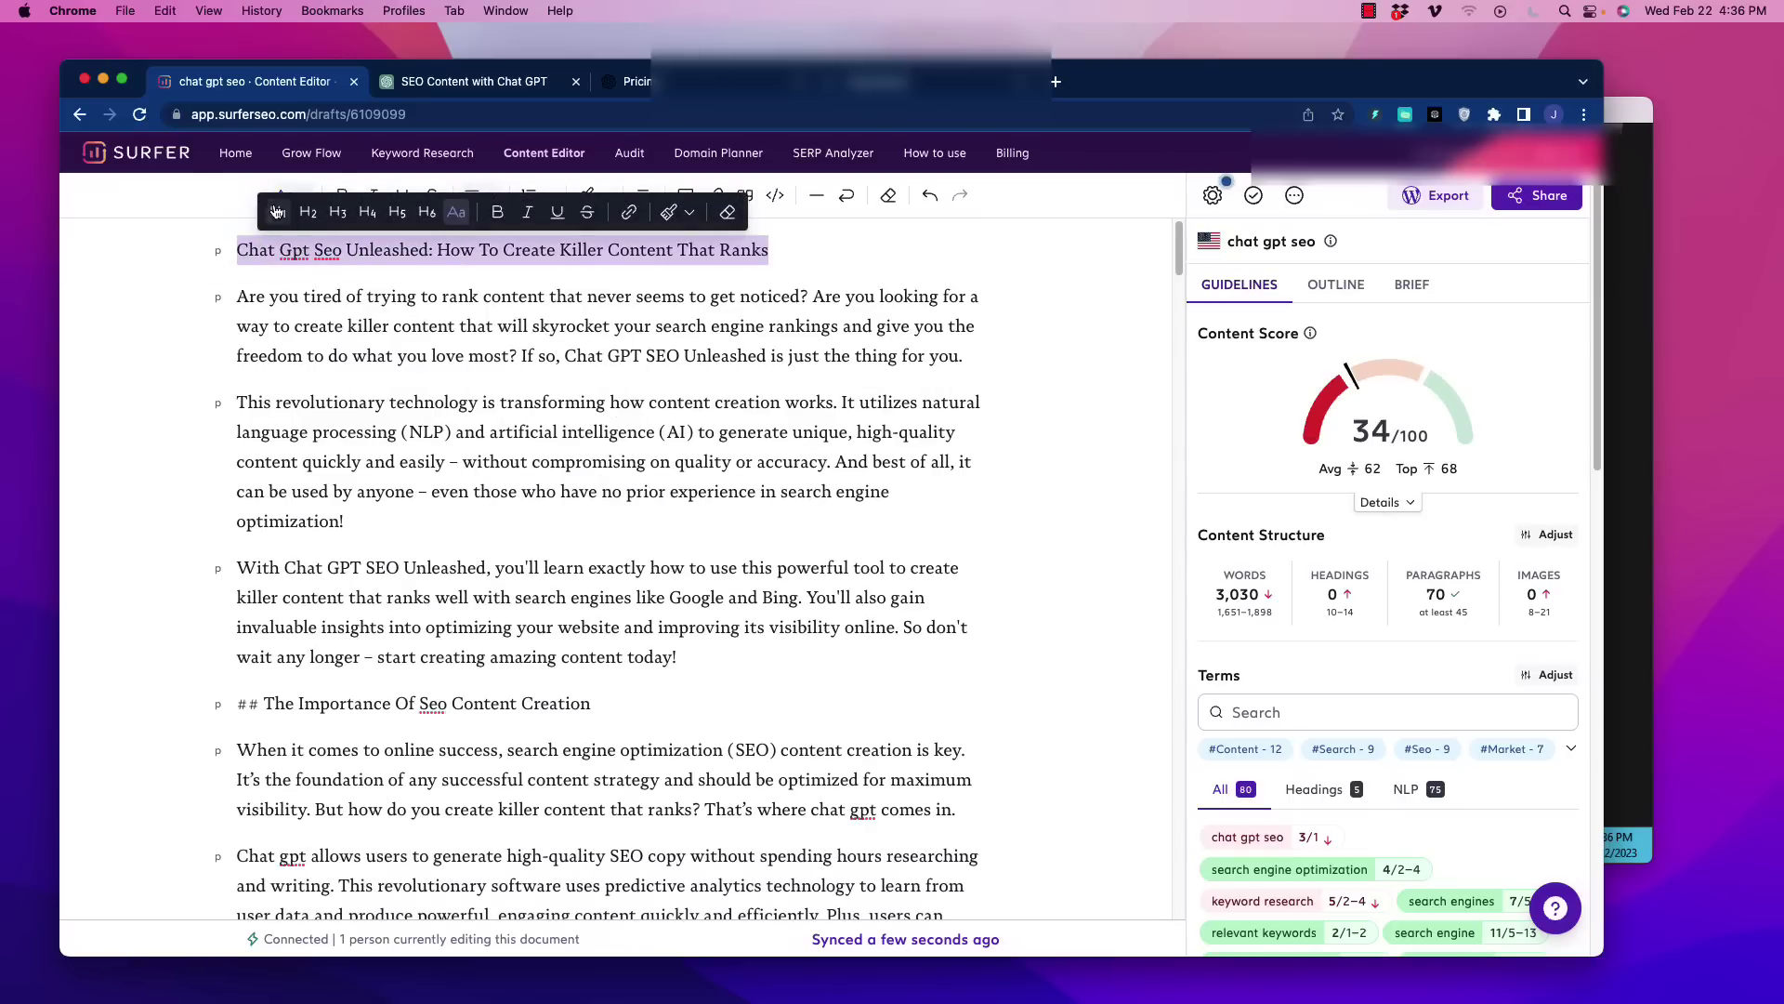
# Make the title a top-level heading and 'The Importance Of Seo Content Creation' an H2
pyautogui.click(279, 213)
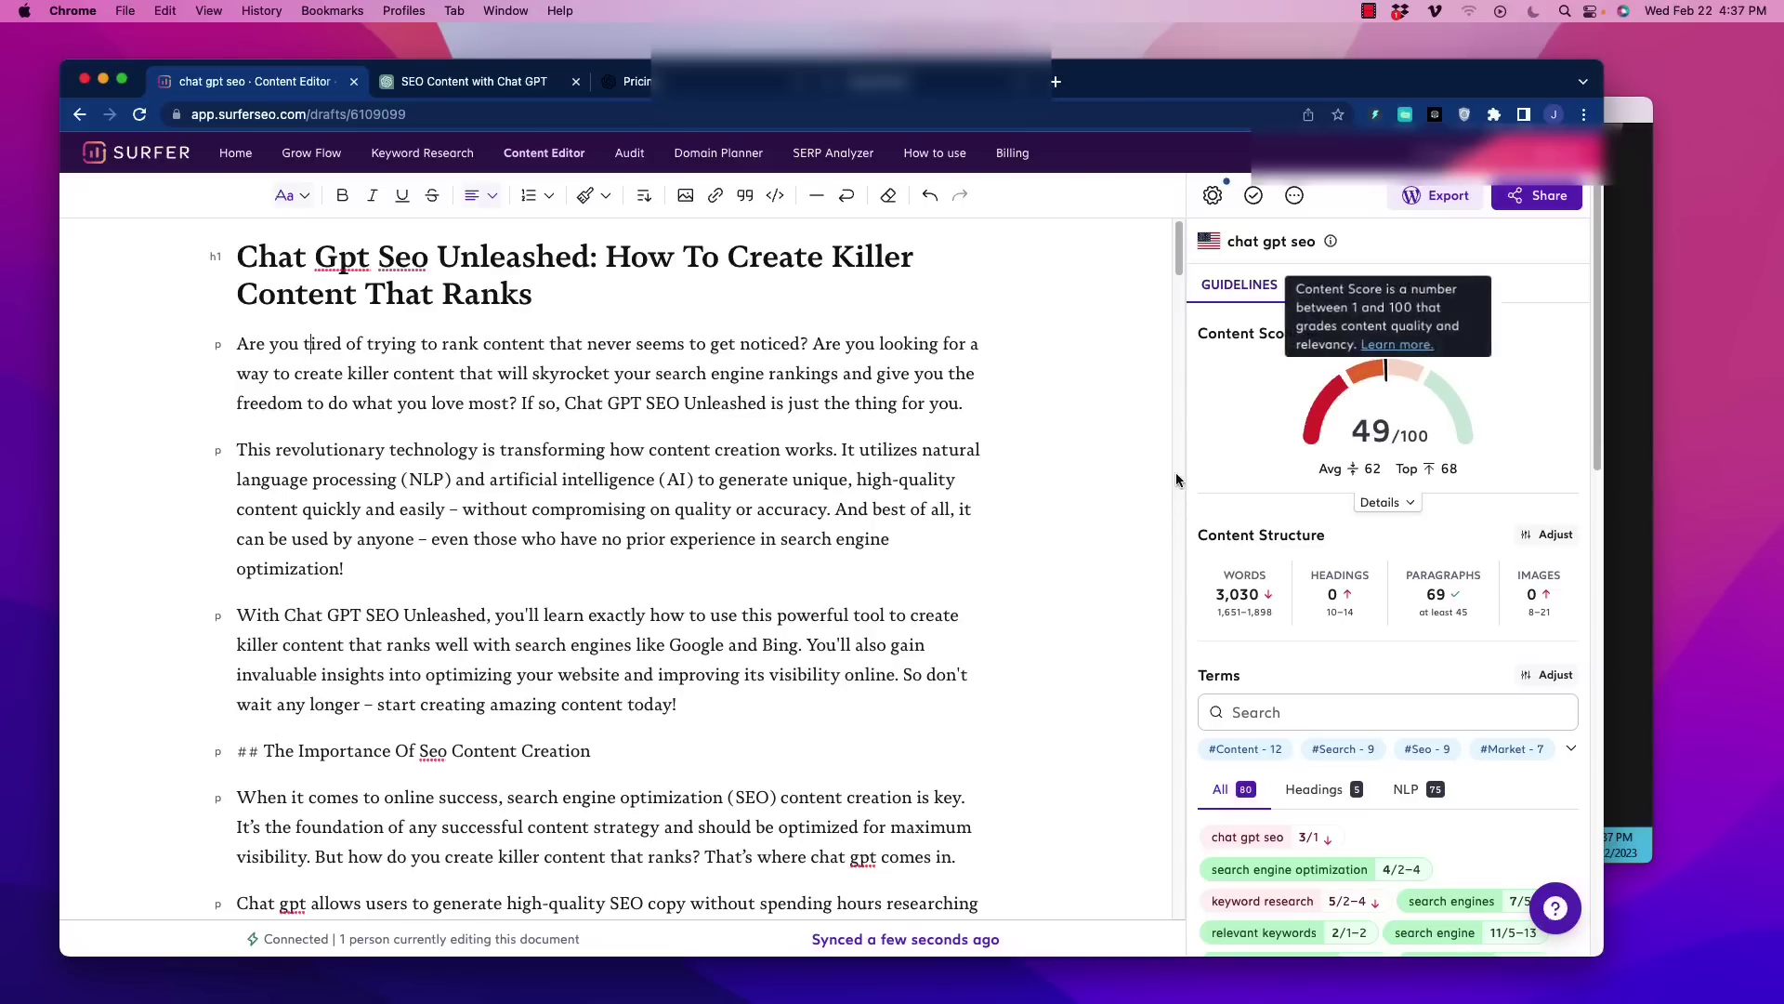
pyautogui.scroll(-5, 497, 499)
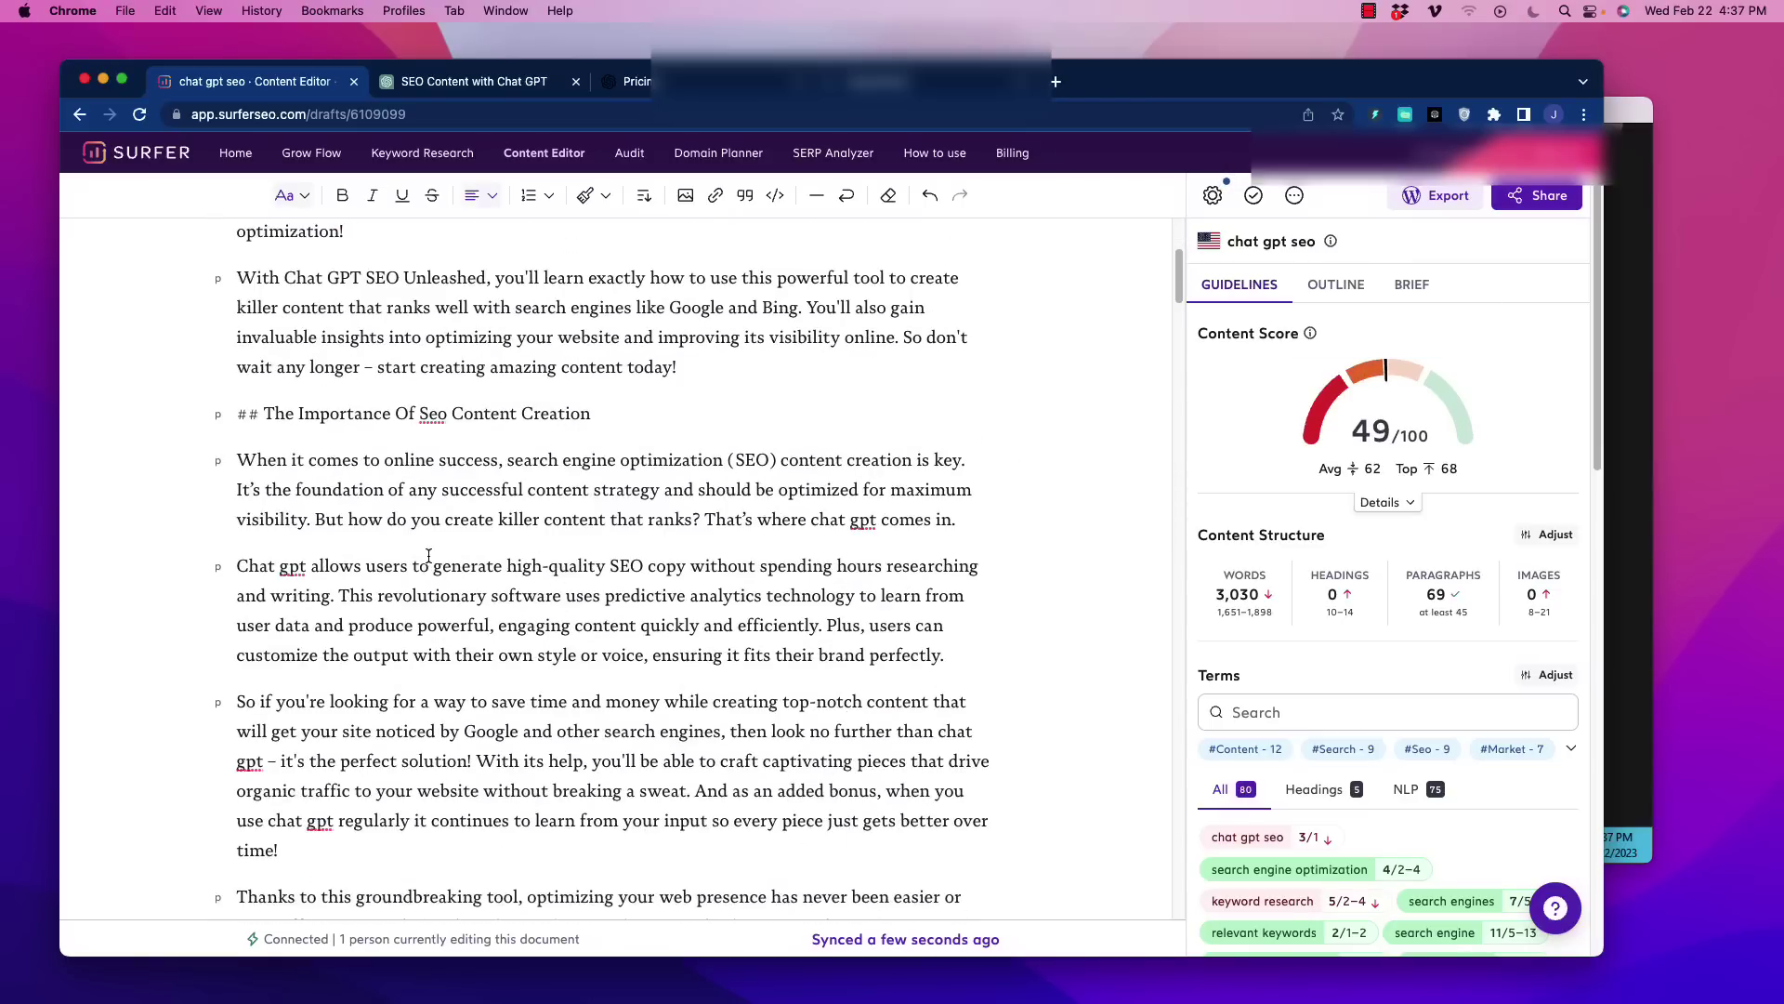
pyautogui.moveTo(267, 410); pyautogui.dragTo(237, 410)
pyautogui.press('BackSpace')
pyautogui.click(566, 410)
pyautogui.moveTo(566, 410); pyautogui.dragTo(232, 410)
pyautogui.click(205, 372)
pyautogui.click(408, 532)
# Remove the ## marker from 'How Chat Gpt Works' and make it an H2
pyautogui.scroll(-4, 408, 532)
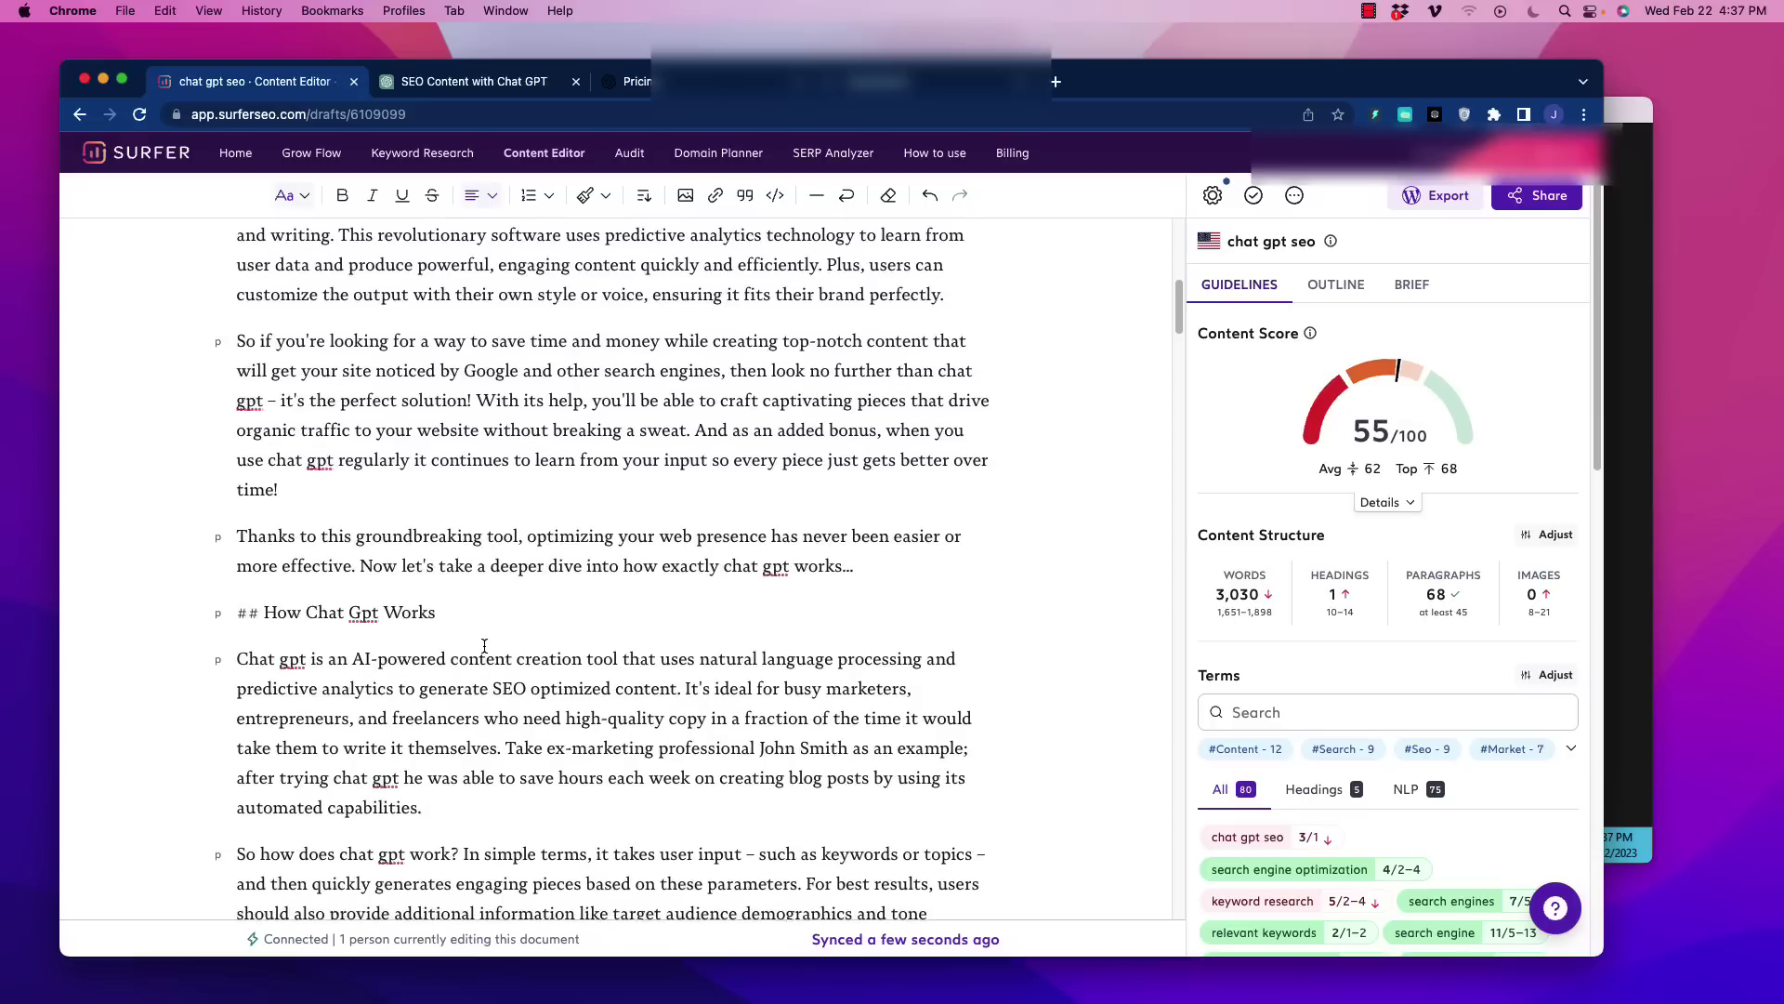
pyautogui.click(263, 608)
pyautogui.press('BackSpace')
pyautogui.press('BackSpace')
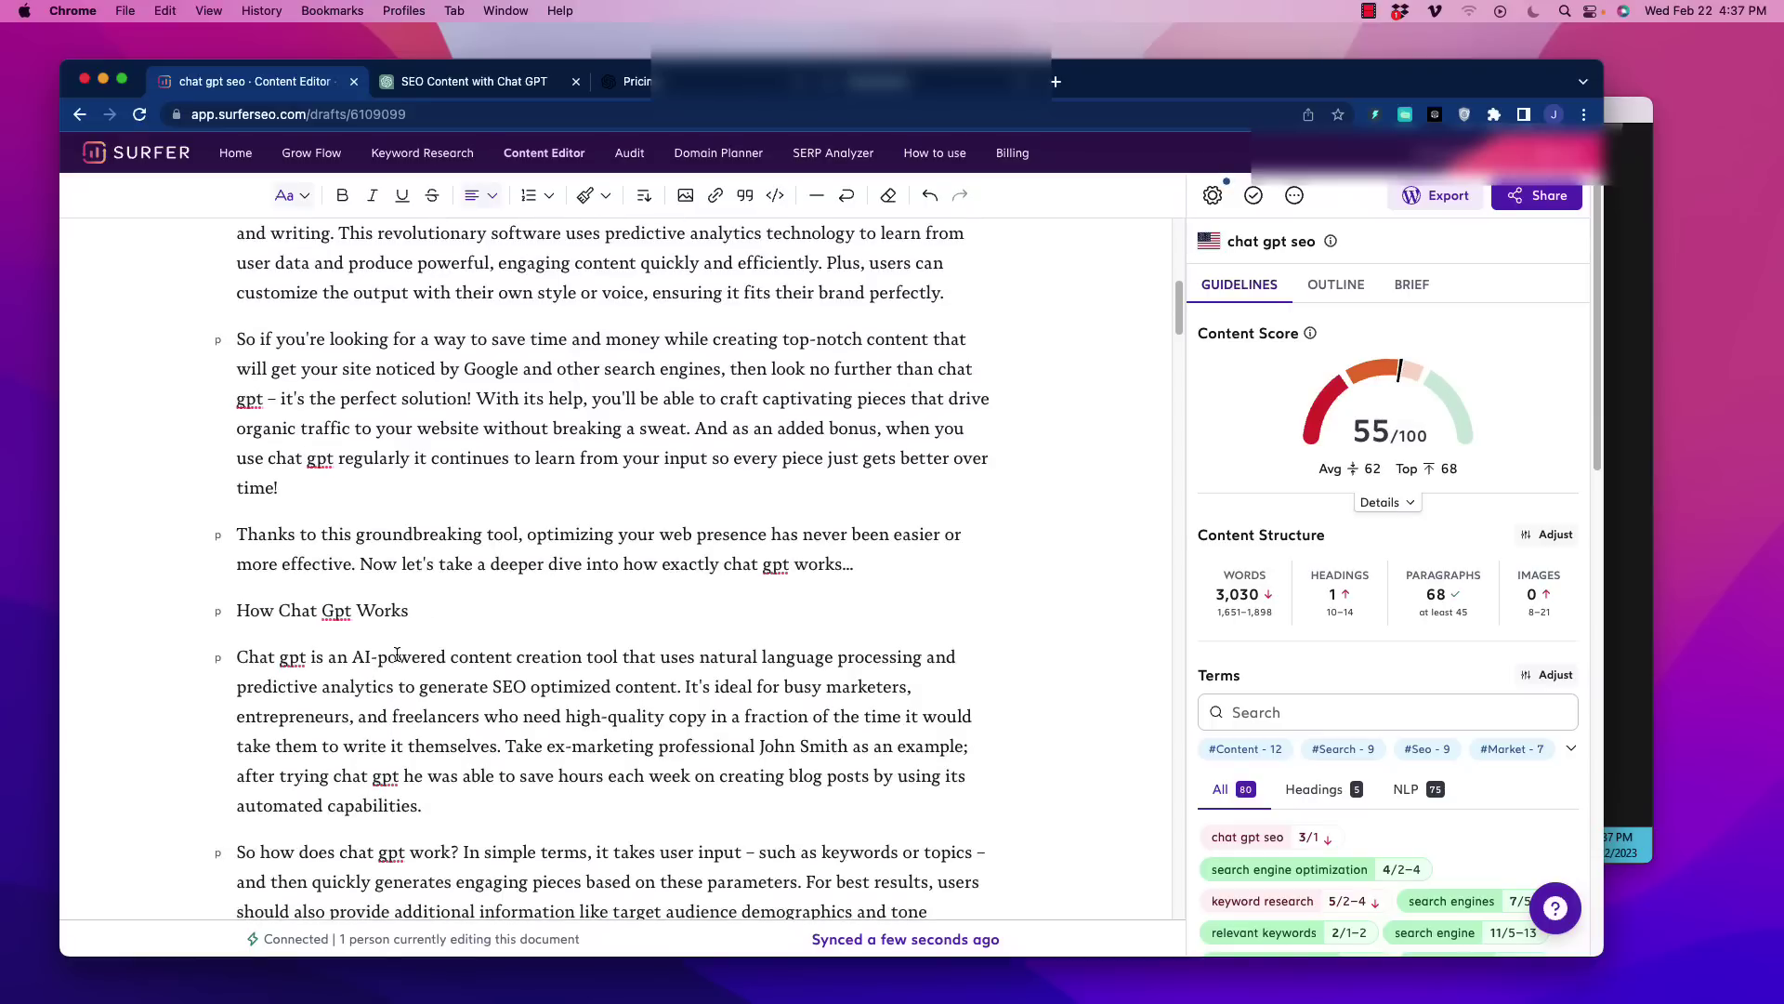
pyautogui.moveTo(431, 611); pyautogui.dragTo(235, 610)
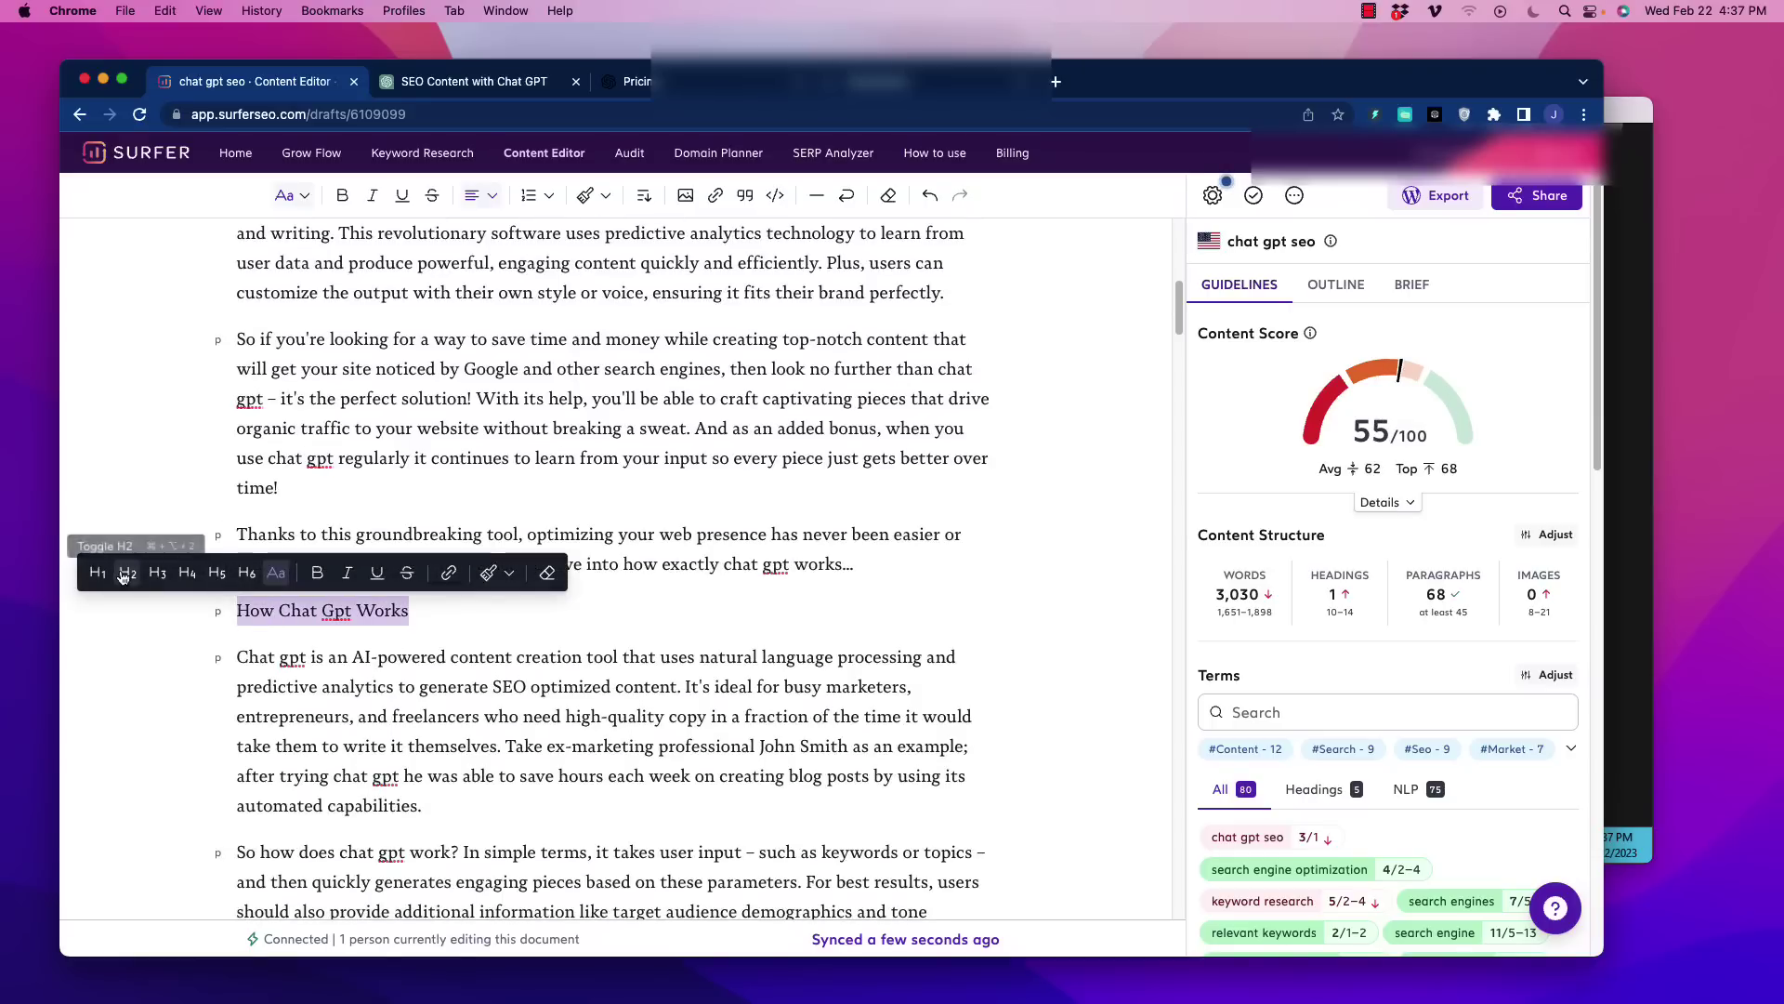
pyautogui.click(127, 573)
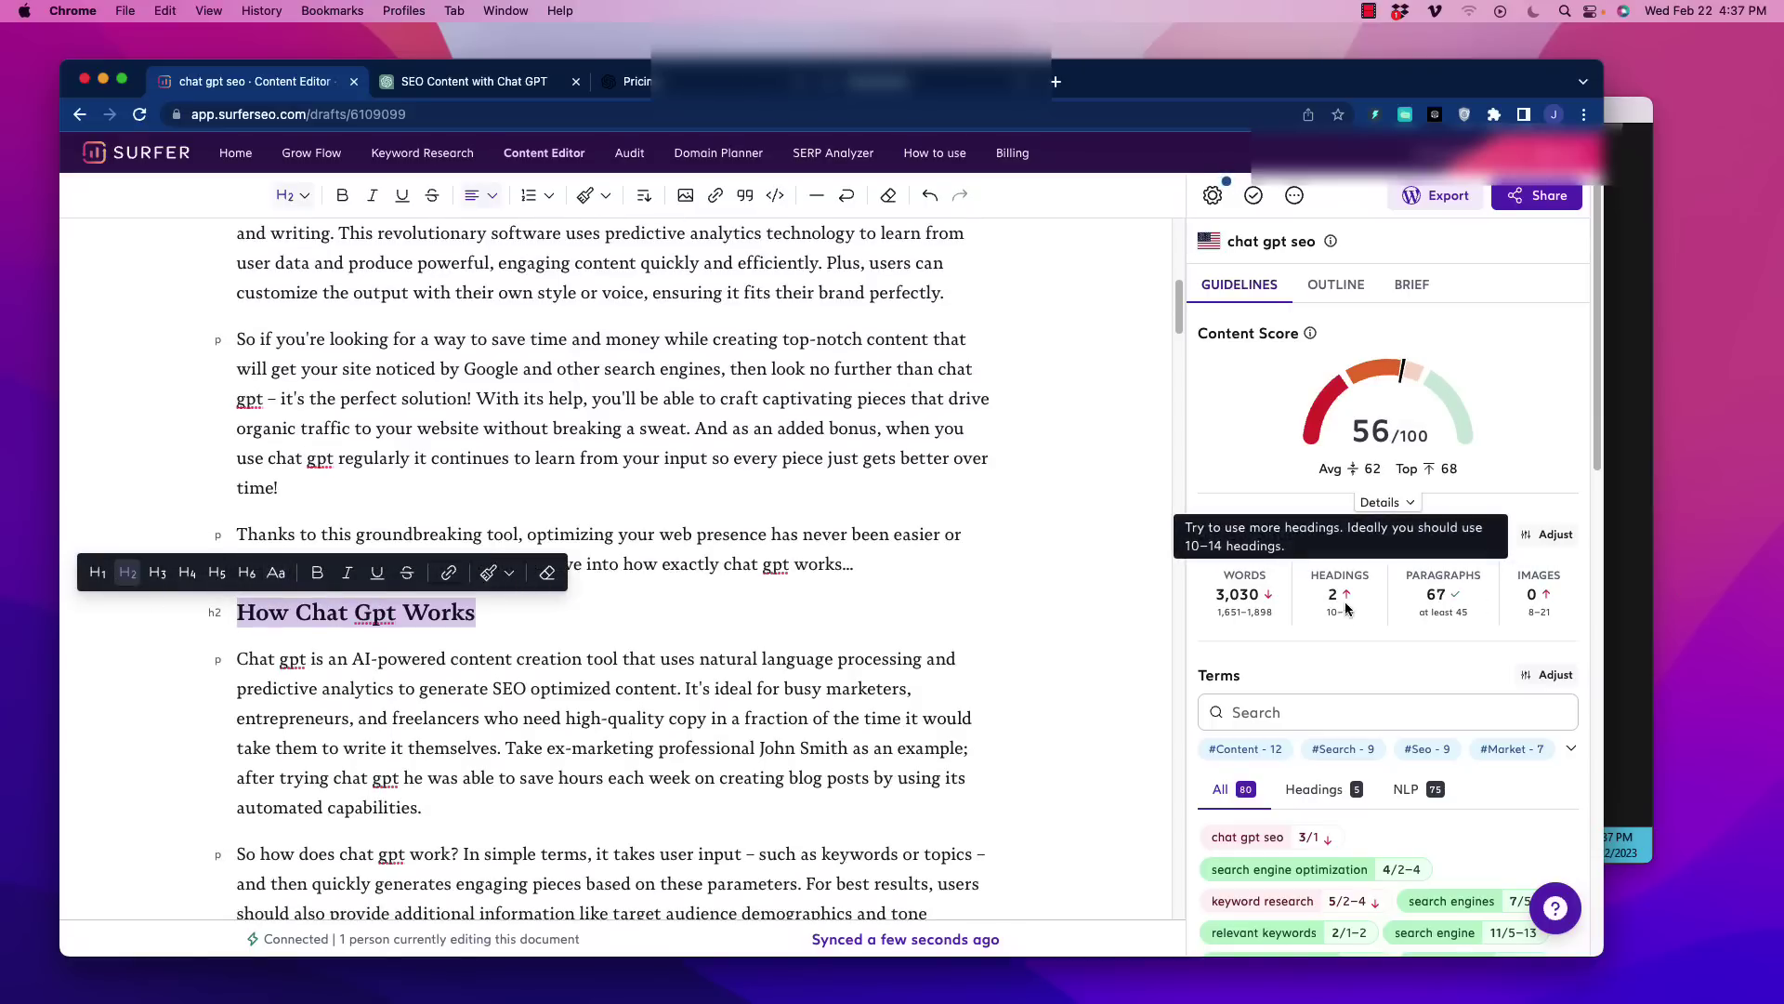
pyautogui.scroll(-1, 497, 687)
pyautogui.scroll(-8, 498, 687)
pyautogui.click(419, 582)
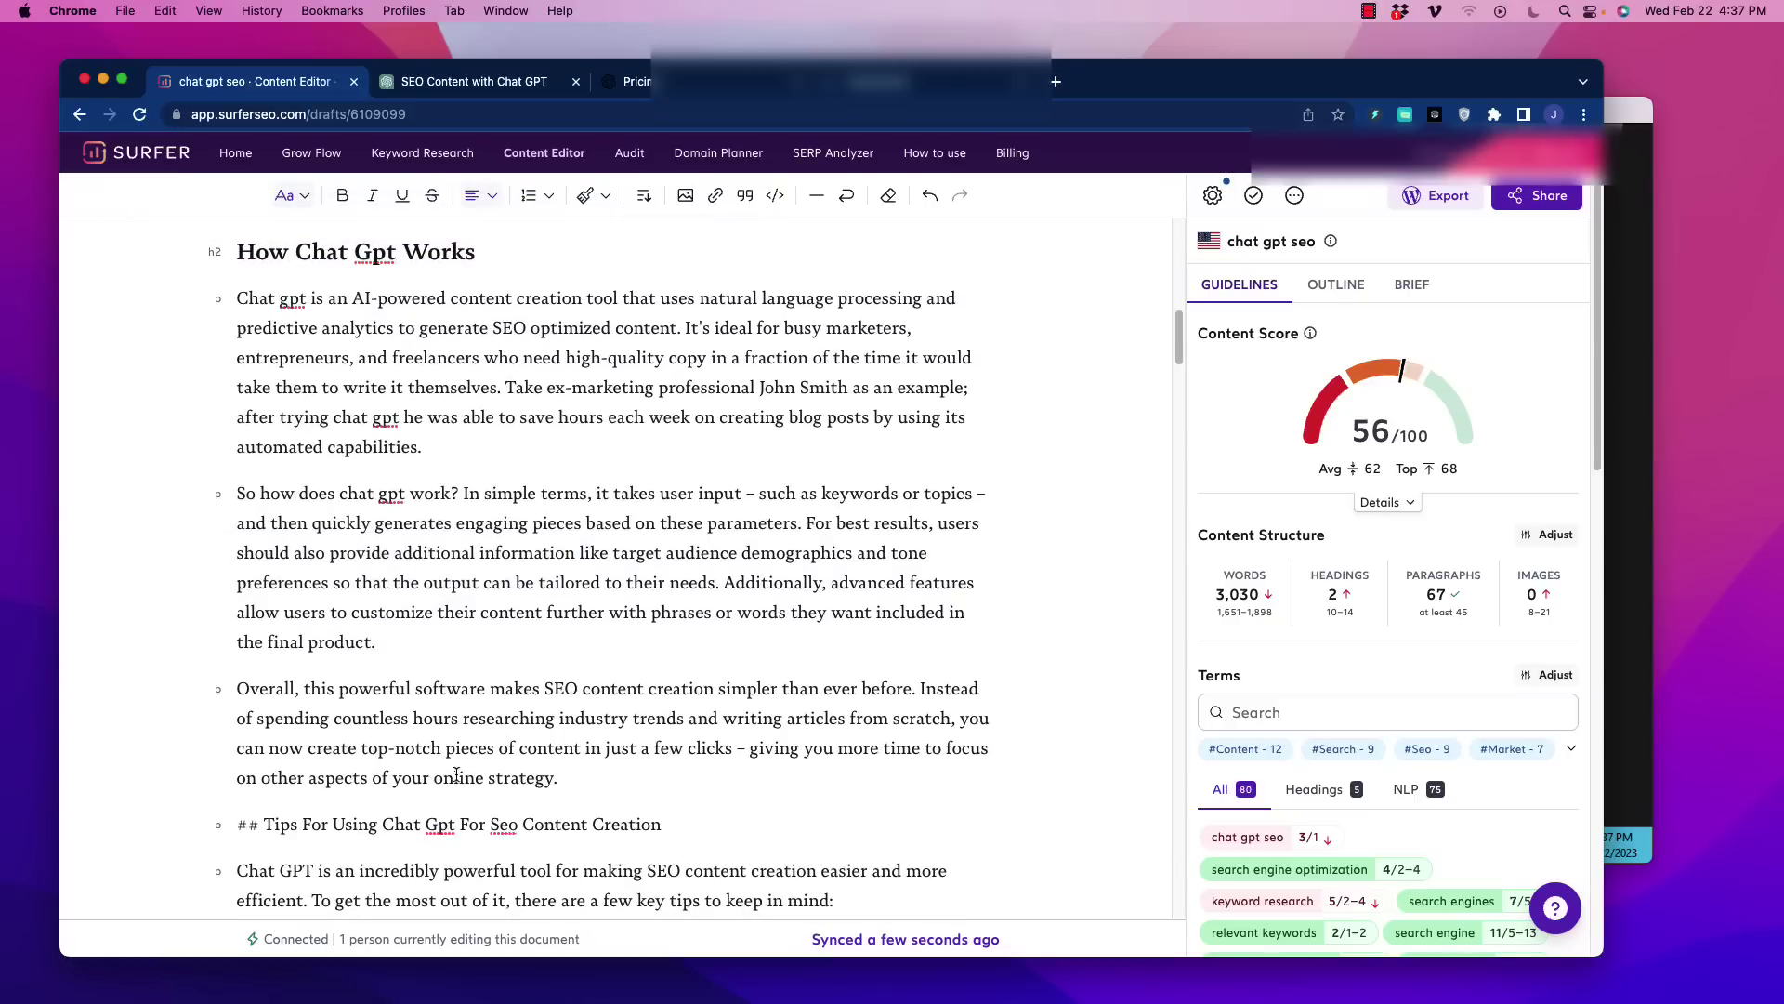
# Turn the 'Tips For Using Chat Gpt' line into an H2 without its ## prefix
pyautogui.click(261, 822)
pyautogui.press('BackSpace')
pyautogui.press('BackSpace')
pyautogui.press('BackSpace')
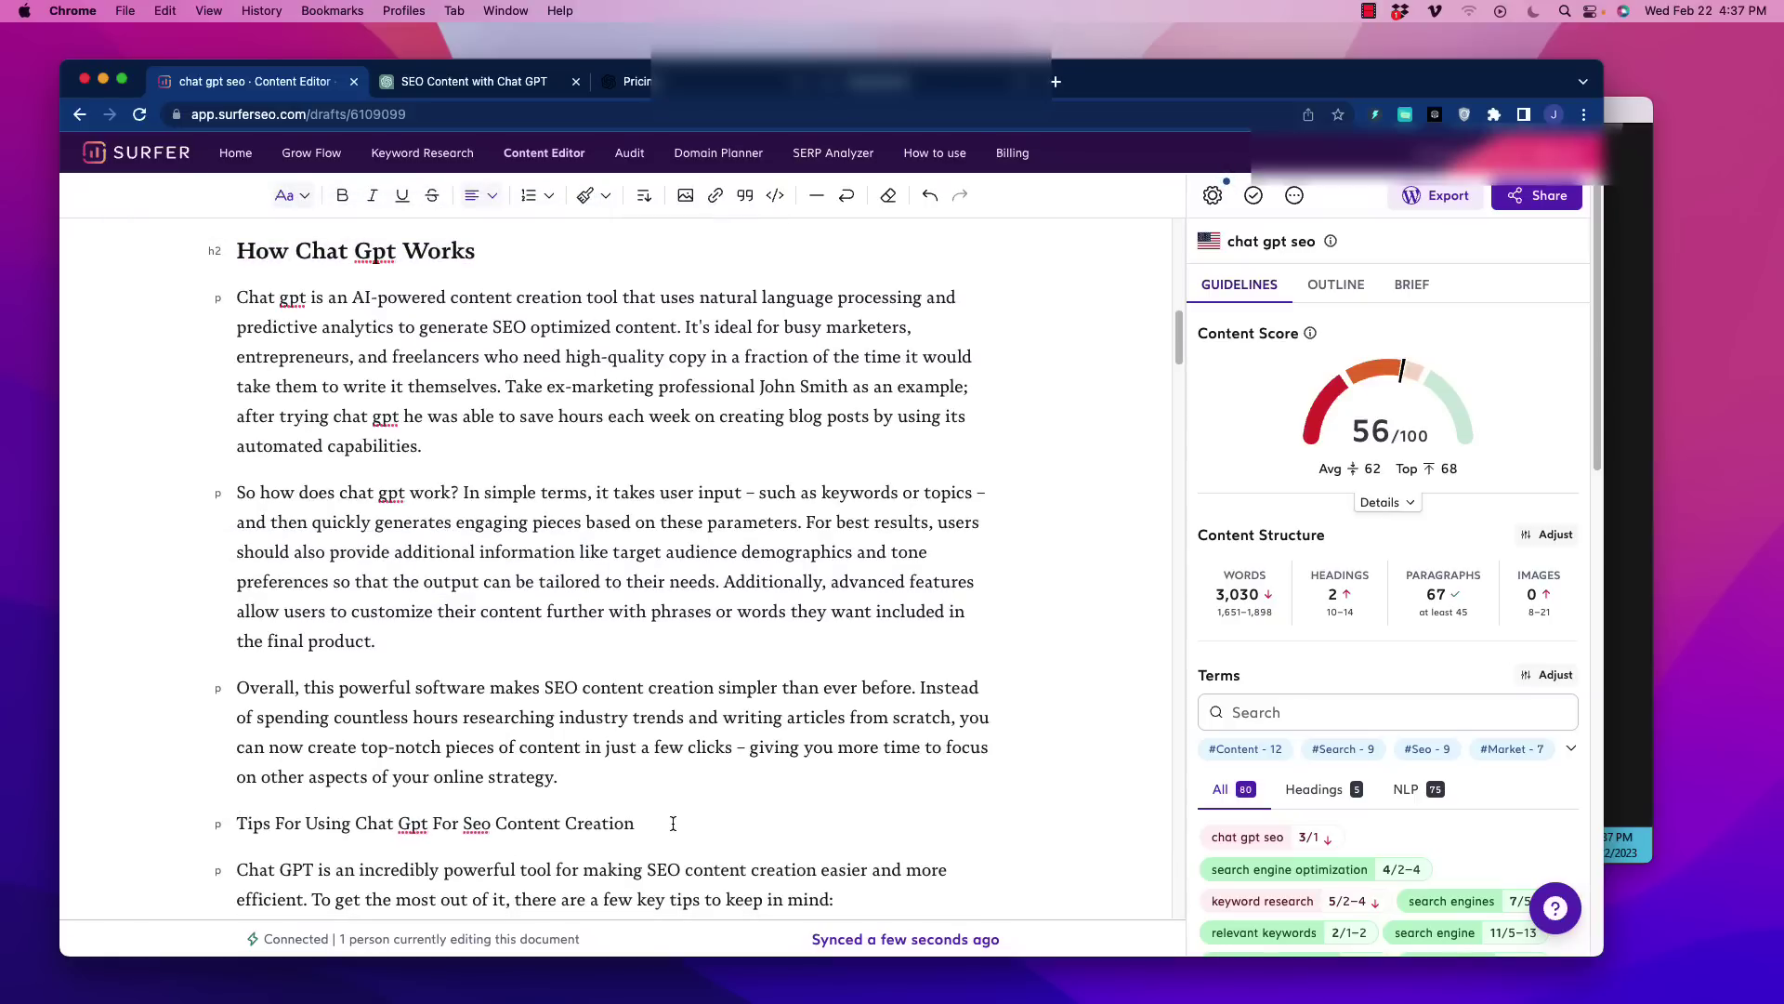
pyautogui.moveTo(672, 824); pyautogui.dragTo(221, 828)
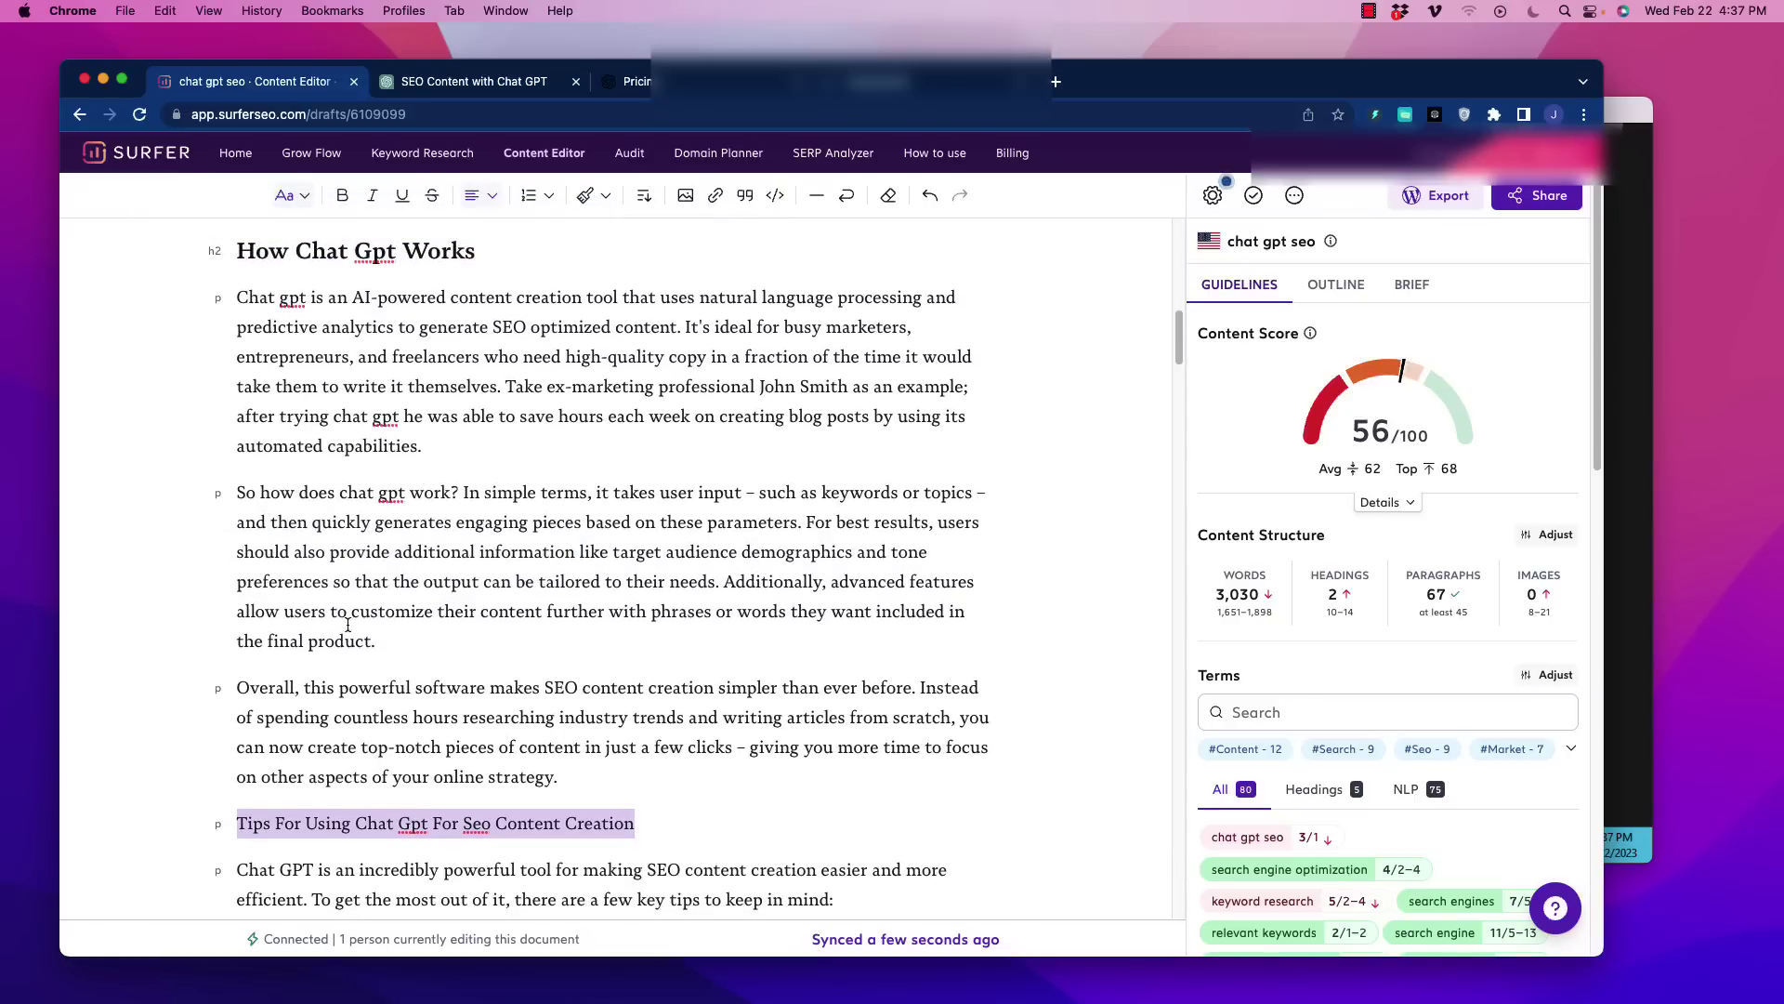
pyautogui.click(307, 822)
pyautogui.moveTo(646, 827); pyautogui.dragTo(231, 827)
pyautogui.click(240, 785)
pyautogui.click(377, 647)
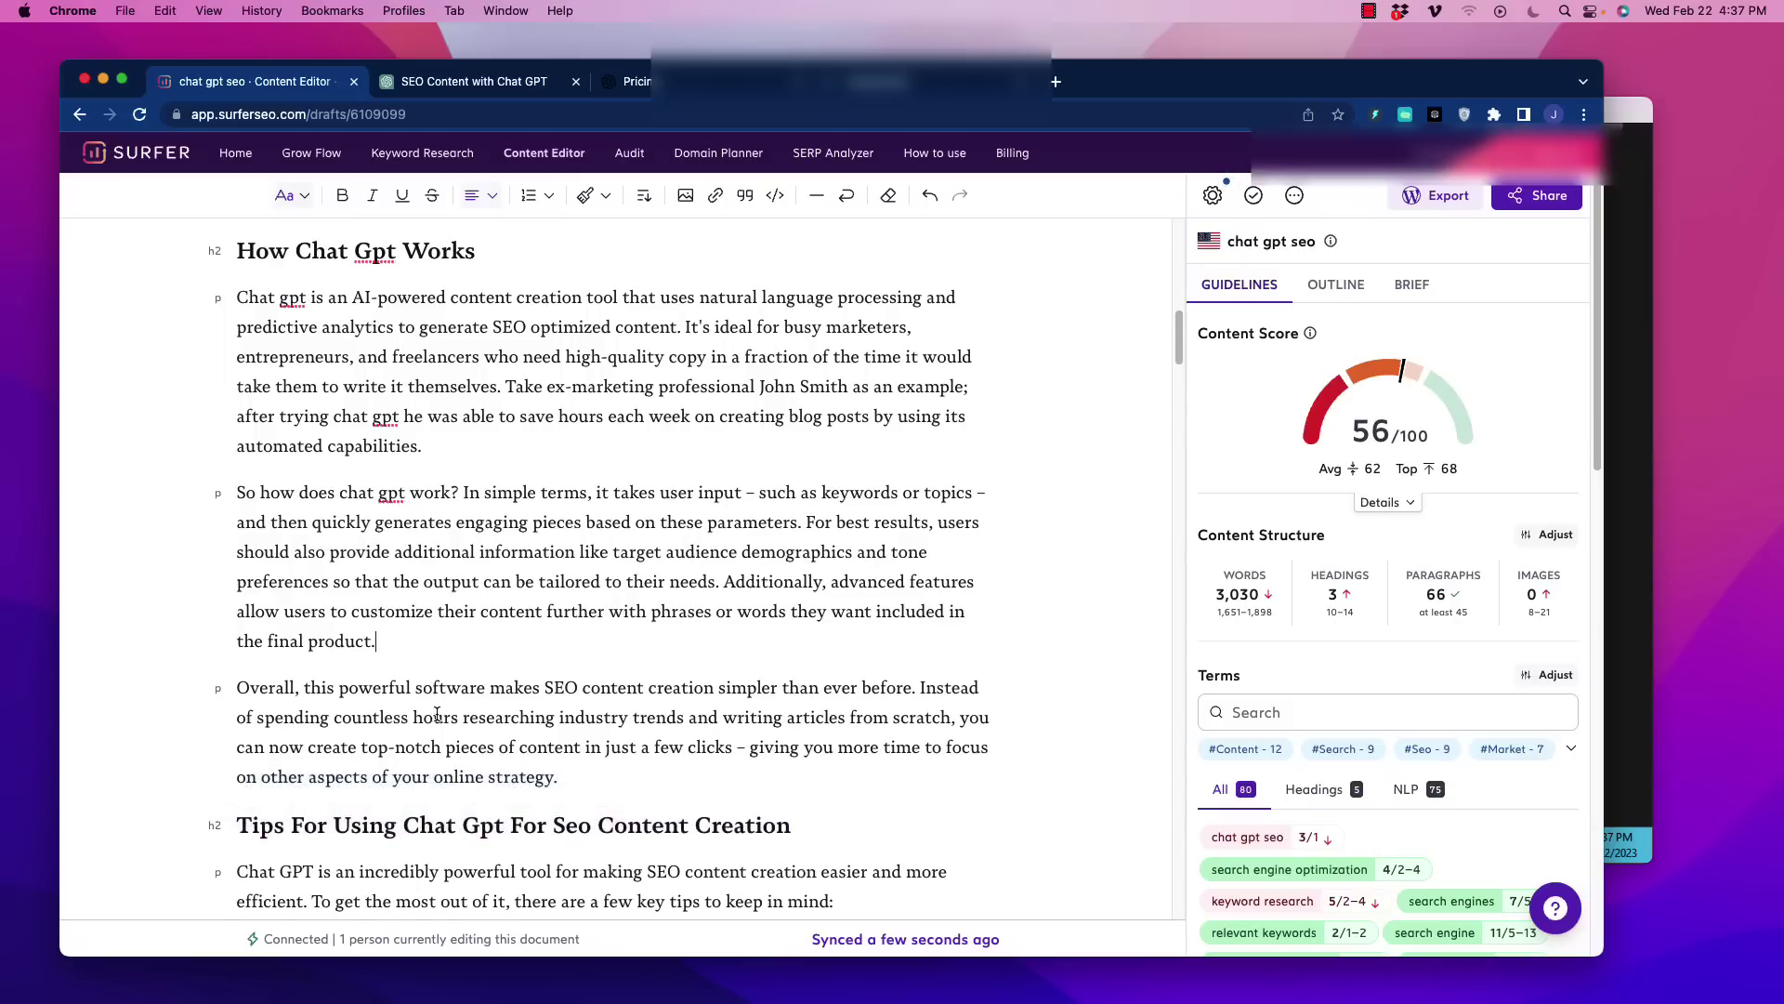
# Turn the 'Pitfalls To Avoid' line into an H2 without its ## prefix
pyautogui.scroll(-6, 390, 656)
pyautogui.scroll(-5, 406, 667)
pyautogui.click(267, 615)
pyautogui.press('BackSpace')
pyautogui.press('BackSpace')
pyautogui.press('BackSpace')
pyautogui.click(757, 611)
pyautogui.moveTo(757, 611); pyautogui.dragTo(236, 611)
pyautogui.click(300, 572)
# Turn the 'How To Measure' line into an H2 without its ## prefix
pyautogui.scroll(-5, 437, 671)
pyautogui.scroll(-3, 437, 671)
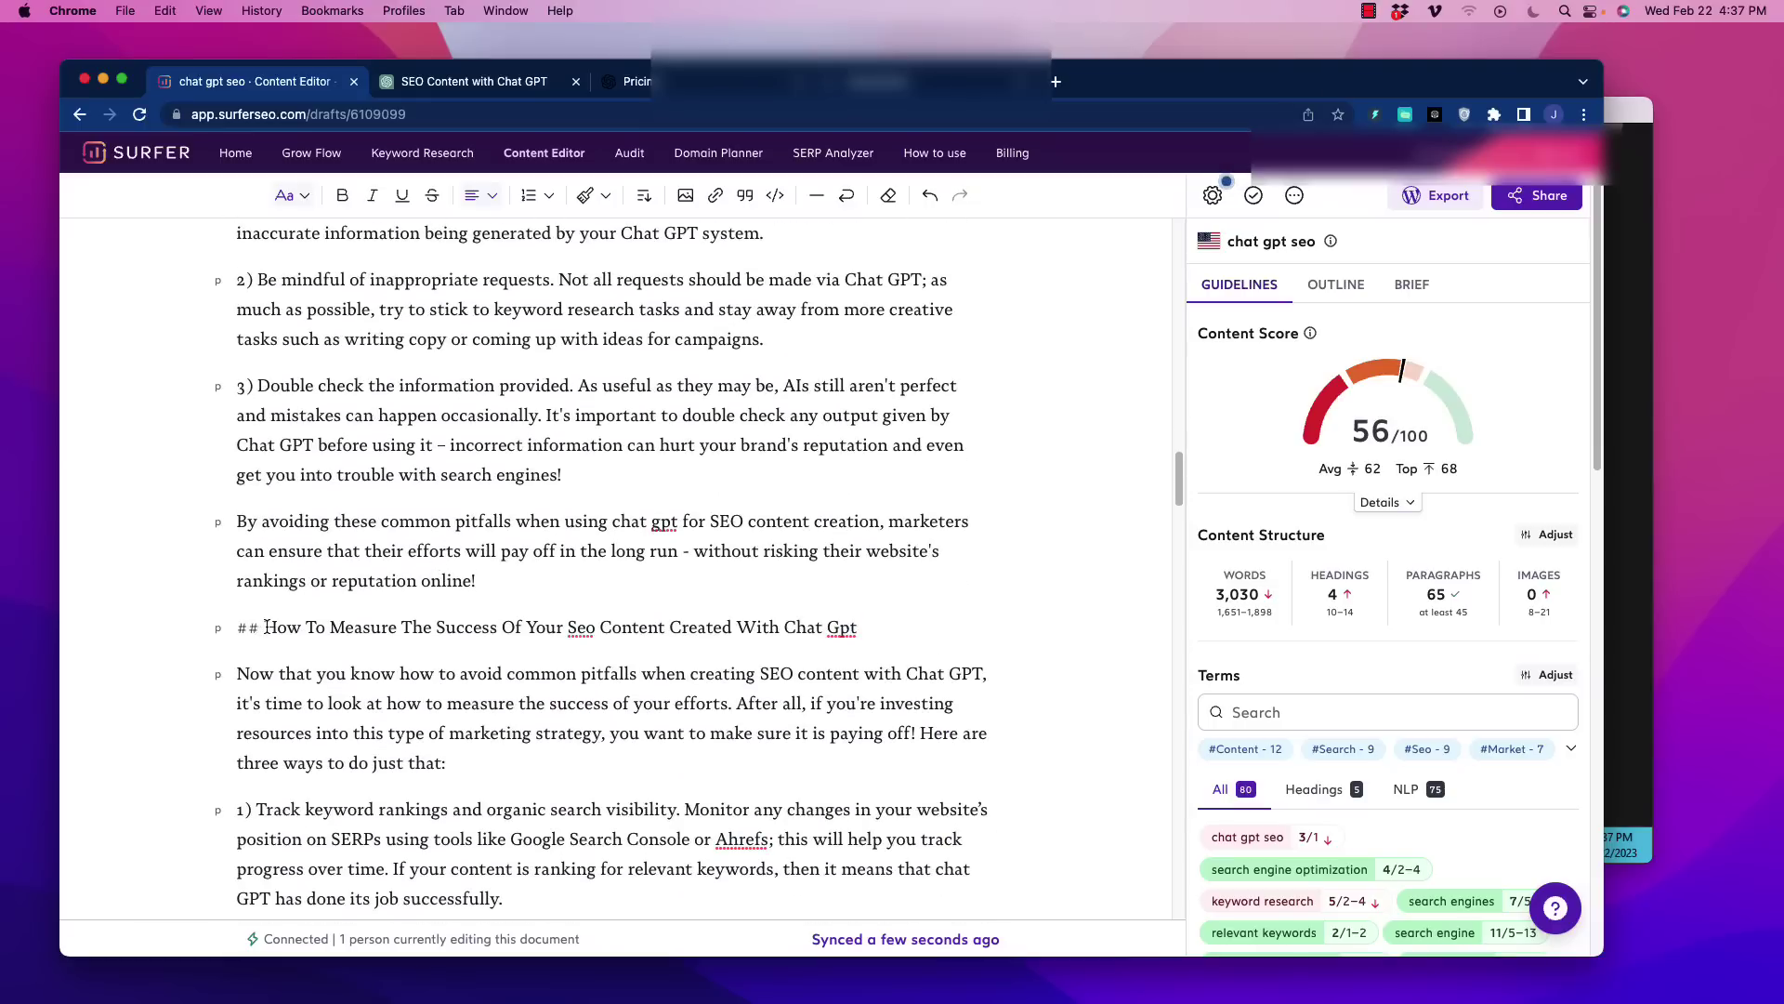
pyautogui.click(266, 628)
pyautogui.press('BackSpace')
pyautogui.press('BackSpace')
pyautogui.press('BackSpace')
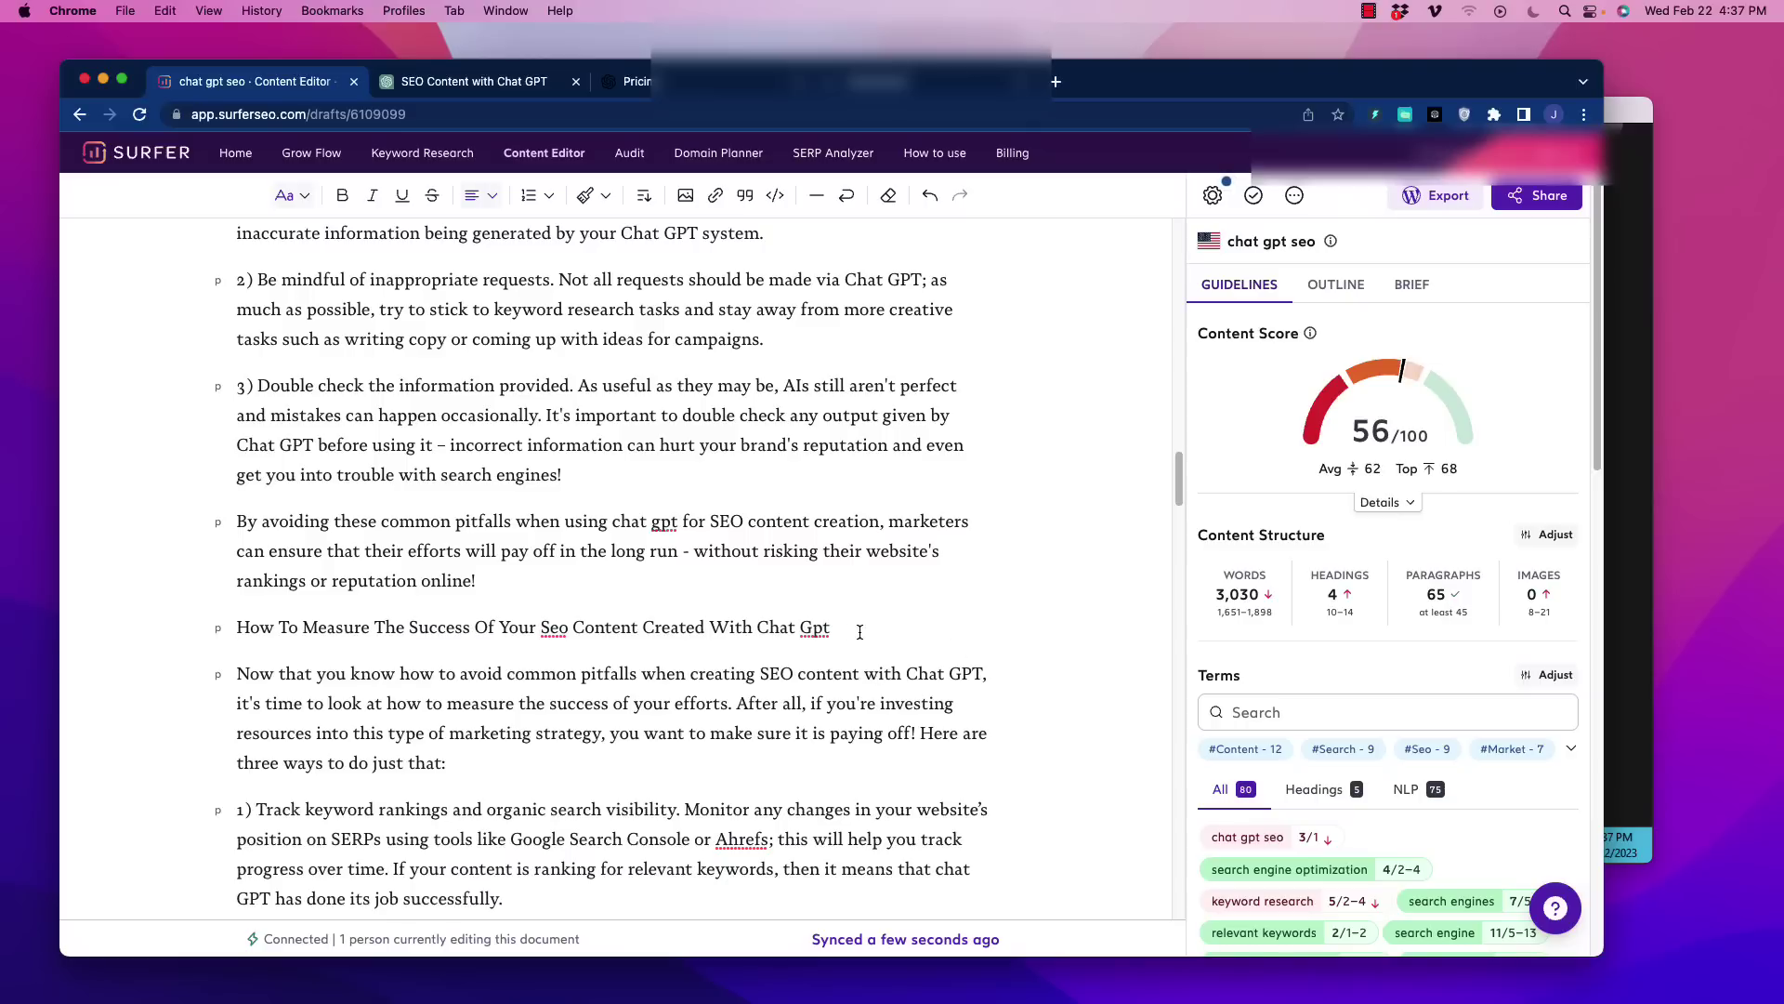
pyautogui.moveTo(859, 632); pyautogui.dragTo(233, 629)
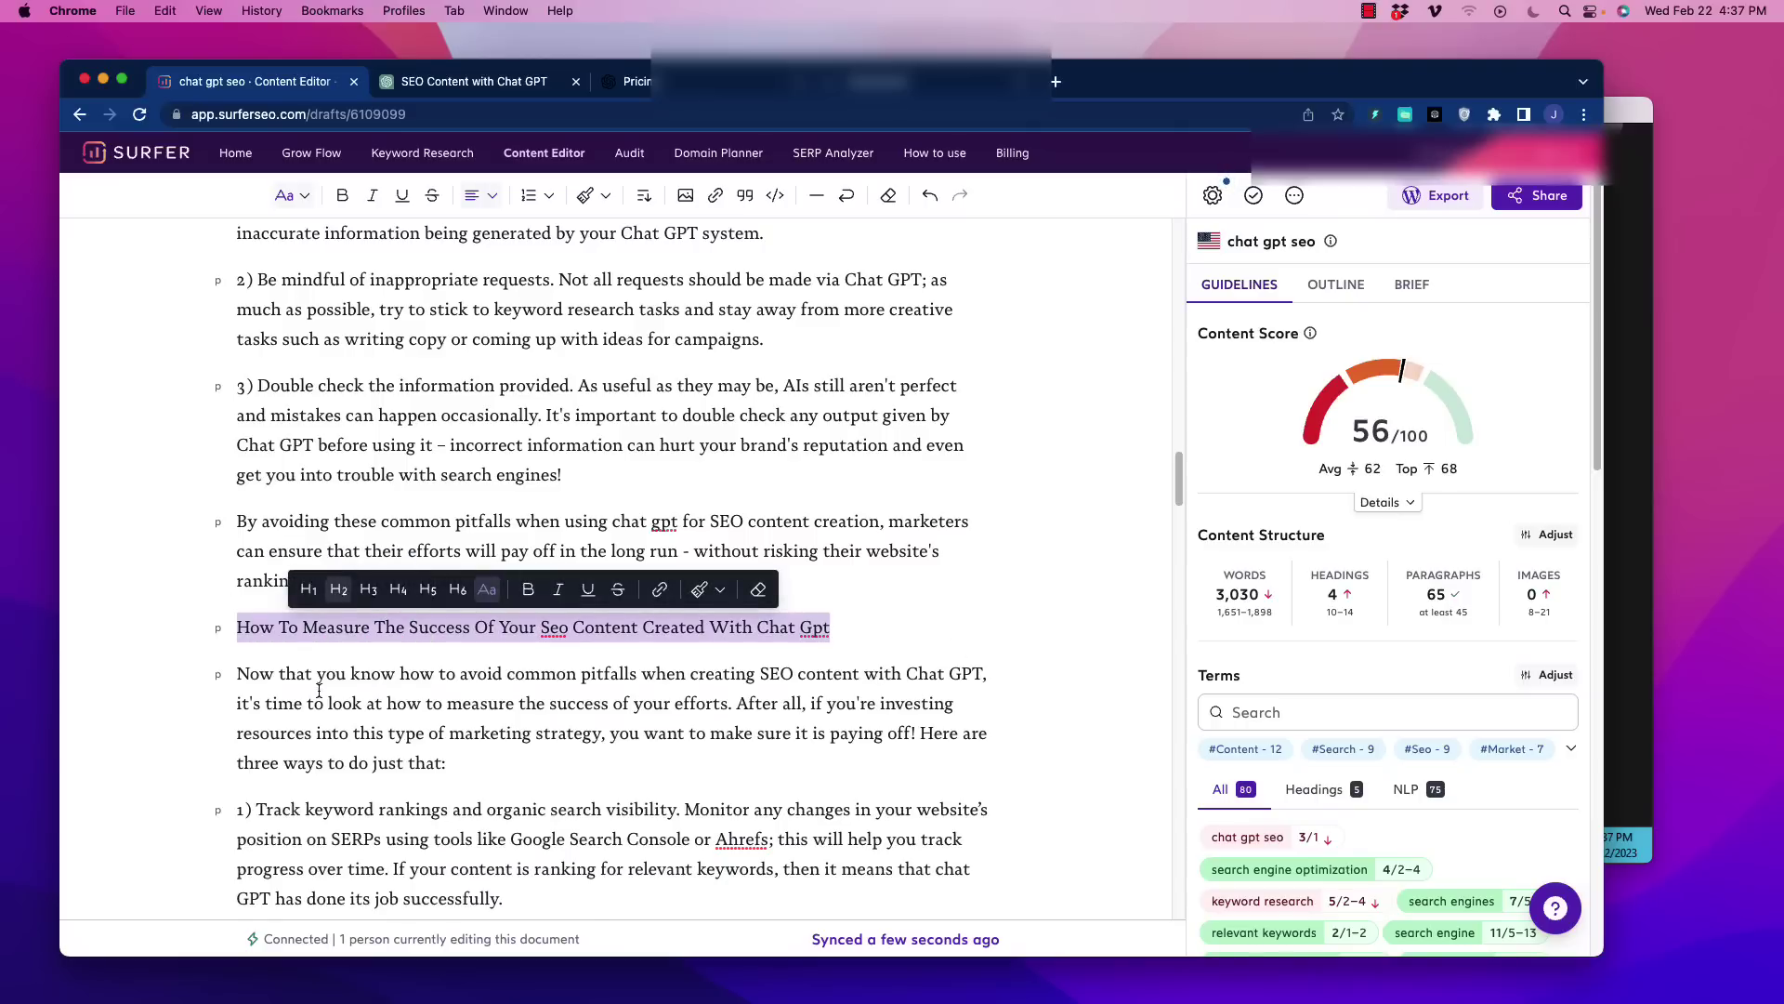
pyautogui.click(338, 589)
pyautogui.click(427, 707)
# Make Conclusion an H2 and strip the ## from 'Frequently Asked Questions'
pyautogui.scroll(-3, 423, 697)
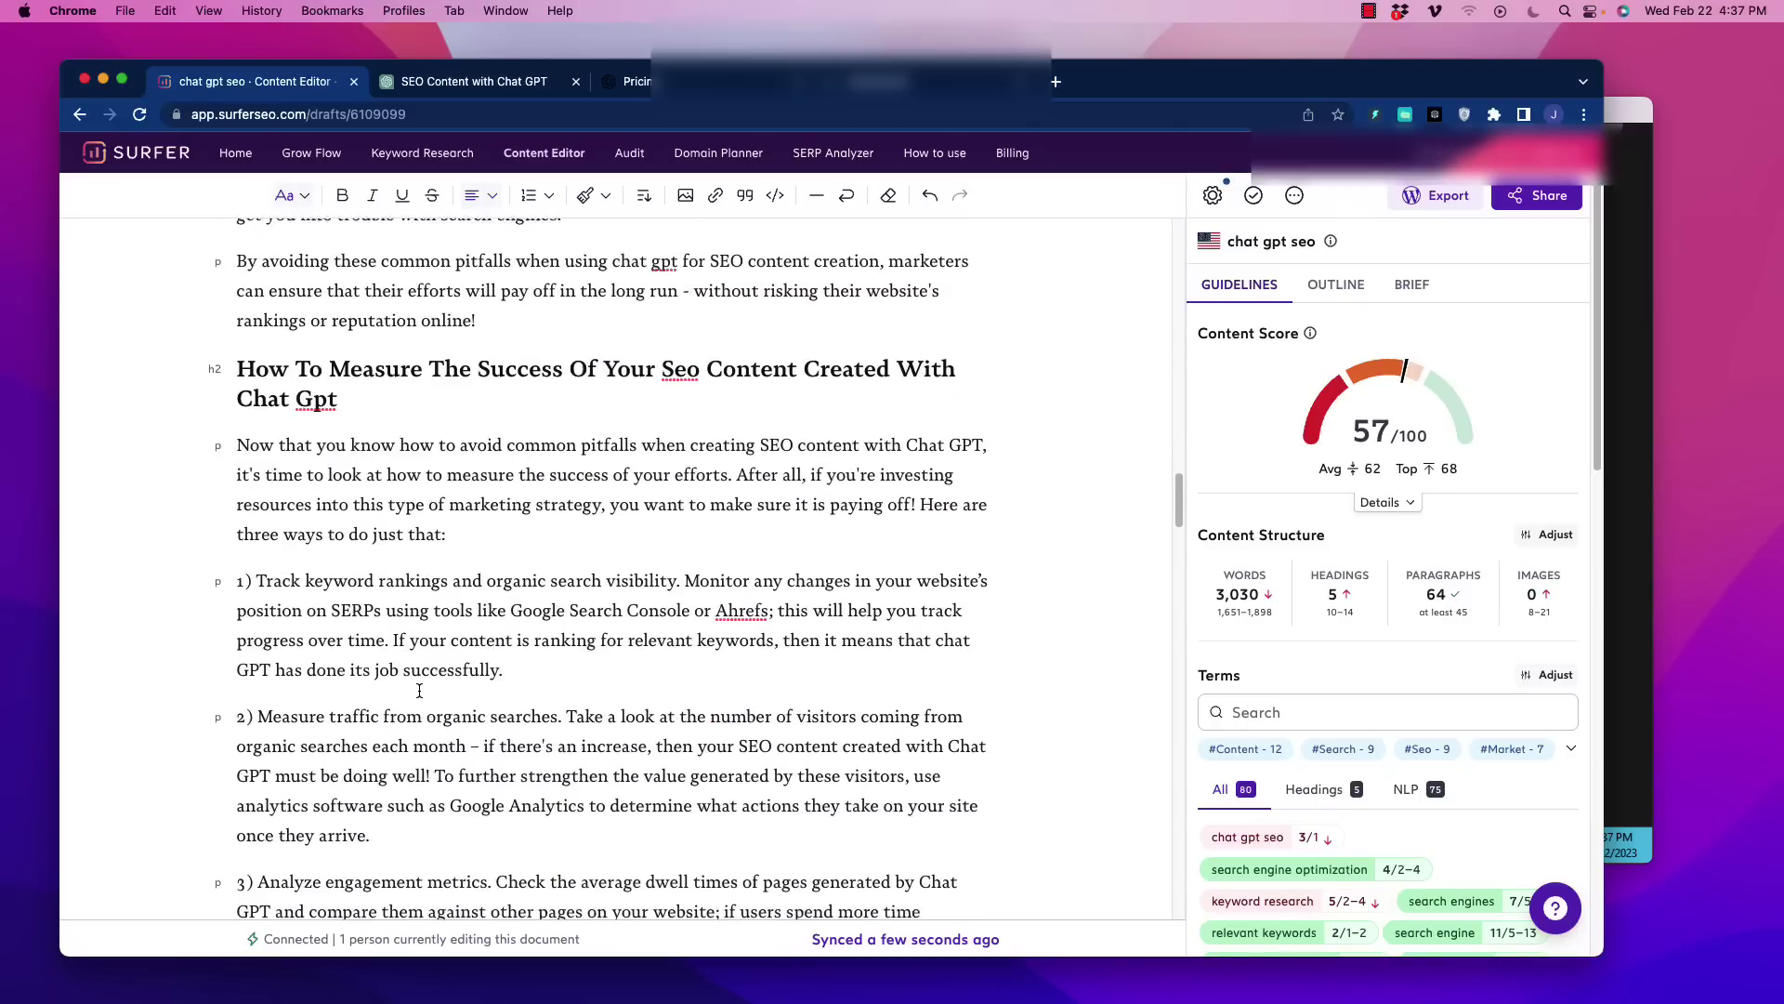
pyautogui.scroll(-7, 419, 690)
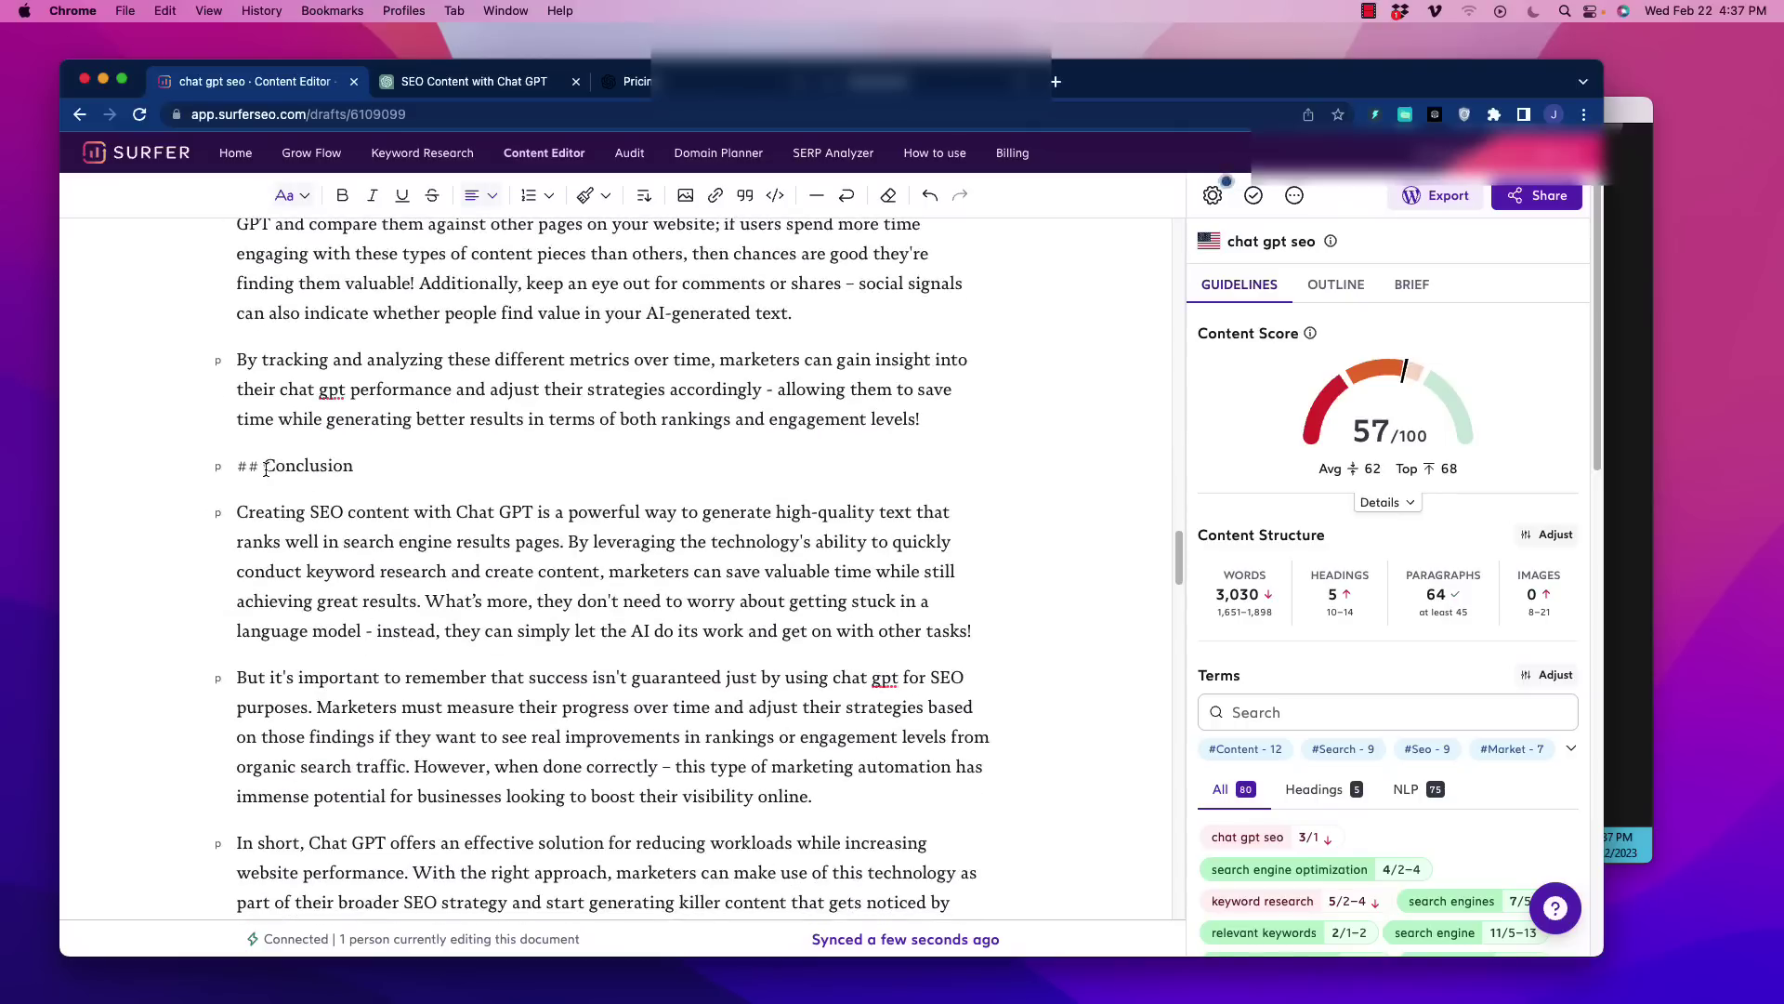
pyautogui.press('BackSpace')
pyautogui.press('BackSpace')
pyautogui.press('BackSpace')
pyautogui.moveTo(355, 468); pyautogui.dragTo(229, 466)
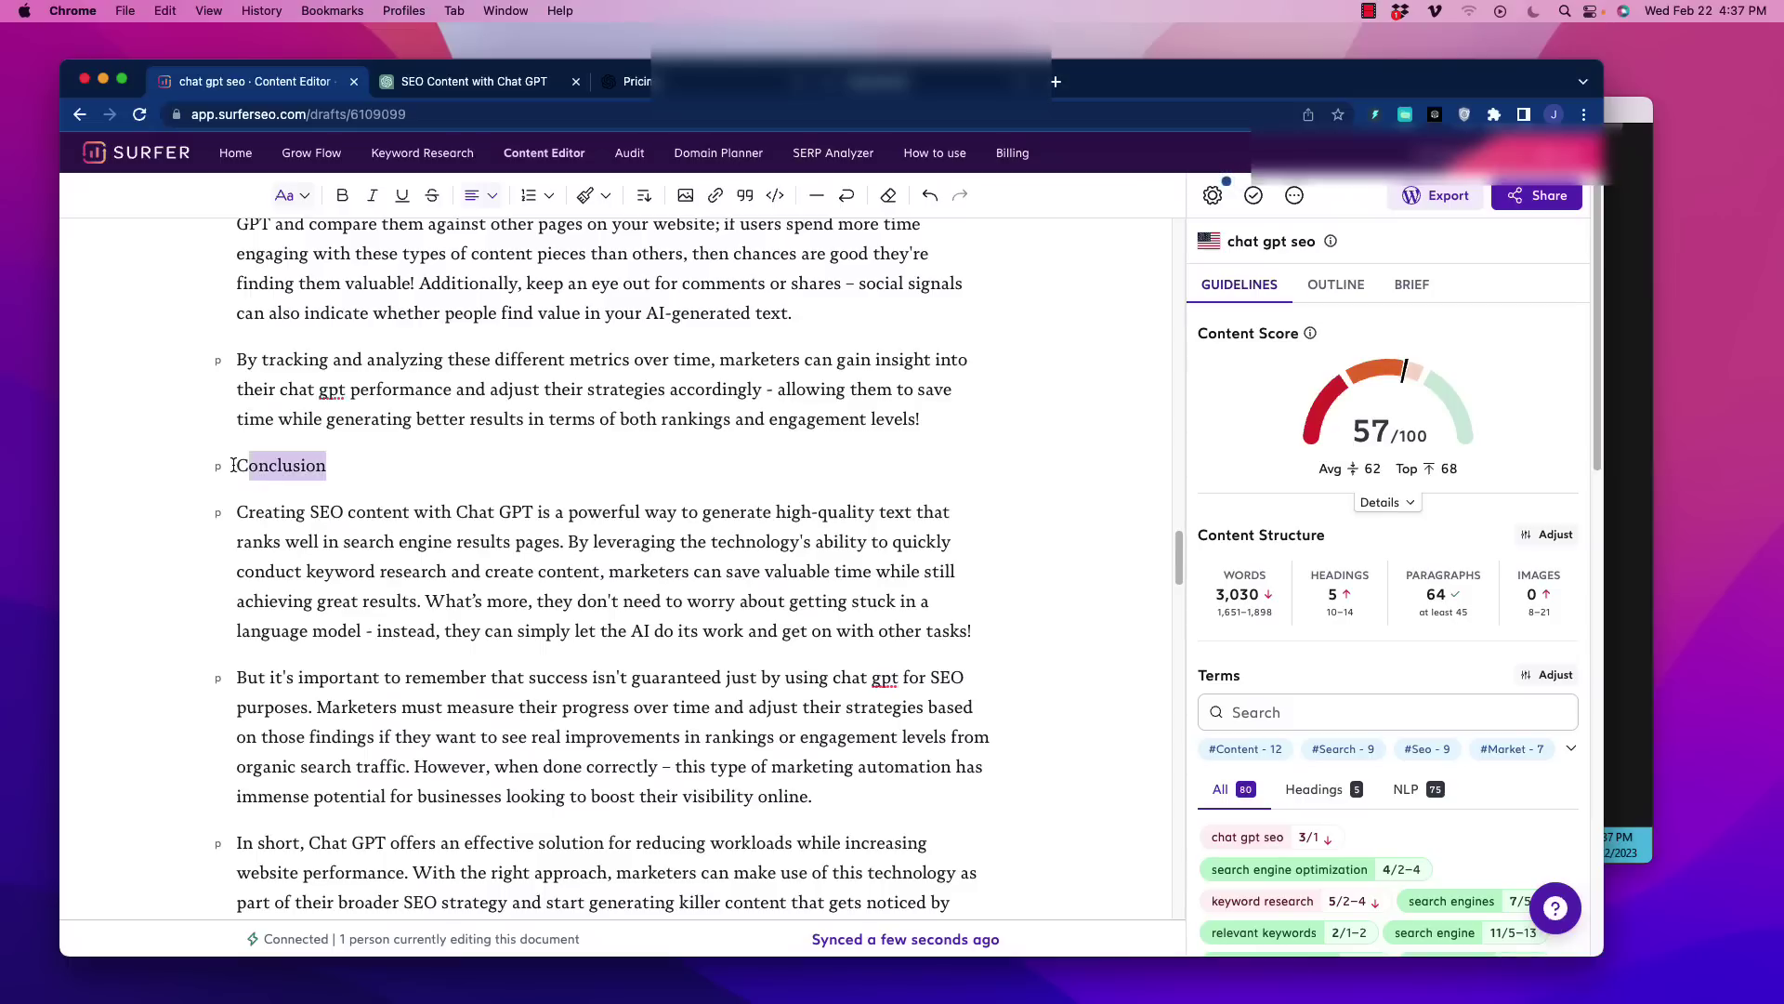
pyautogui.click(343, 470)
pyautogui.moveTo(243, 469); pyautogui.dragTo(237, 470)
pyautogui.click(115, 428)
pyautogui.click(429, 713)
pyautogui.scroll(-5, 429, 715)
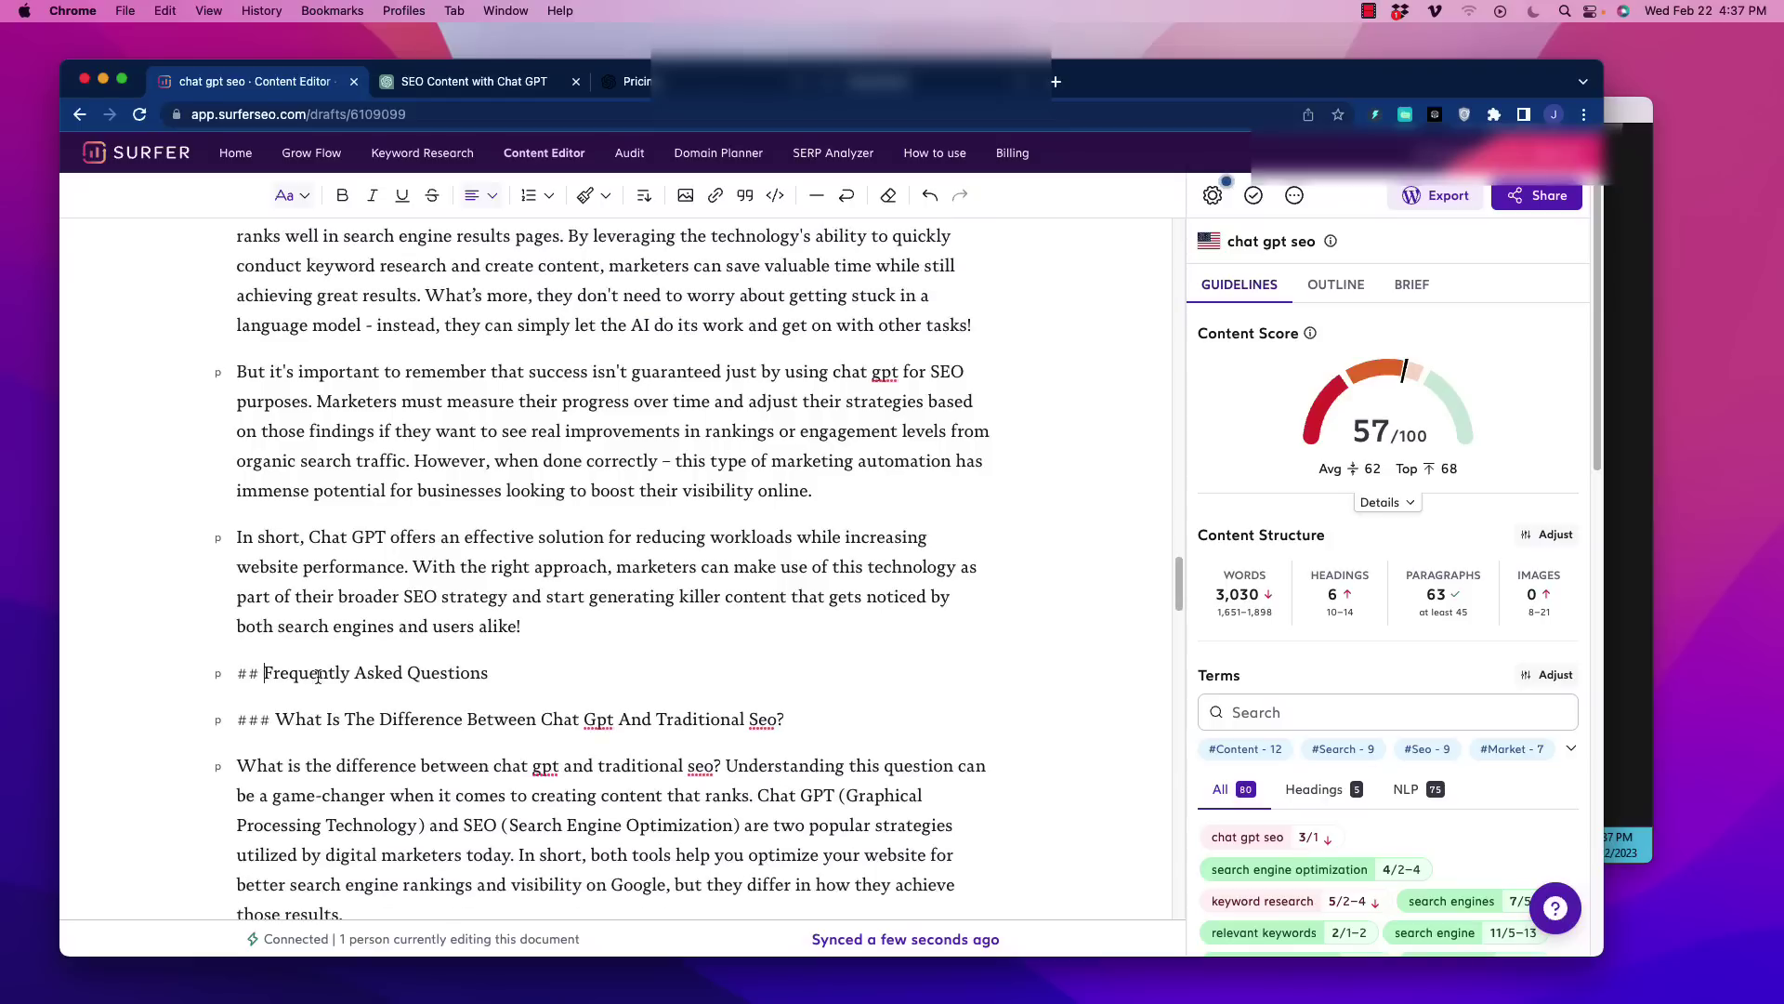
pyautogui.press('BackSpace')
pyautogui.press('BackSpace')
pyautogui.press('BackSpace')
# Make 'Frequently Asked Questions' an H2 and the 'What Is The Difference' question an H3
pyautogui.moveTo(462, 672); pyautogui.dragTo(237, 673)
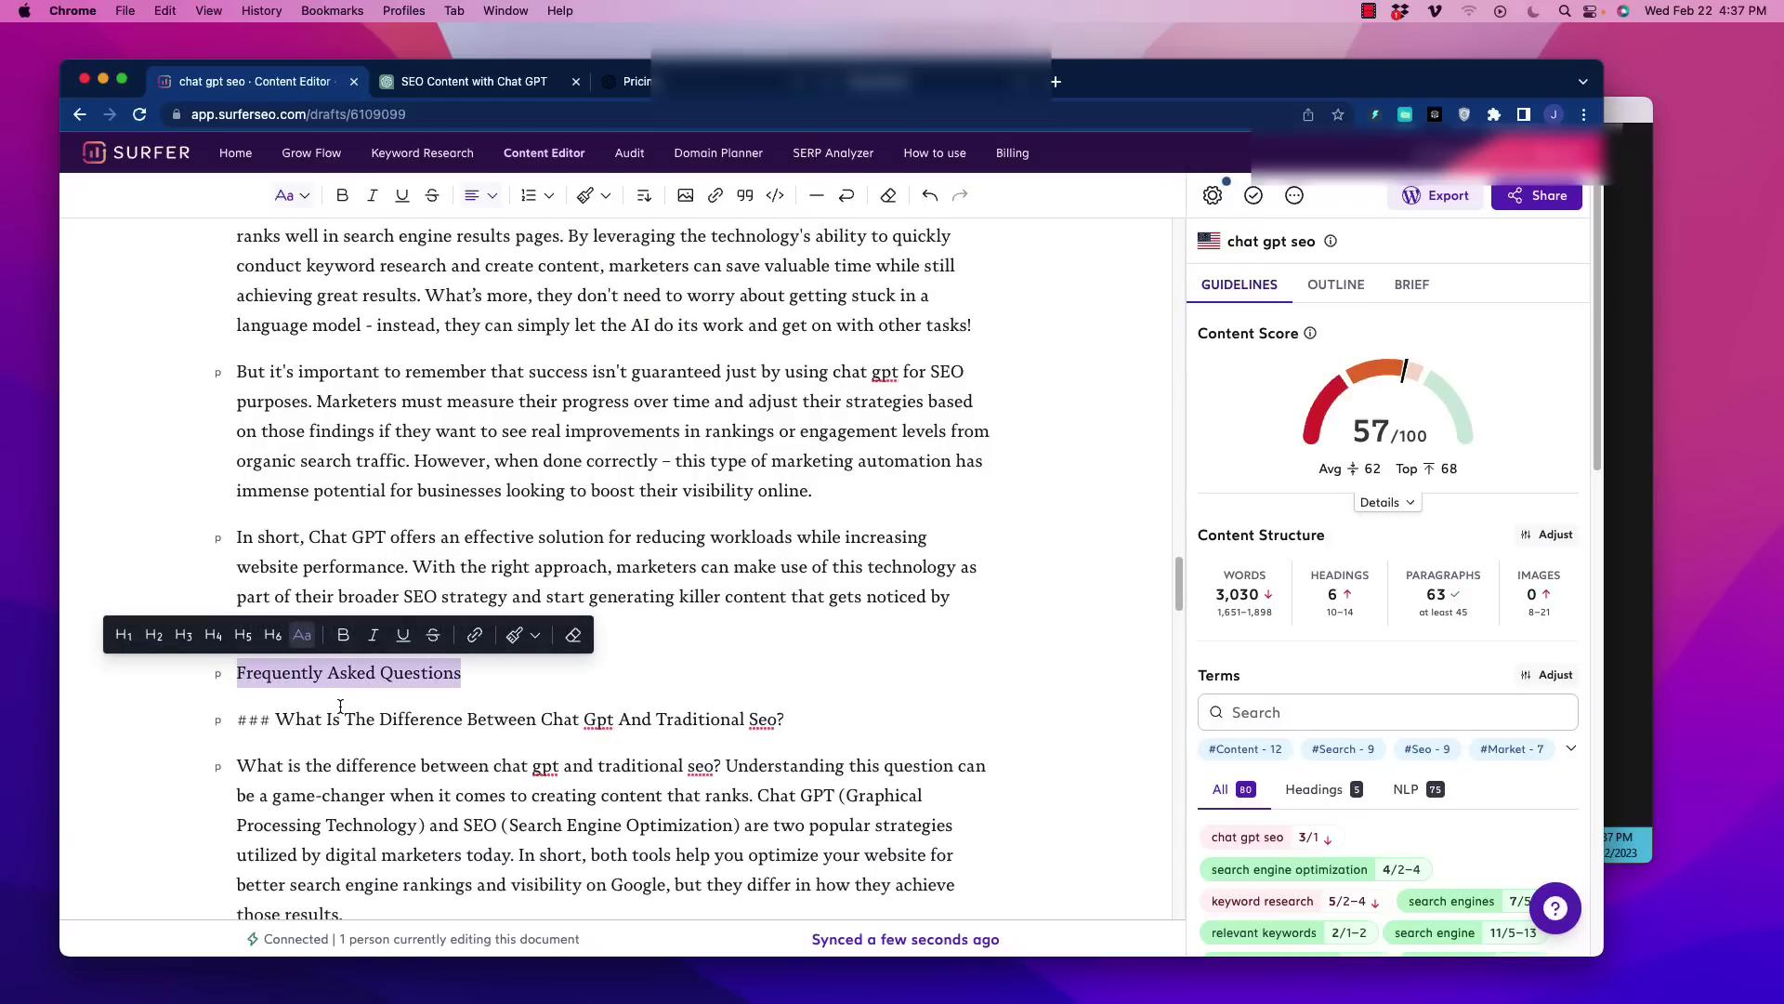
pyautogui.click(146, 638)
pyautogui.click(277, 722)
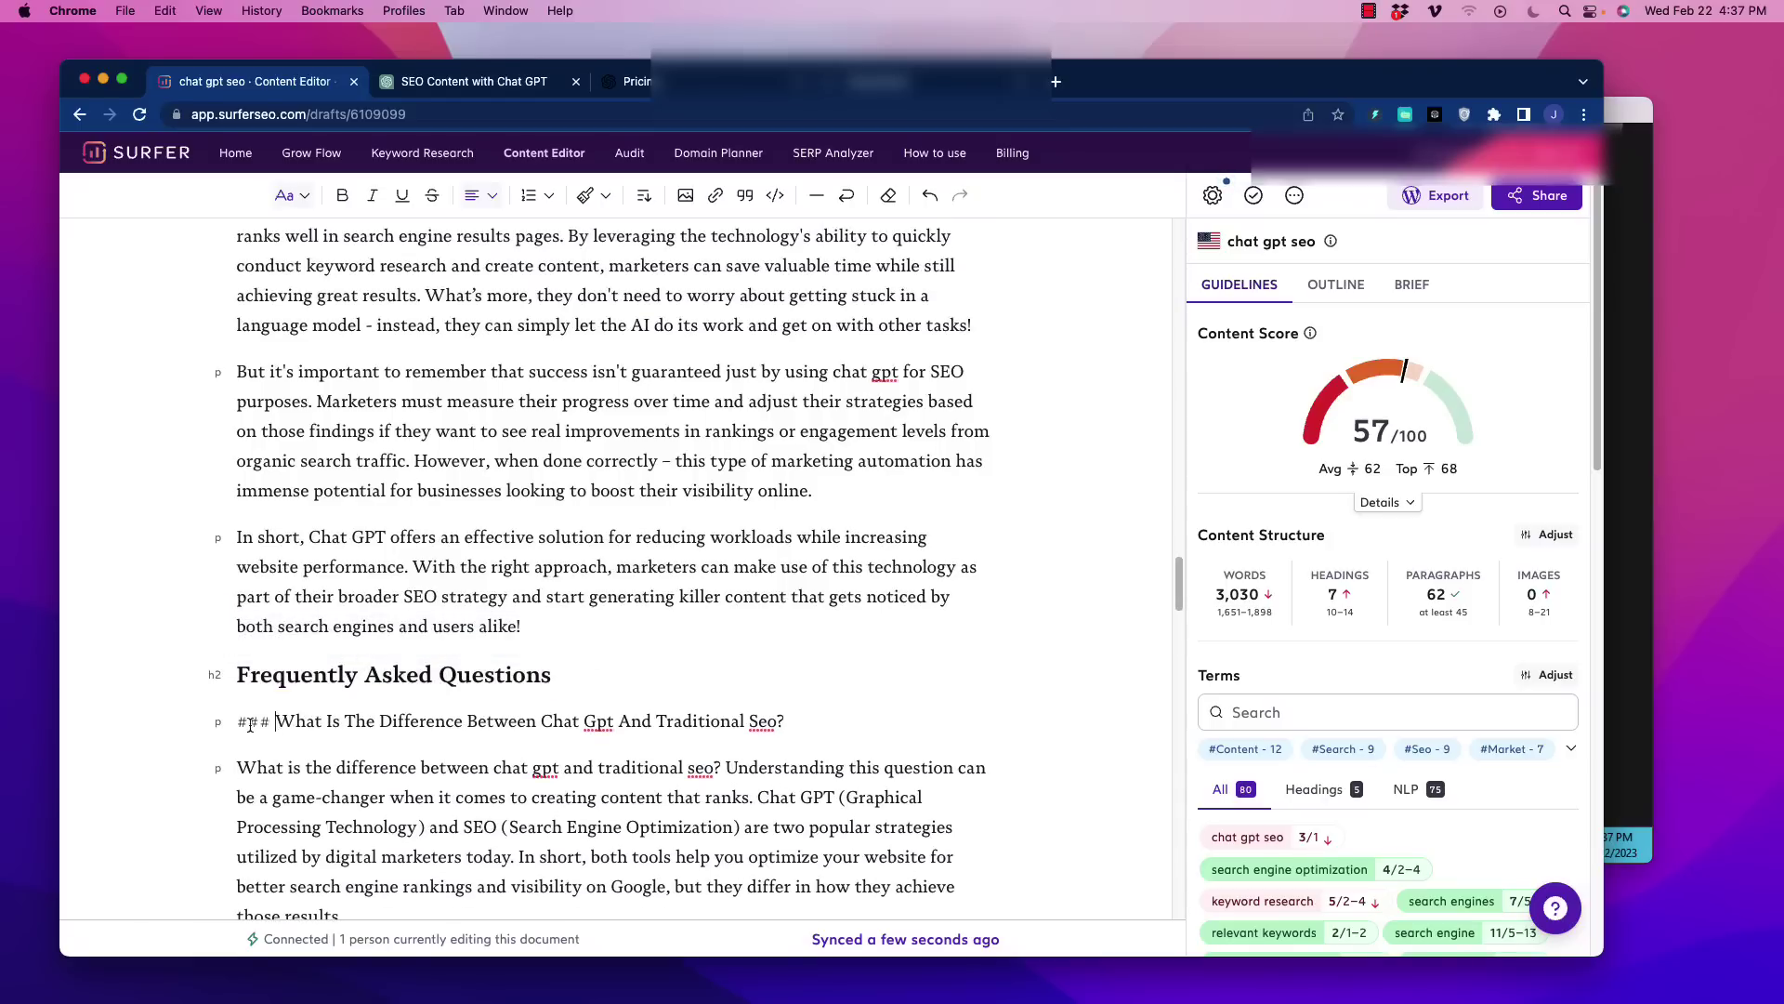
pyautogui.moveTo(250, 725); pyautogui.dragTo(237, 724)
pyautogui.press('BackSpace')
pyautogui.moveTo(758, 722); pyautogui.dragTo(238, 722)
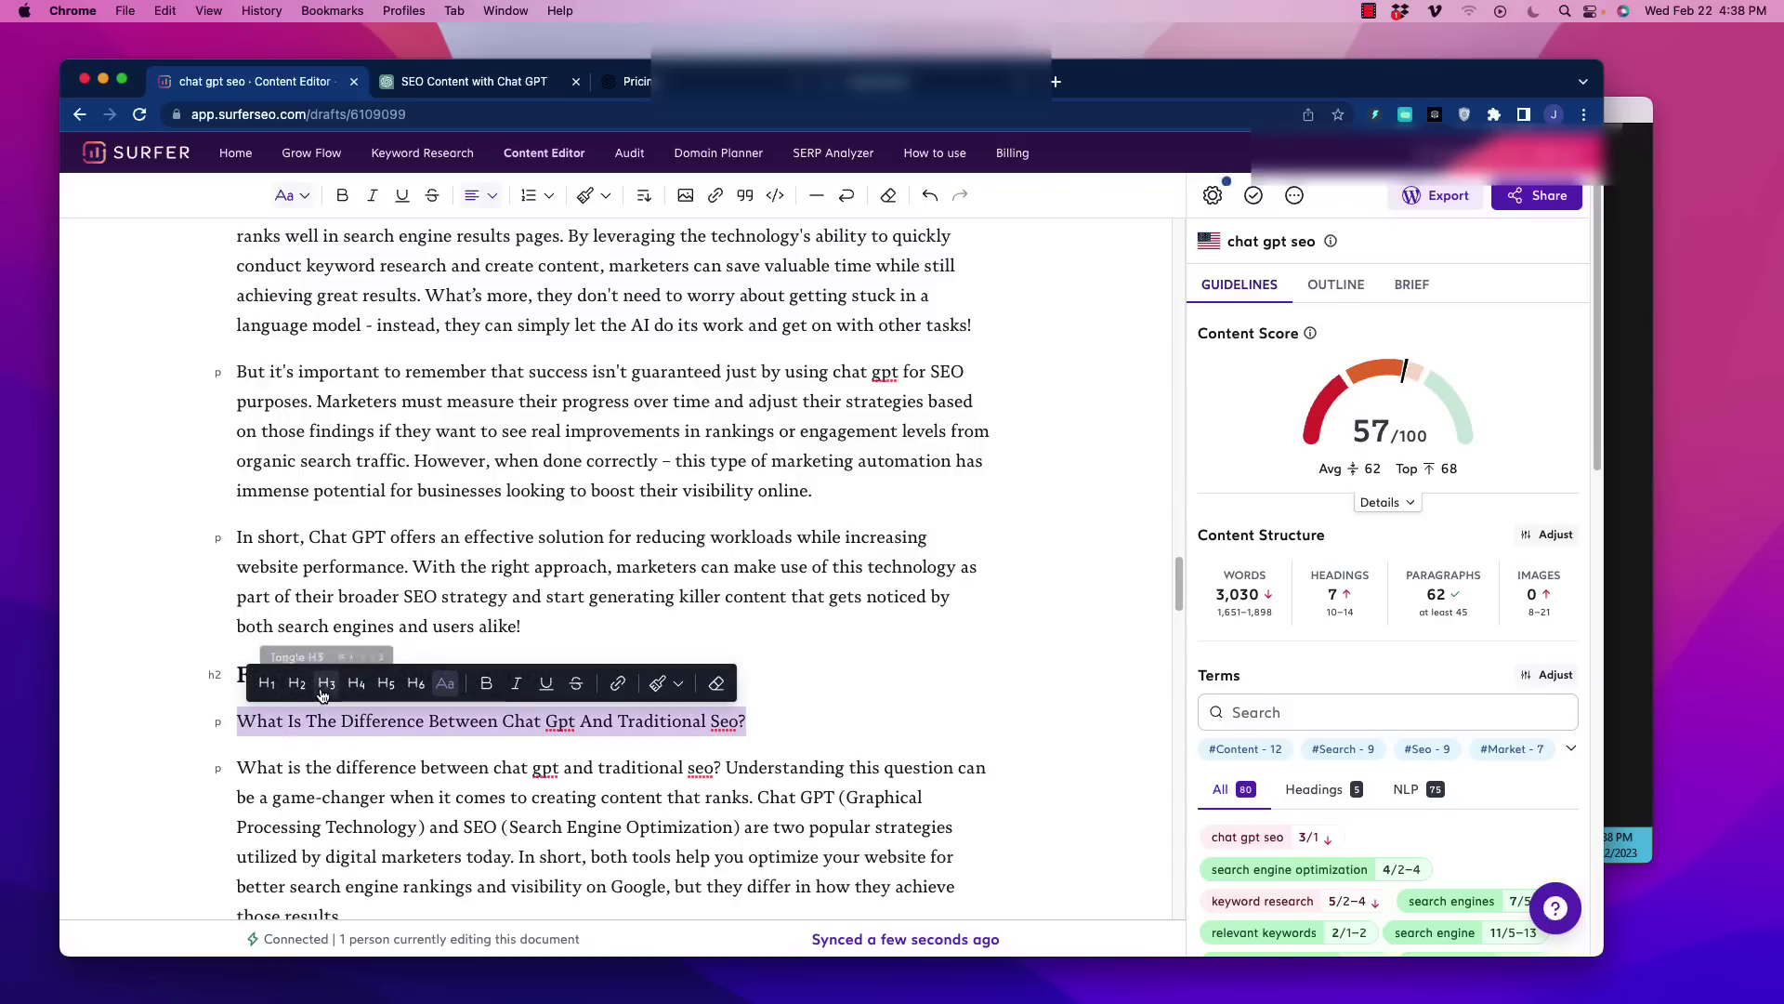
pyautogui.click(325, 683)
pyautogui.click(345, 752)
# Turn the 'How Long Does It Take' question into an H3 without its ### prefix
pyautogui.scroll(-4, 348, 749)
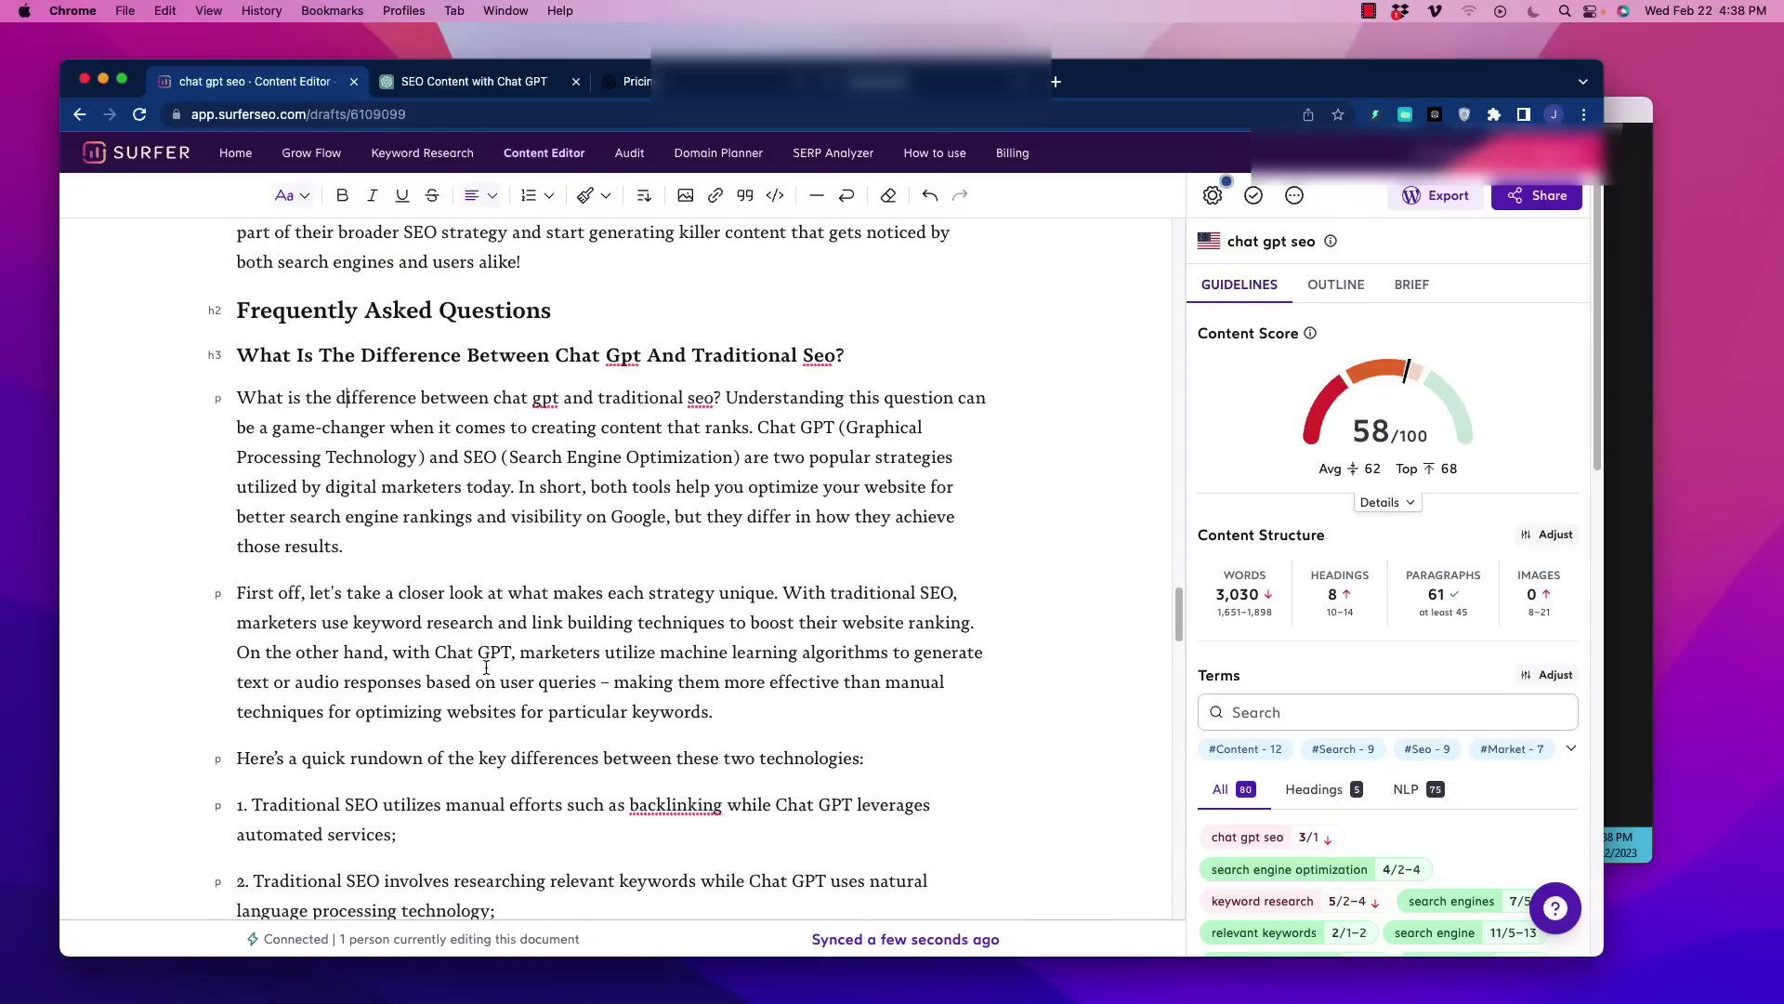
pyautogui.scroll(-2, 485, 667)
pyautogui.scroll(-3, 315, 613)
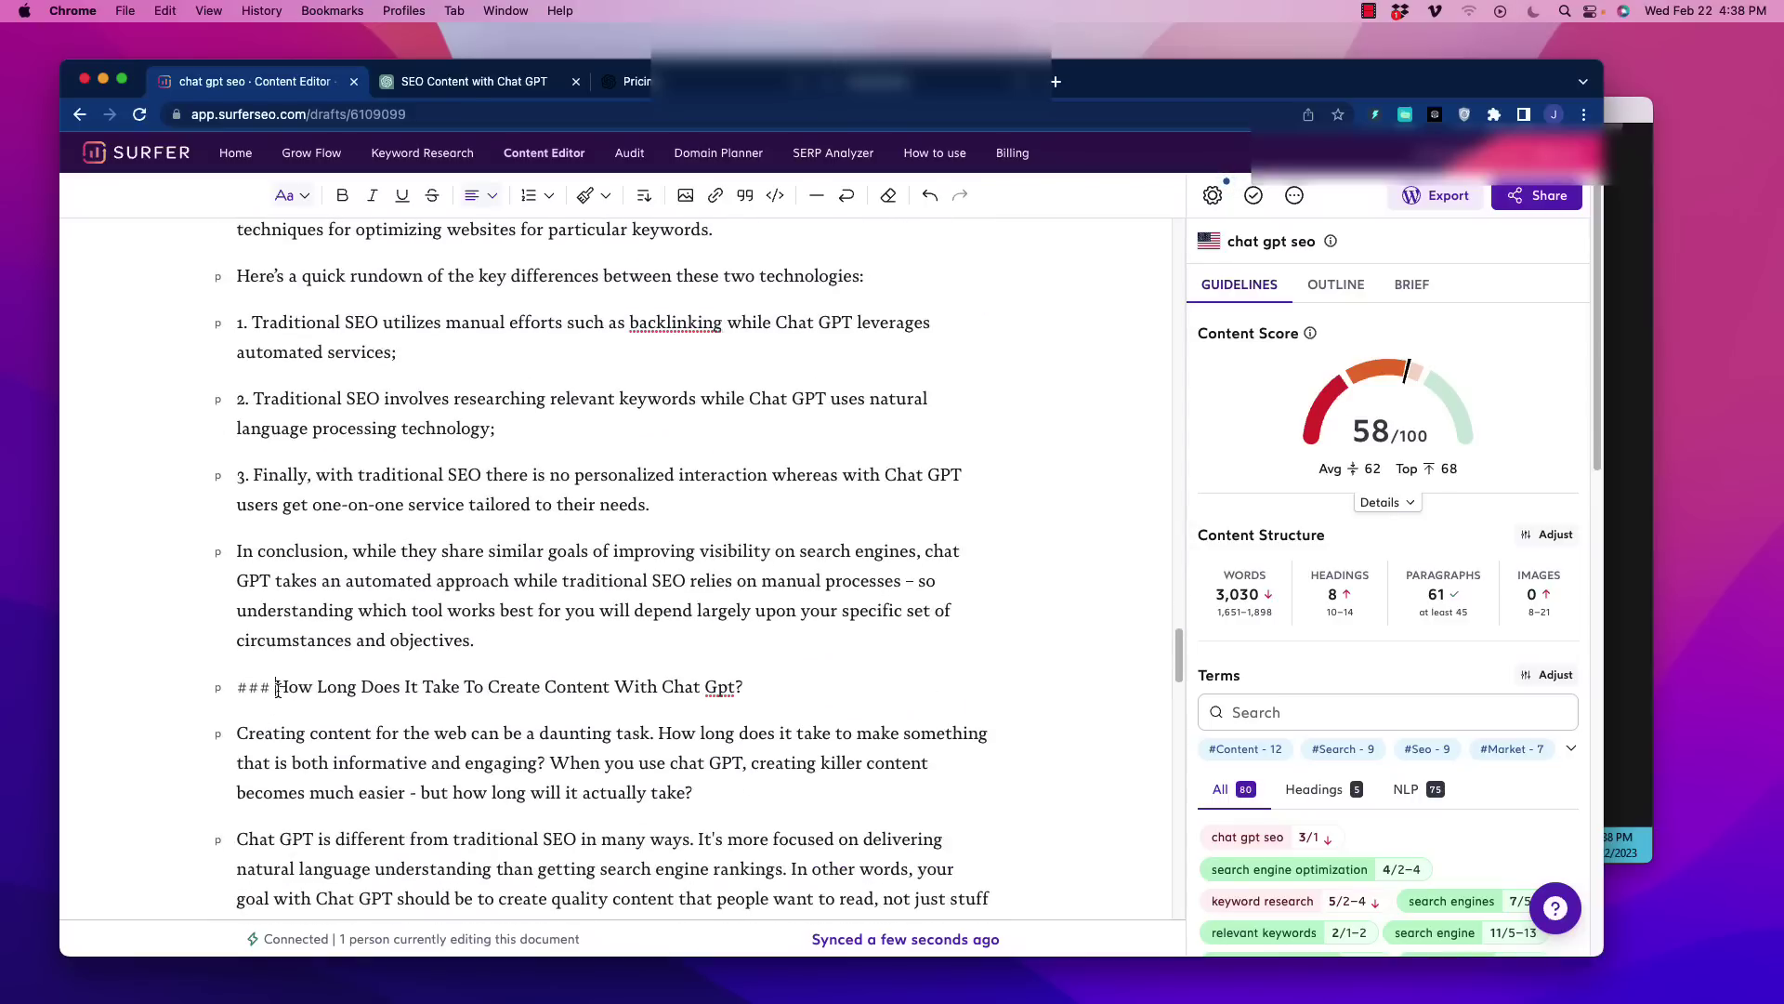
pyautogui.click(276, 688)
pyautogui.press('BackSpace')
pyautogui.press('BackSpace')
pyautogui.press('BackSpace')
pyautogui.press('BackSpace')
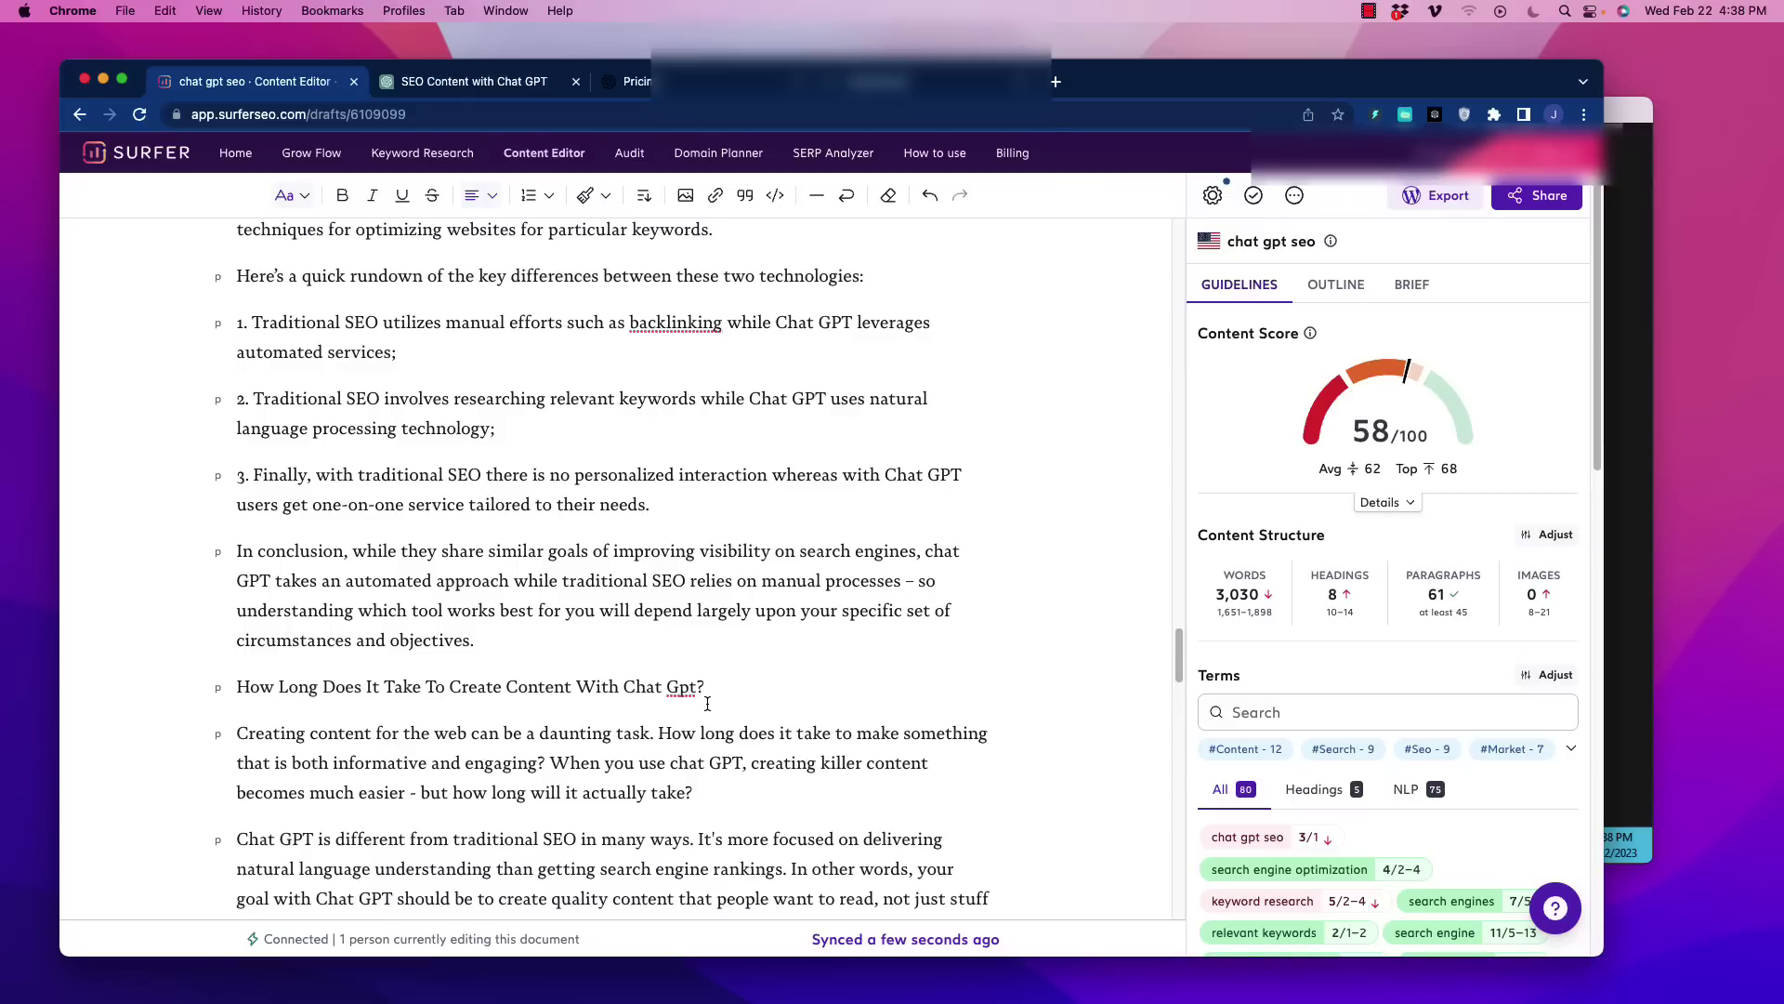
pyautogui.moveTo(705, 689); pyautogui.dragTo(237, 689)
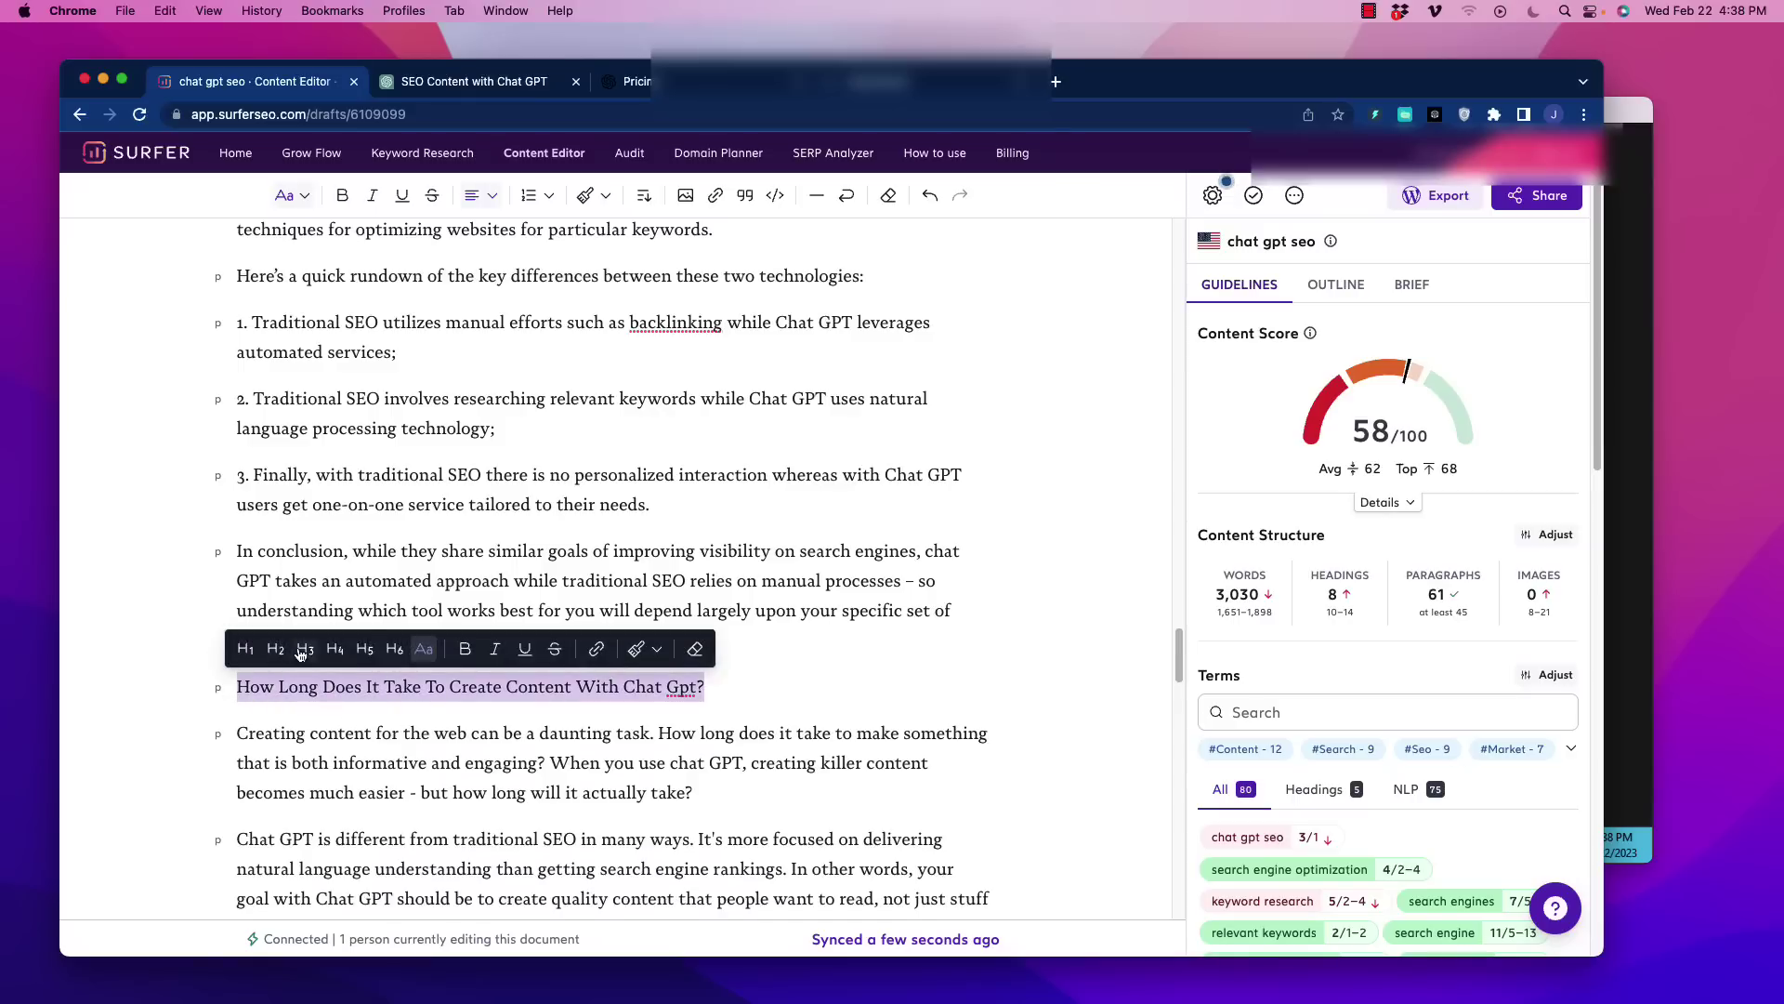
pyautogui.click(305, 649)
pyautogui.click(318, 757)
# Turn the 'Most Effective Strategies' question into an H3 without its ### prefix
pyautogui.scroll(-4, 353, 762)
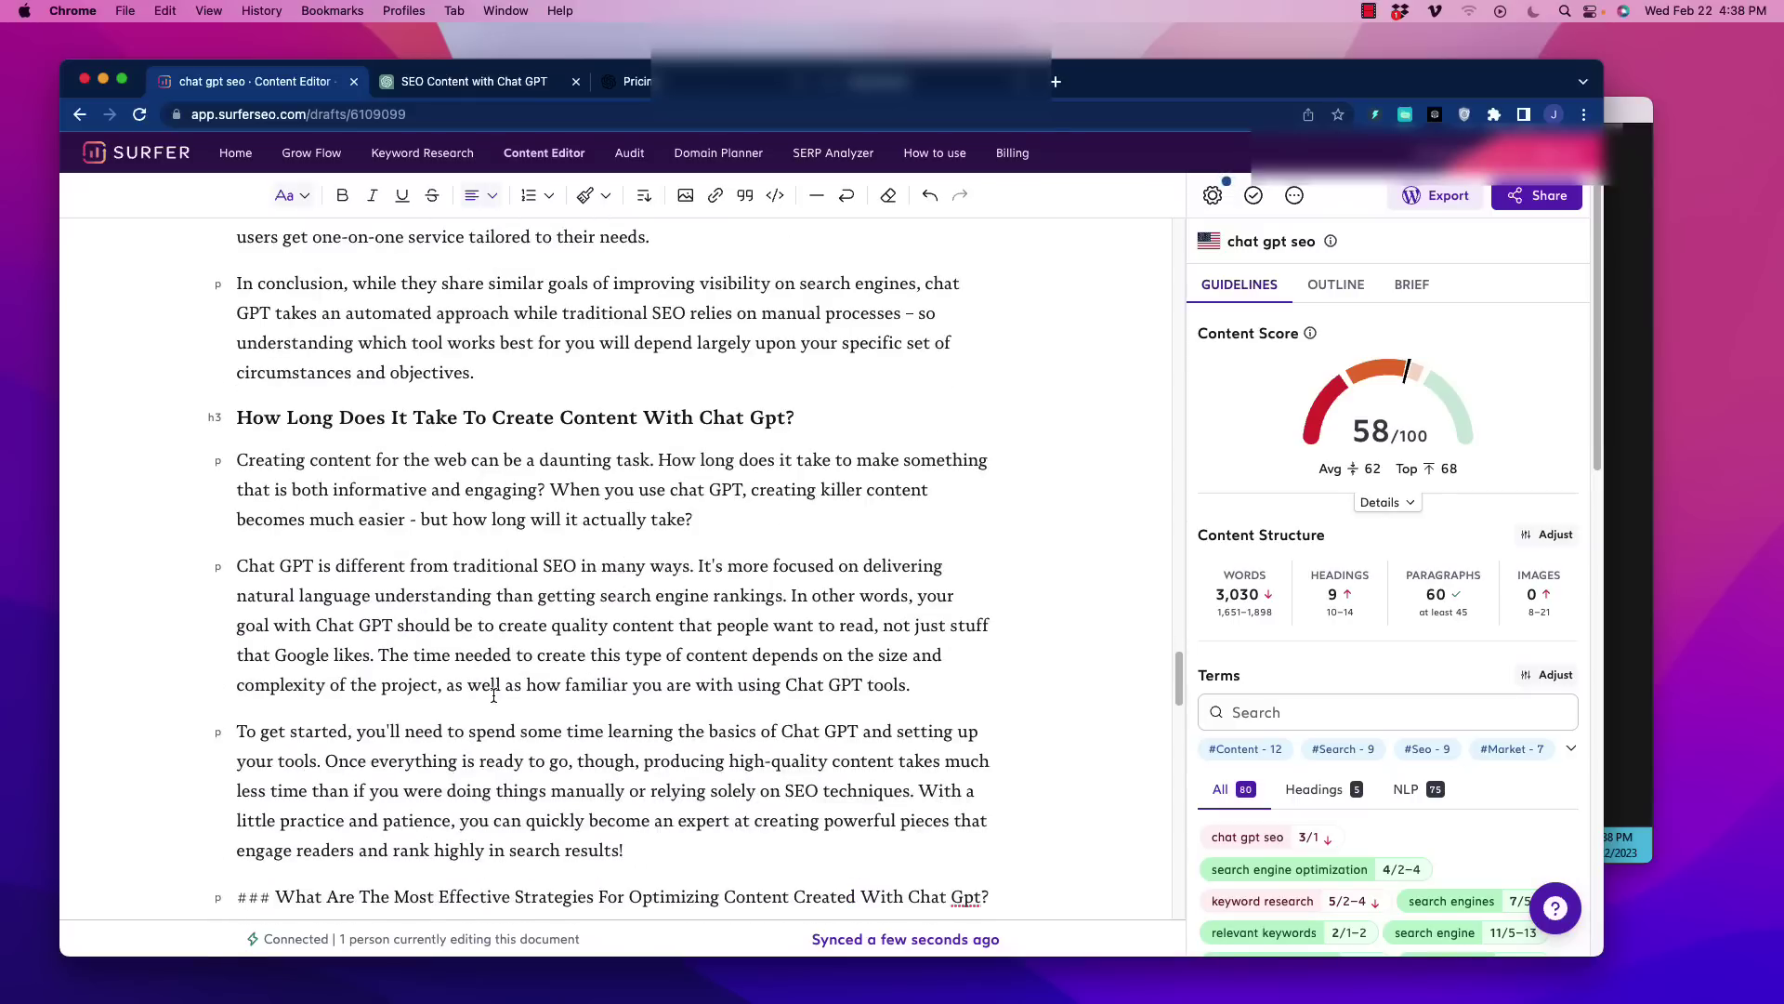
pyautogui.scroll(-1, 387, 721)
pyautogui.keyDown('shift'); pyautogui.click(236, 710); pyautogui.keyUp('shift')
pyautogui.press('BackSpace')
pyautogui.moveTo(951, 711); pyautogui.dragTo(237, 711)
pyautogui.click(428, 671)
pyautogui.click(407, 772)
# Turn the Non-English Languages question into an H3 without its ### prefix
pyautogui.scroll(-4, 447, 713)
pyautogui.scroll(-7, 447, 713)
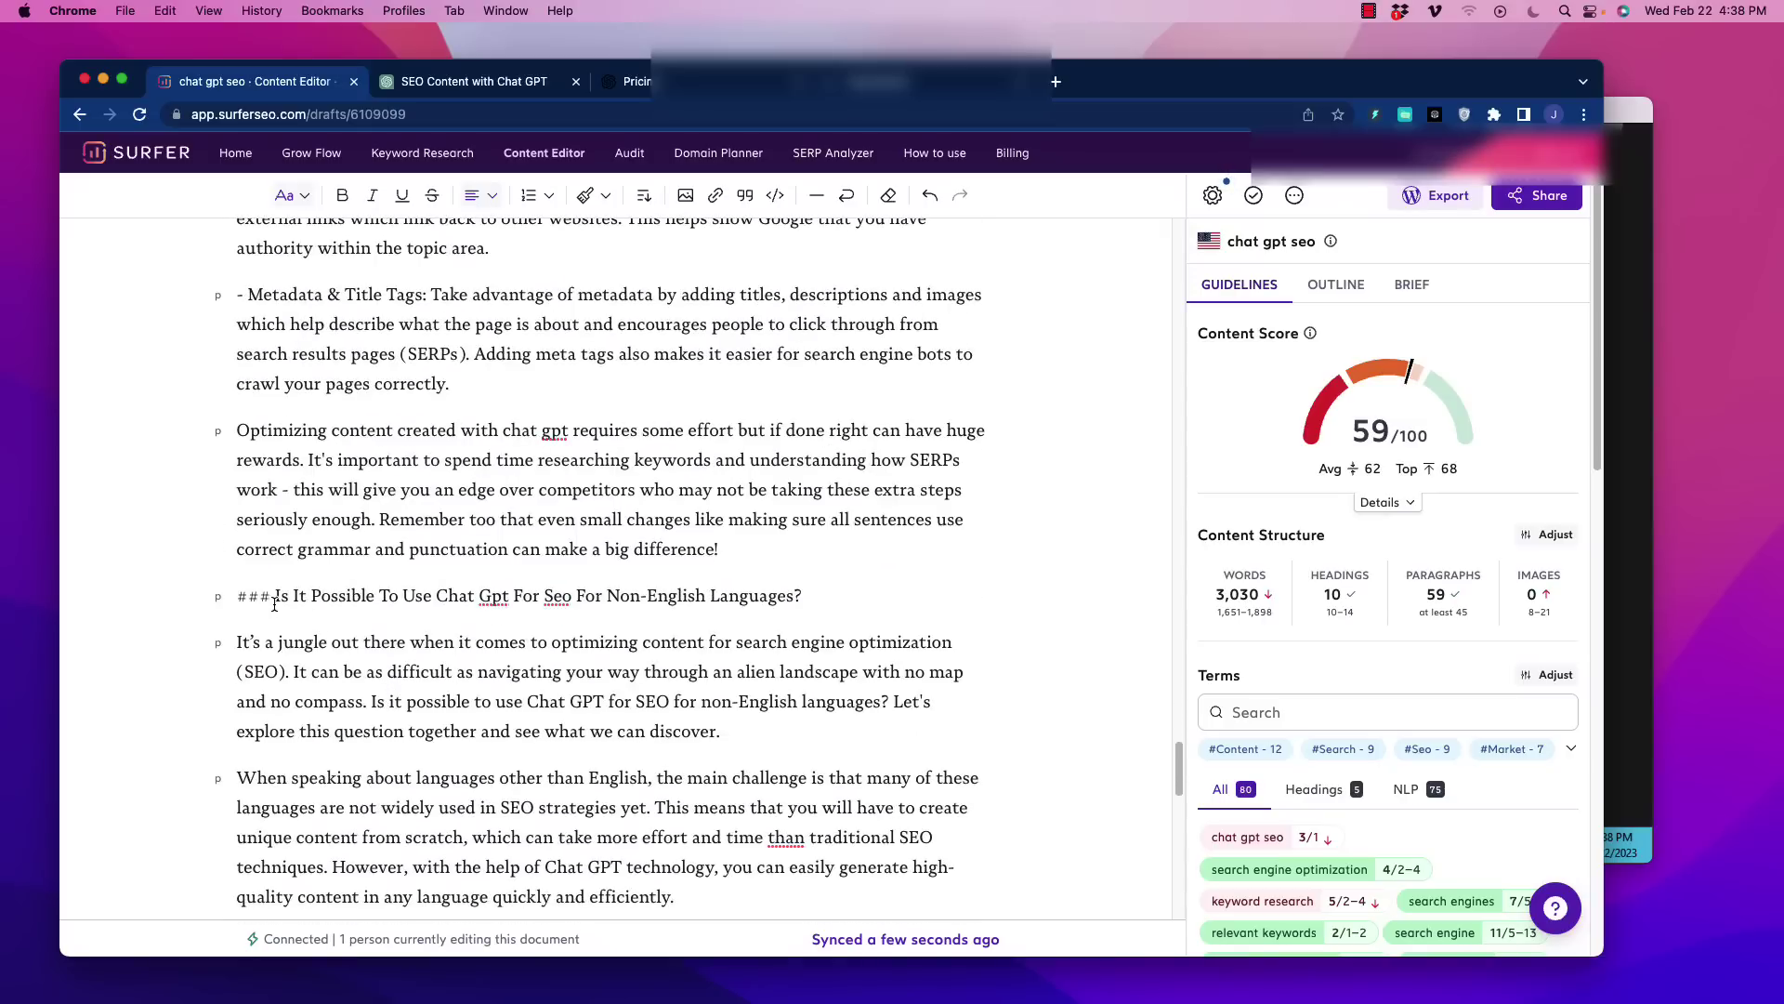
pyautogui.moveTo(273, 596); pyautogui.dragTo(235, 597)
pyautogui.press('BackSpace')
pyautogui.moveTo(787, 596); pyautogui.dragTo(232, 594)
pyautogui.click(358, 560)
# Turn the 'Is There A Way To Customize' question into an H3 without its ### prefix
pyautogui.scroll(-10, 403, 671)
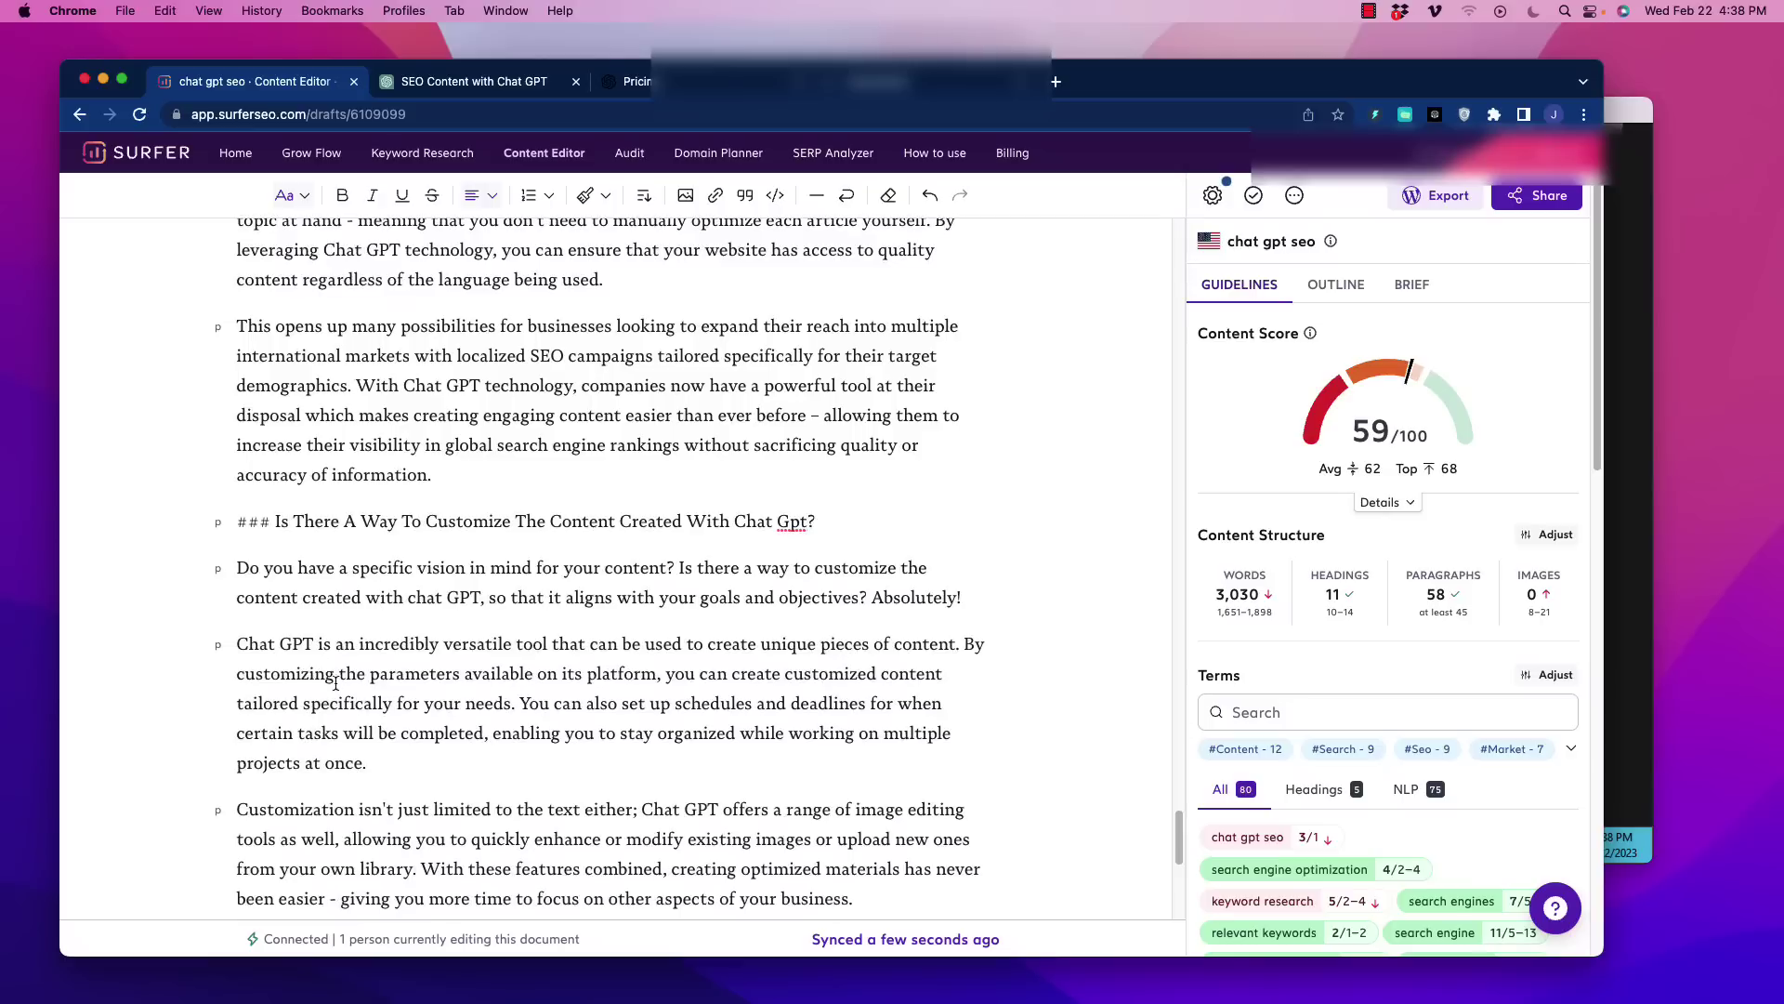
pyautogui.moveTo(276, 522); pyautogui.dragTo(234, 522)
pyautogui.press('BackSpace')
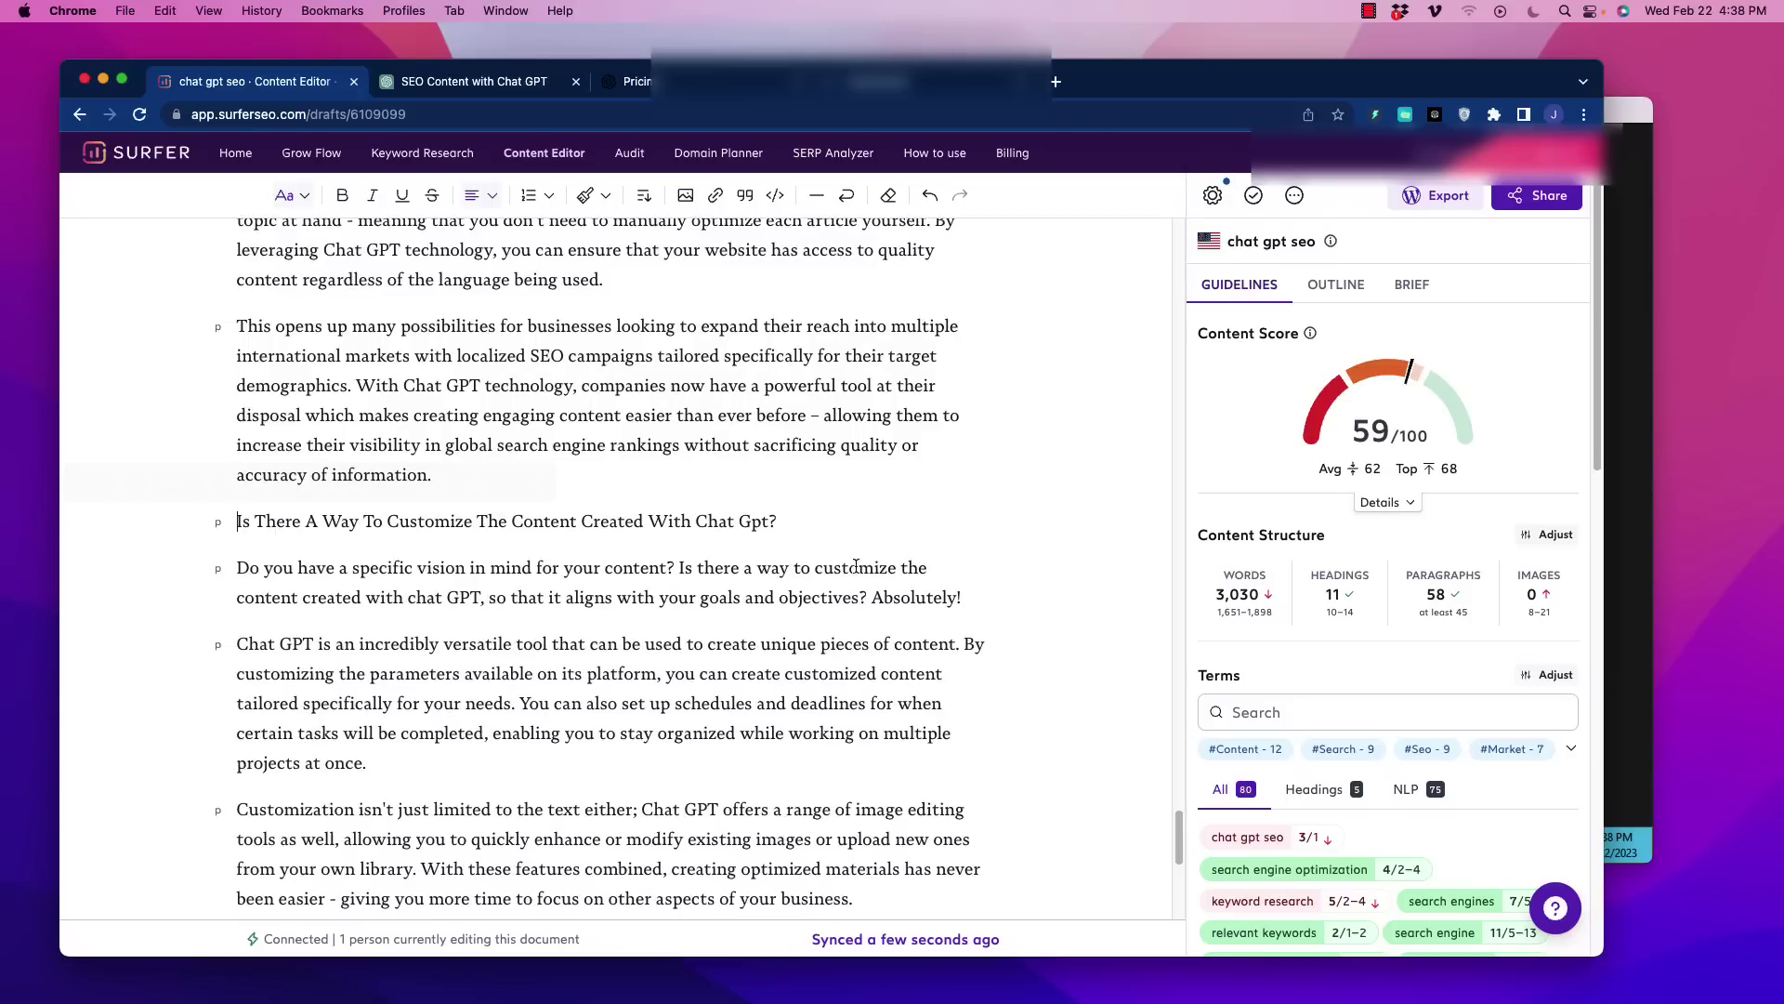
pyautogui.moveTo(809, 529); pyautogui.dragTo(232, 522)
pyautogui.click(351, 483)
pyautogui.click(302, 473)
# Remove the ## before the final Conclusion and make it an H3
pyautogui.scroll(-7, 296, 473)
pyautogui.click(264, 409)
pyautogui.press('BackSpace')
pyautogui.press('BackSpace')
pyautogui.press('BackSpace')
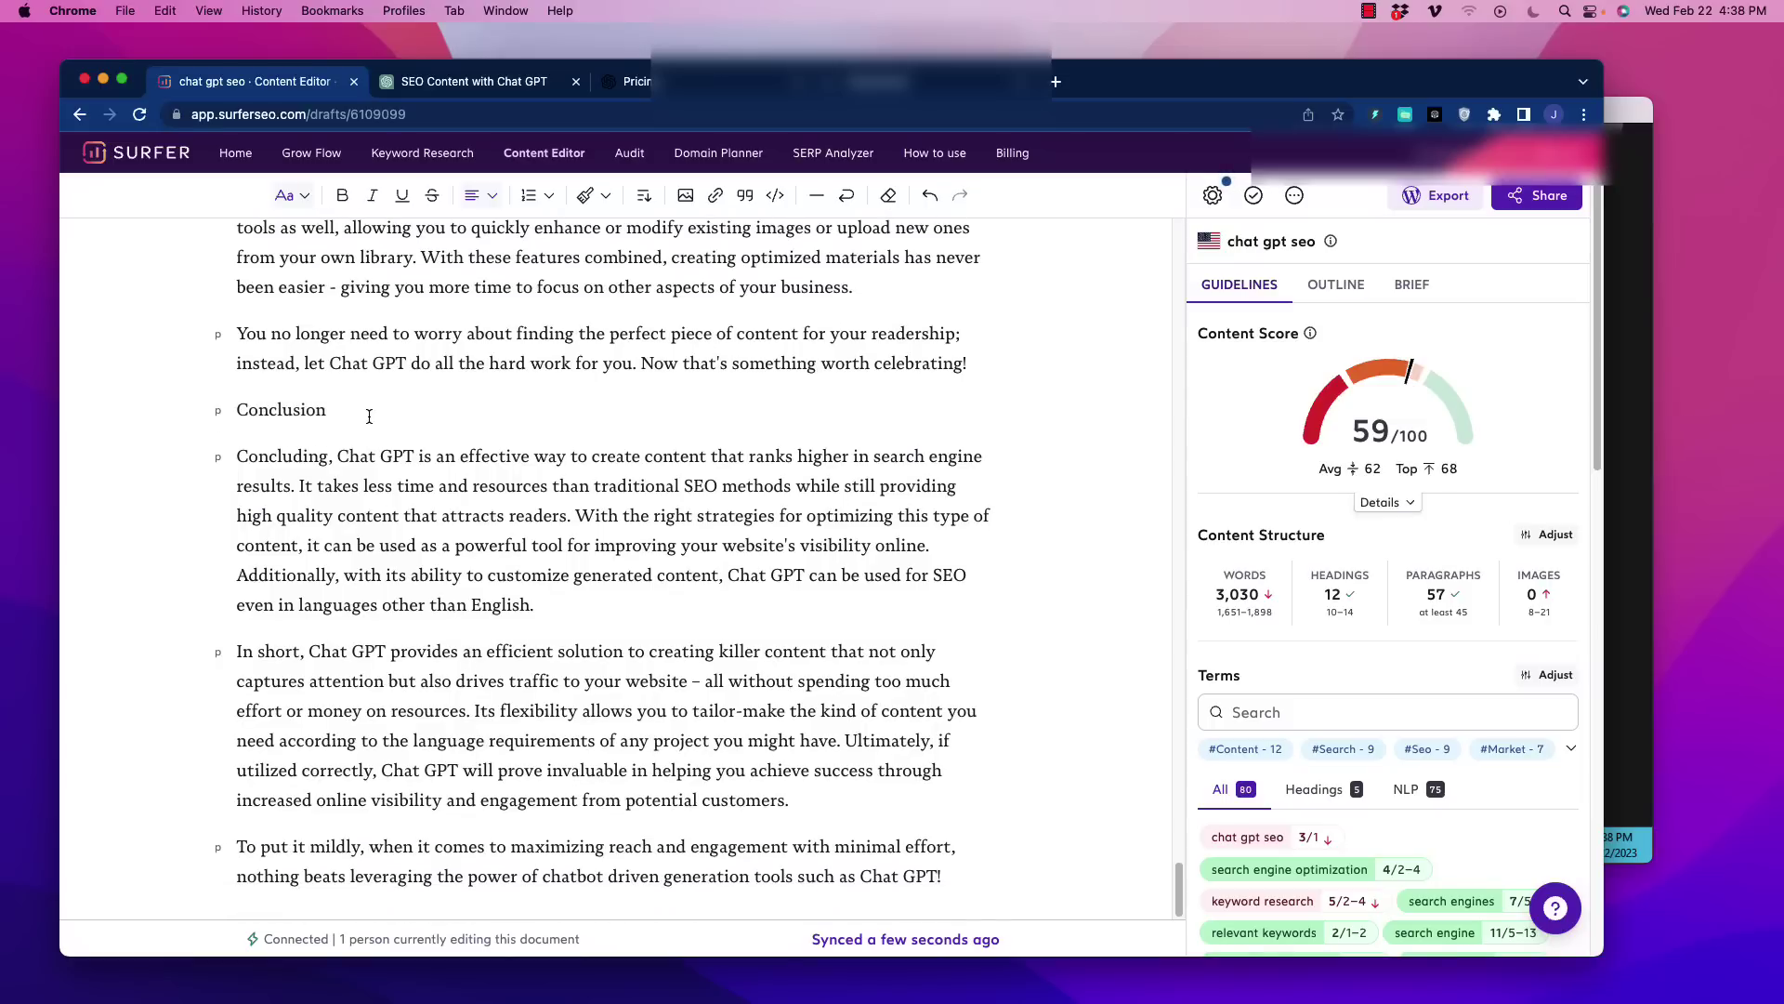
pyautogui.moveTo(369, 414); pyautogui.dragTo(213, 411)
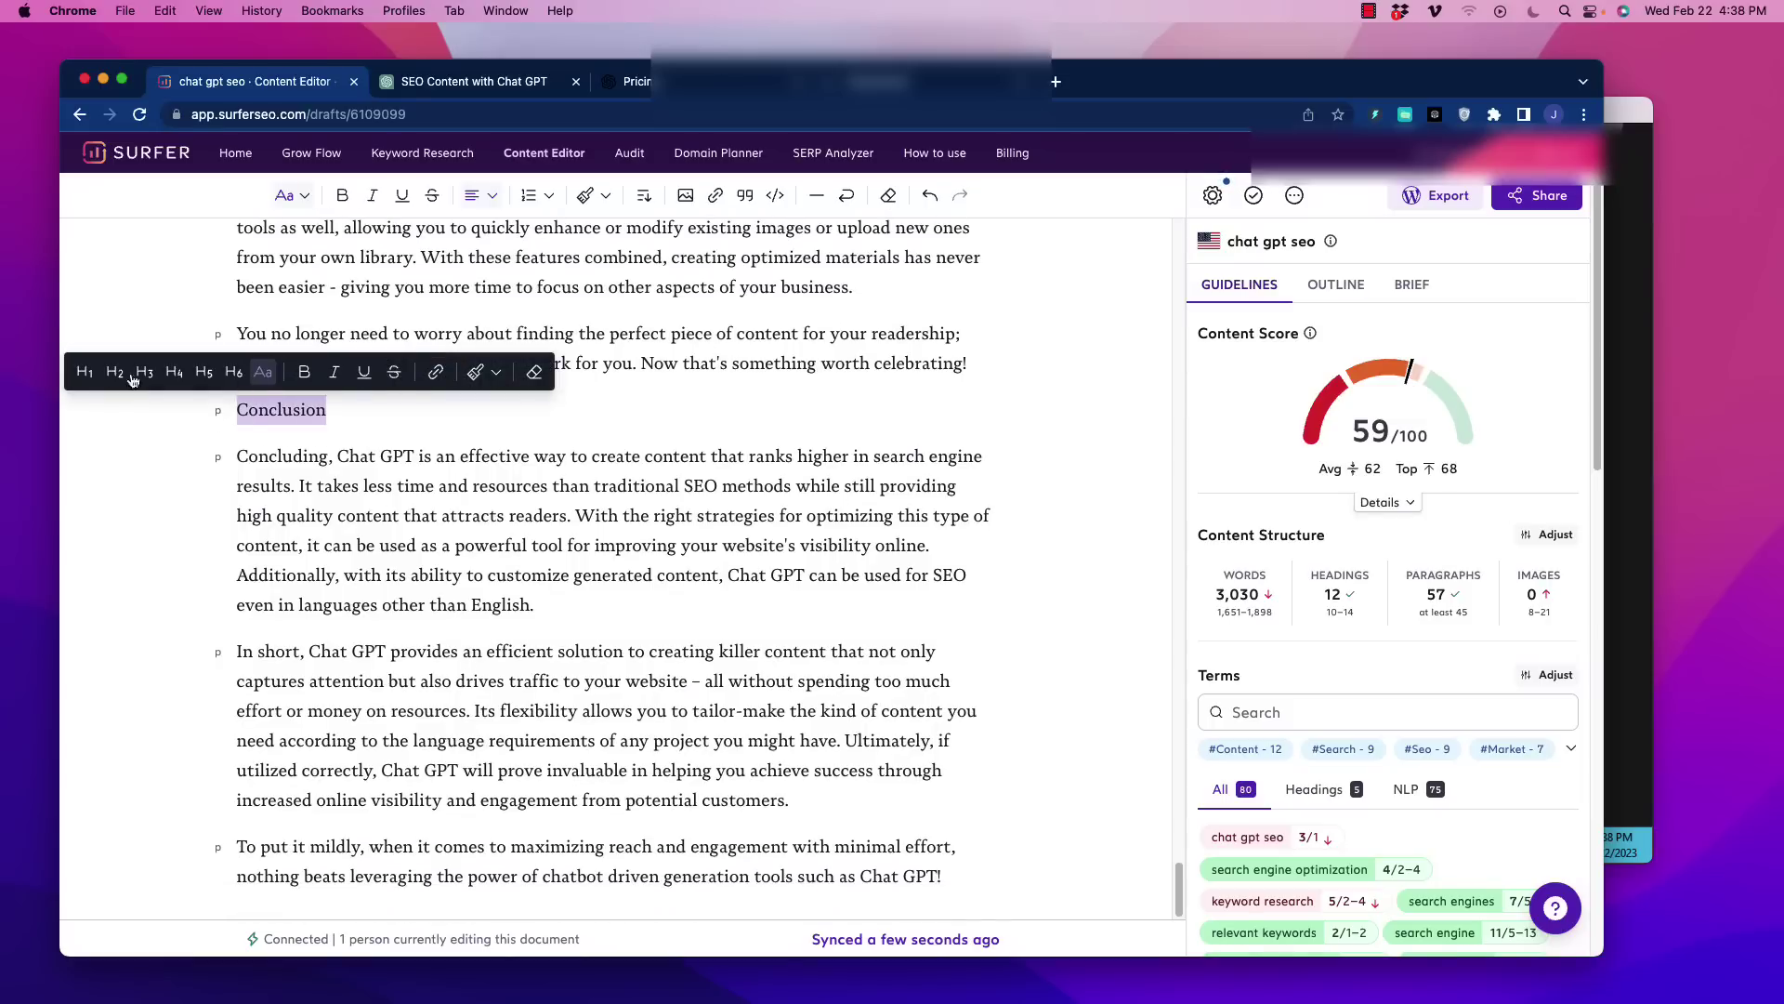
pyautogui.click(144, 372)
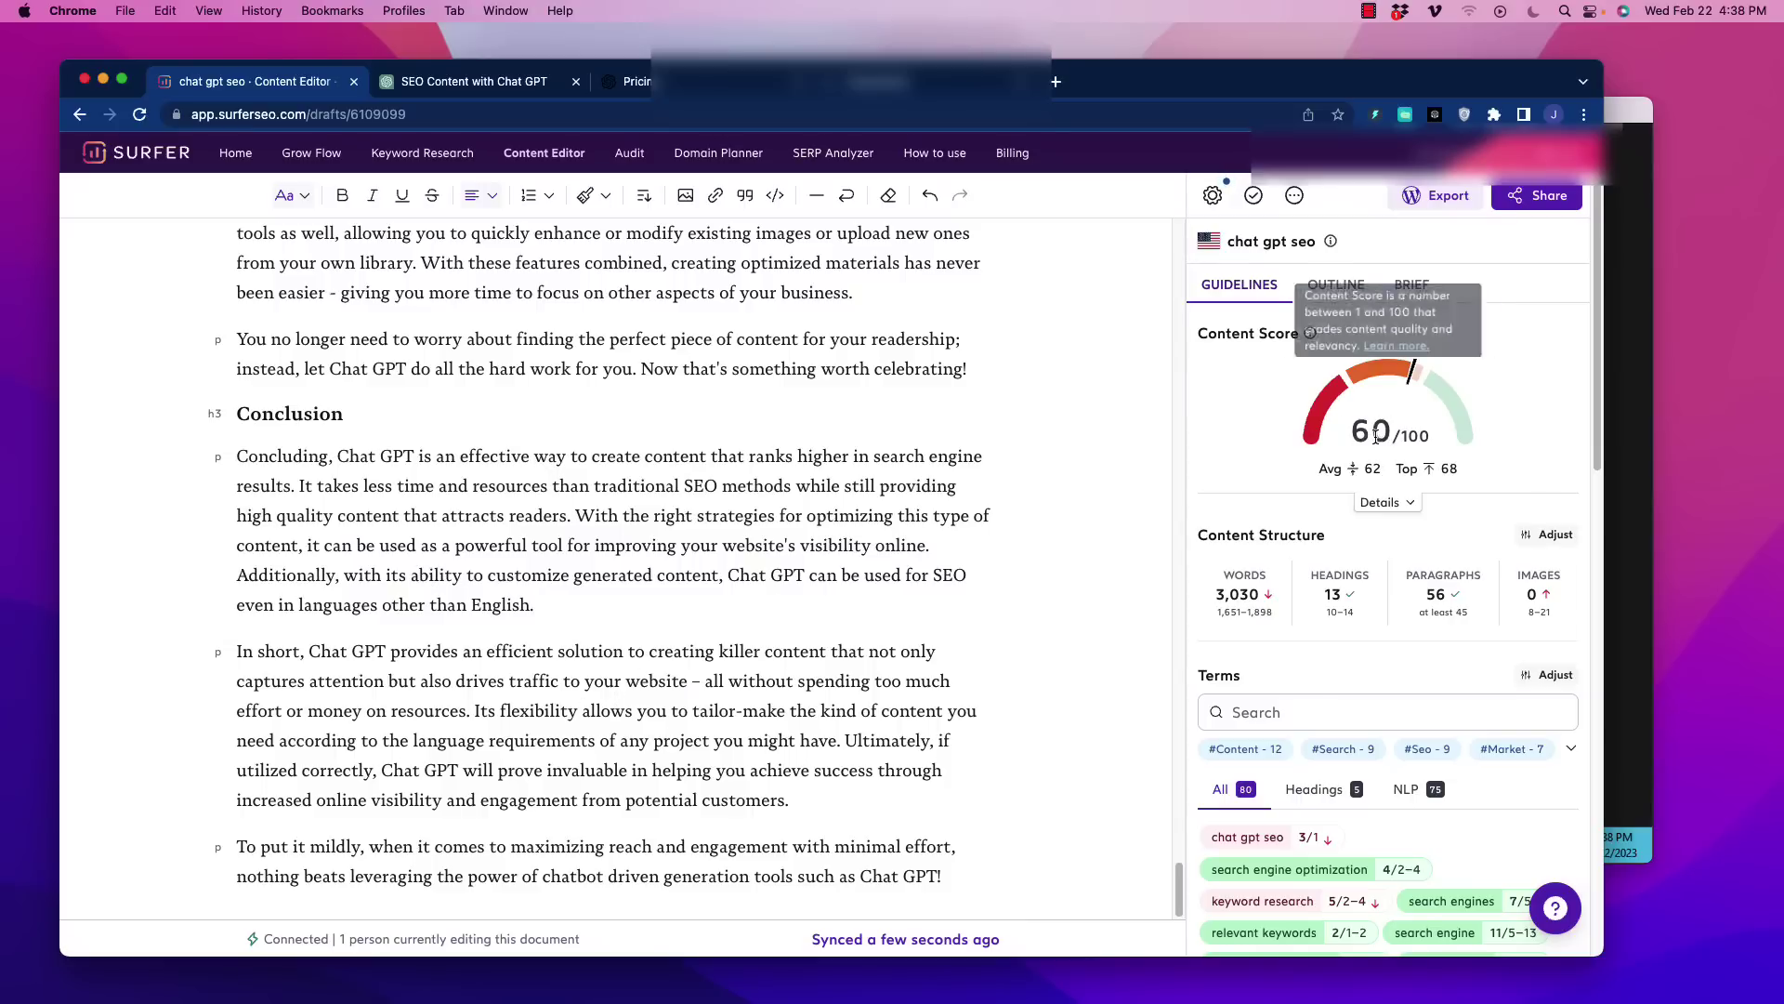
pyautogui.scroll(15, 699, 657)
pyautogui.scroll(20, 699, 657)
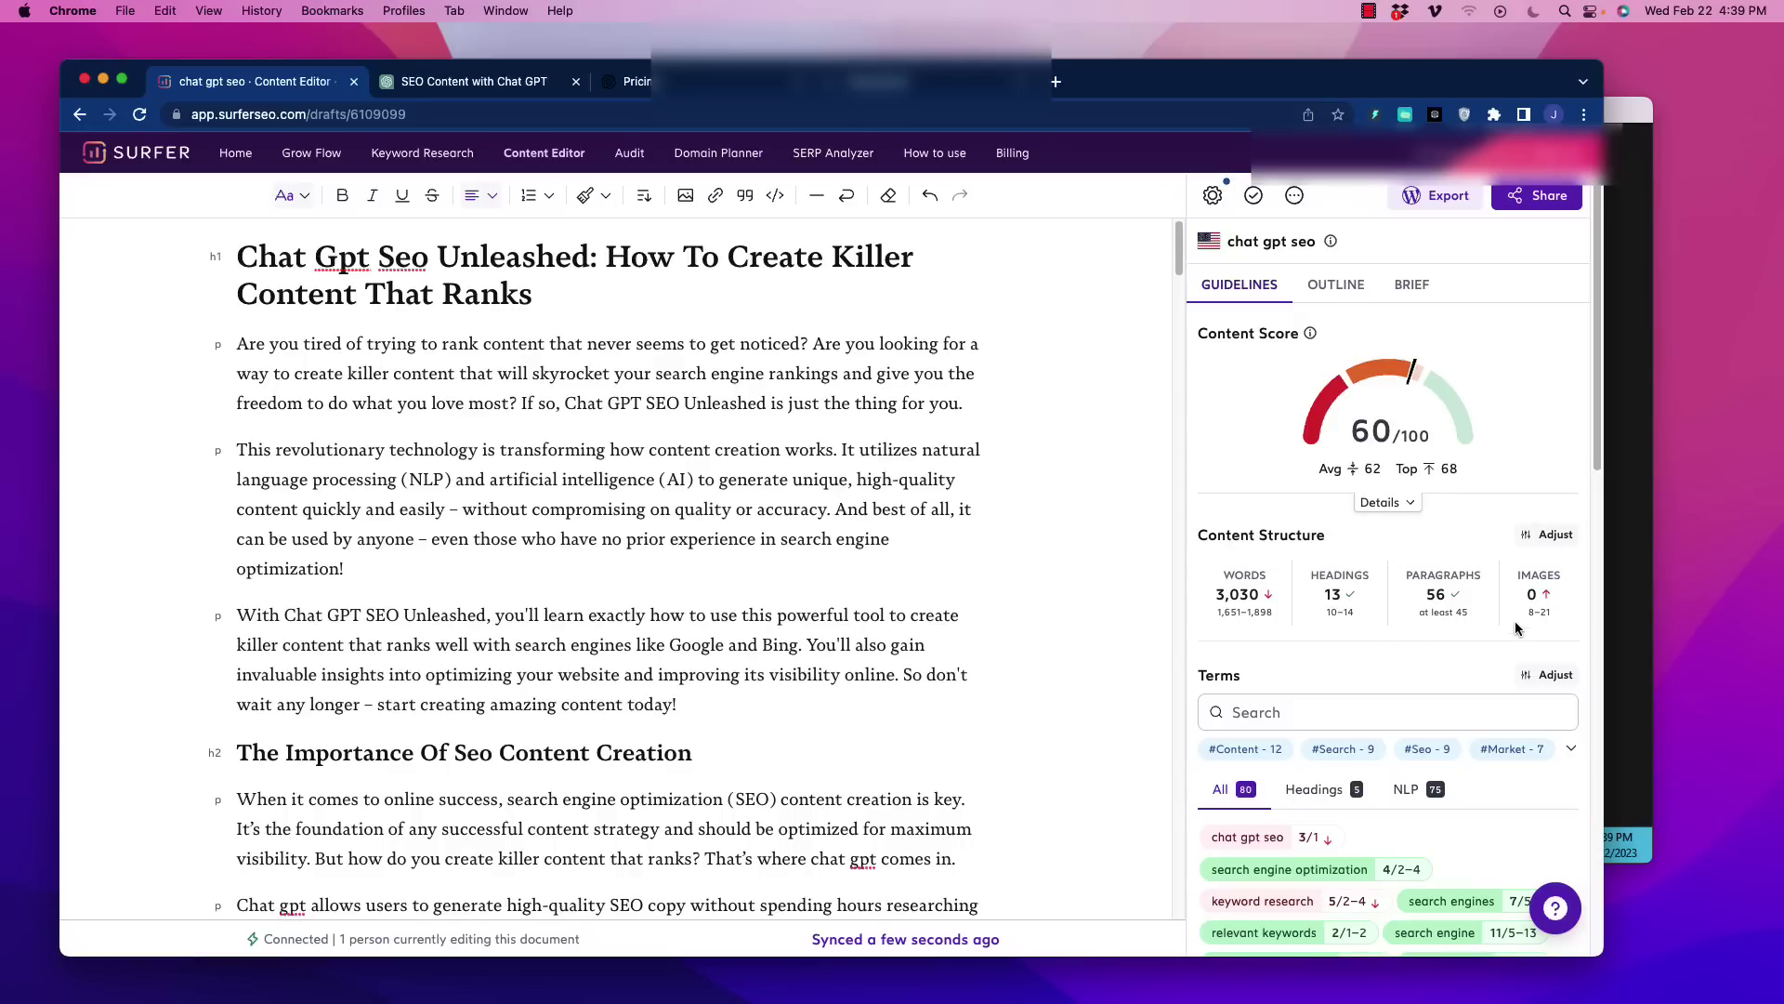
pyautogui.moveTo(1543, 609)
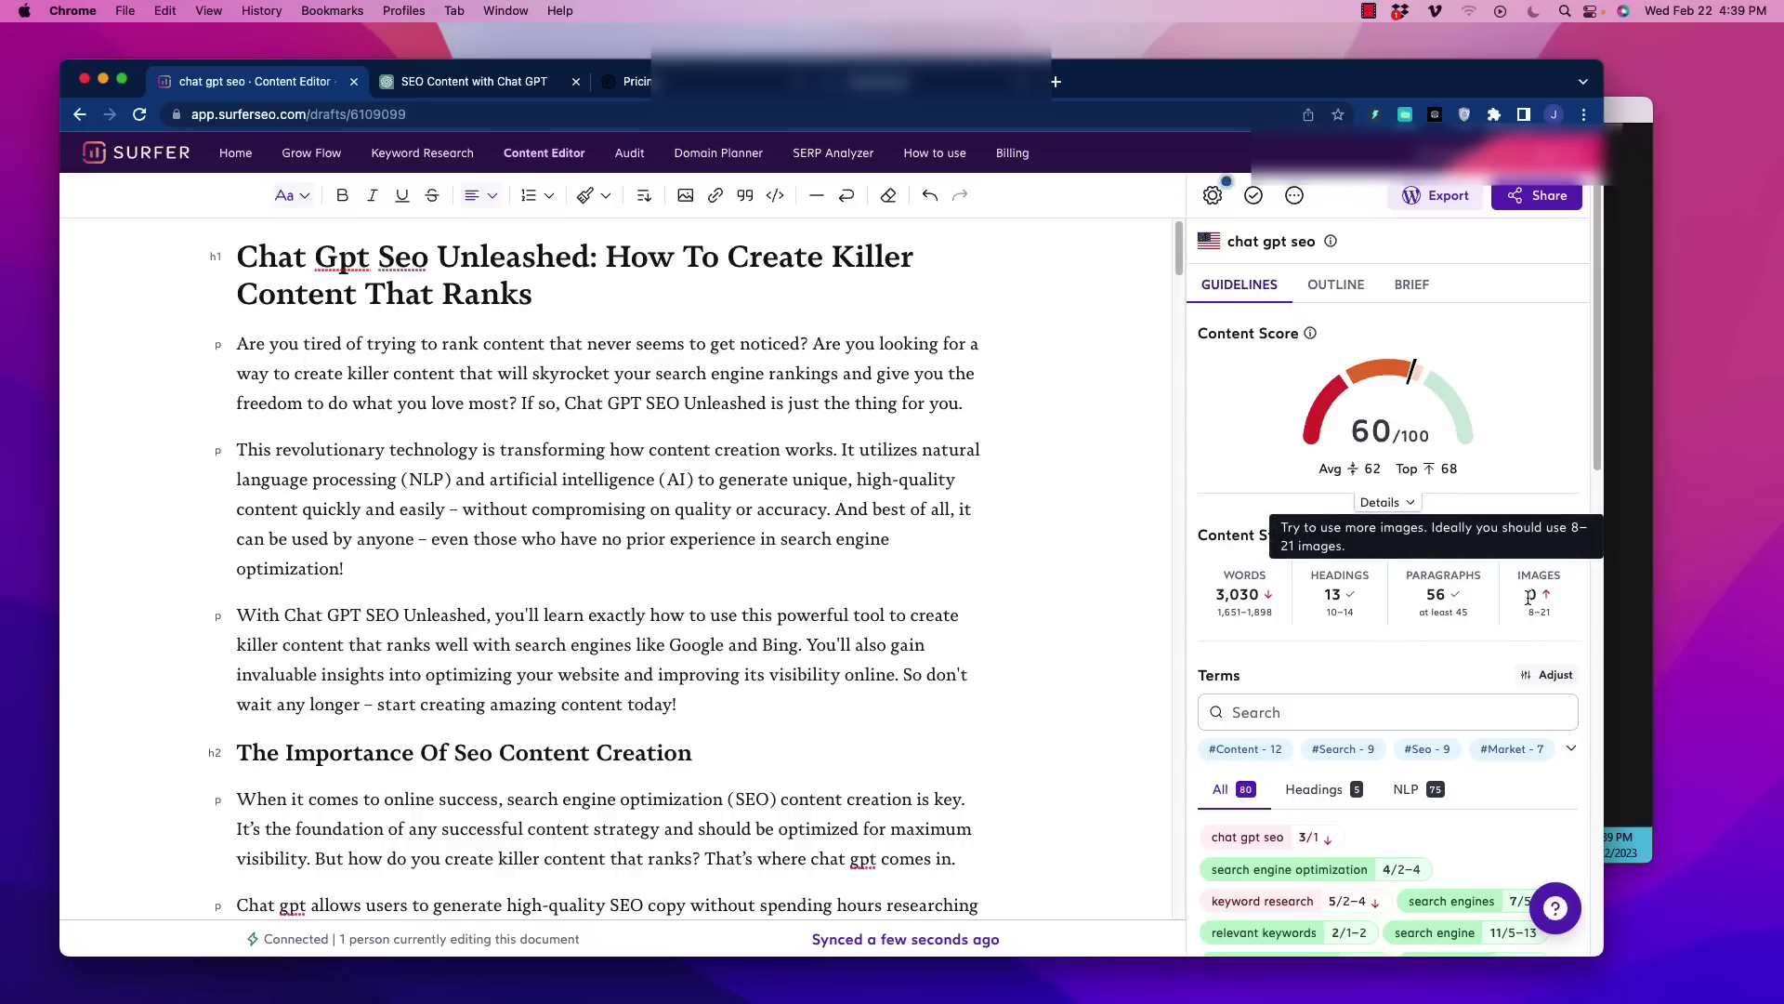
pyautogui.moveTo(1436, 379)
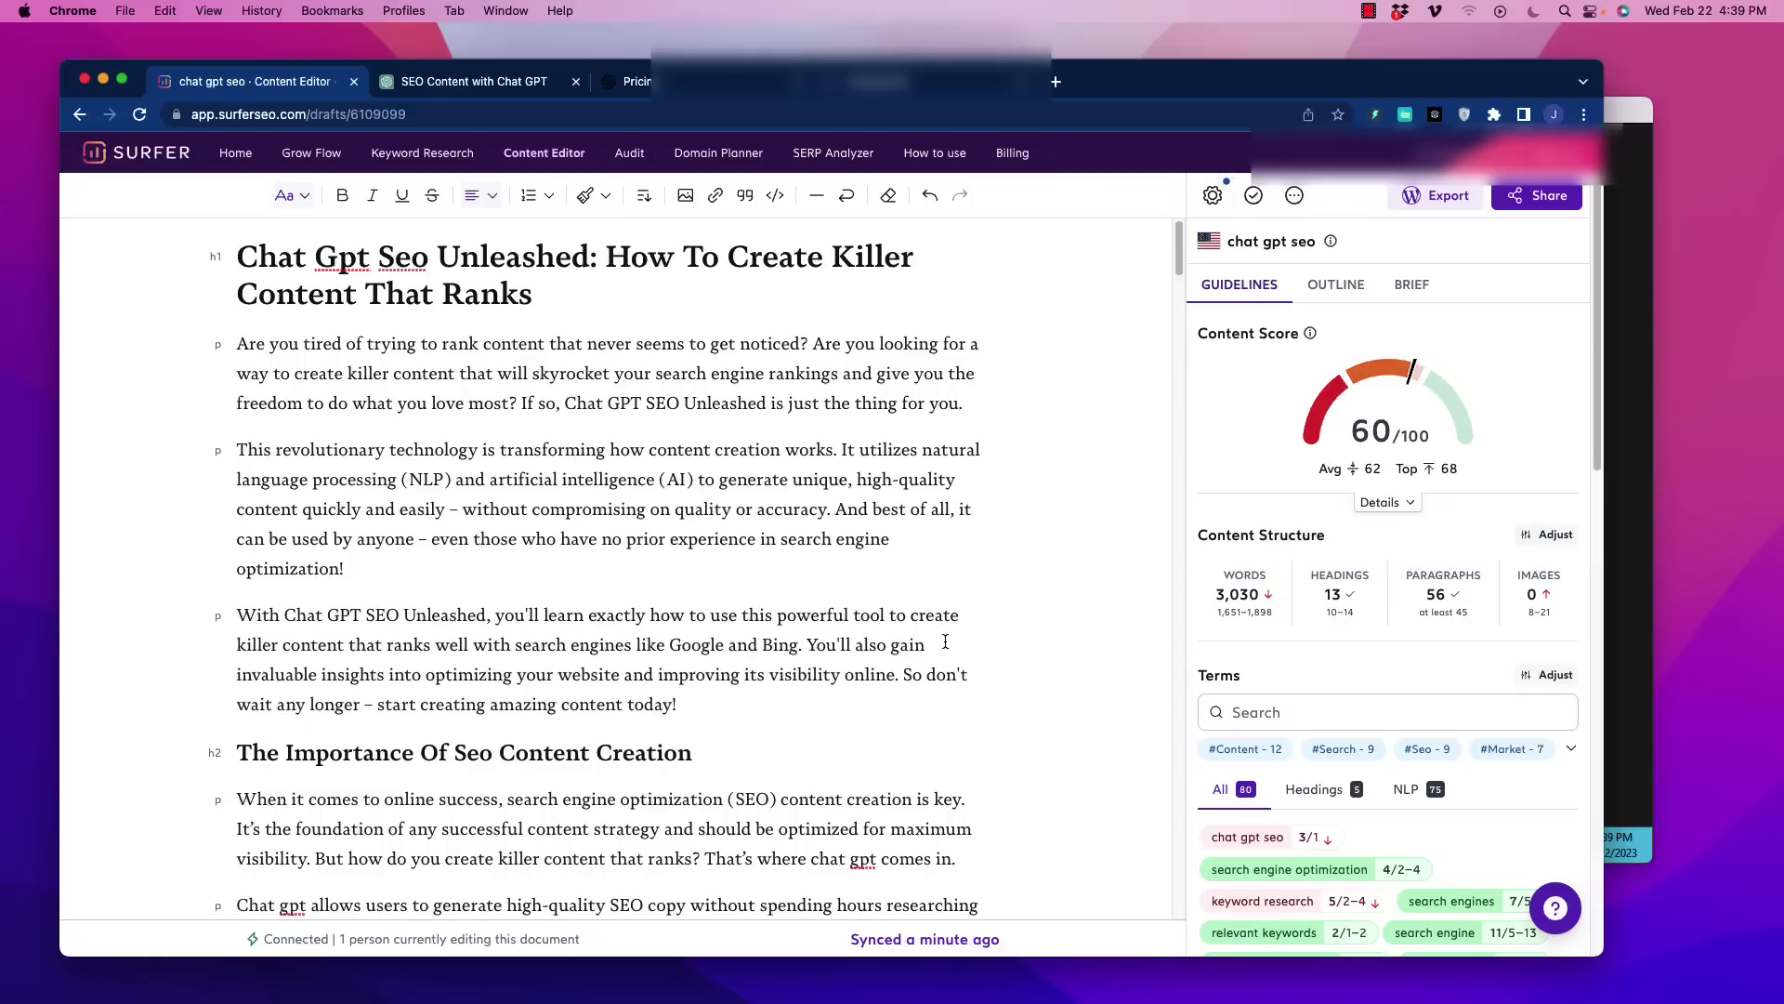
# Add ' on the internet' after Bing in the article
pyautogui.scroll(-10, 1357, 707)
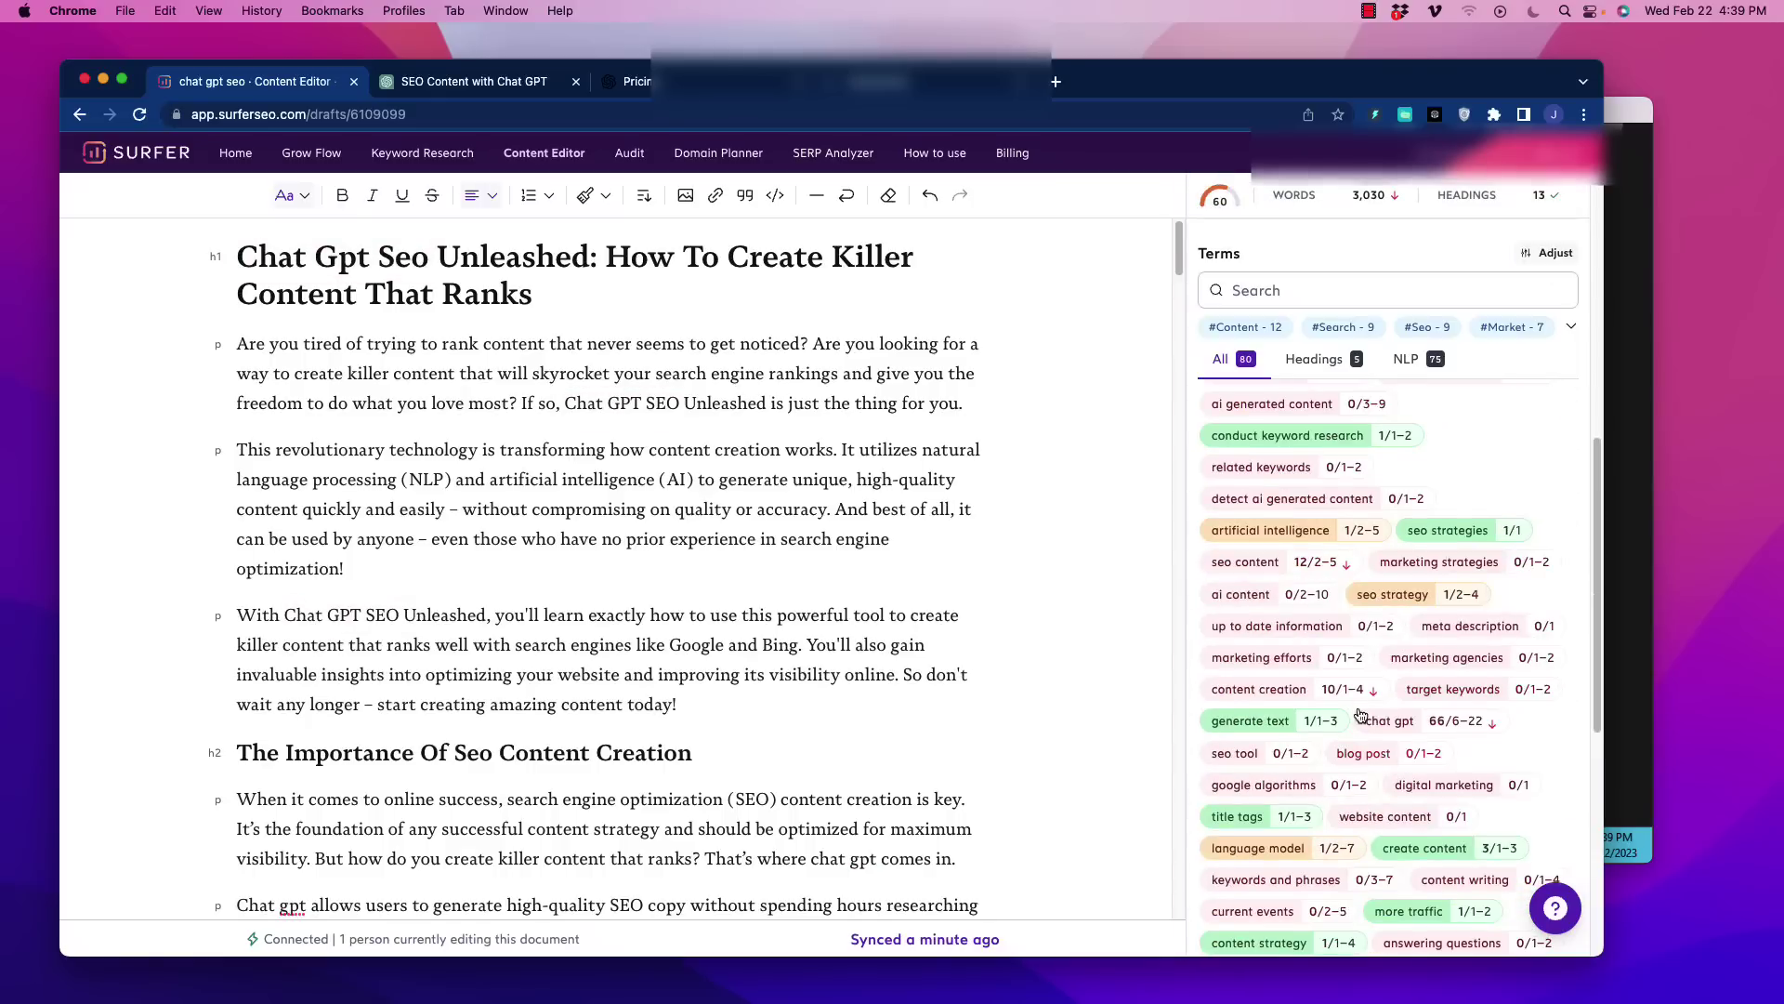
pyautogui.scroll(-5, 1357, 706)
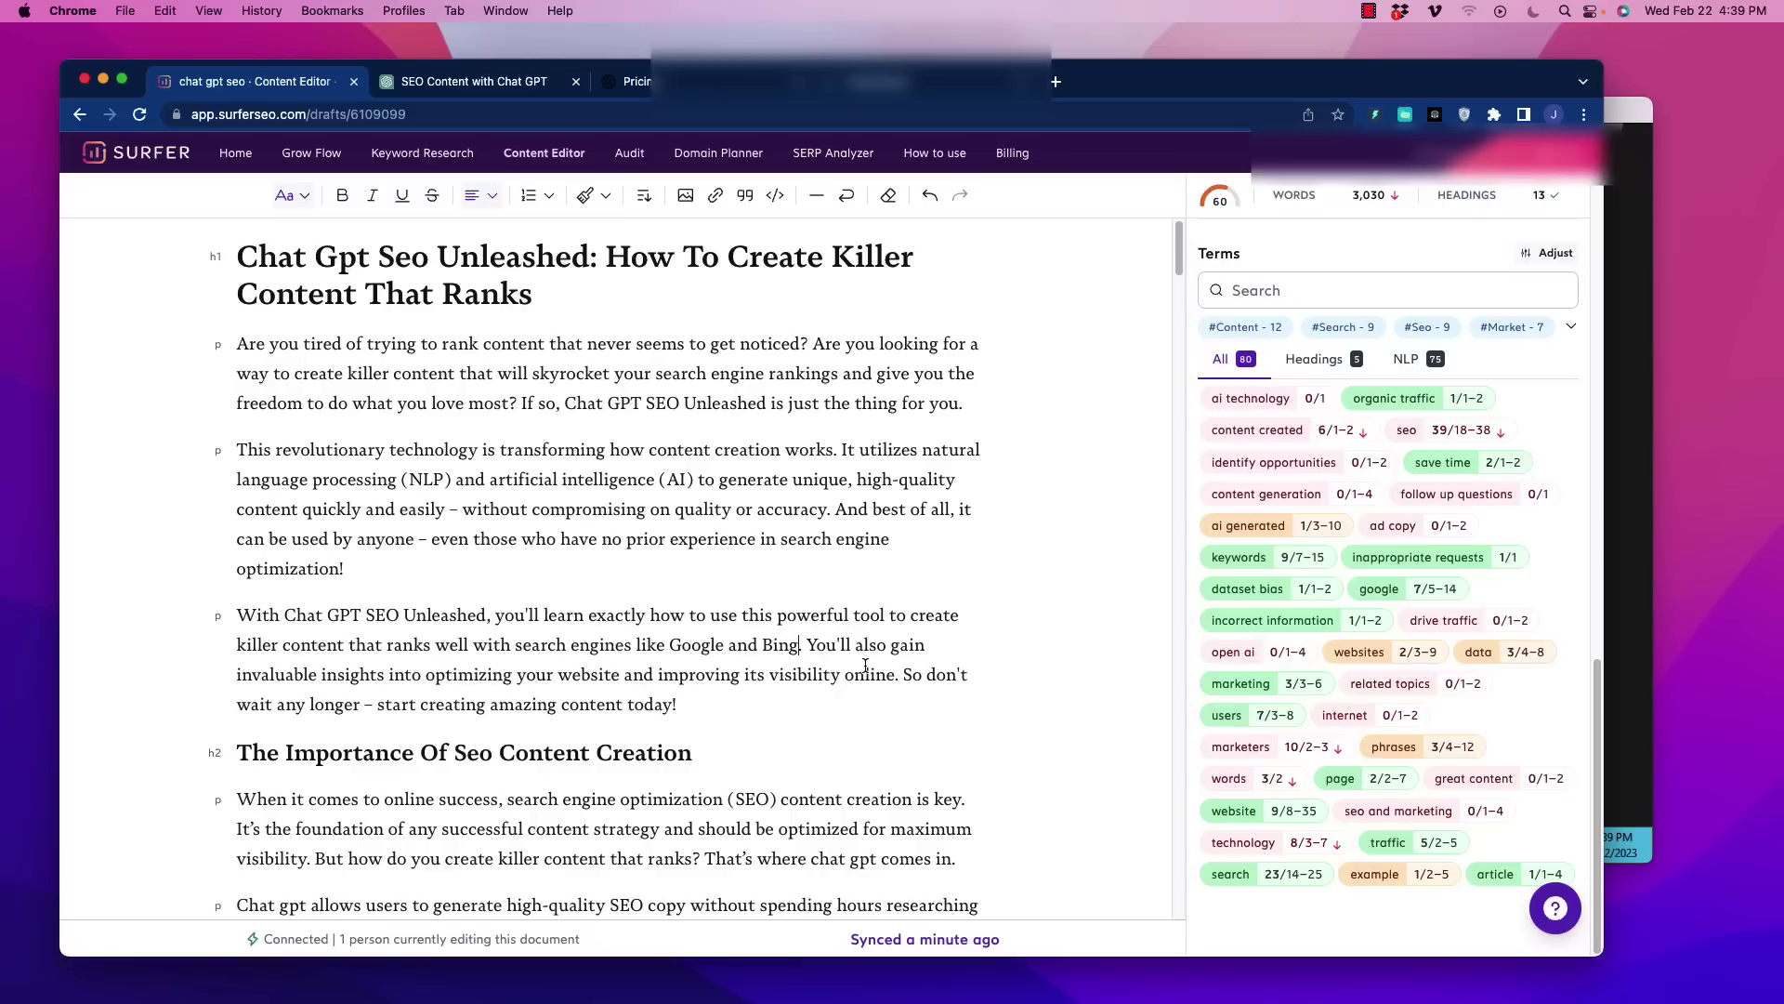
pyautogui.write('on the inte')
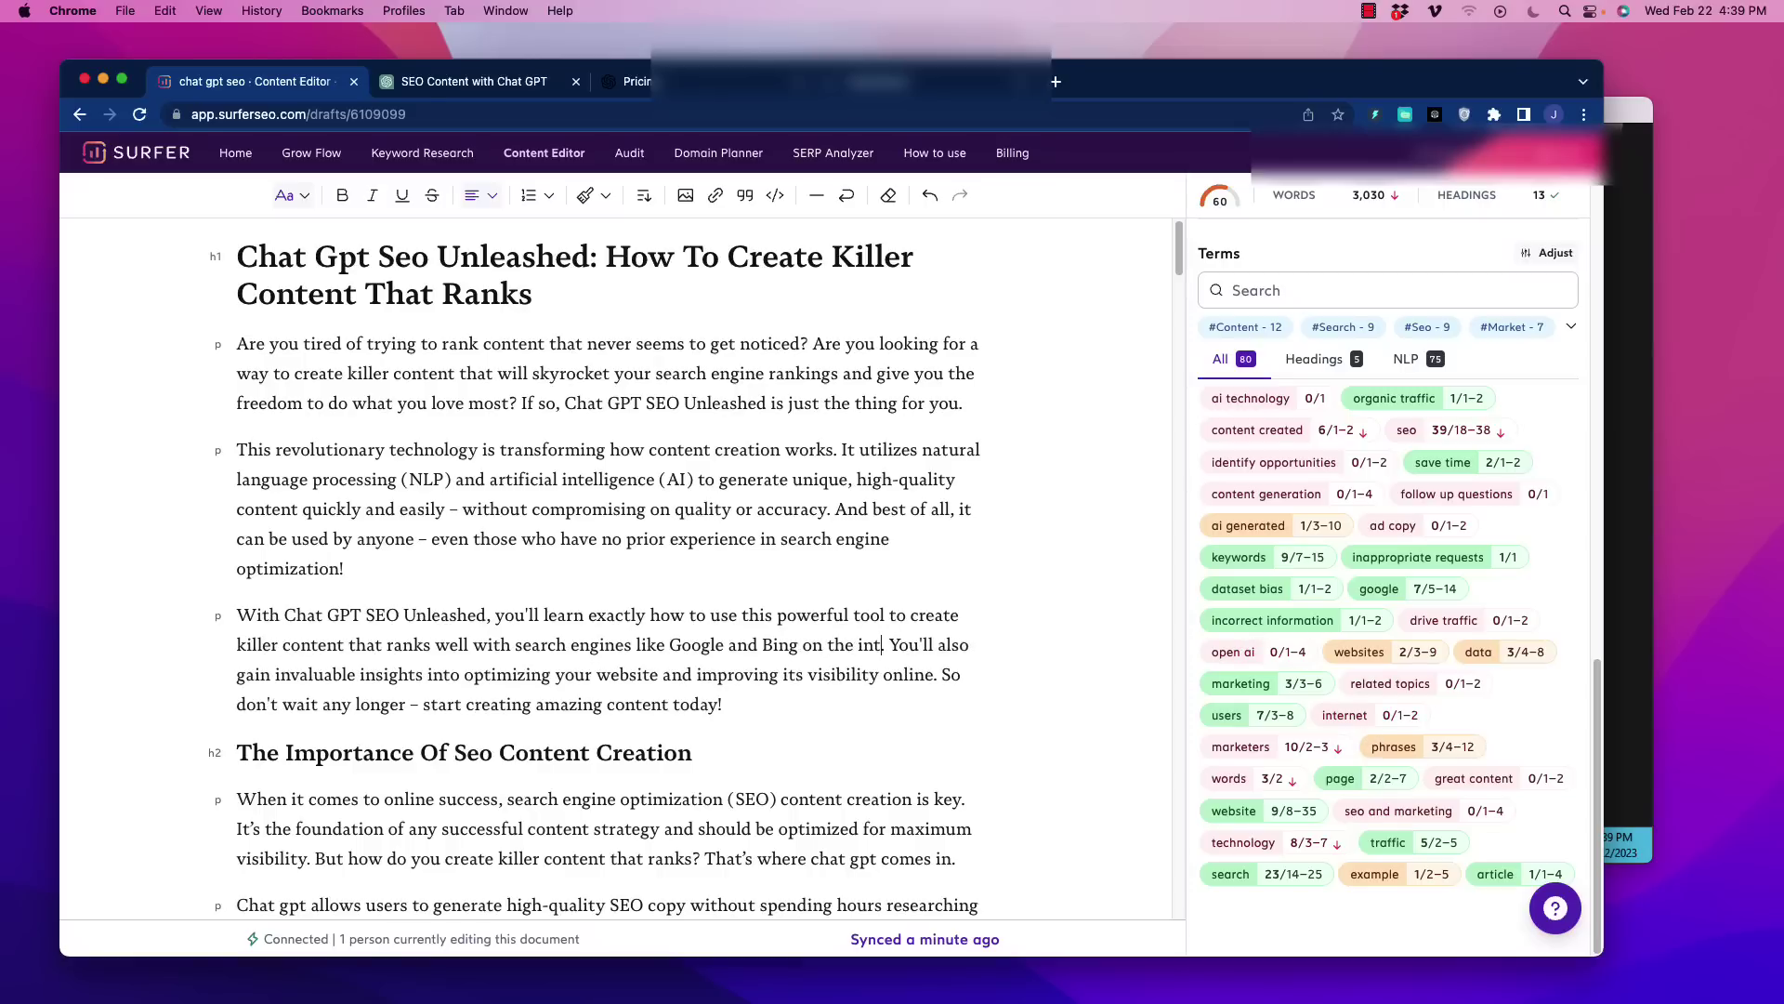
pyautogui.write('rnet')
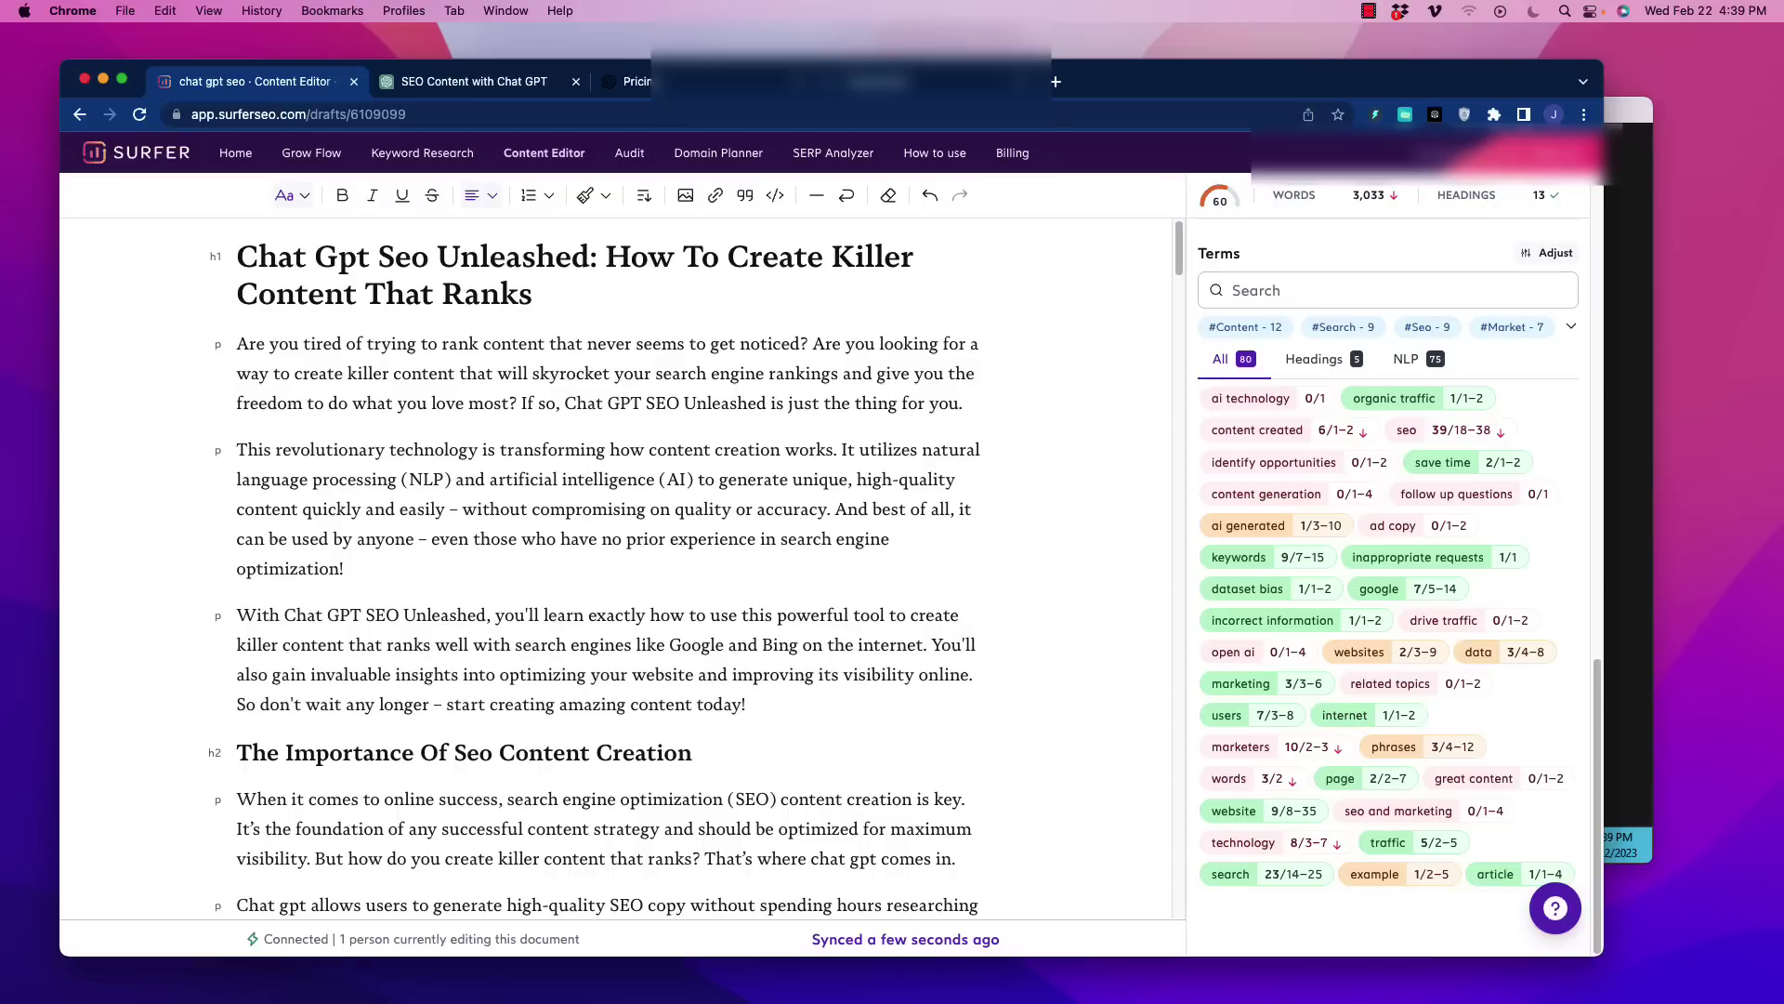
# Insert ' (an open ai tool)' after Chat gpt
pyautogui.click(681, 584)
pyautogui.scroll(-10, 516, 499)
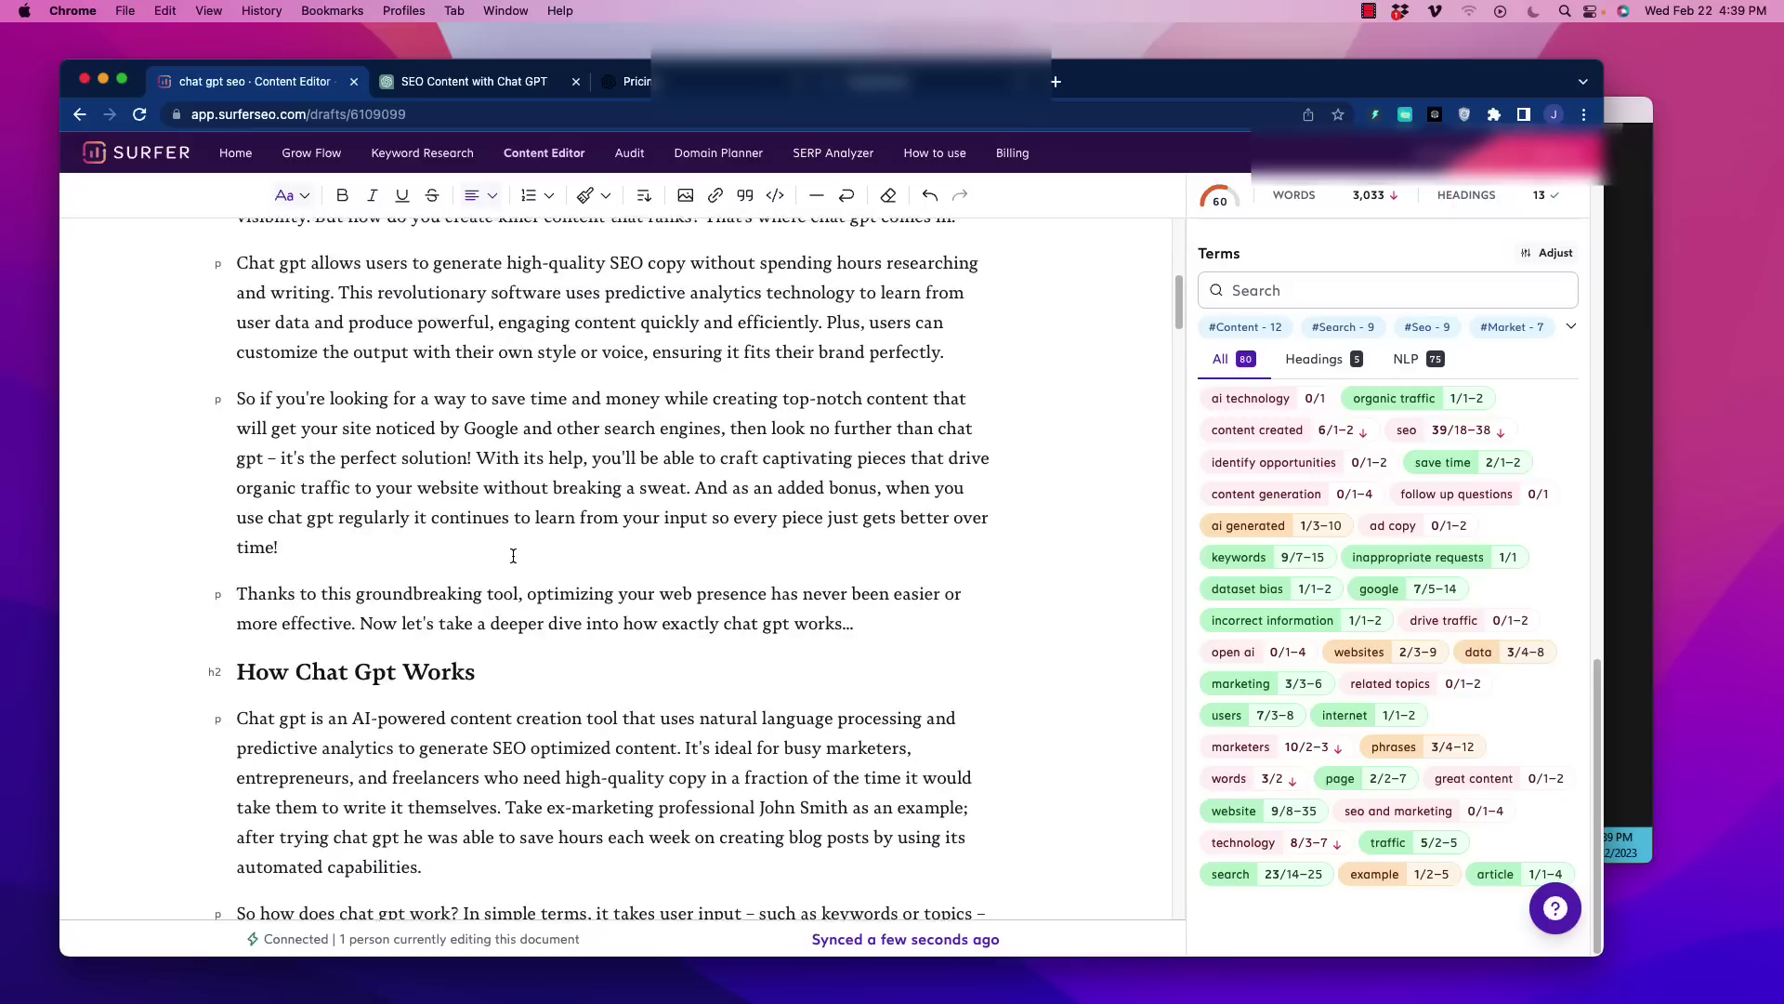
pyautogui.click(306, 449)
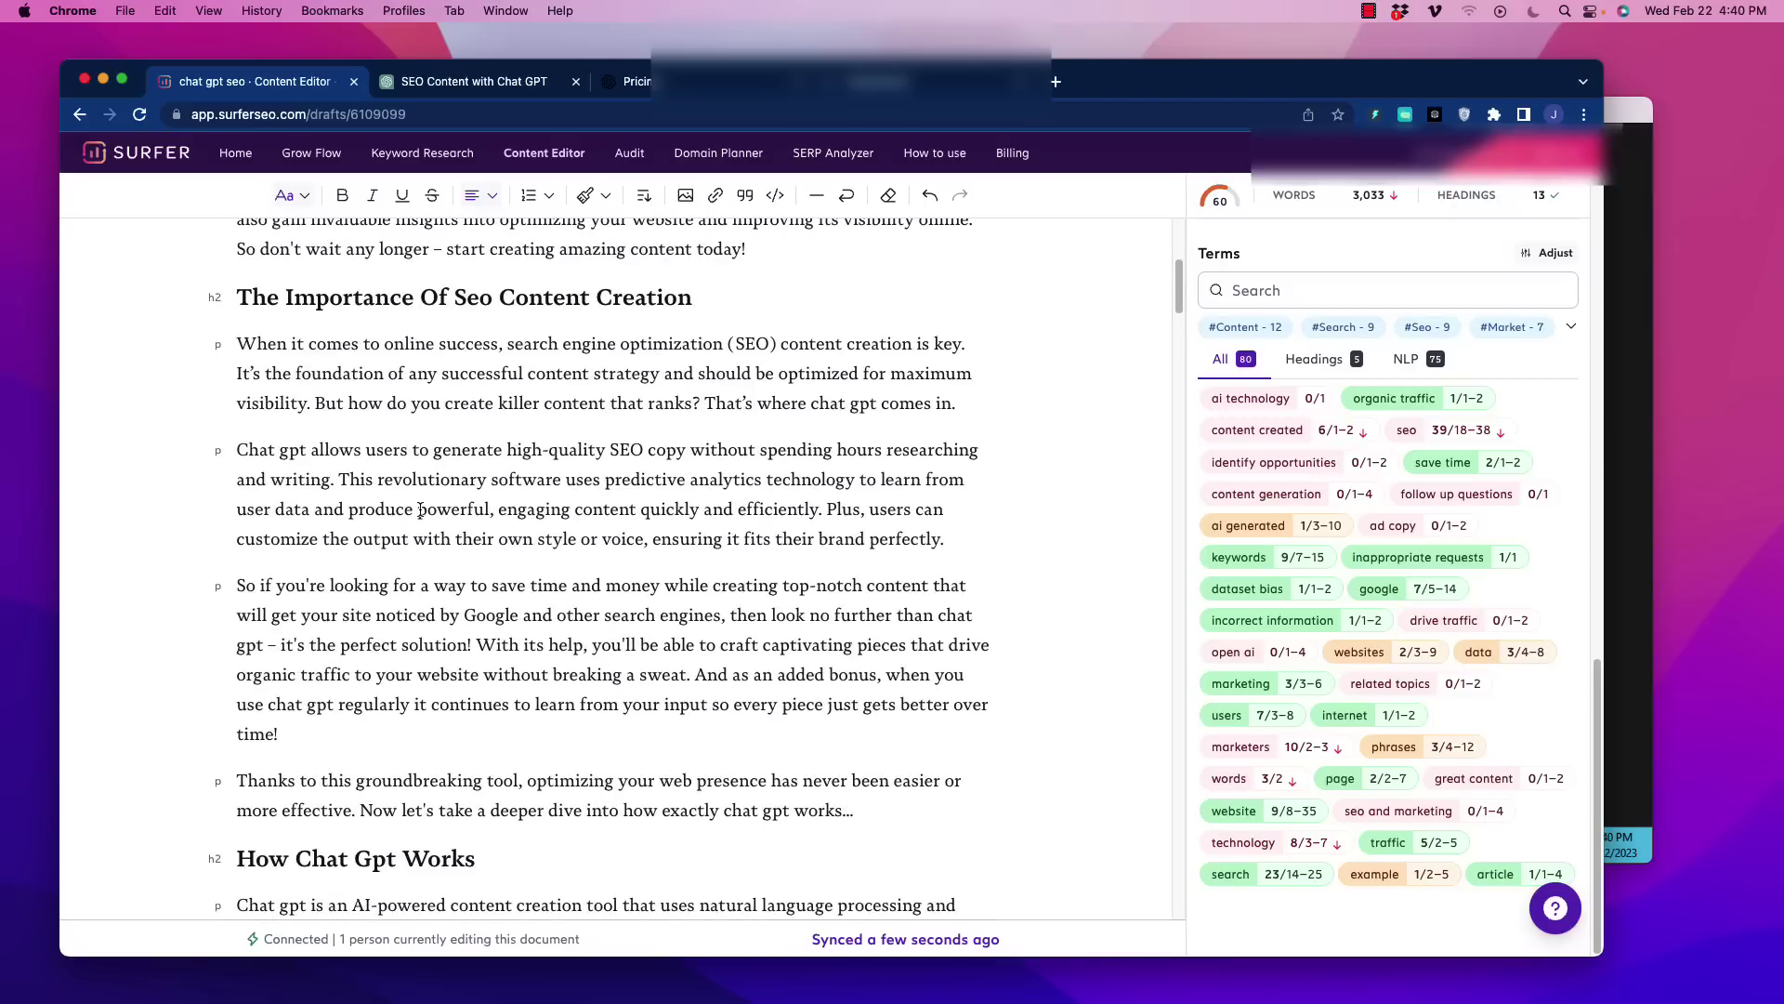
pyautogui.write('(an open ai')
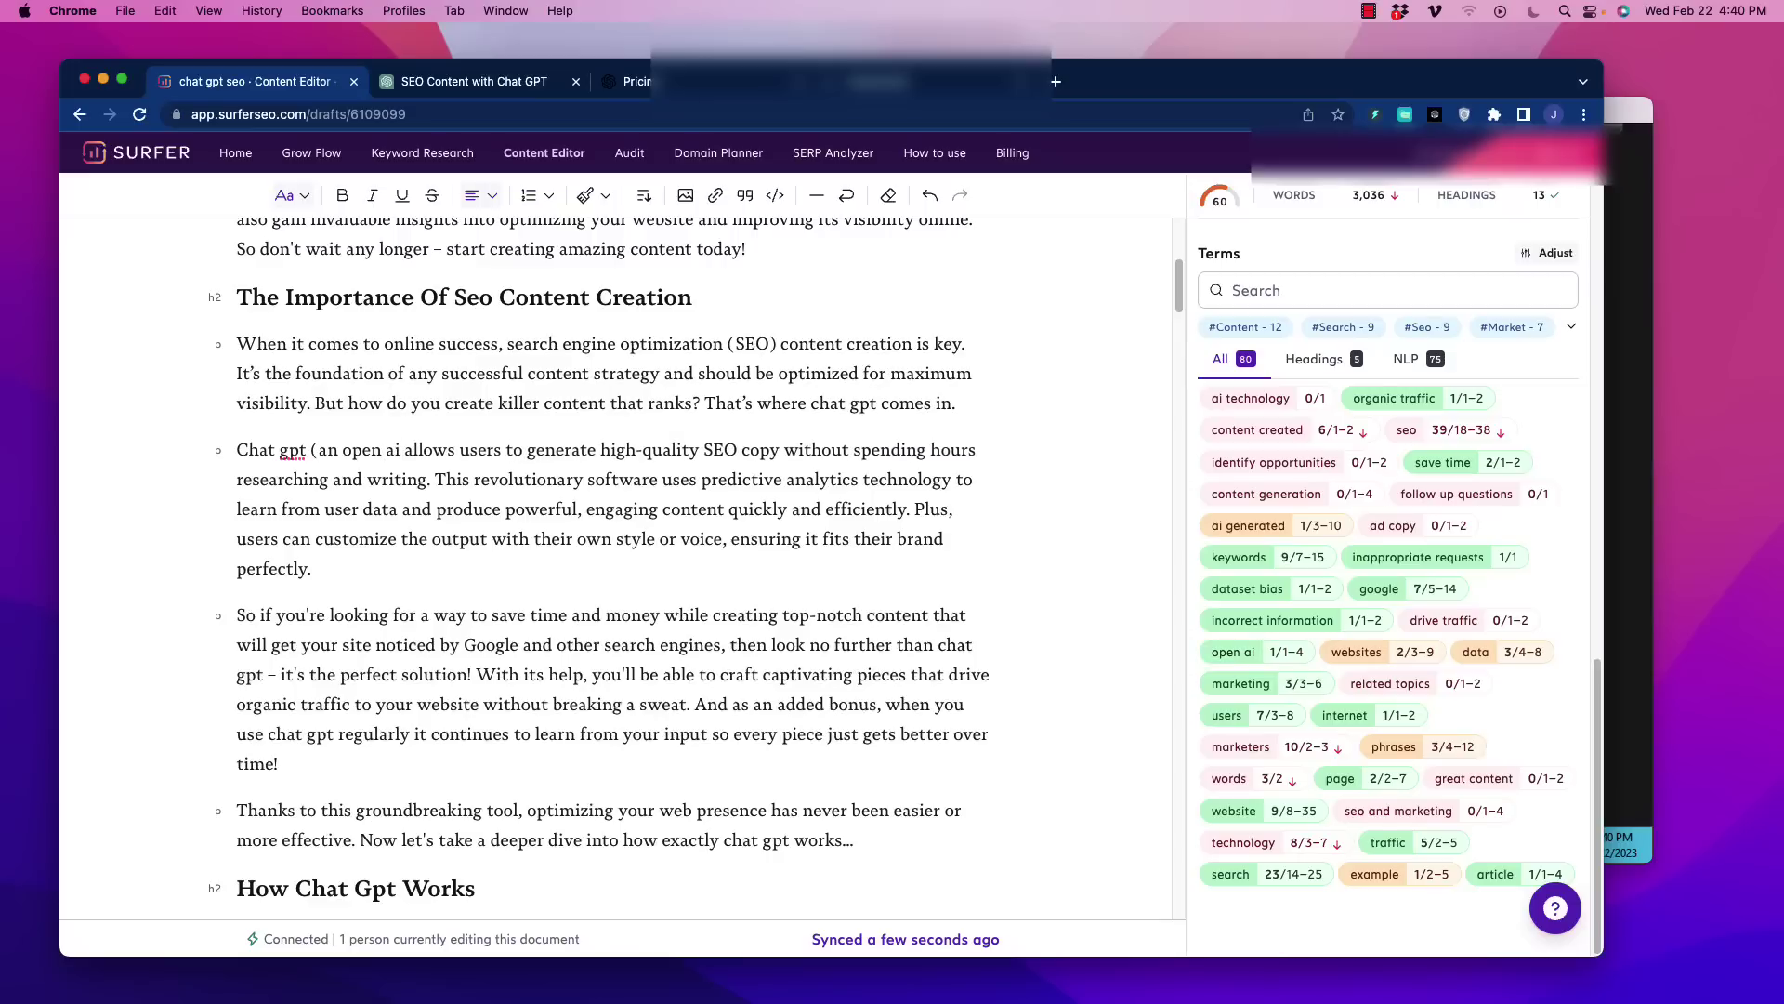
pyautogui.write(' tool)')
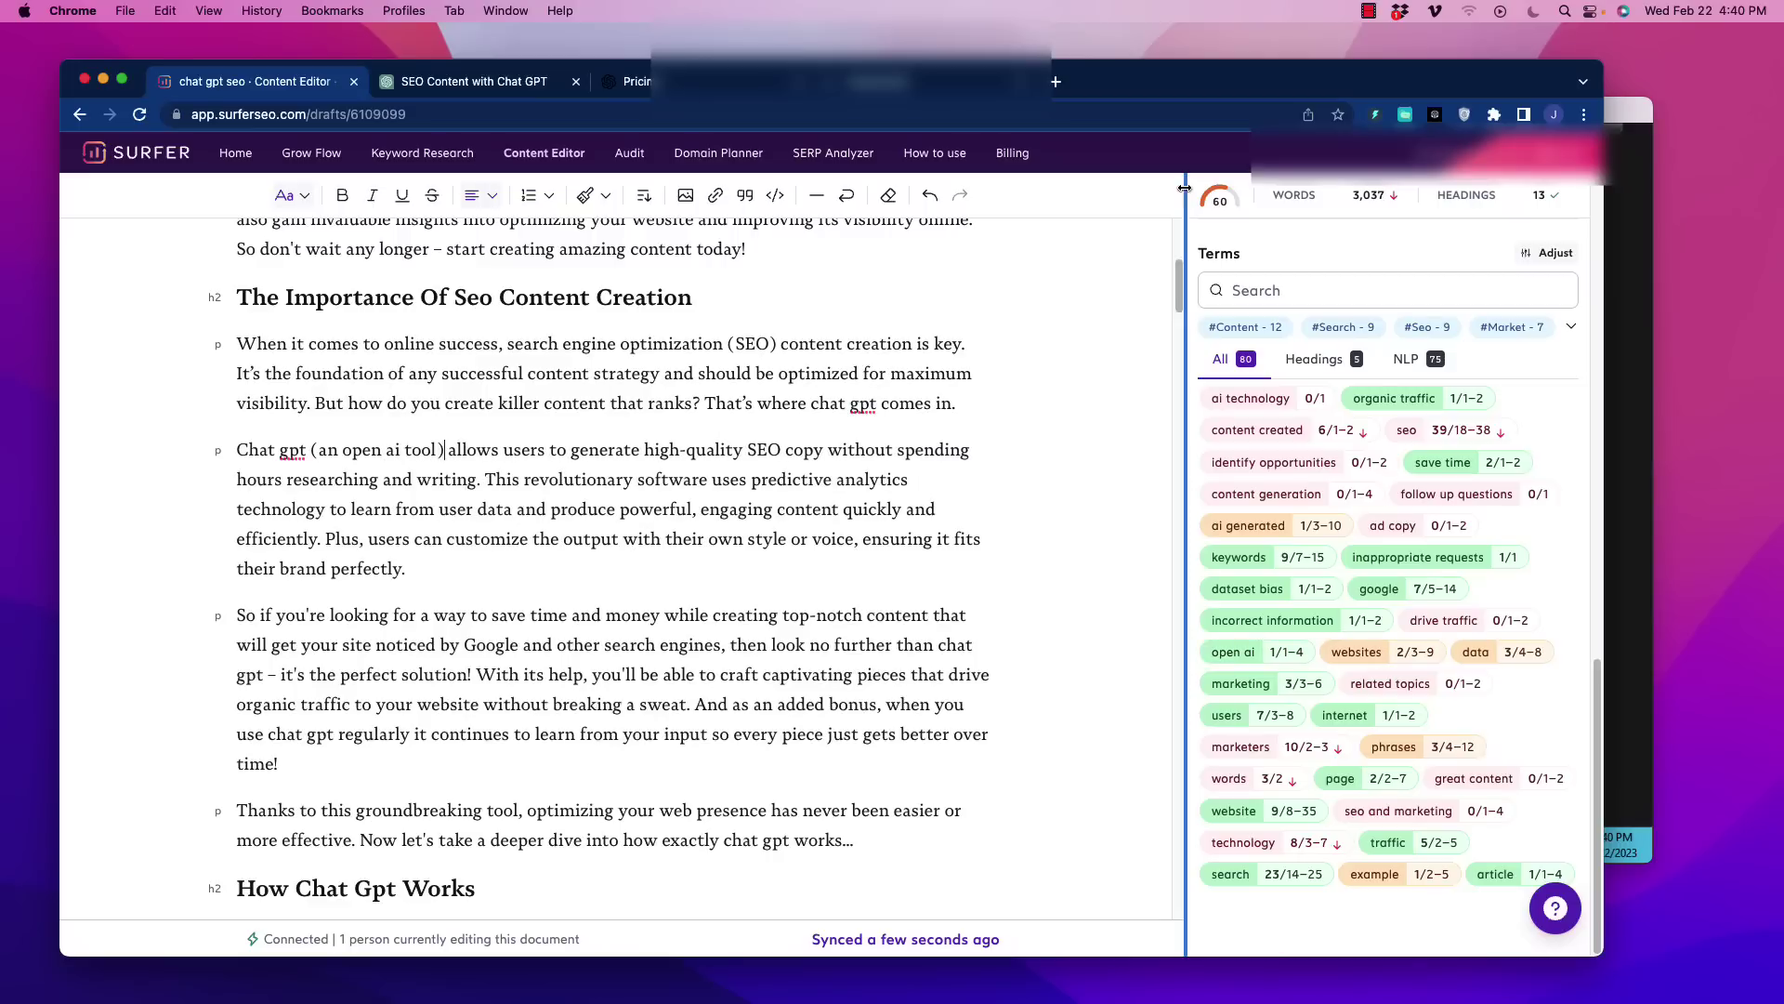
# Append ' for search intent' after 'SEO optimized content'
pyautogui.scroll(1, 1245, 716)
pyautogui.scroll(10, 1245, 716)
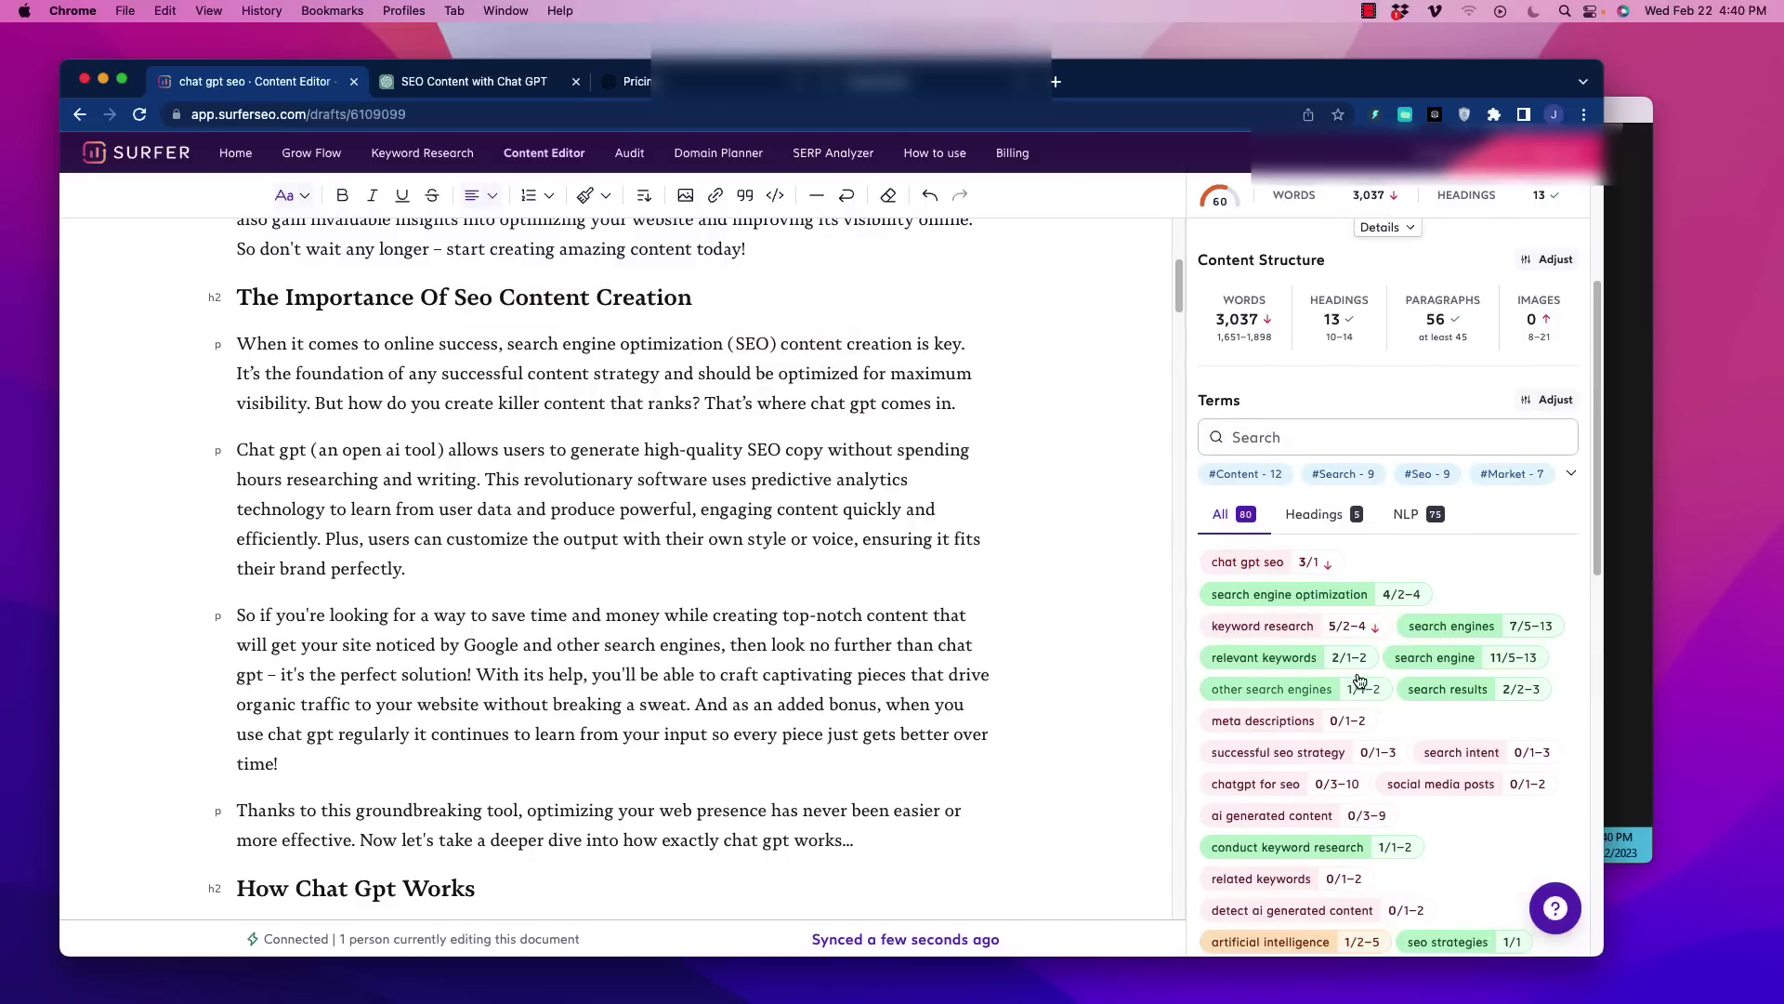
pyautogui.scroll(-1, 1457, 758)
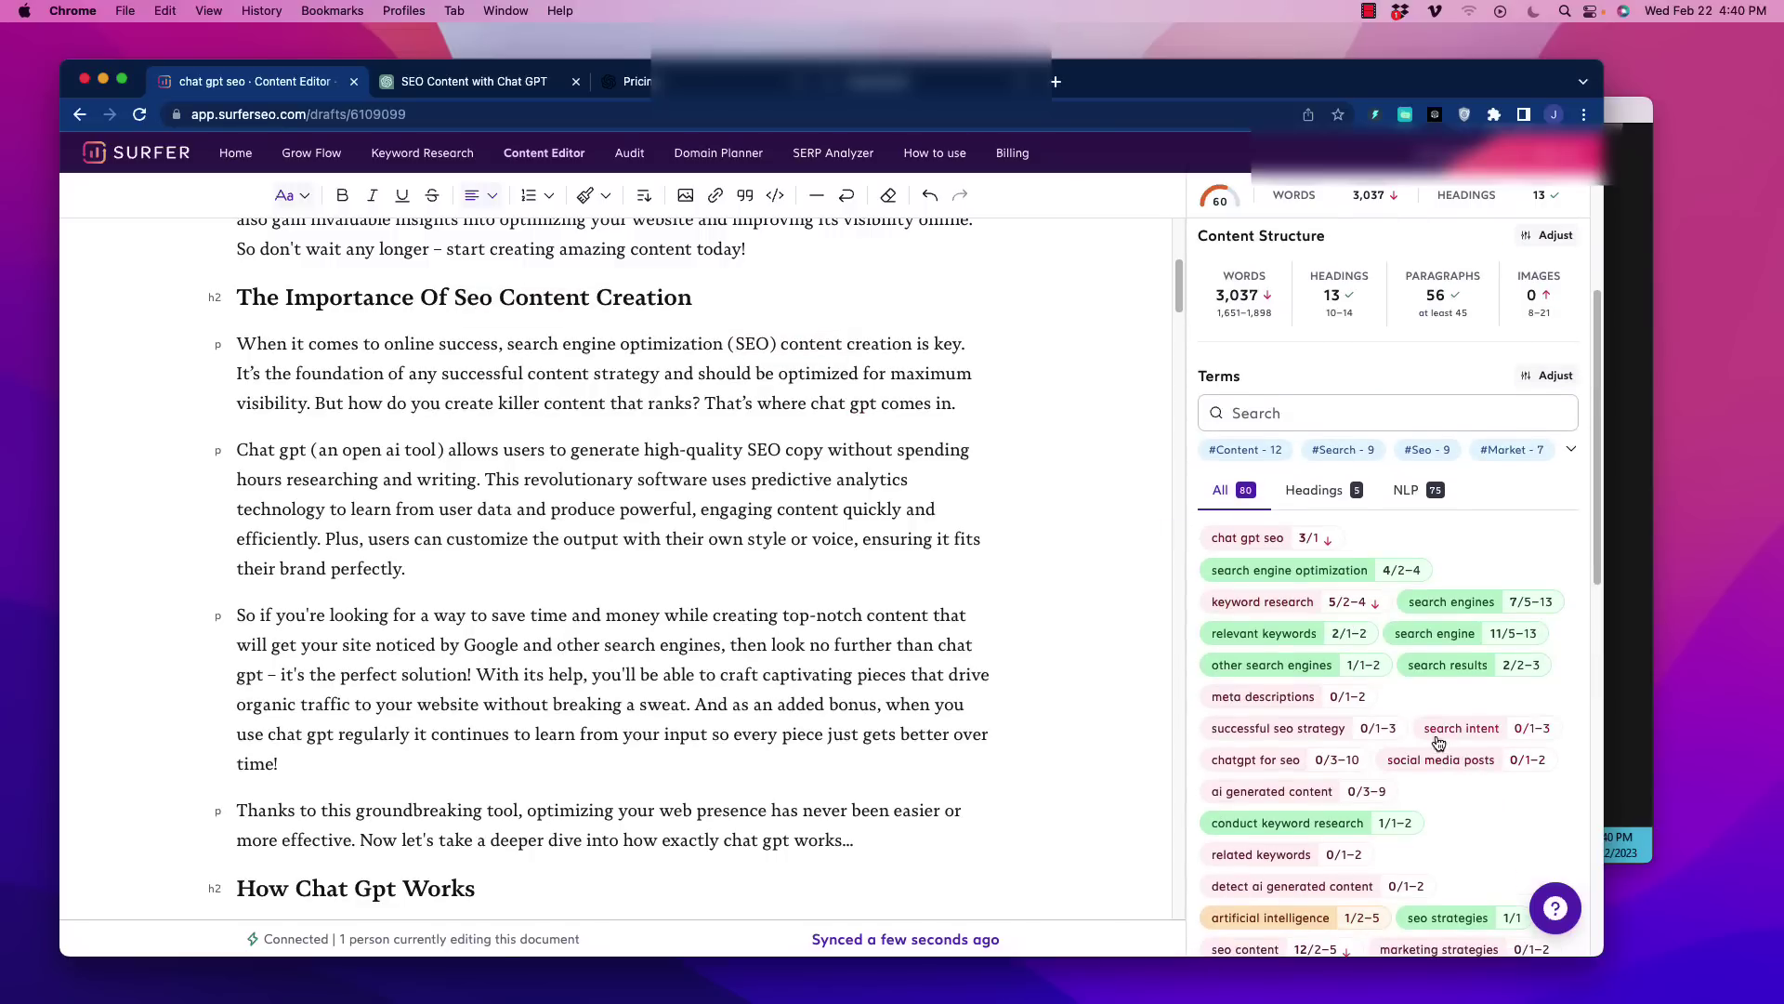
pyautogui.scroll(-3, 331, 660)
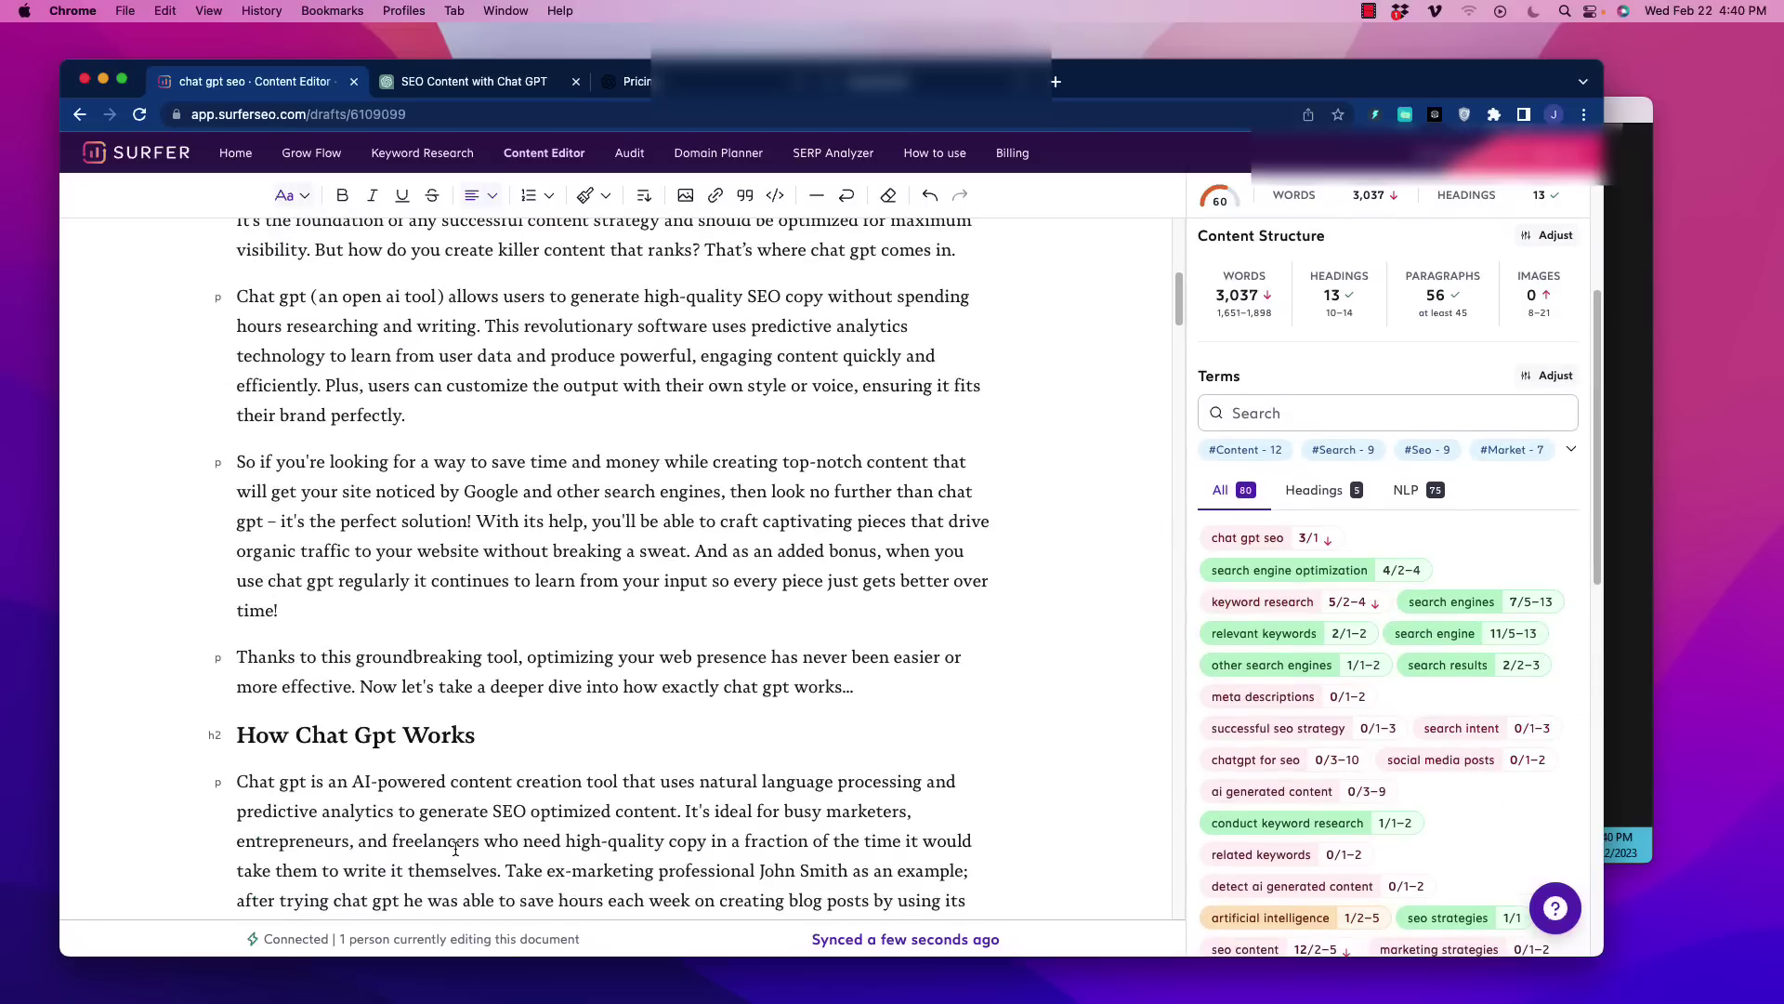
pyautogui.scroll(-3, 595, 762)
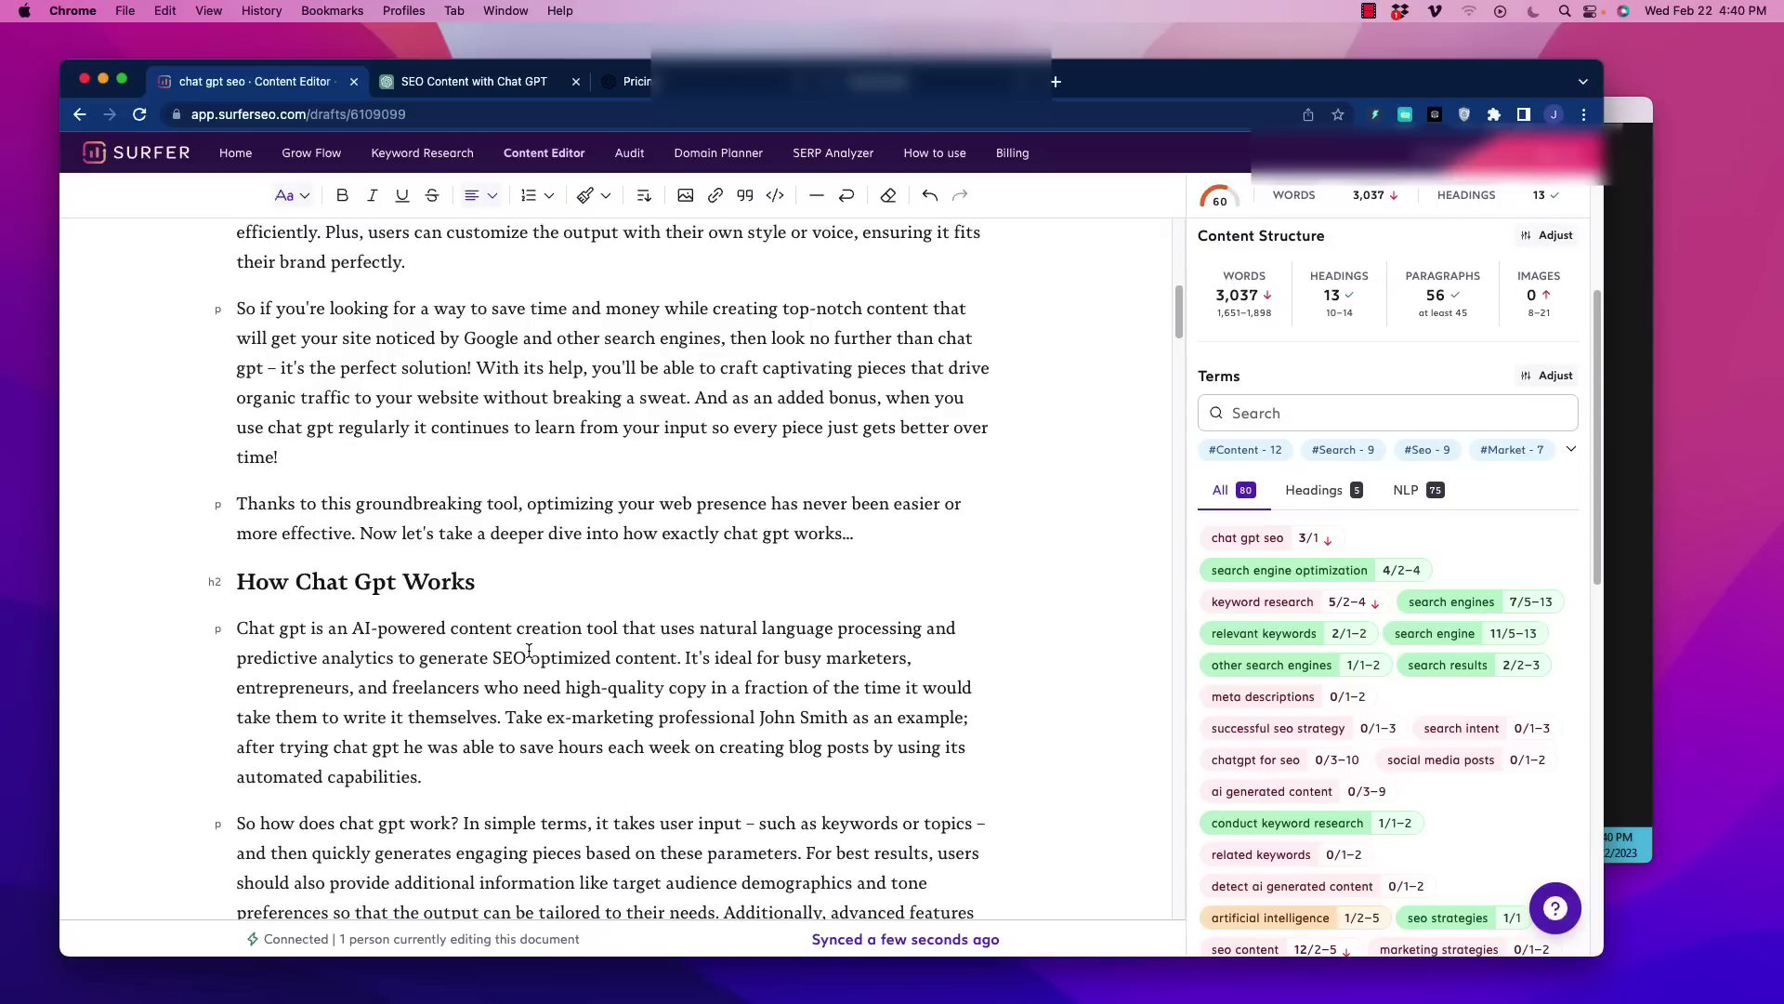
pyautogui.click(676, 660)
pyautogui.write('for search ')
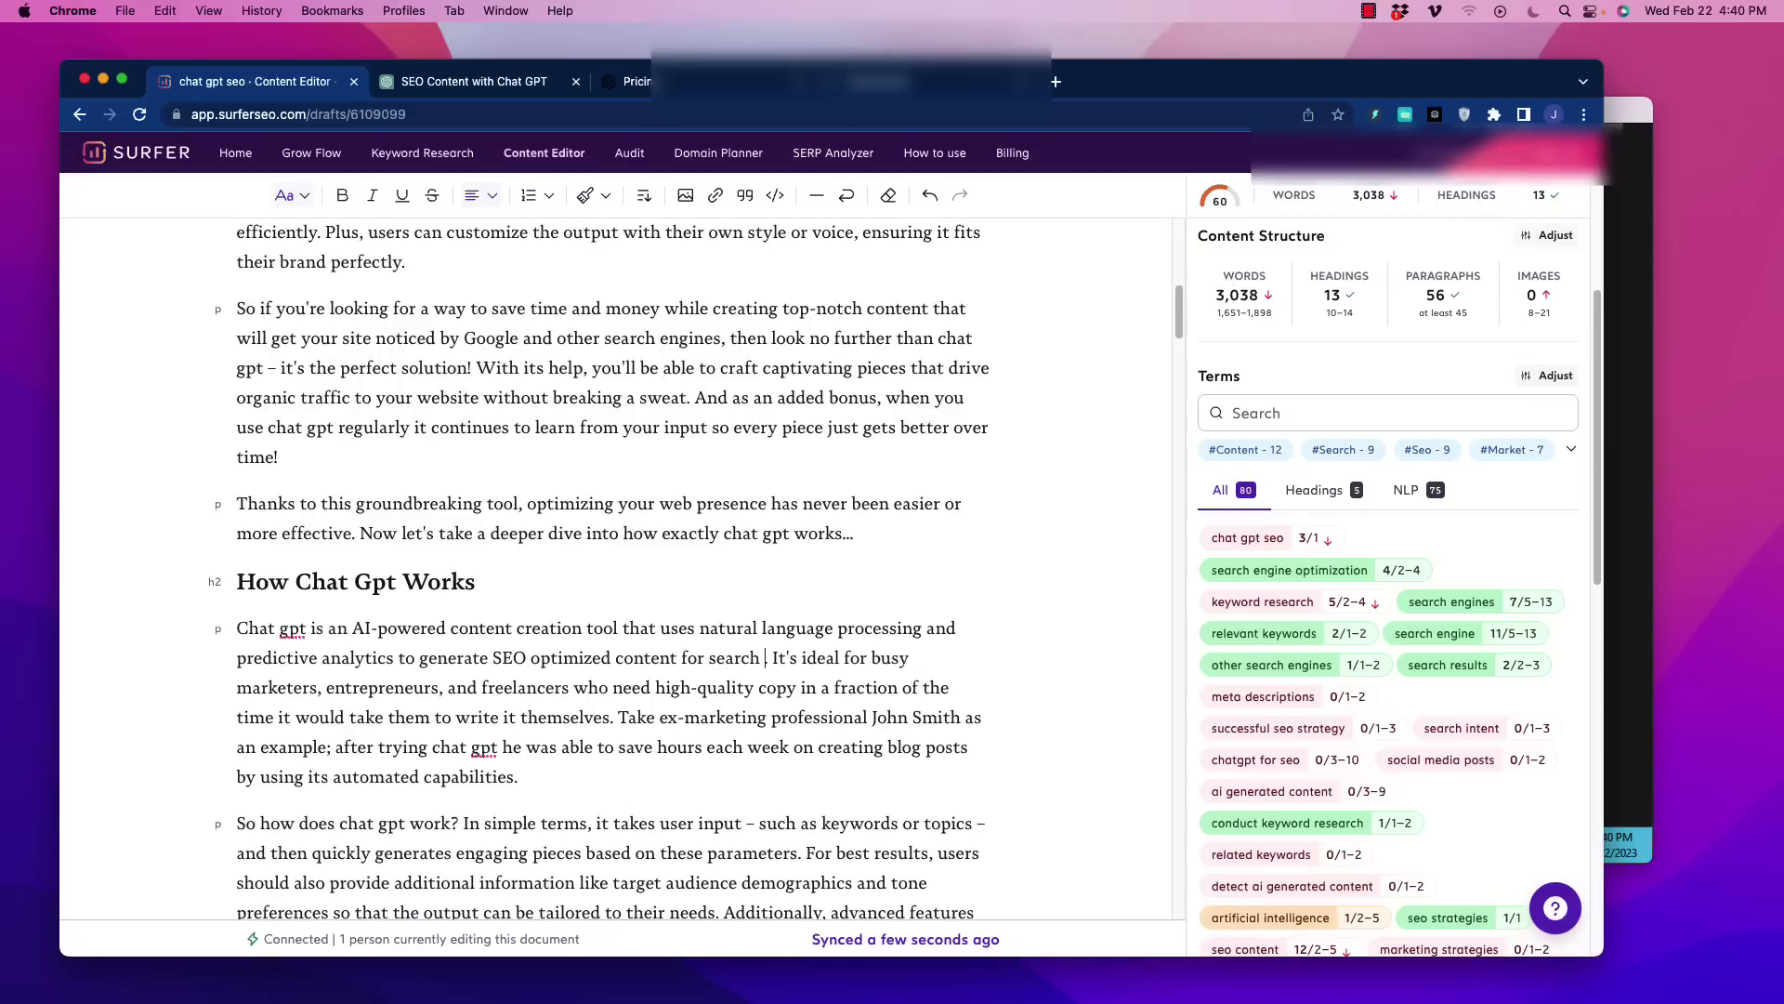
pyautogui.write('intent')
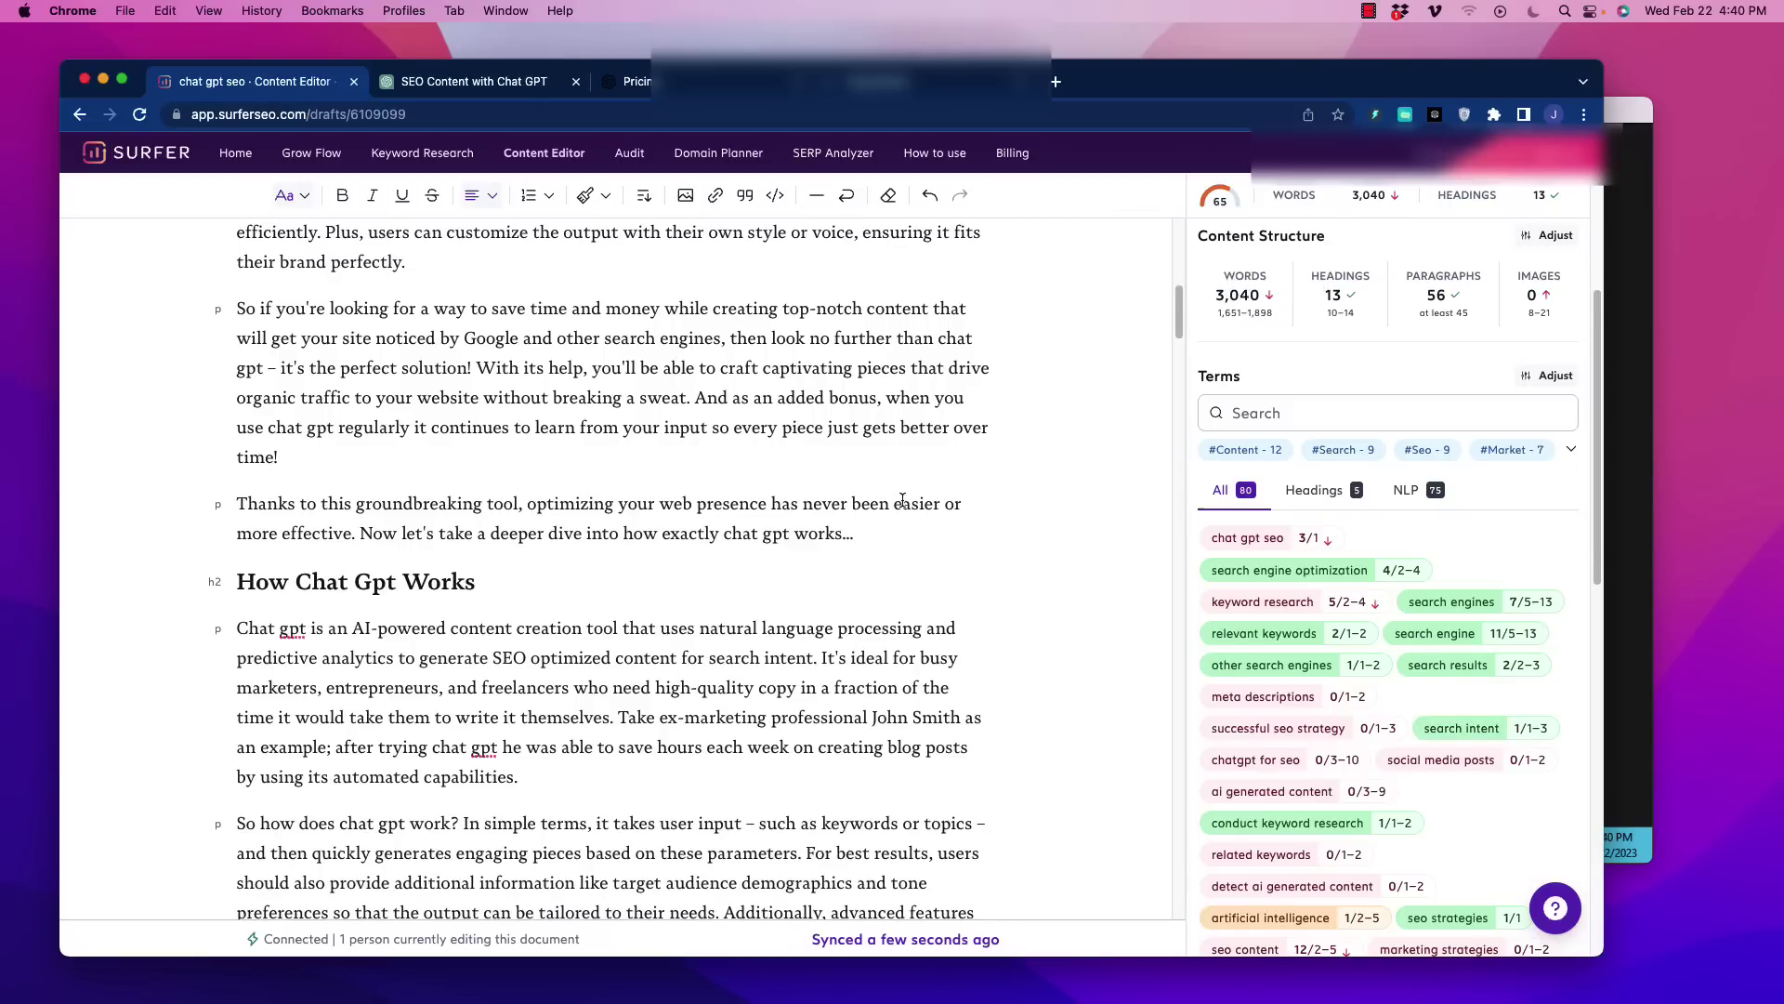
pyautogui.scroll(-3, 683, 643)
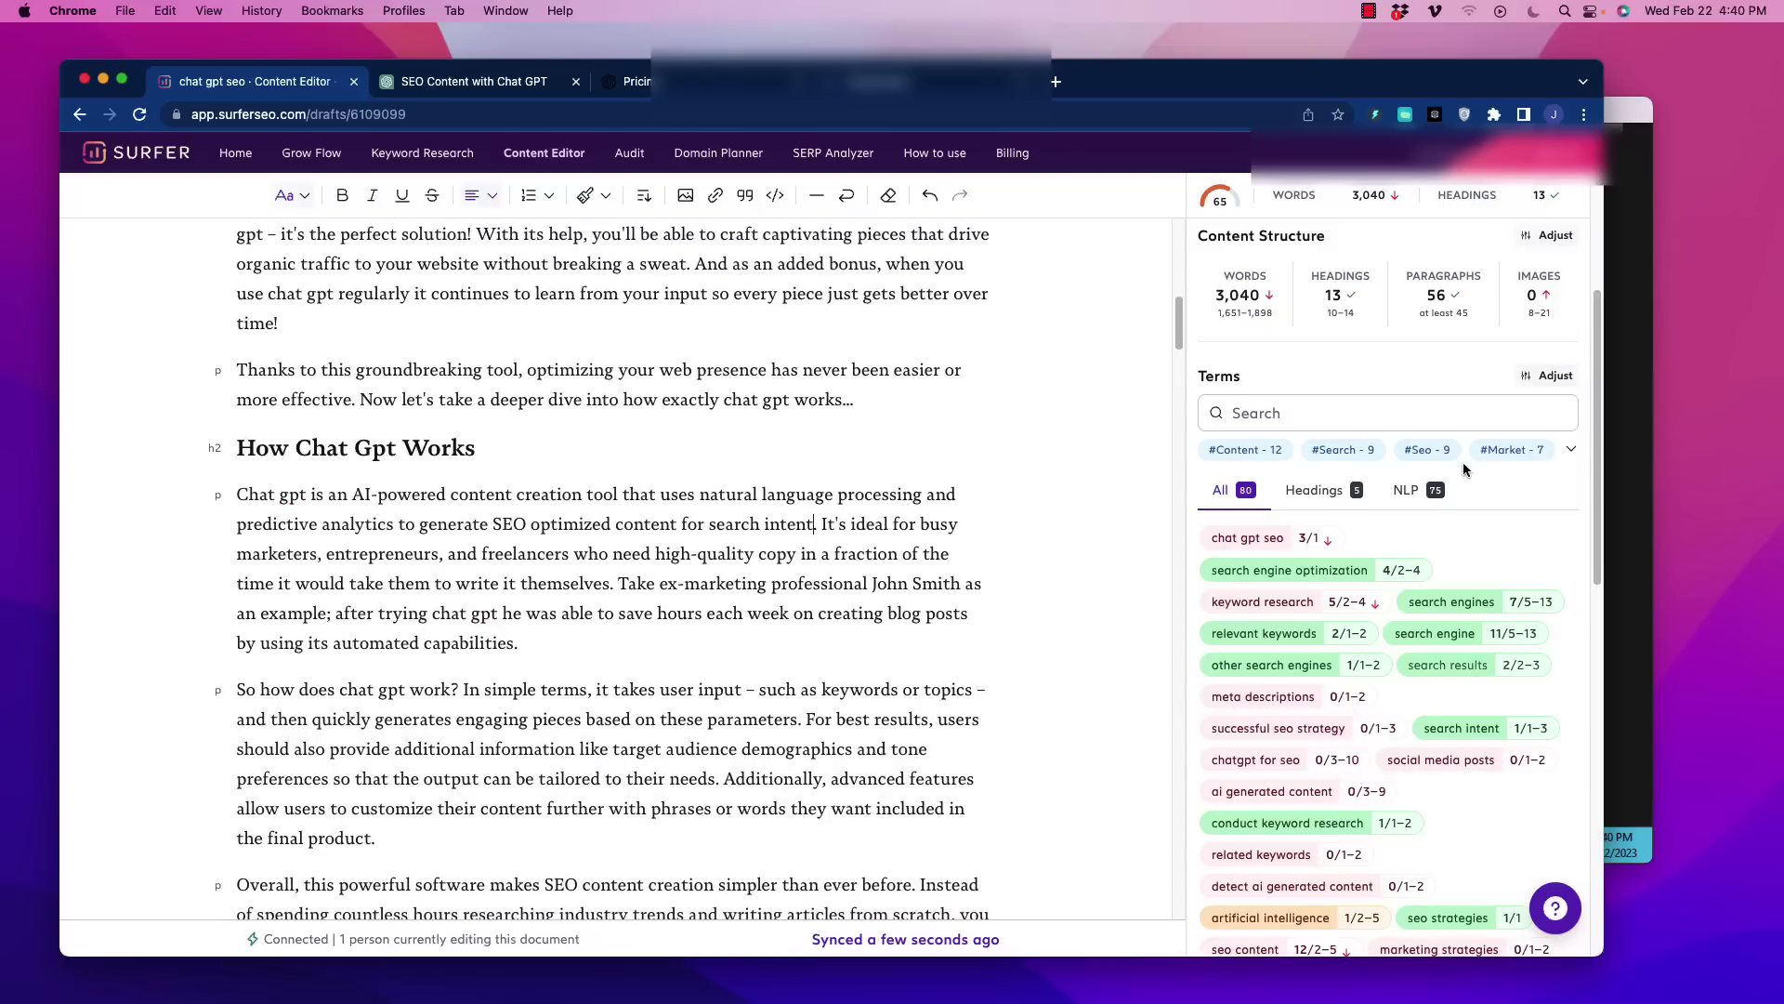
pyautogui.scroll(4, 1474, 462)
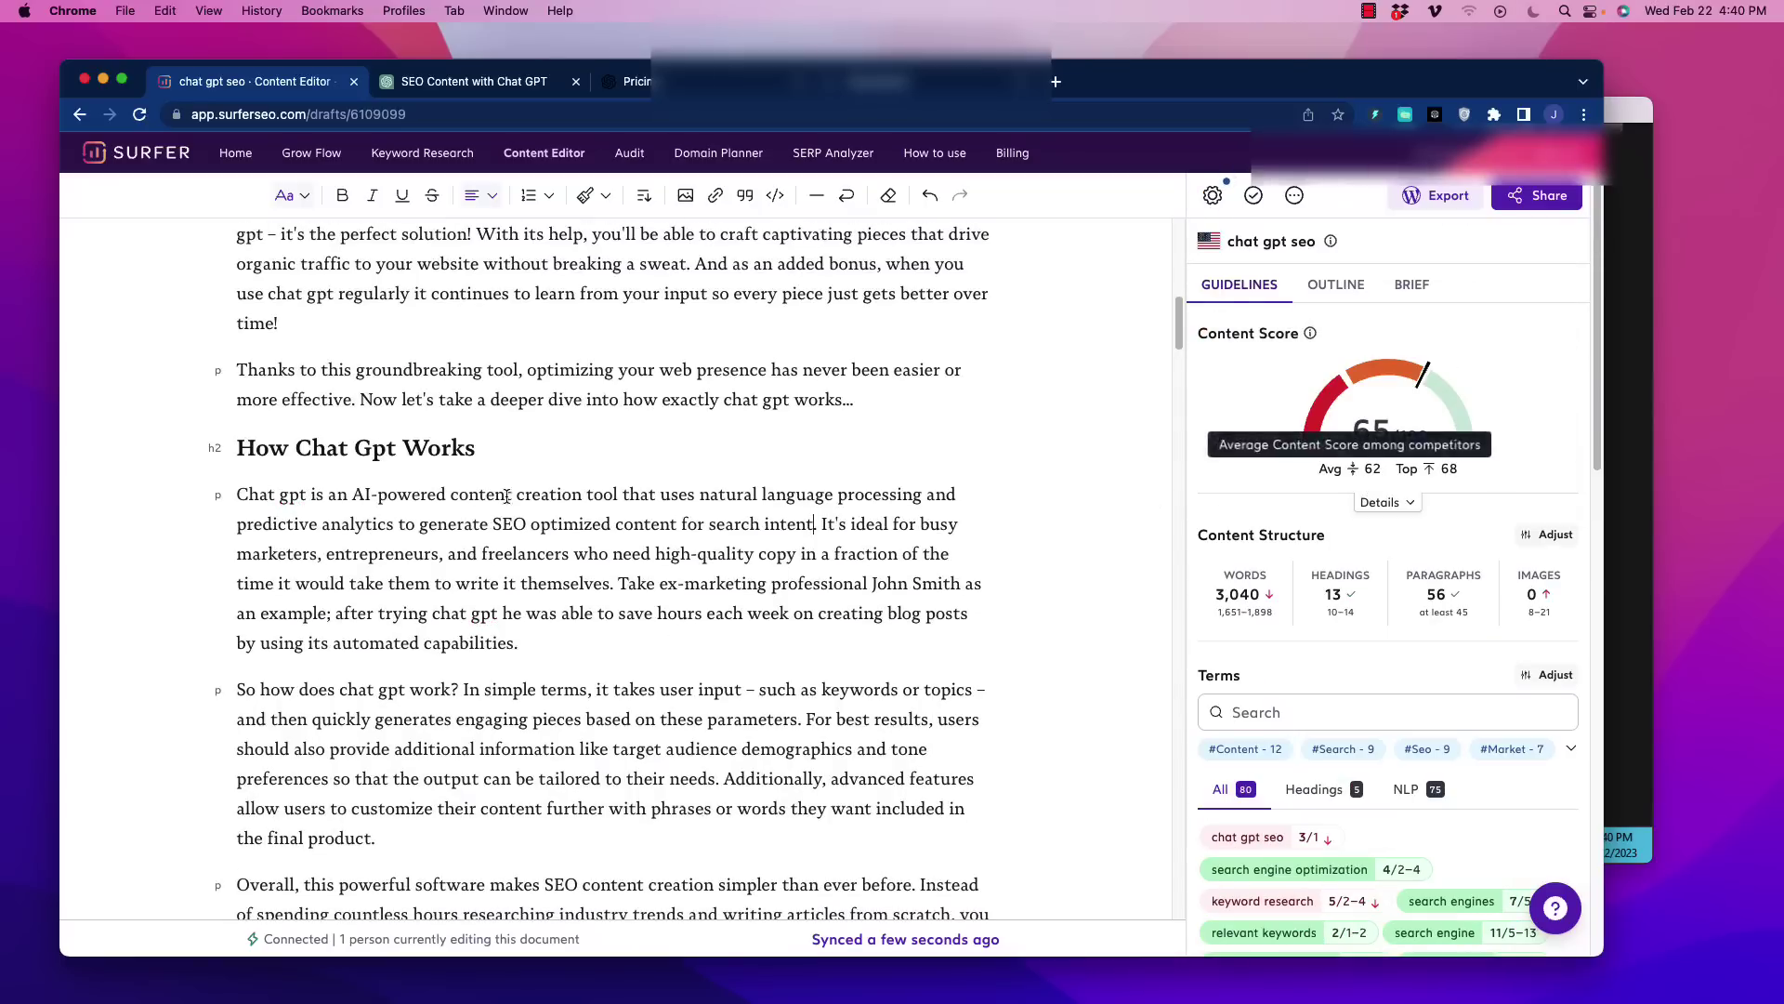
pyautogui.scroll(-2, 1342, 841)
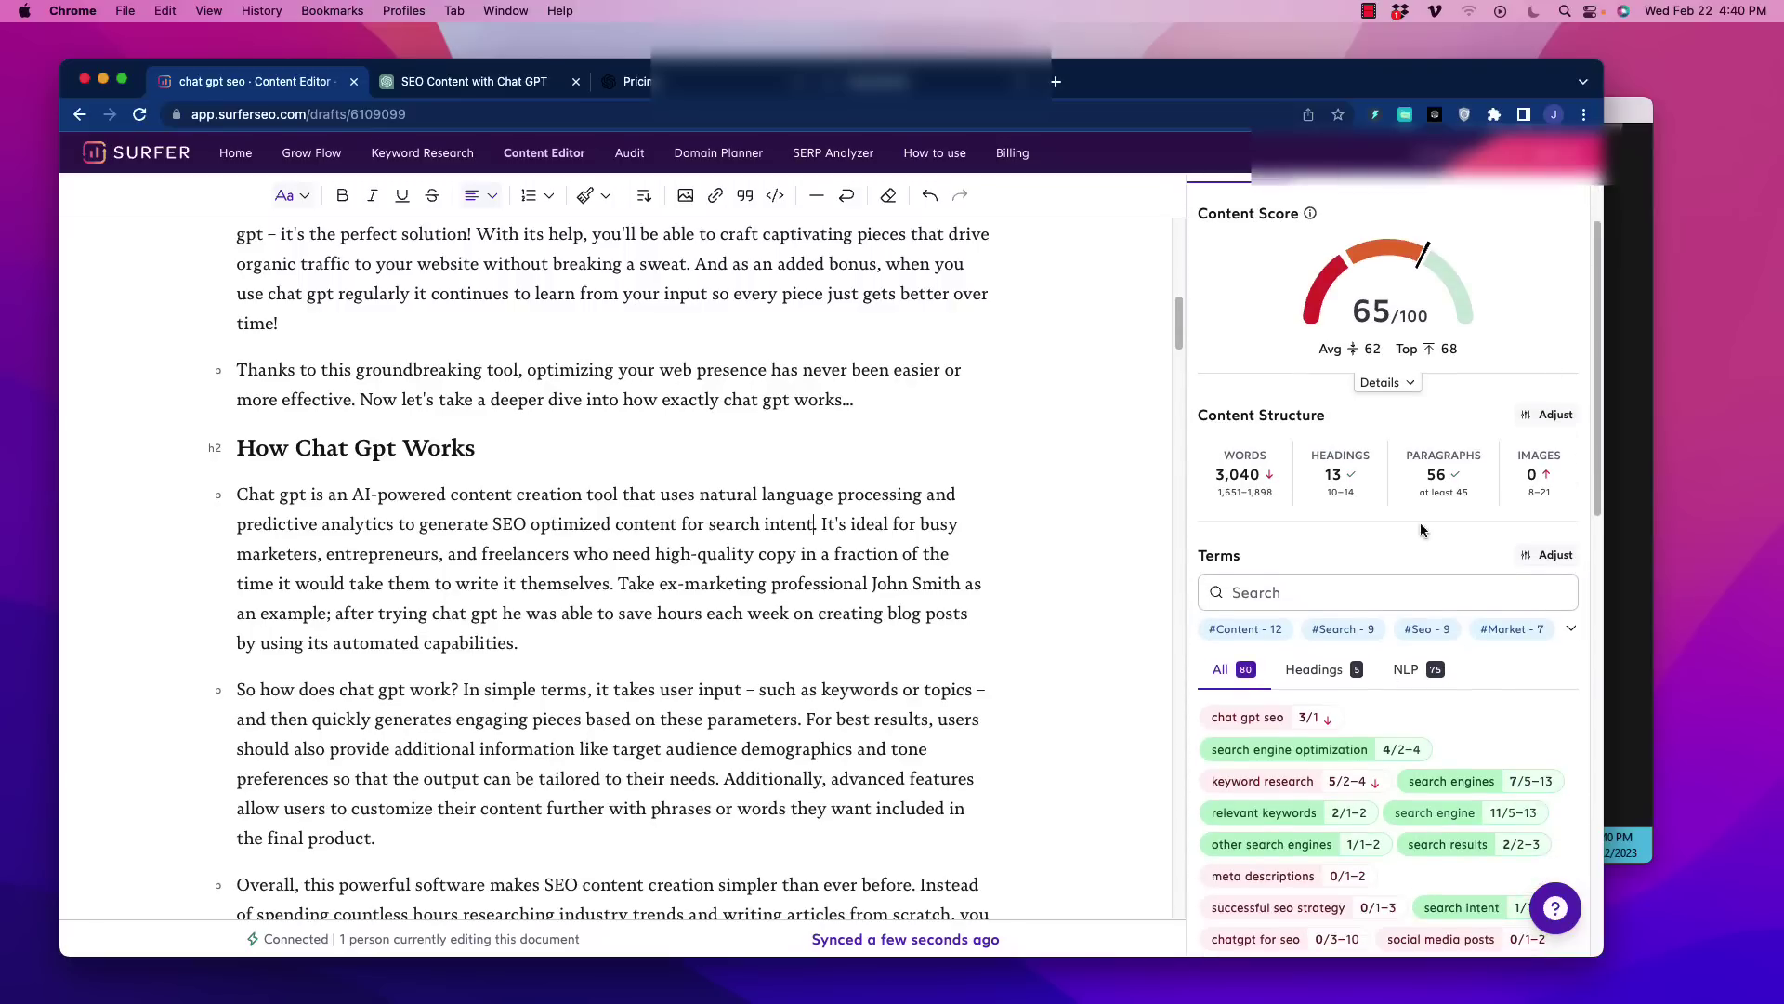
pyautogui.moveTo(1411, 317)
pyautogui.scroll(-6, 529, 643)
pyautogui.scroll(-12, 629, 630)
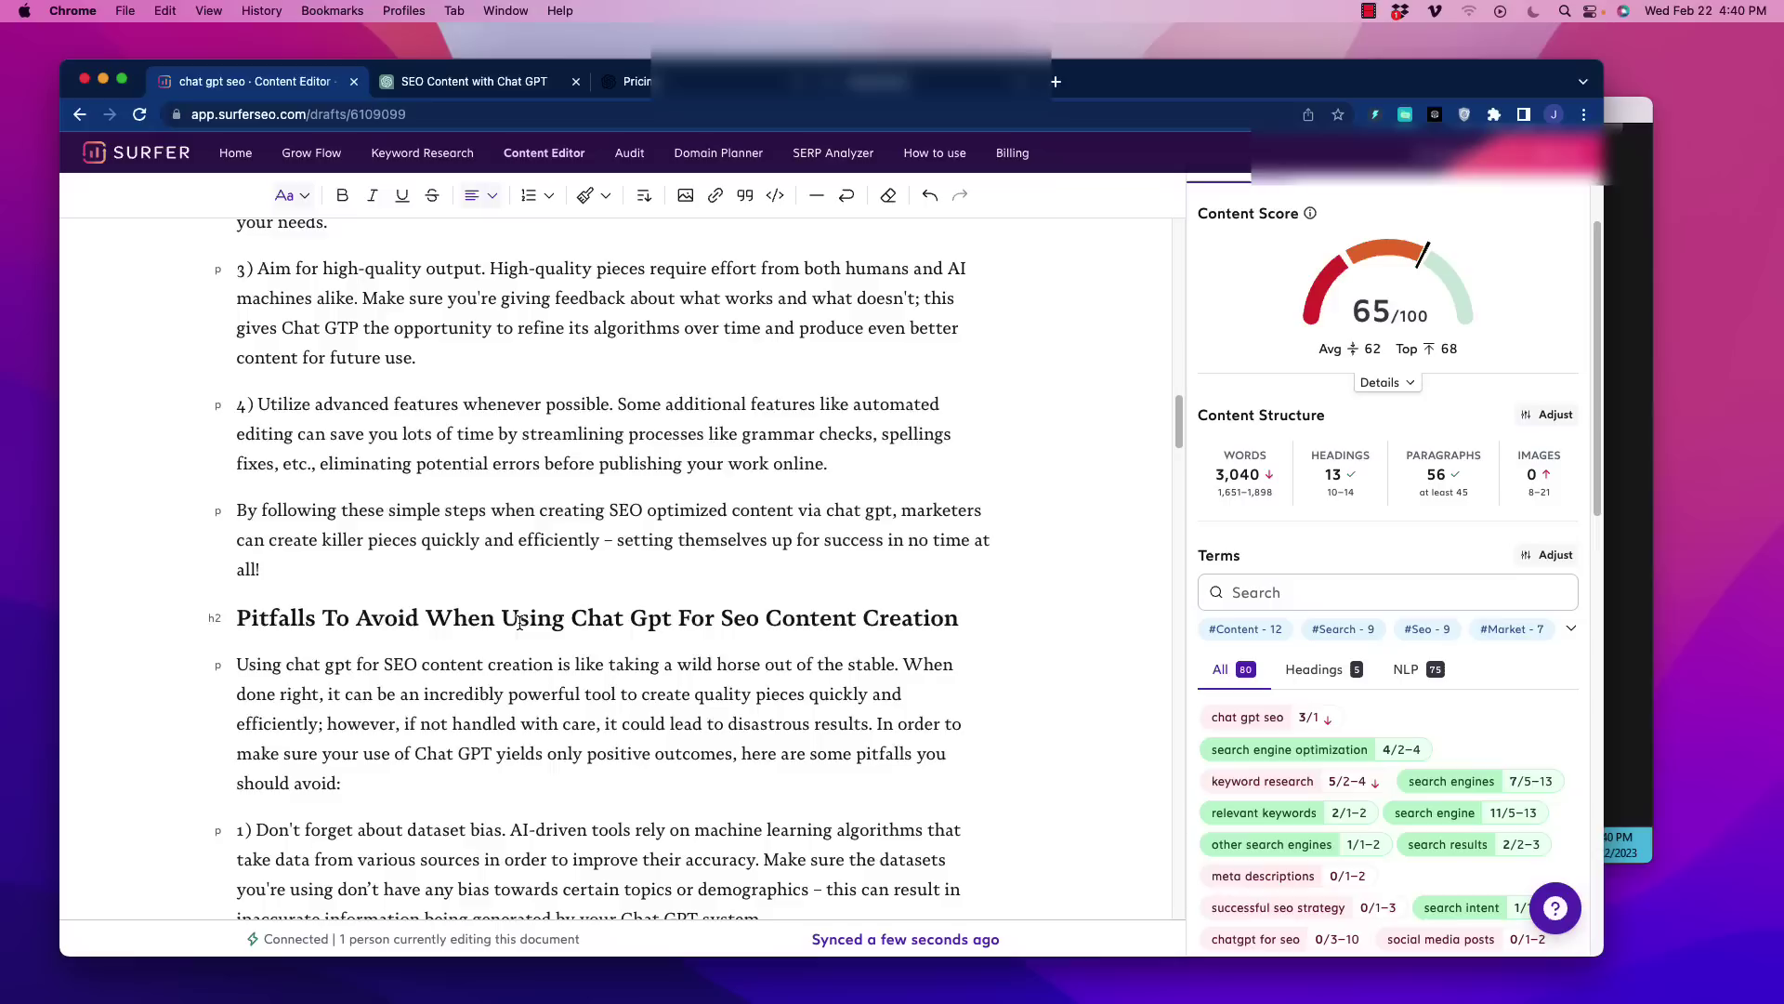
pyautogui.scroll(-15, 420, 623)
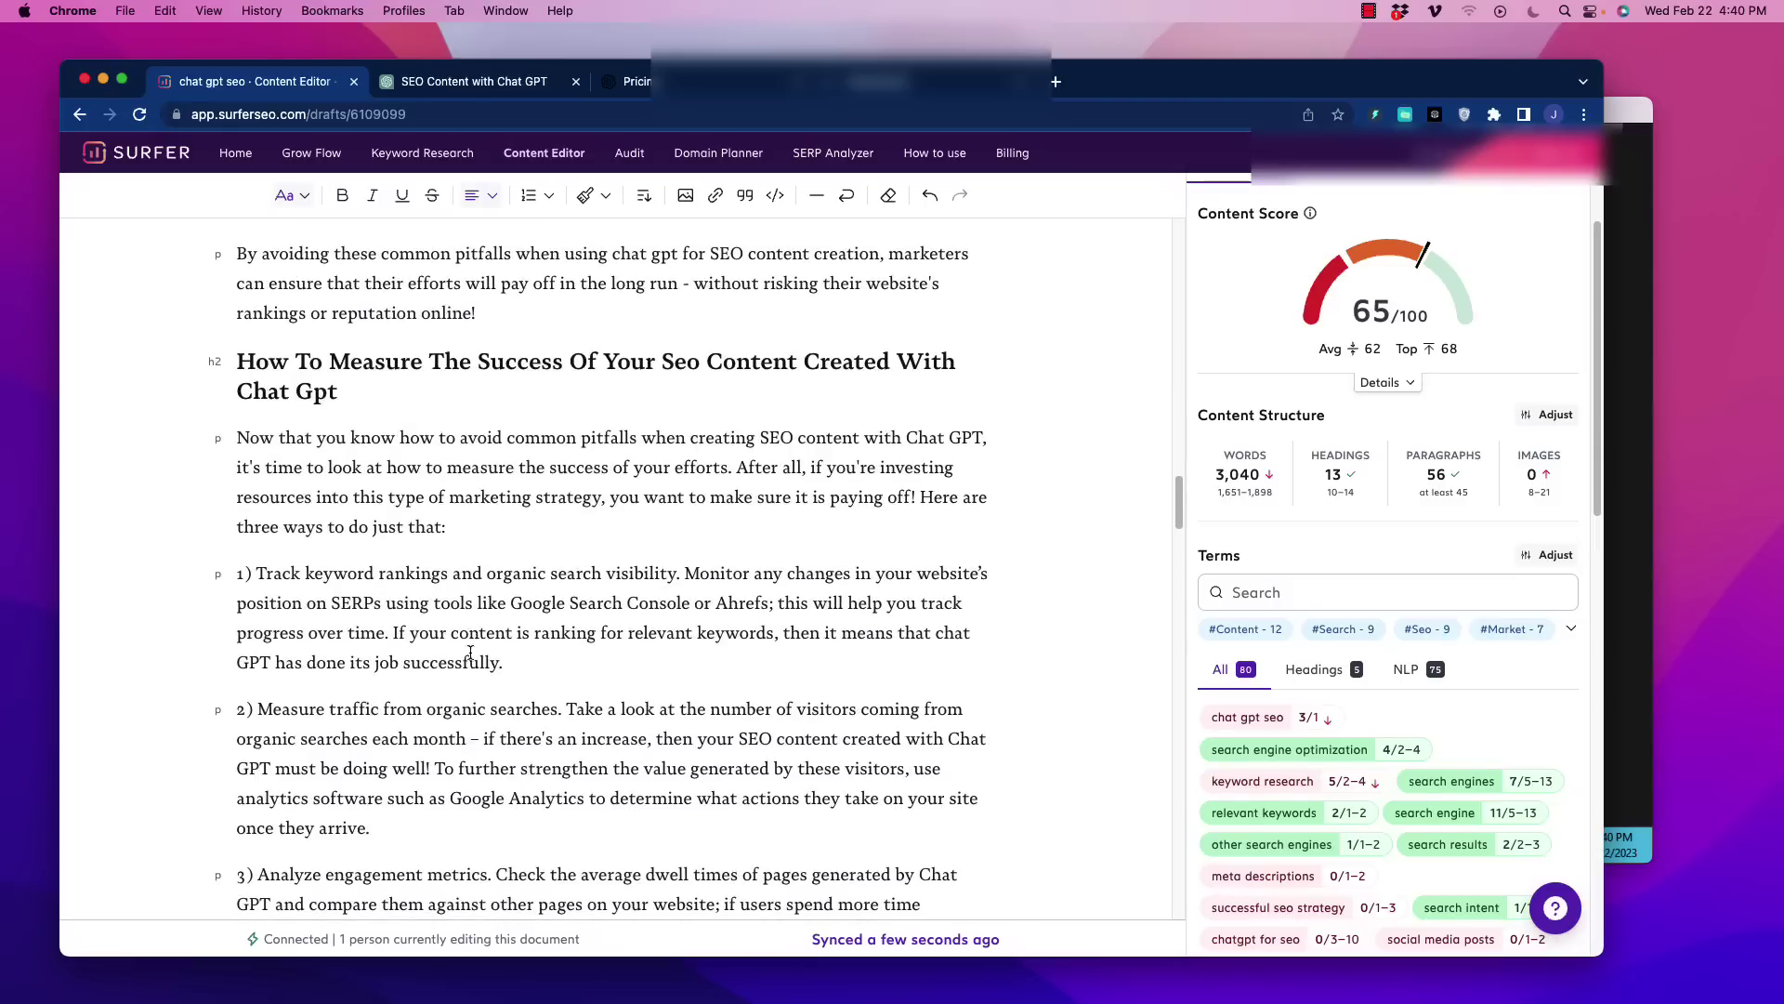
pyautogui.scroll(-14, 455, 620)
pyautogui.scroll(-2, 492, 646)
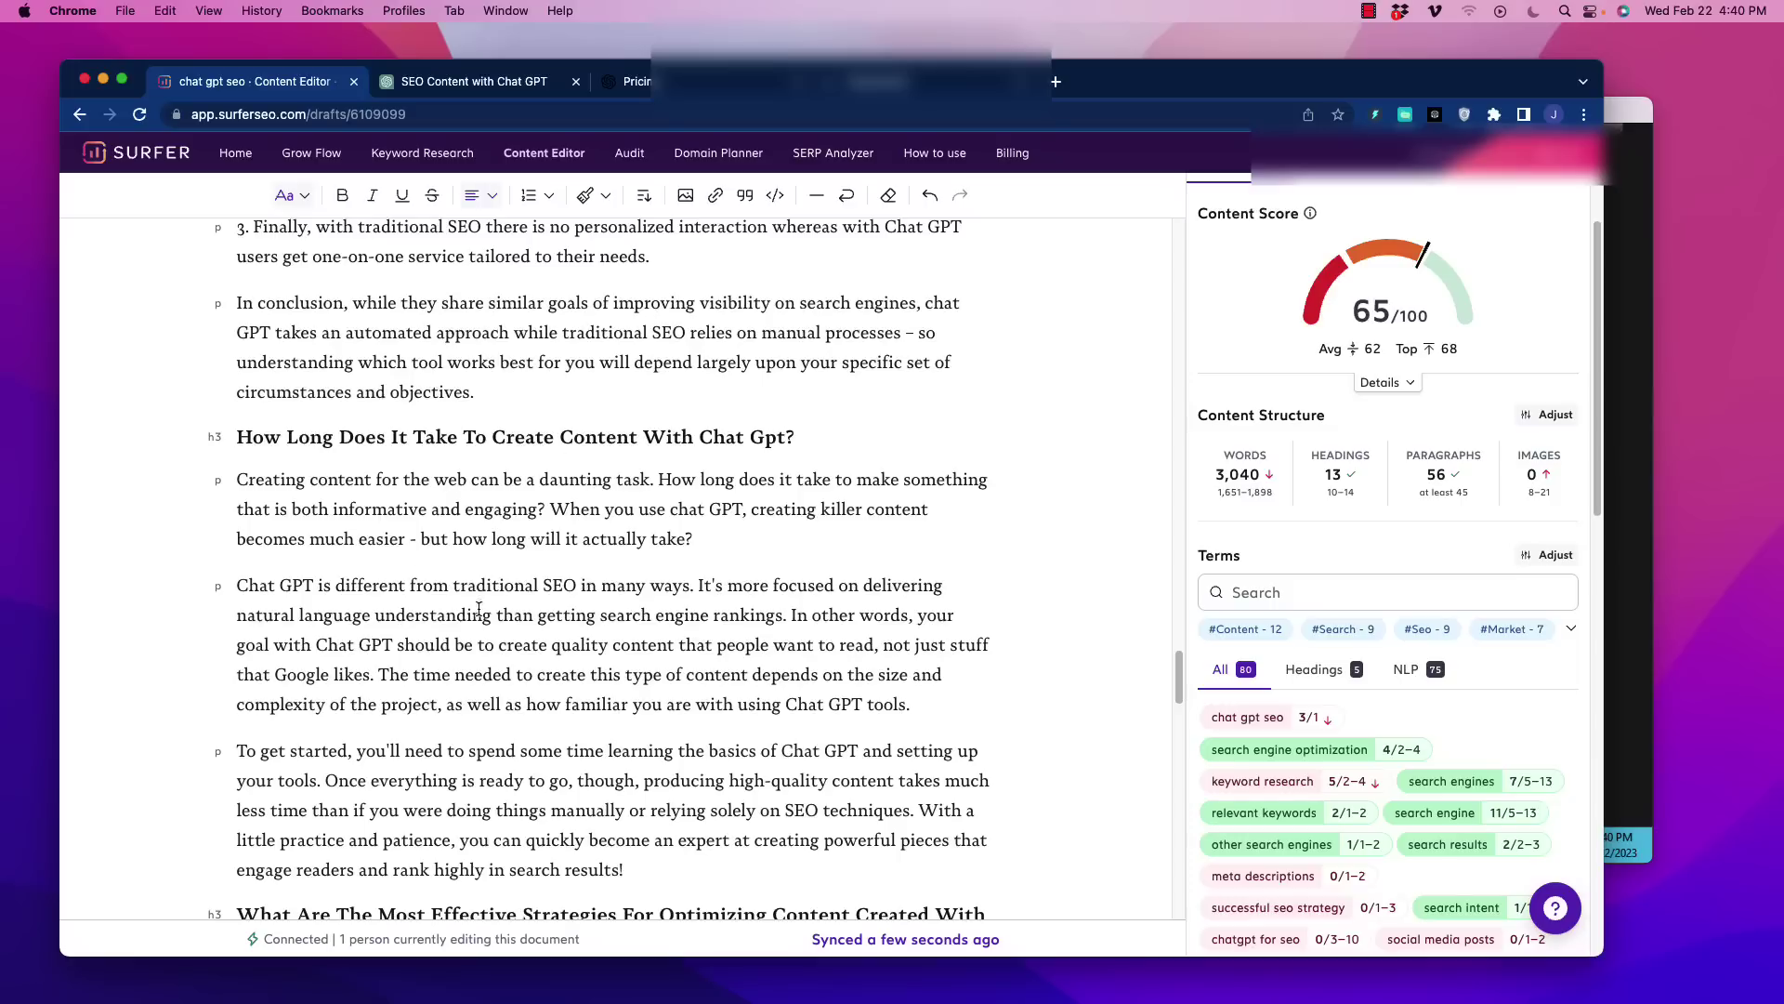
pyautogui.scroll(-6, 560, 606)
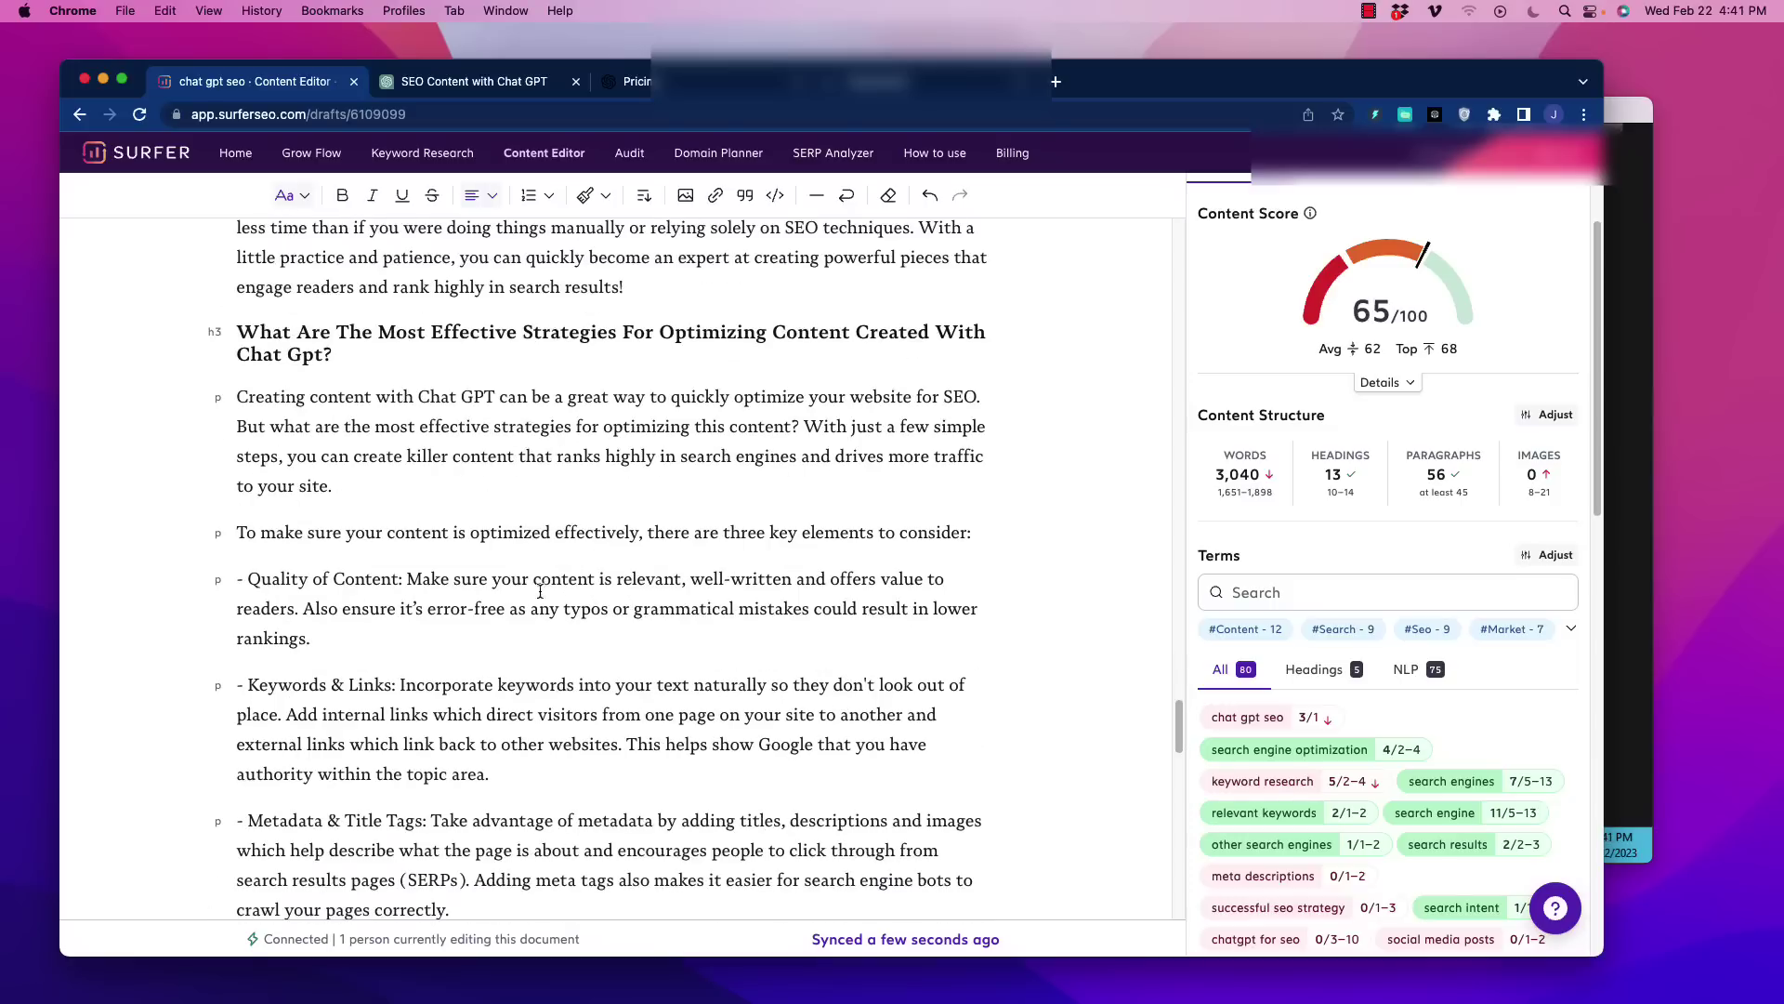
pyautogui.scroll(20, 644, 548)
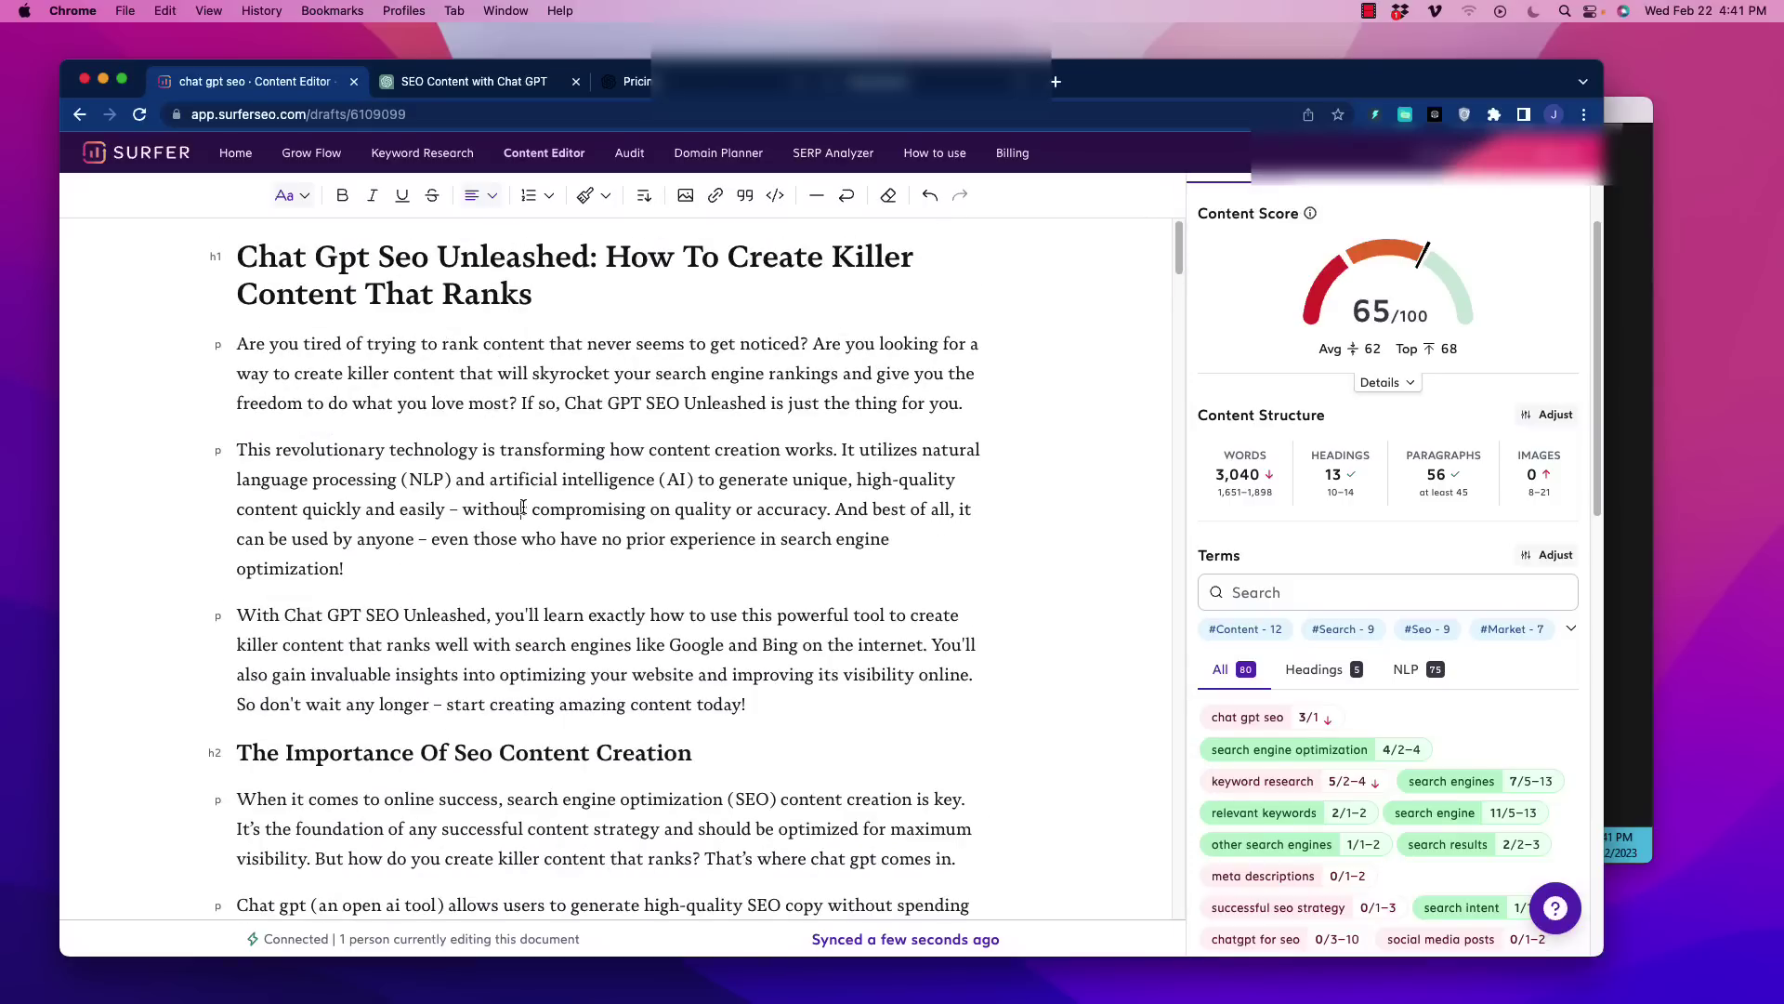
# Select the whole article from its closing line up to the 'Chat Gpt Seo Unleashed' title and copy it
pyautogui.scroll(-15, 654, 530)
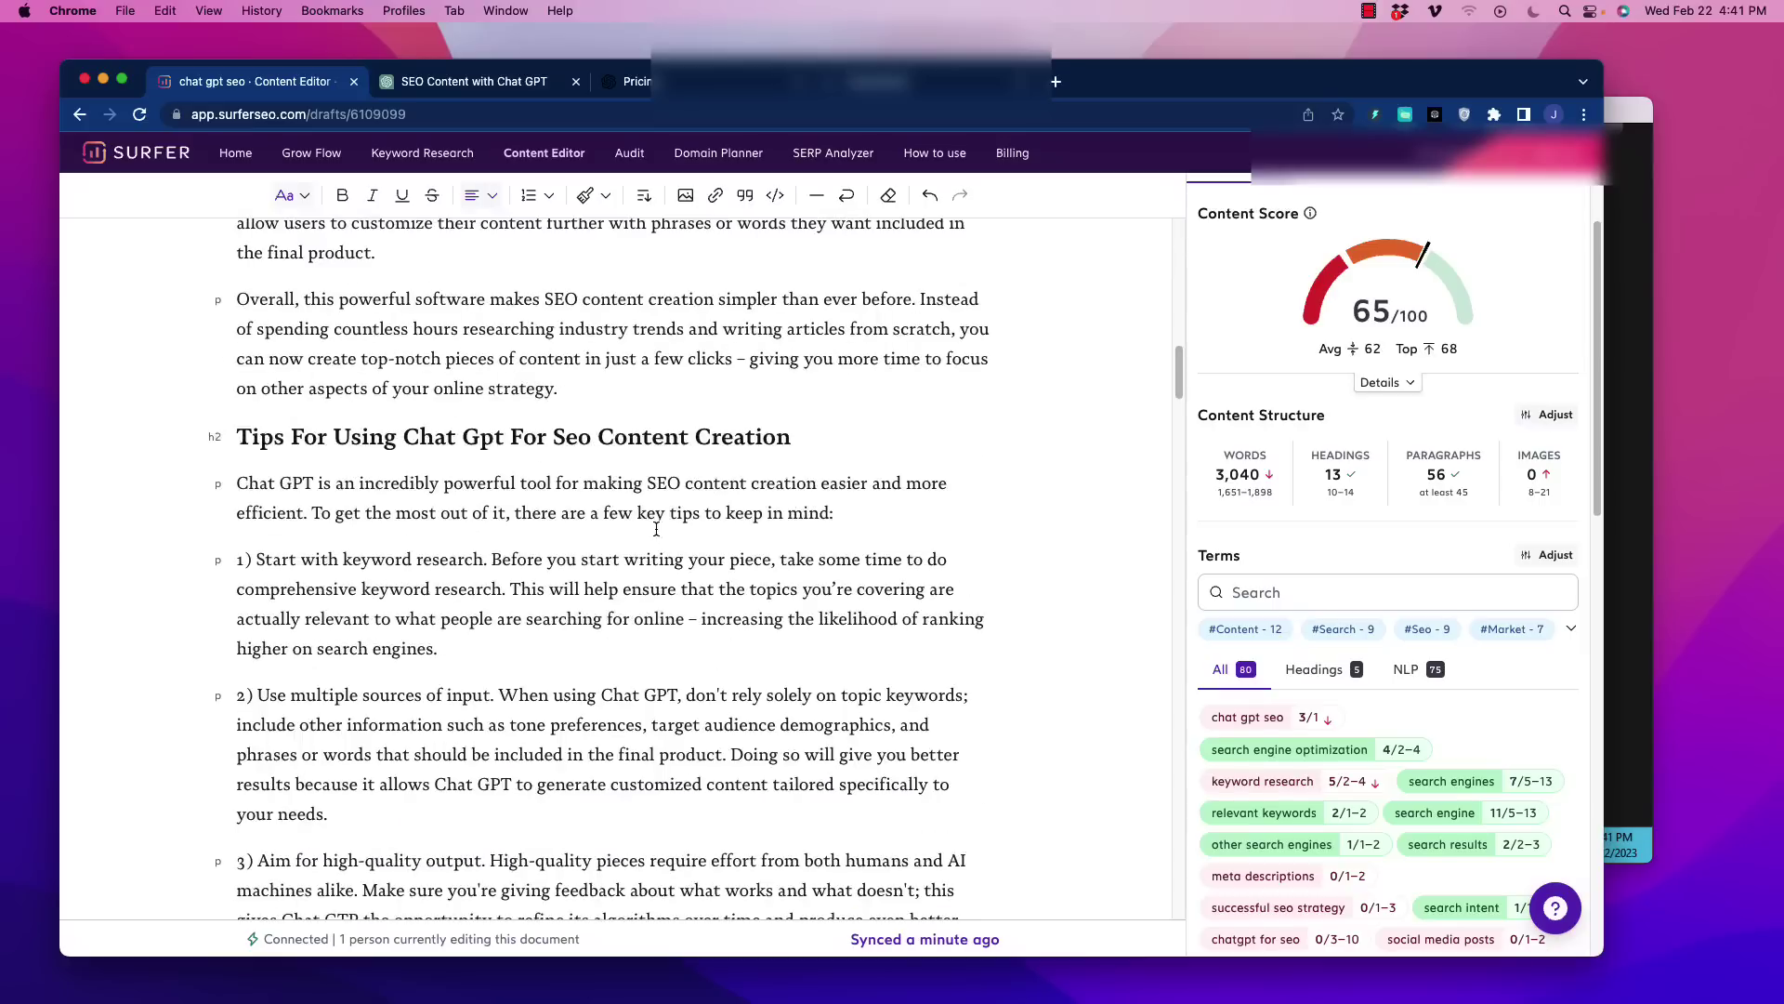
pyautogui.scroll(-20, 653, 529)
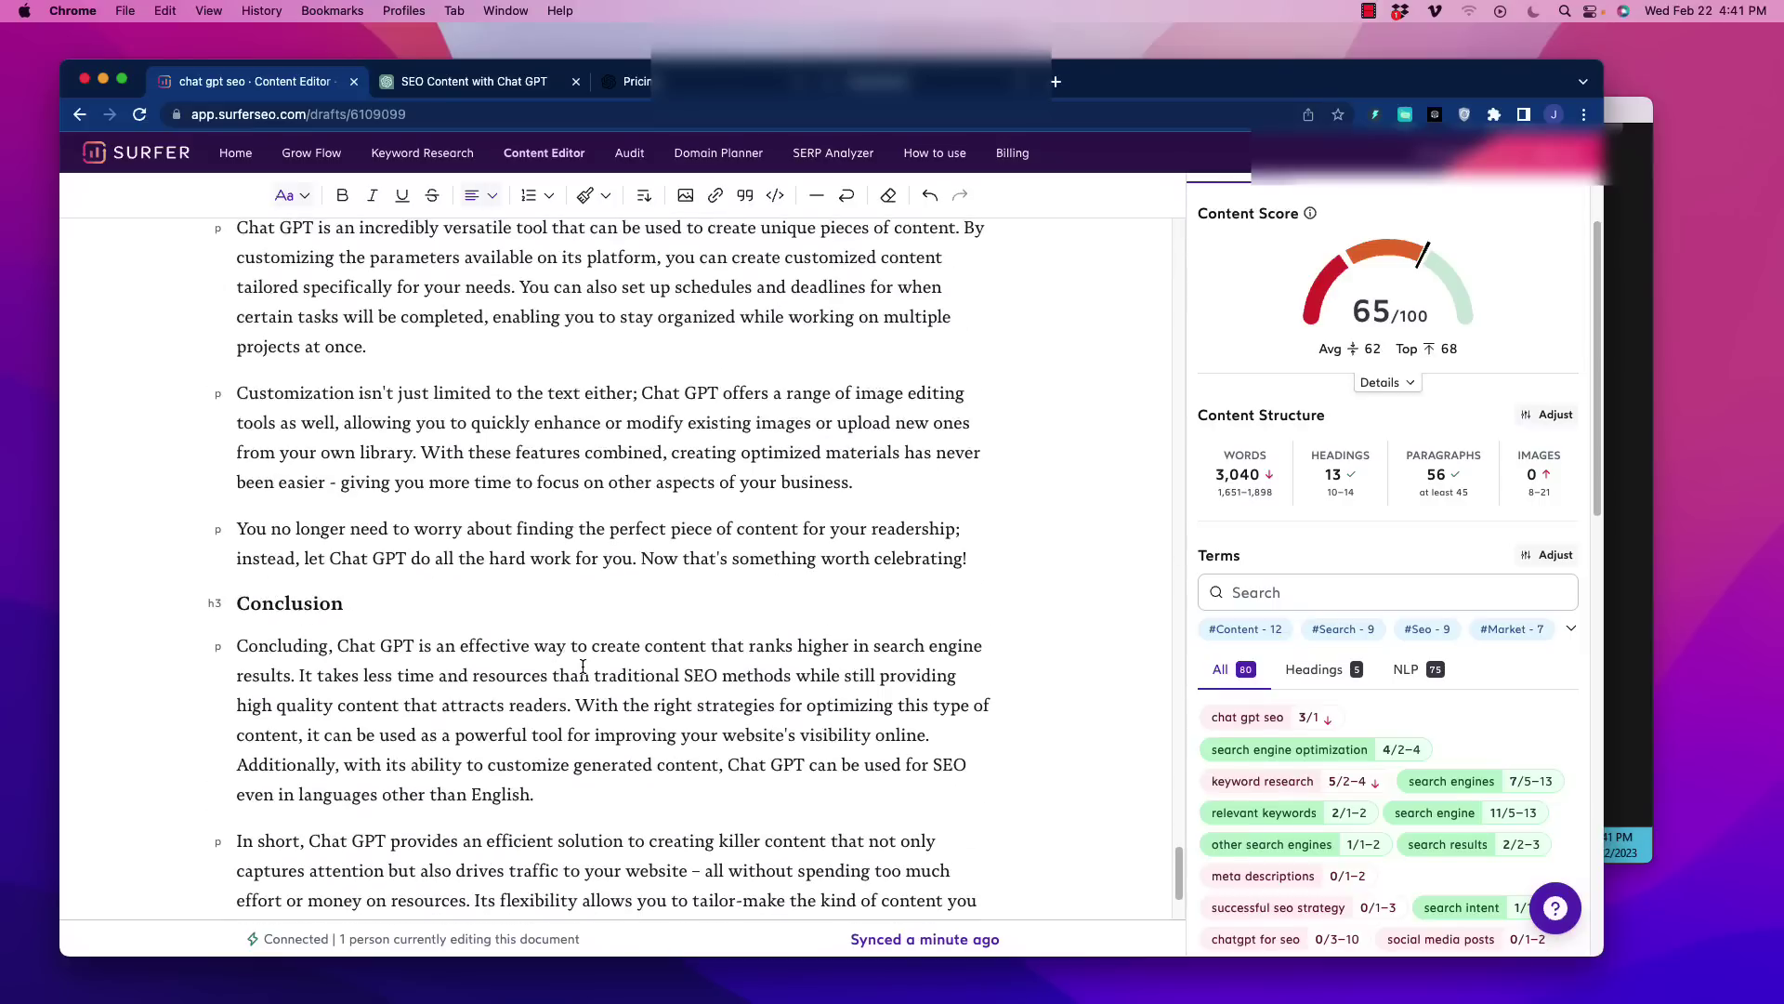
pyautogui.scroll(-3, 583, 666)
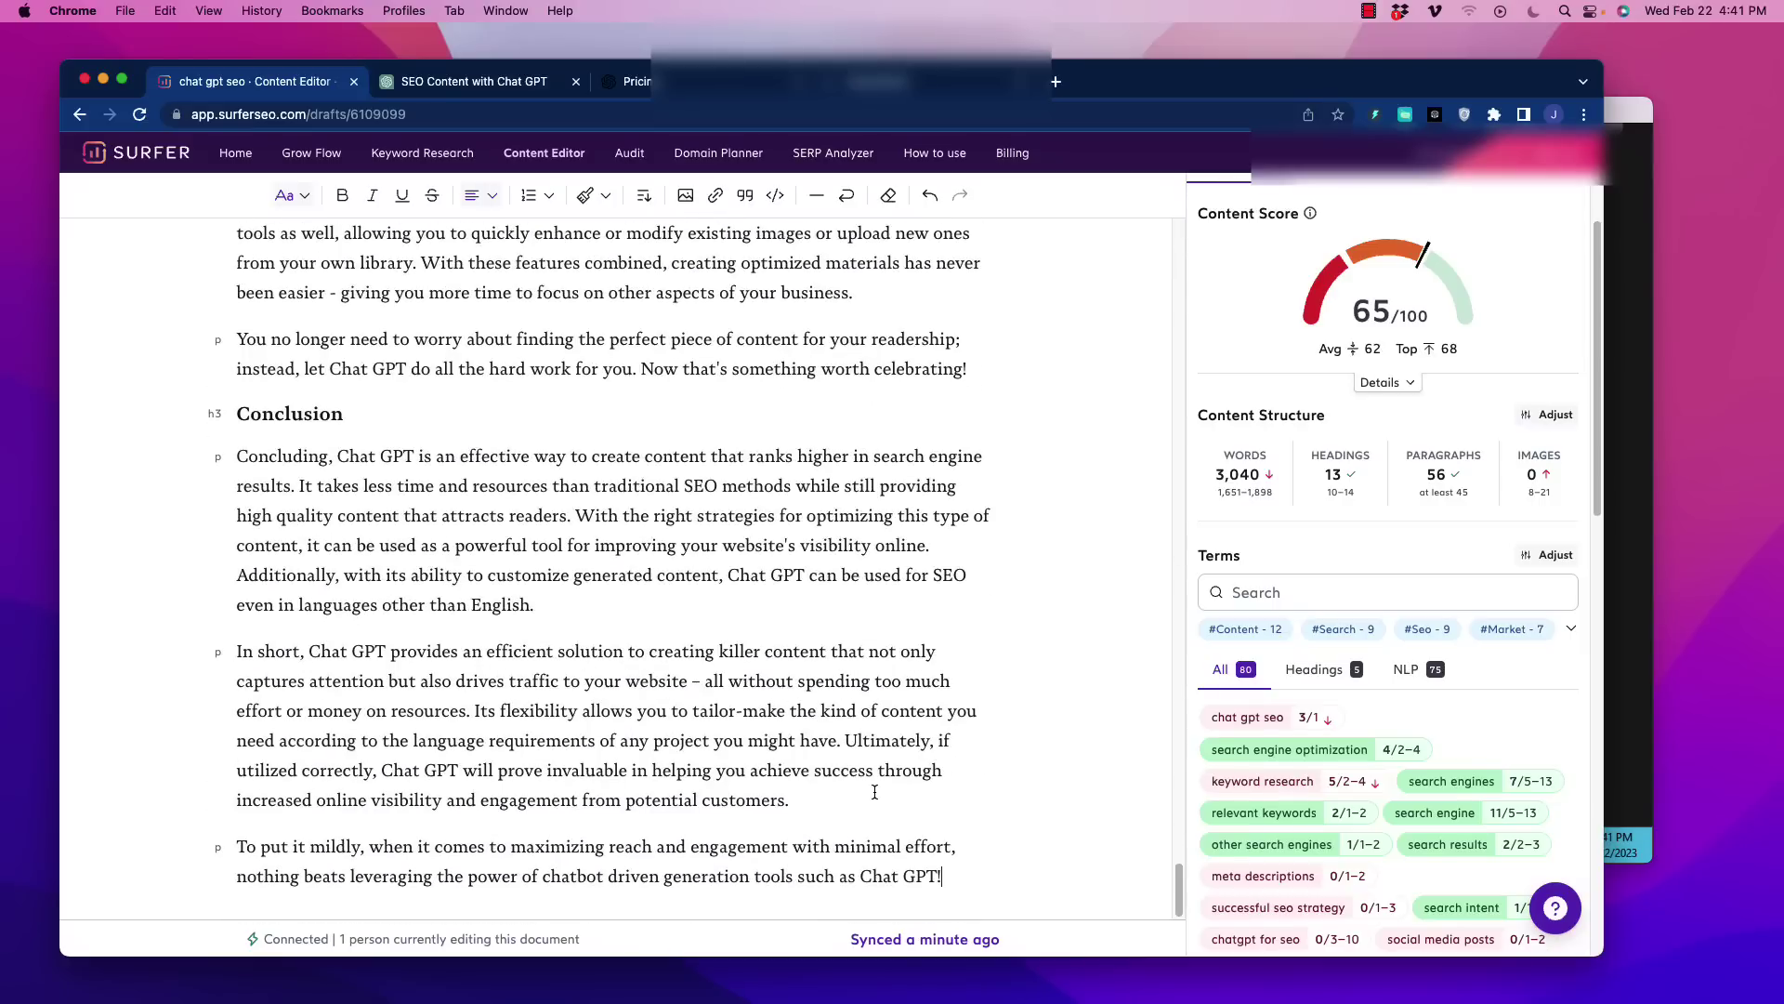
pyautogui.moveTo(991, 879); pyautogui.dragTo(963, 847)
pyautogui.moveTo(772, 712); pyautogui.dragTo(215, 272)
pyautogui.rightClick(427, 380)
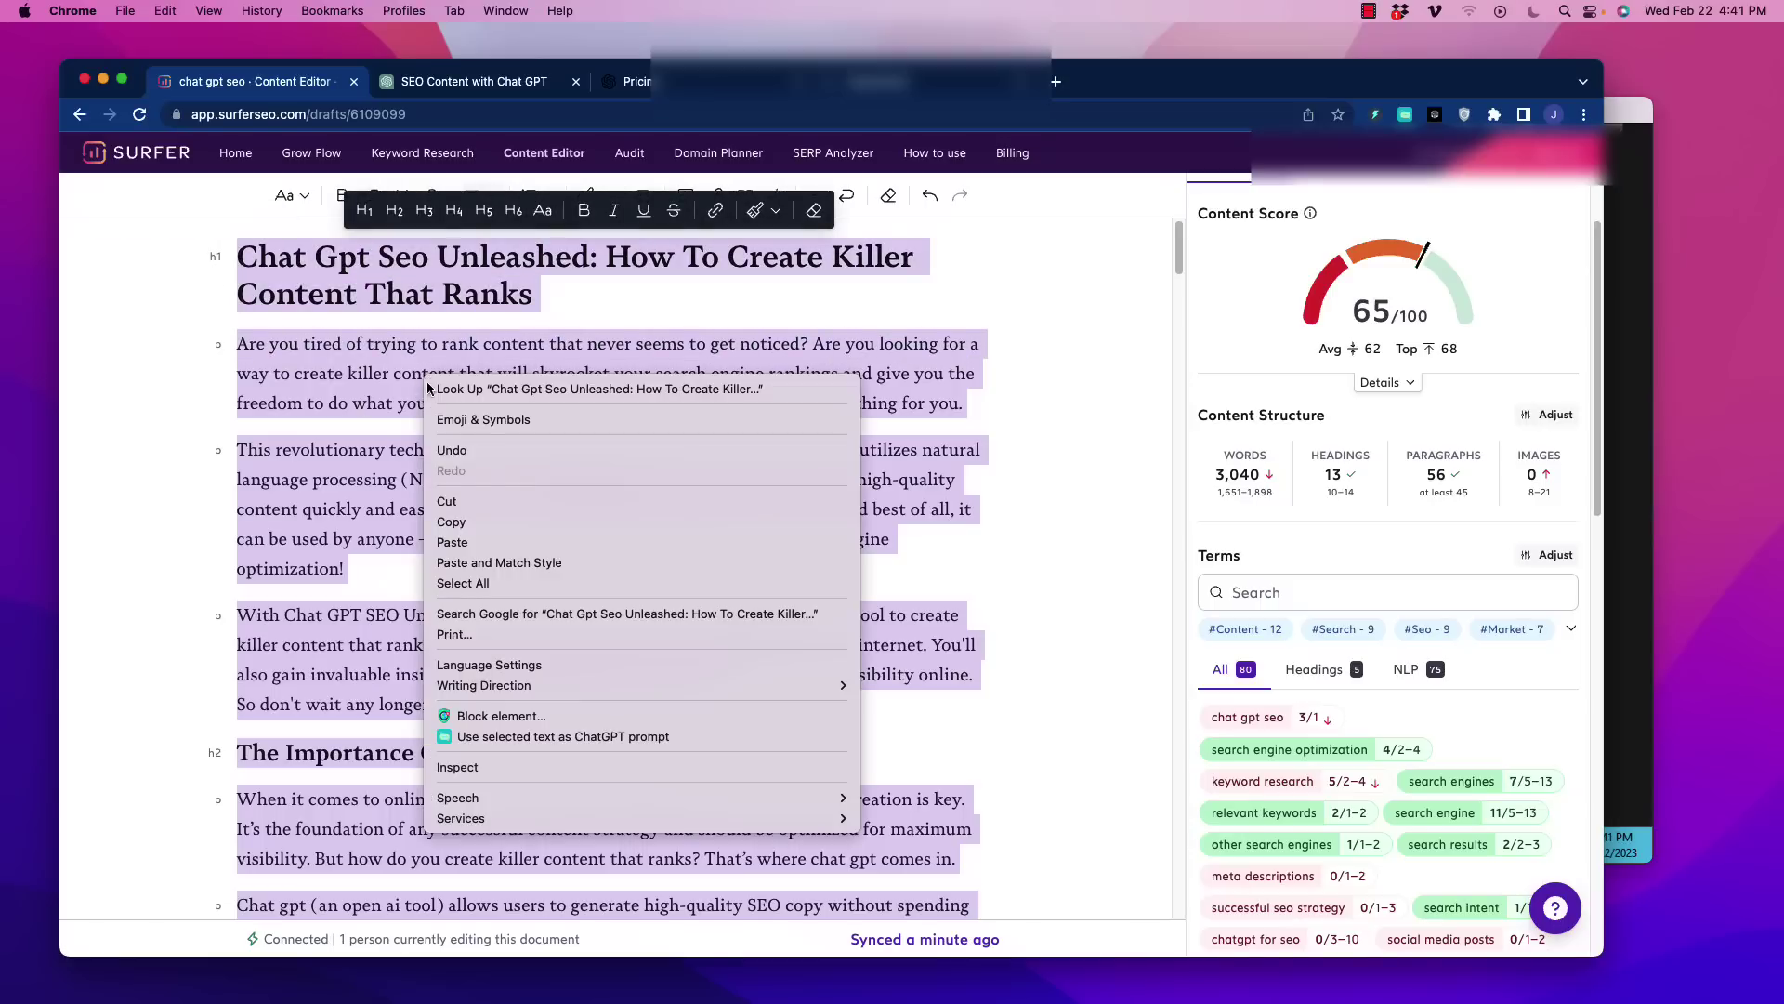
pyautogui.click(474, 522)
pyautogui.click(899, 530)
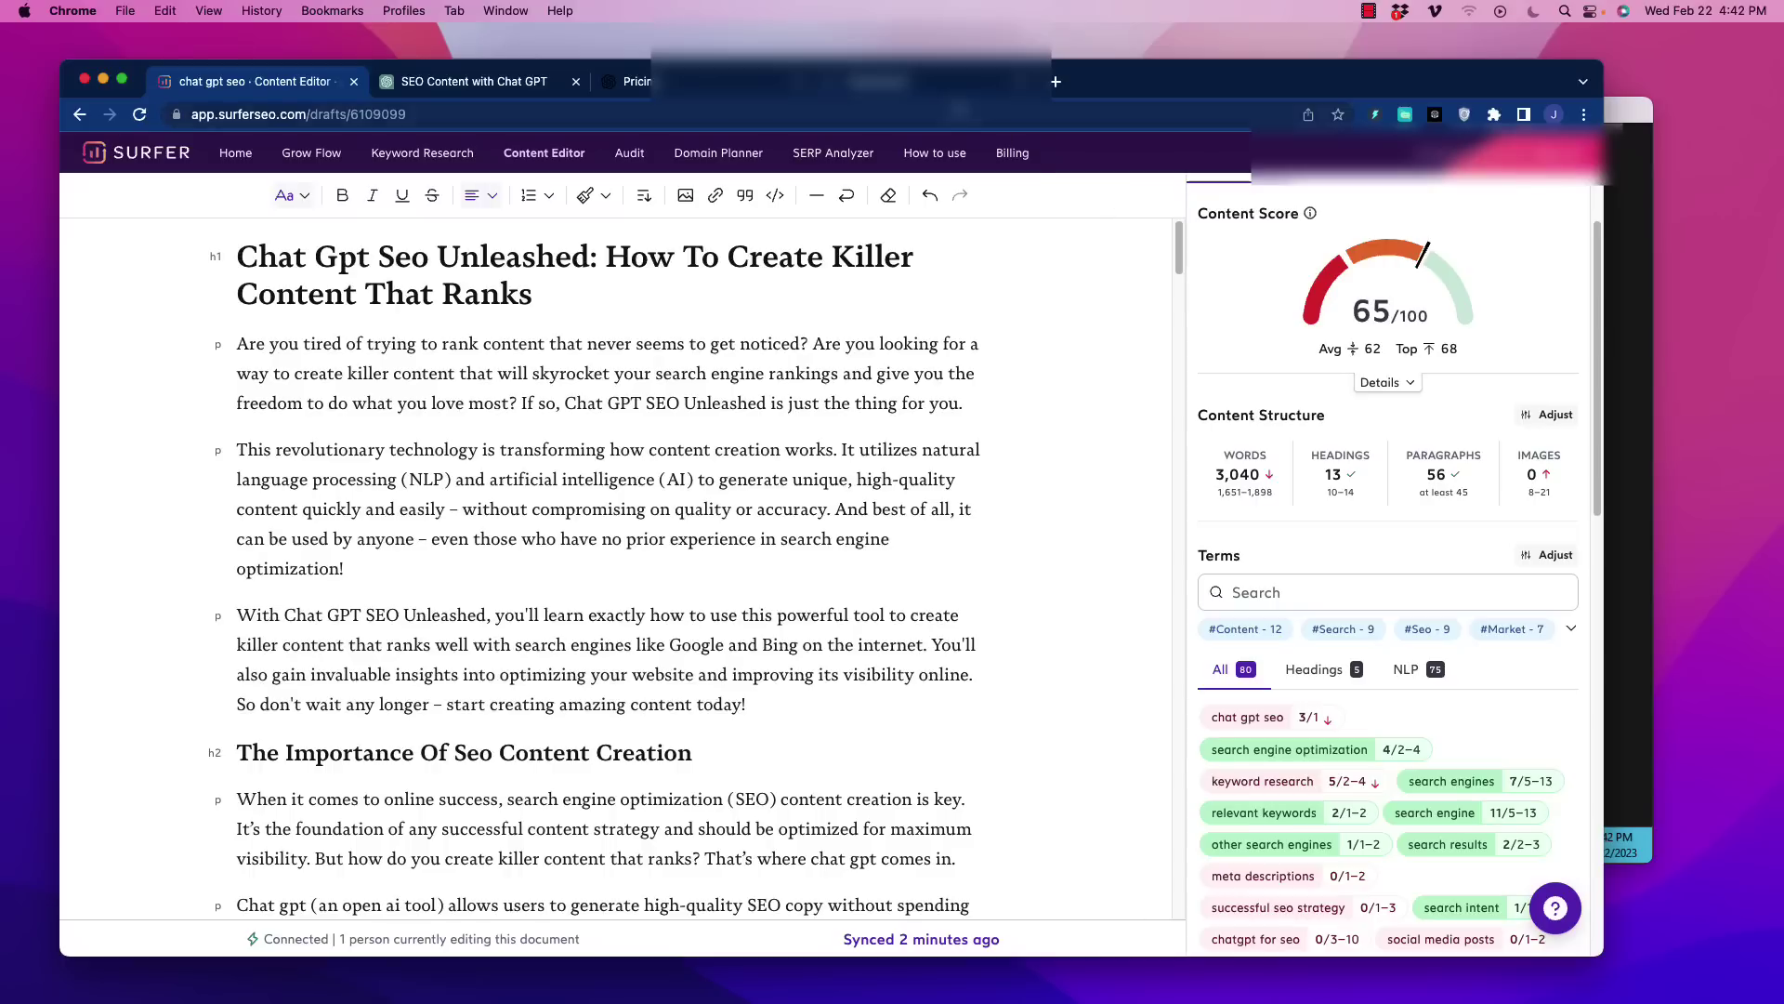
# Paste the copied 2979-word article into Originality.ai's content box and run the AI scan
pyautogui.click(939, 84)
pyautogui.click(752, 359)
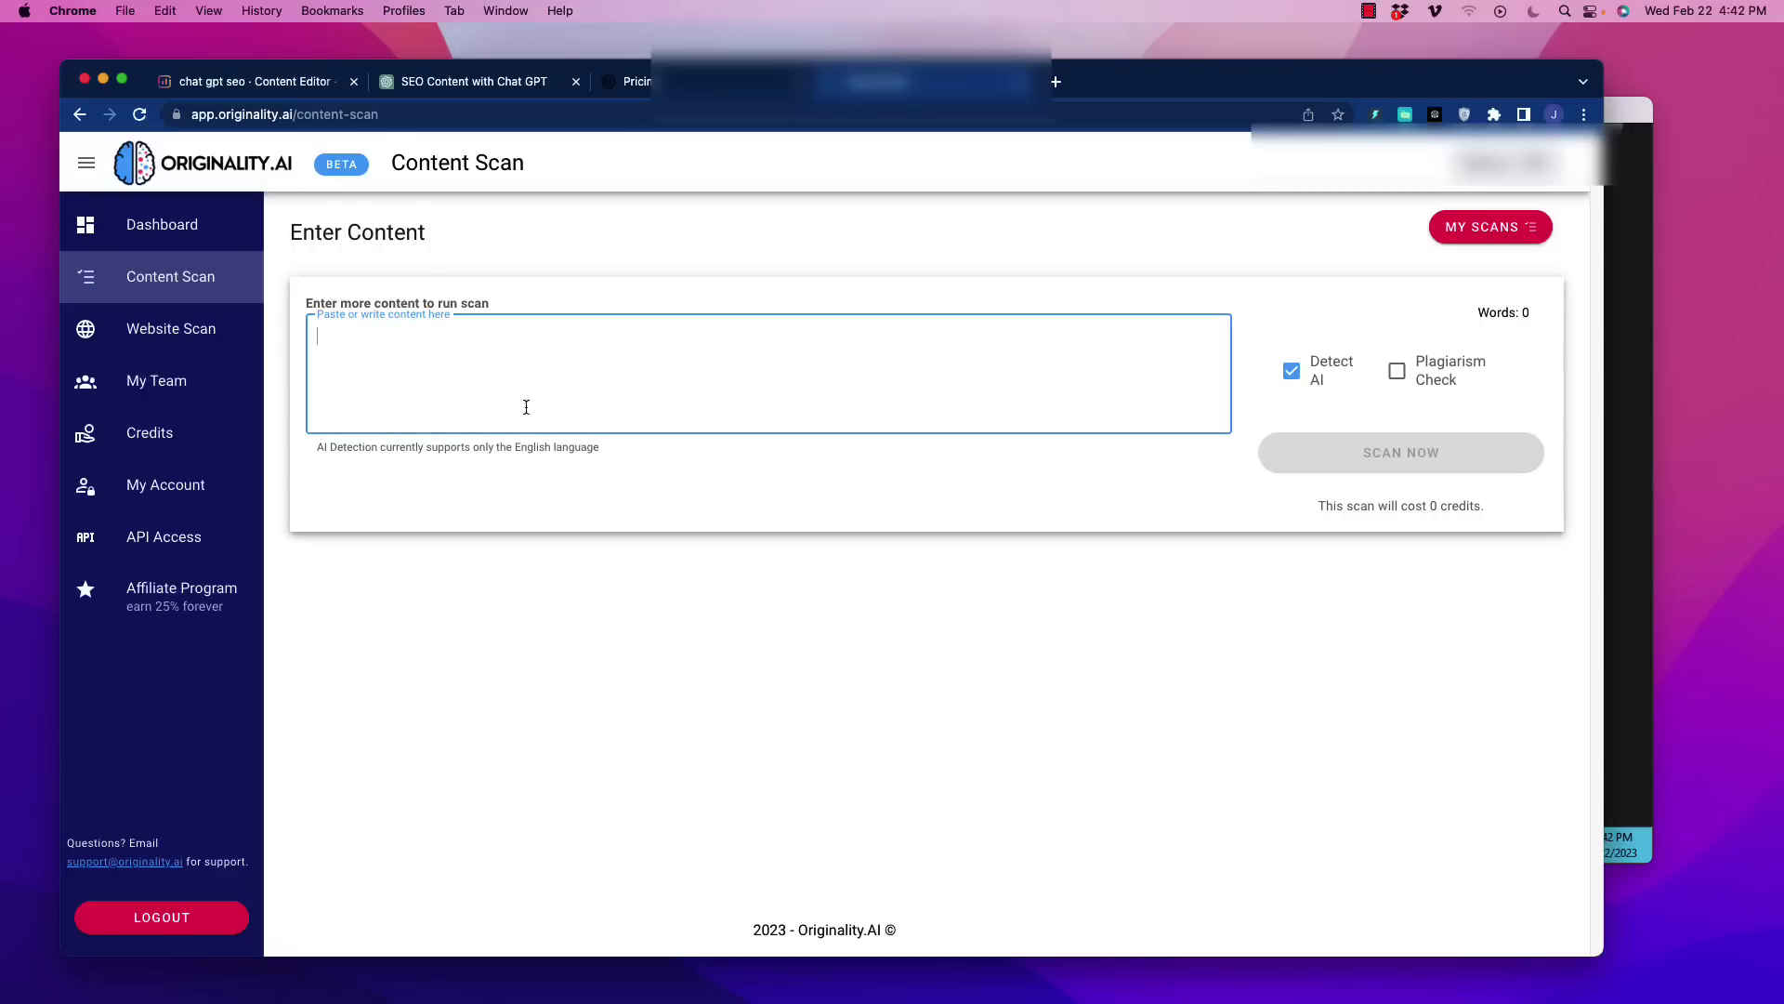
pyautogui.rightClick(465, 363)
pyautogui.click(494, 497)
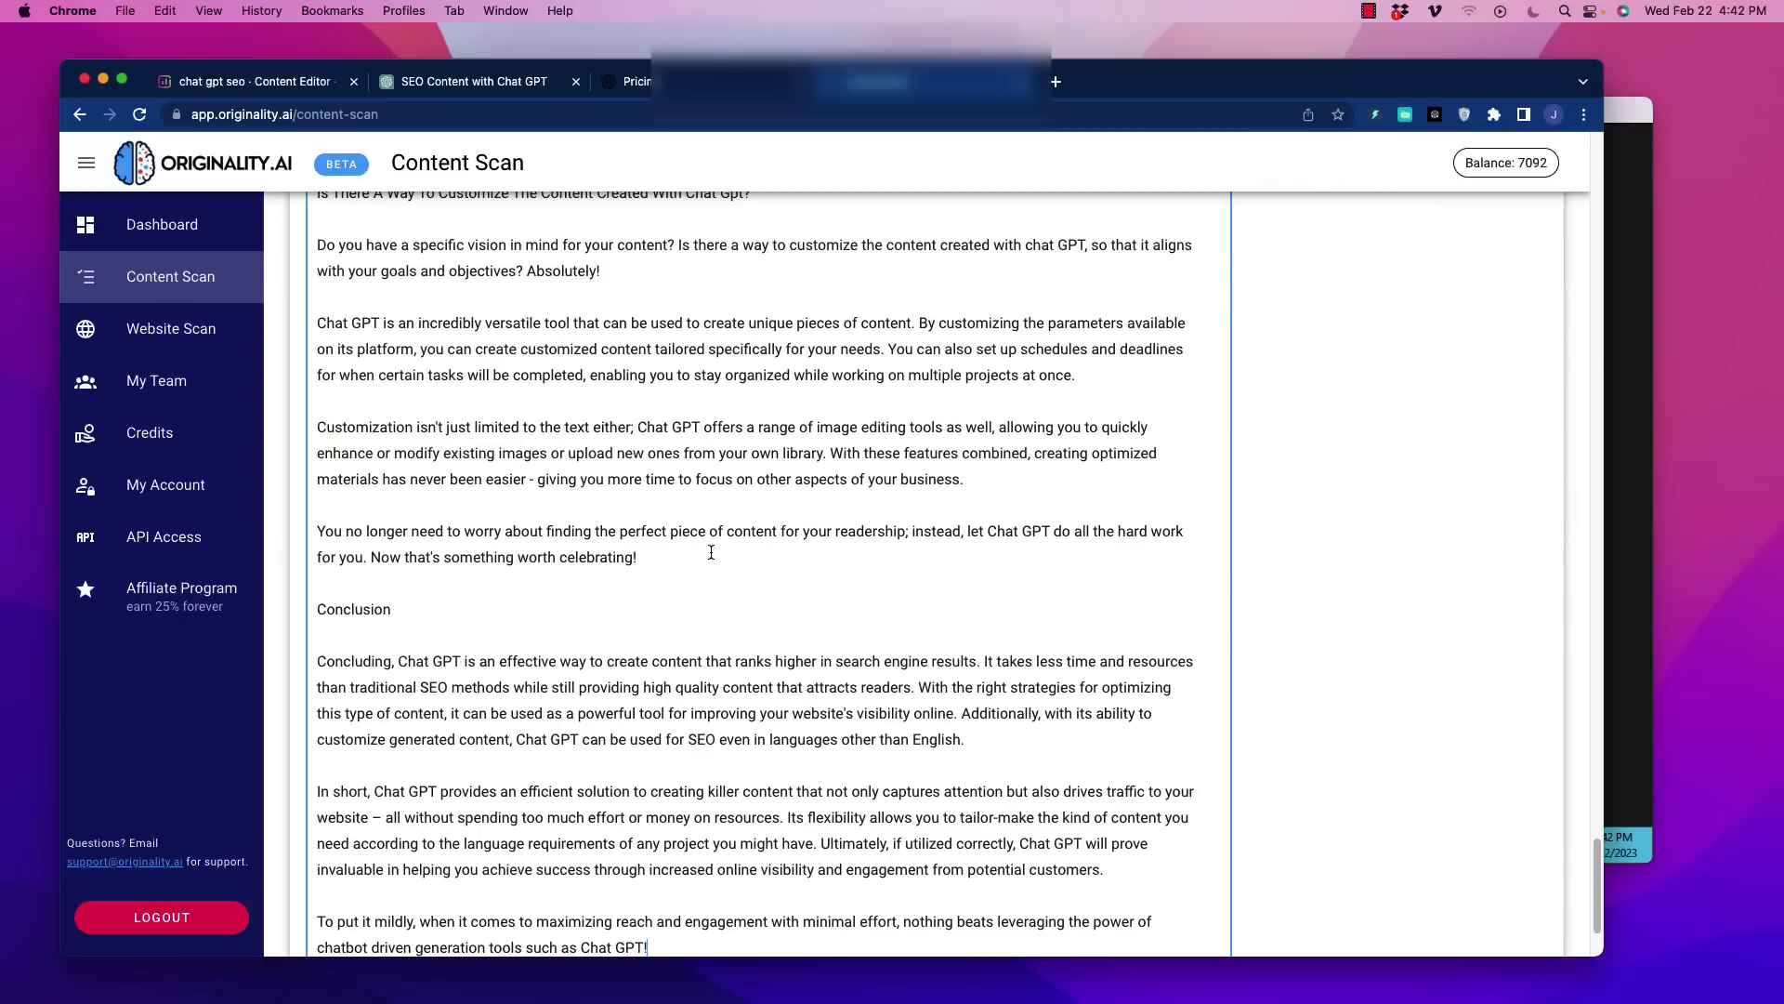
pyautogui.scroll(-3, 763, 587)
pyautogui.scroll(10, 763, 588)
pyautogui.scroll(20, 763, 588)
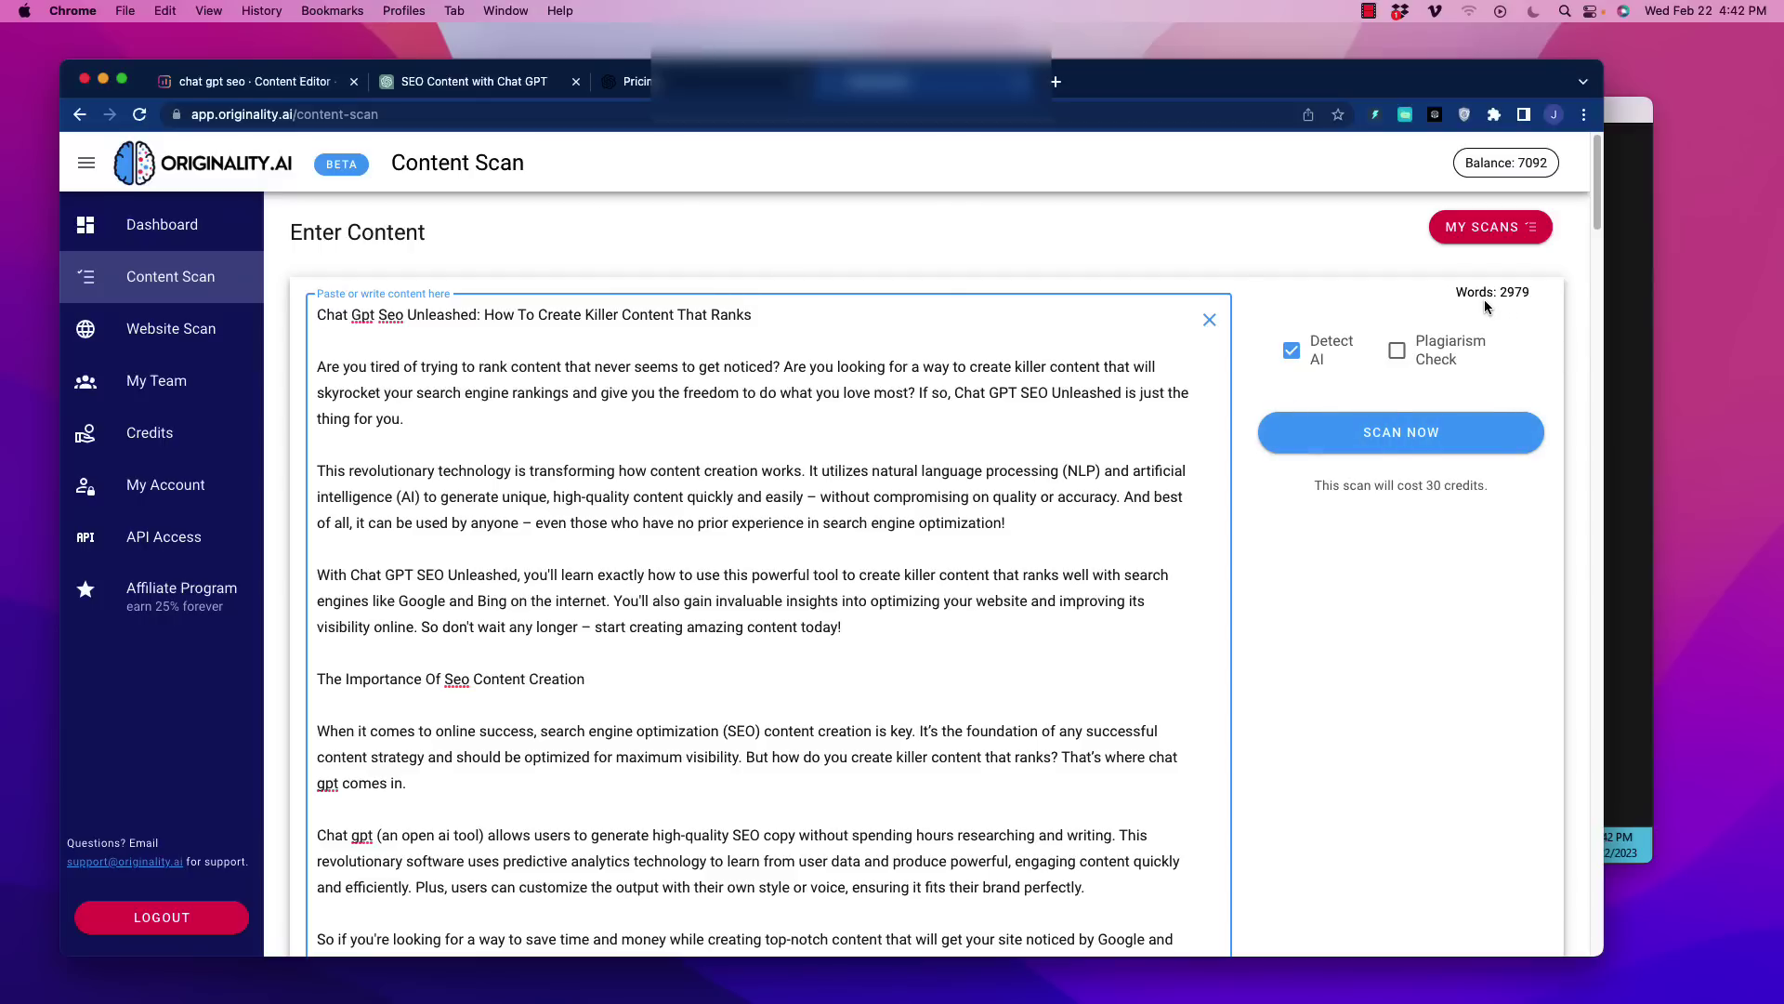
pyautogui.click(1383, 443)
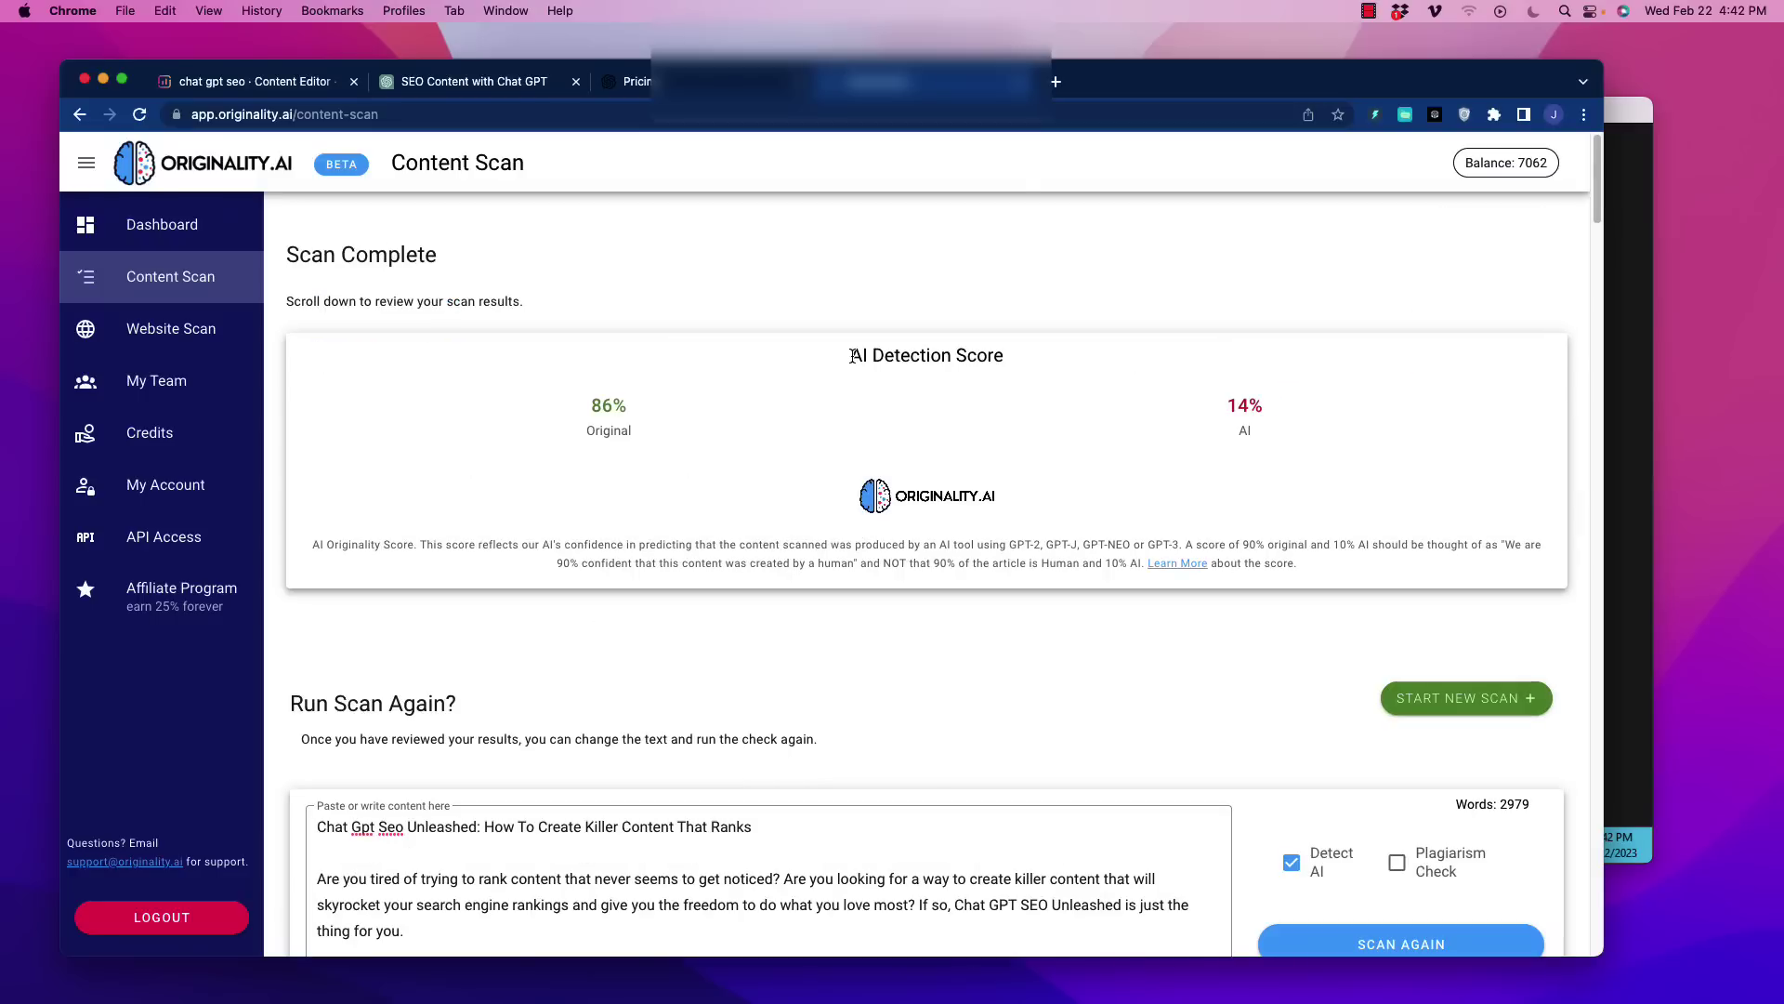
pyautogui.moveTo(850, 356); pyautogui.dragTo(1006, 357)
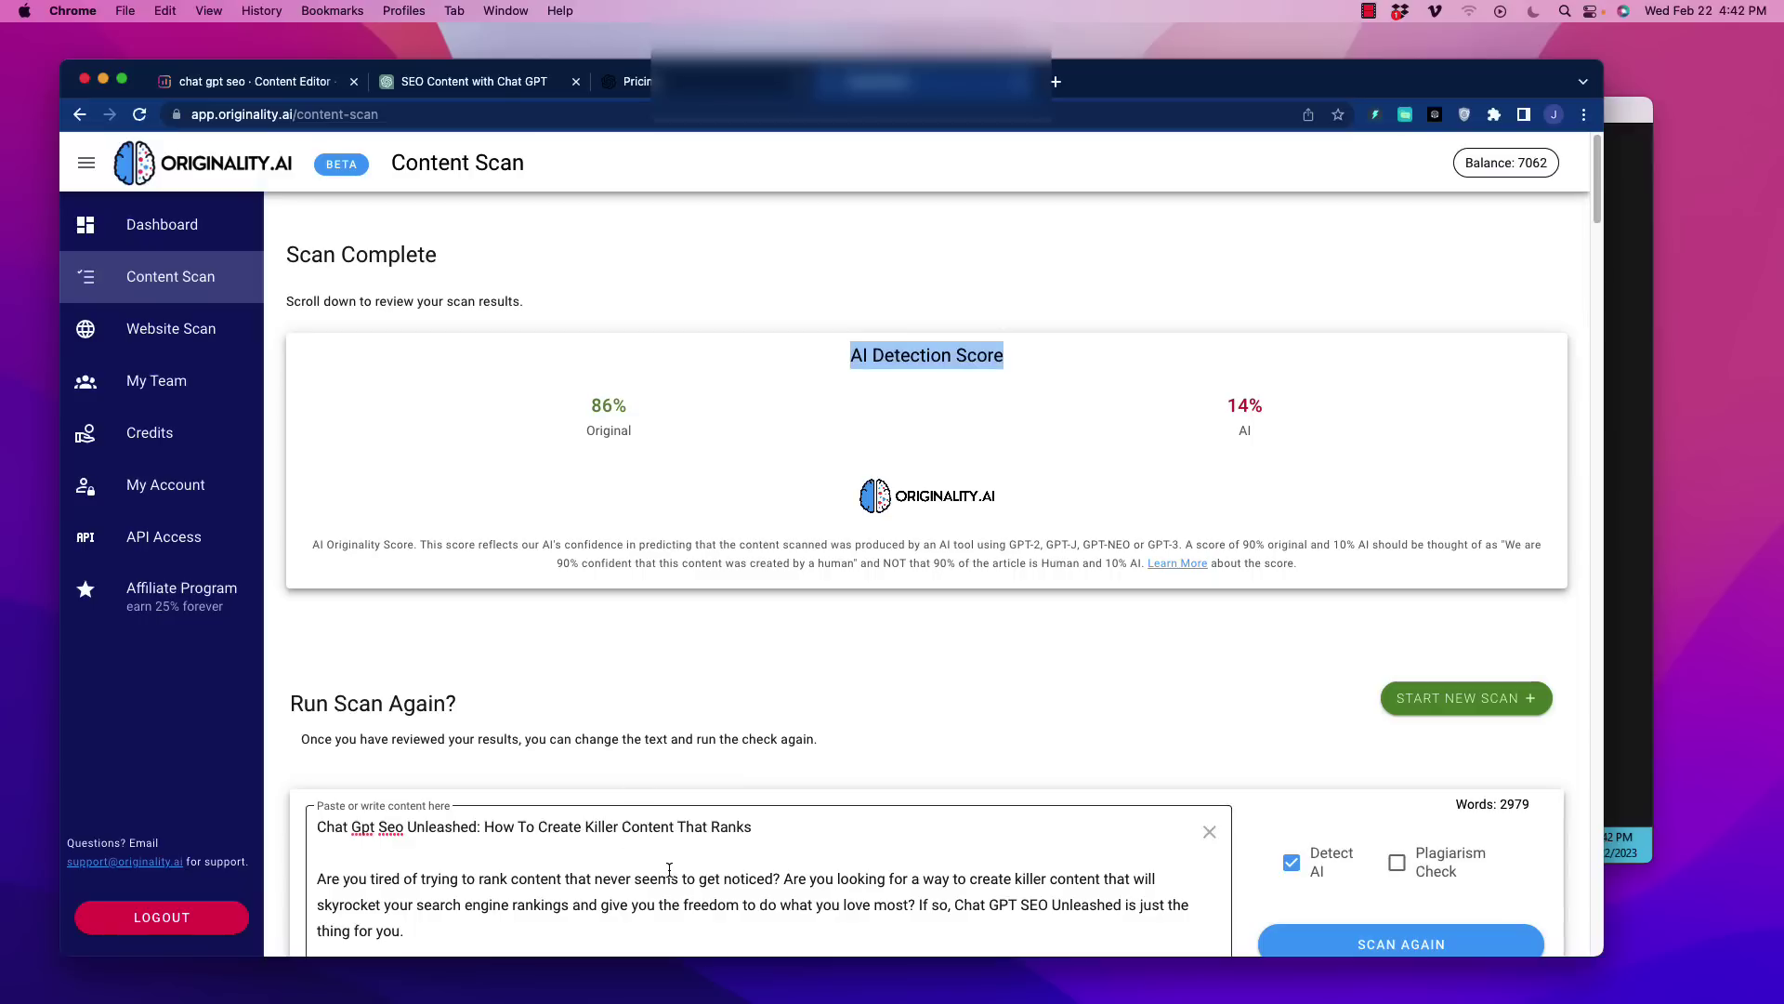
pyautogui.moveTo(589, 419); pyautogui.dragTo(627, 407)
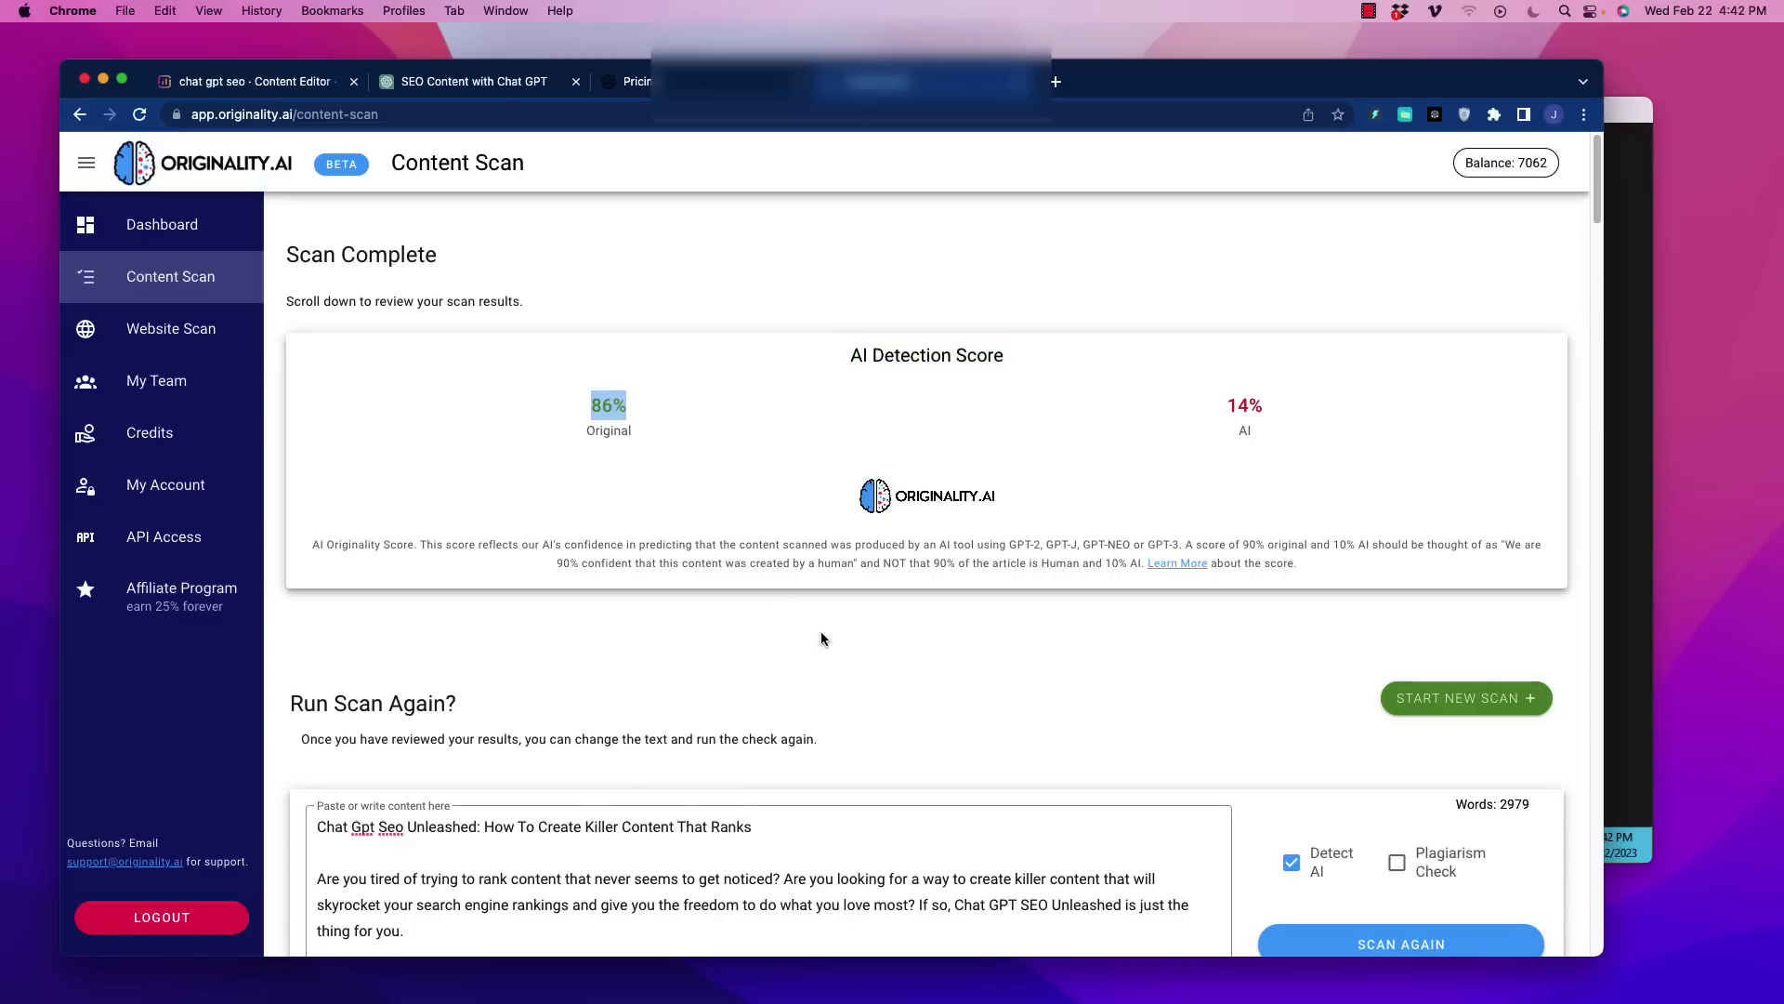
pyautogui.scroll(-8, 739, 676)
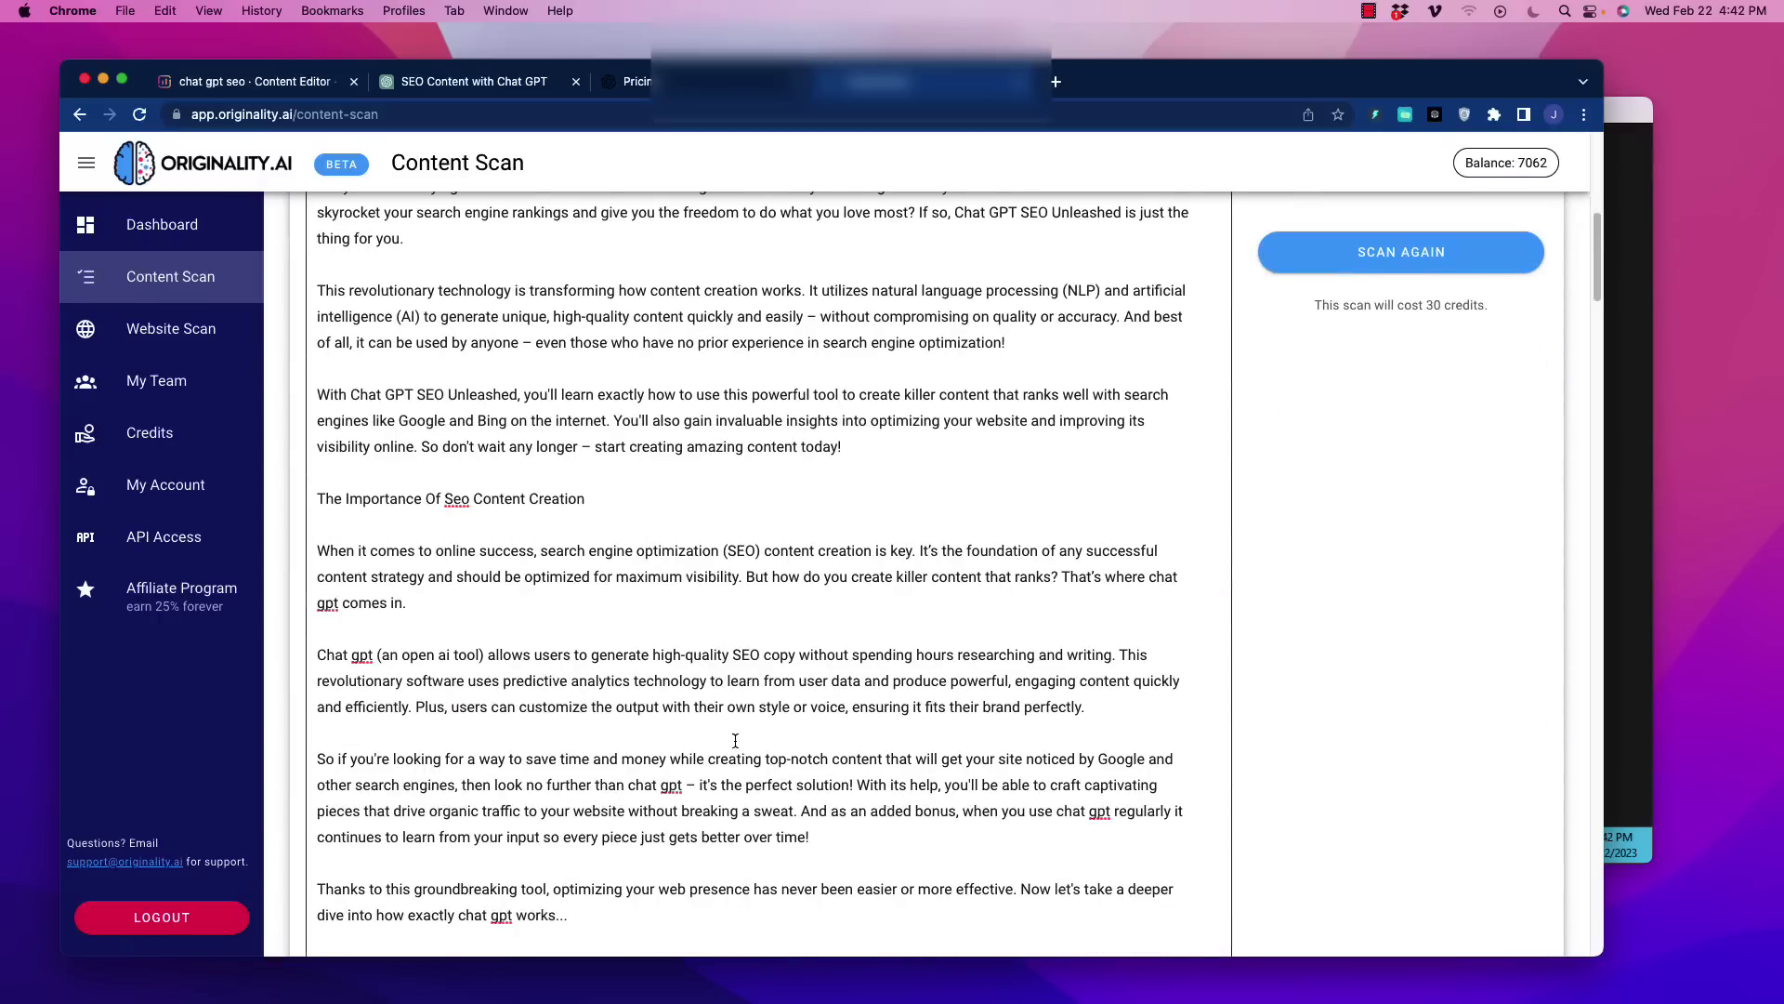
pyautogui.scroll(-15, 739, 675)
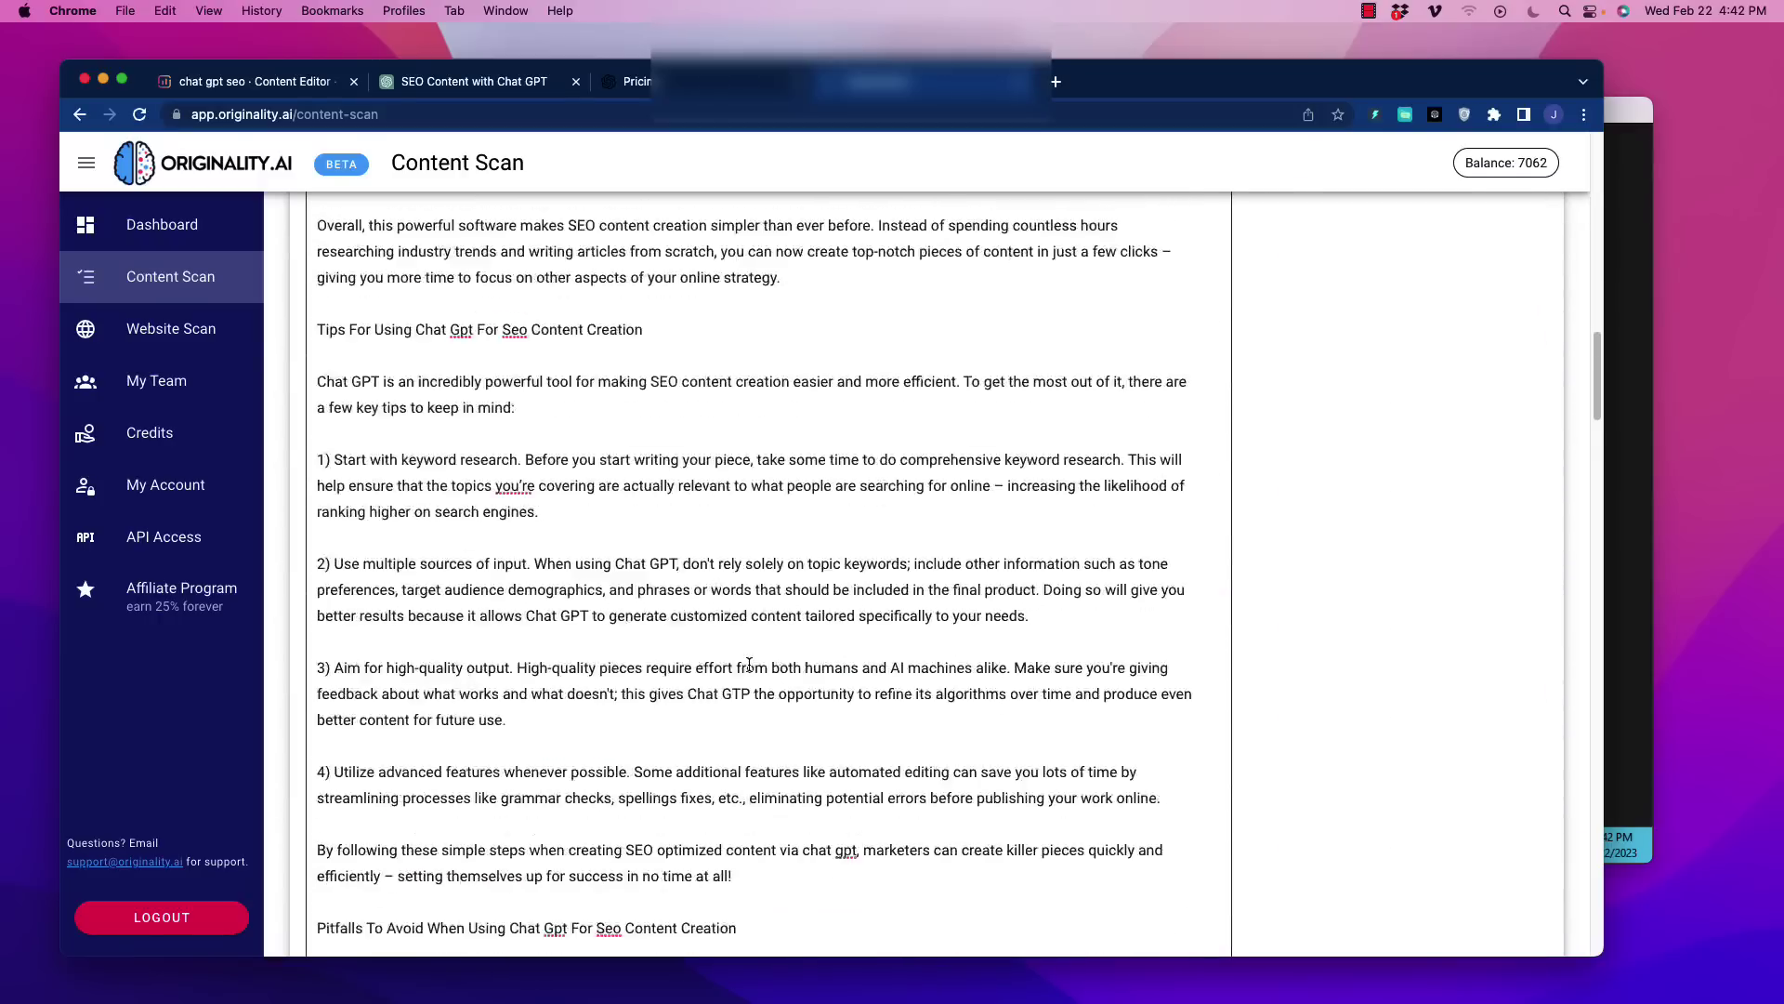
pyautogui.scroll(-12, 748, 668)
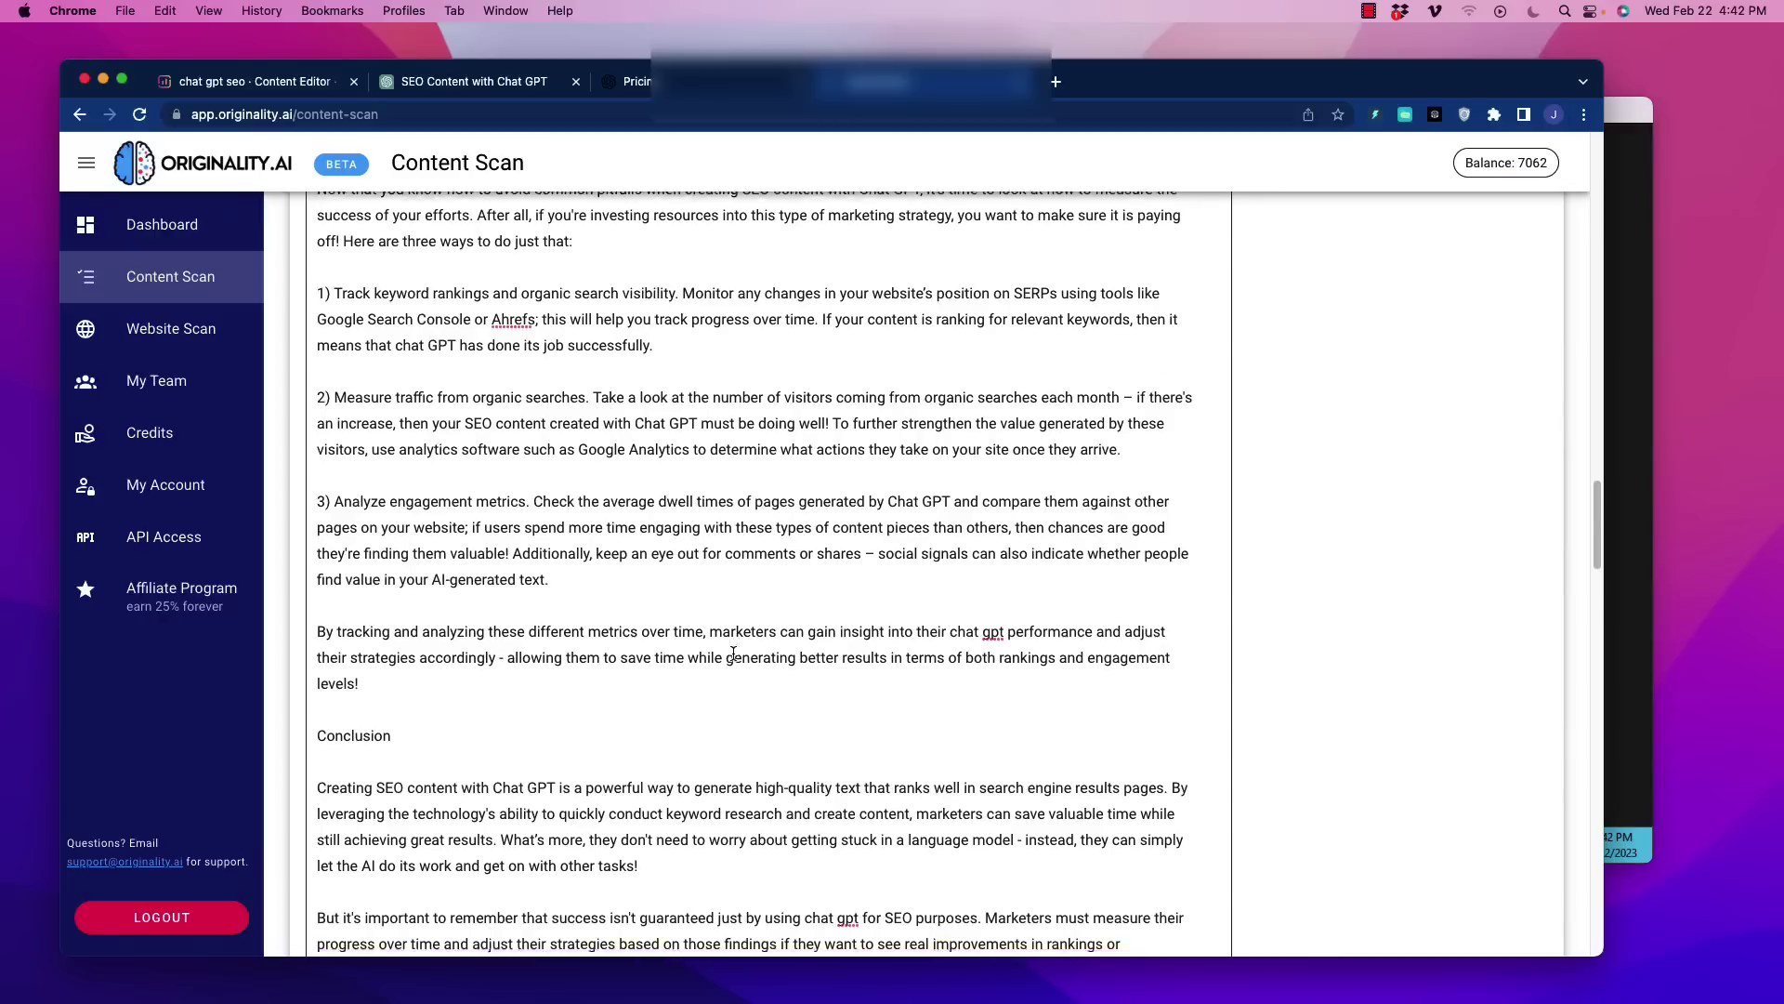
pyautogui.scroll(-2, 732, 606)
pyautogui.scroll(-6, 729, 614)
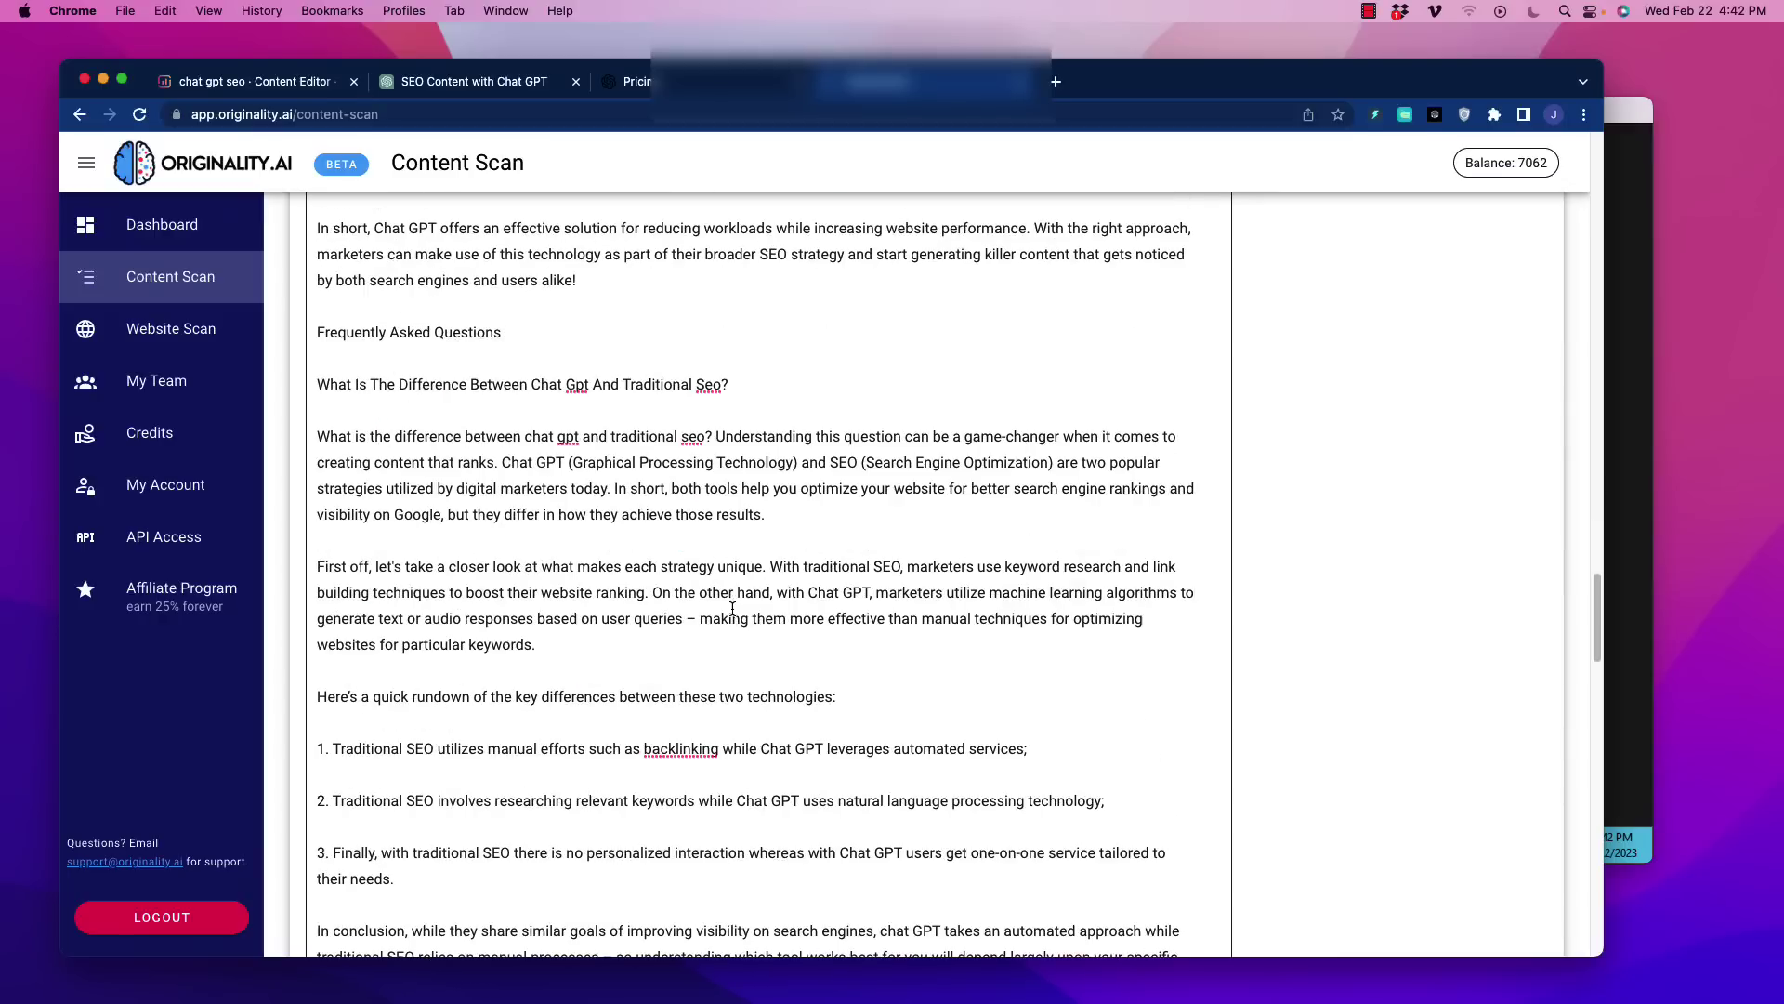
pyautogui.scroll(-4, 729, 637)
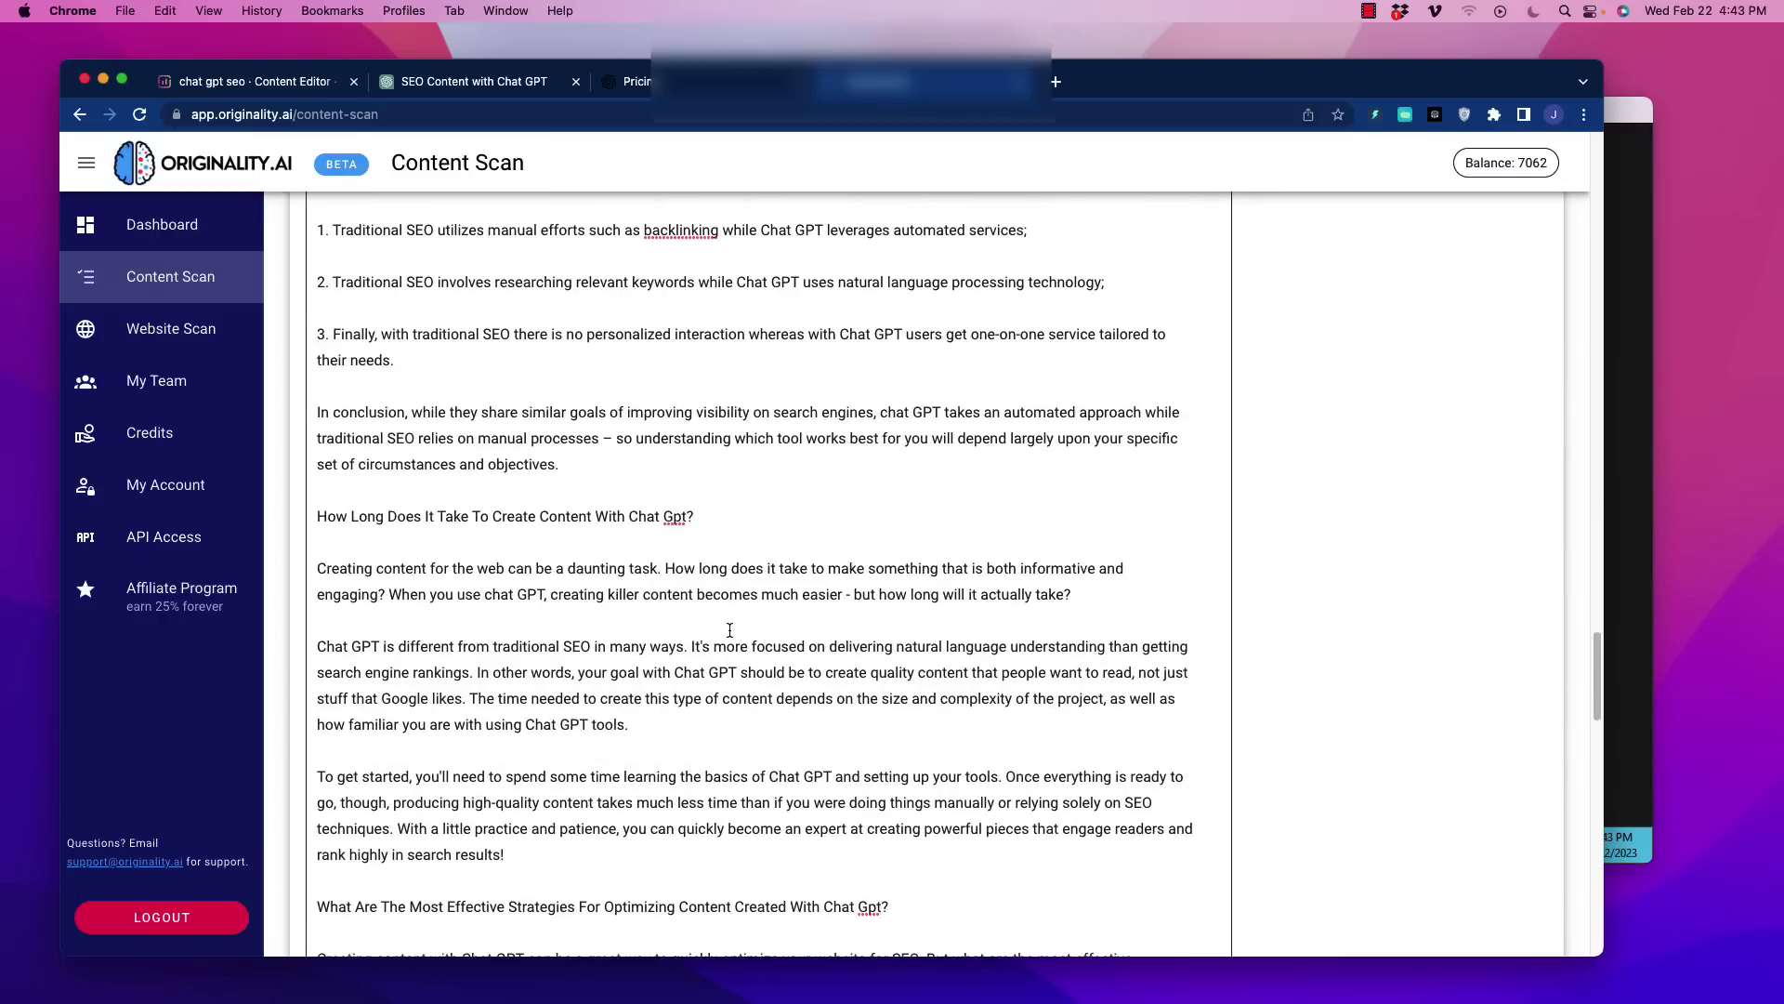
pyautogui.scroll(-3, 735, 654)
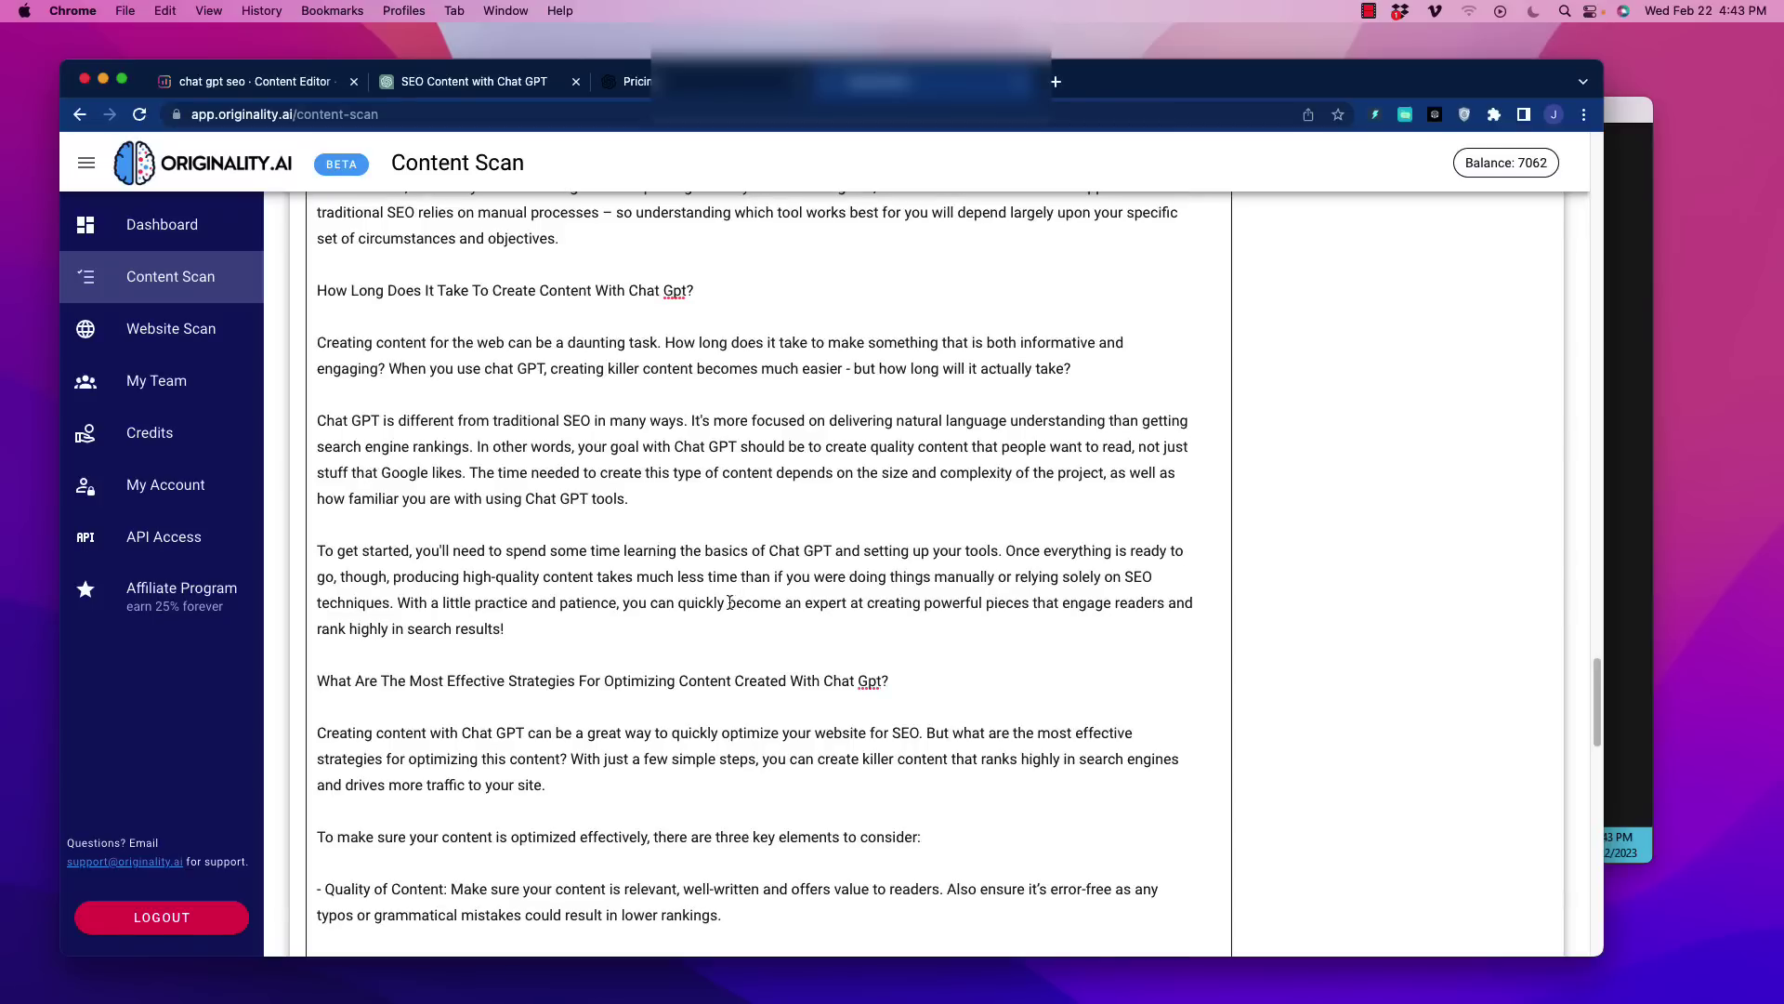
pyautogui.scroll(-1, 770, 528)
pyautogui.scroll(-15, 771, 528)
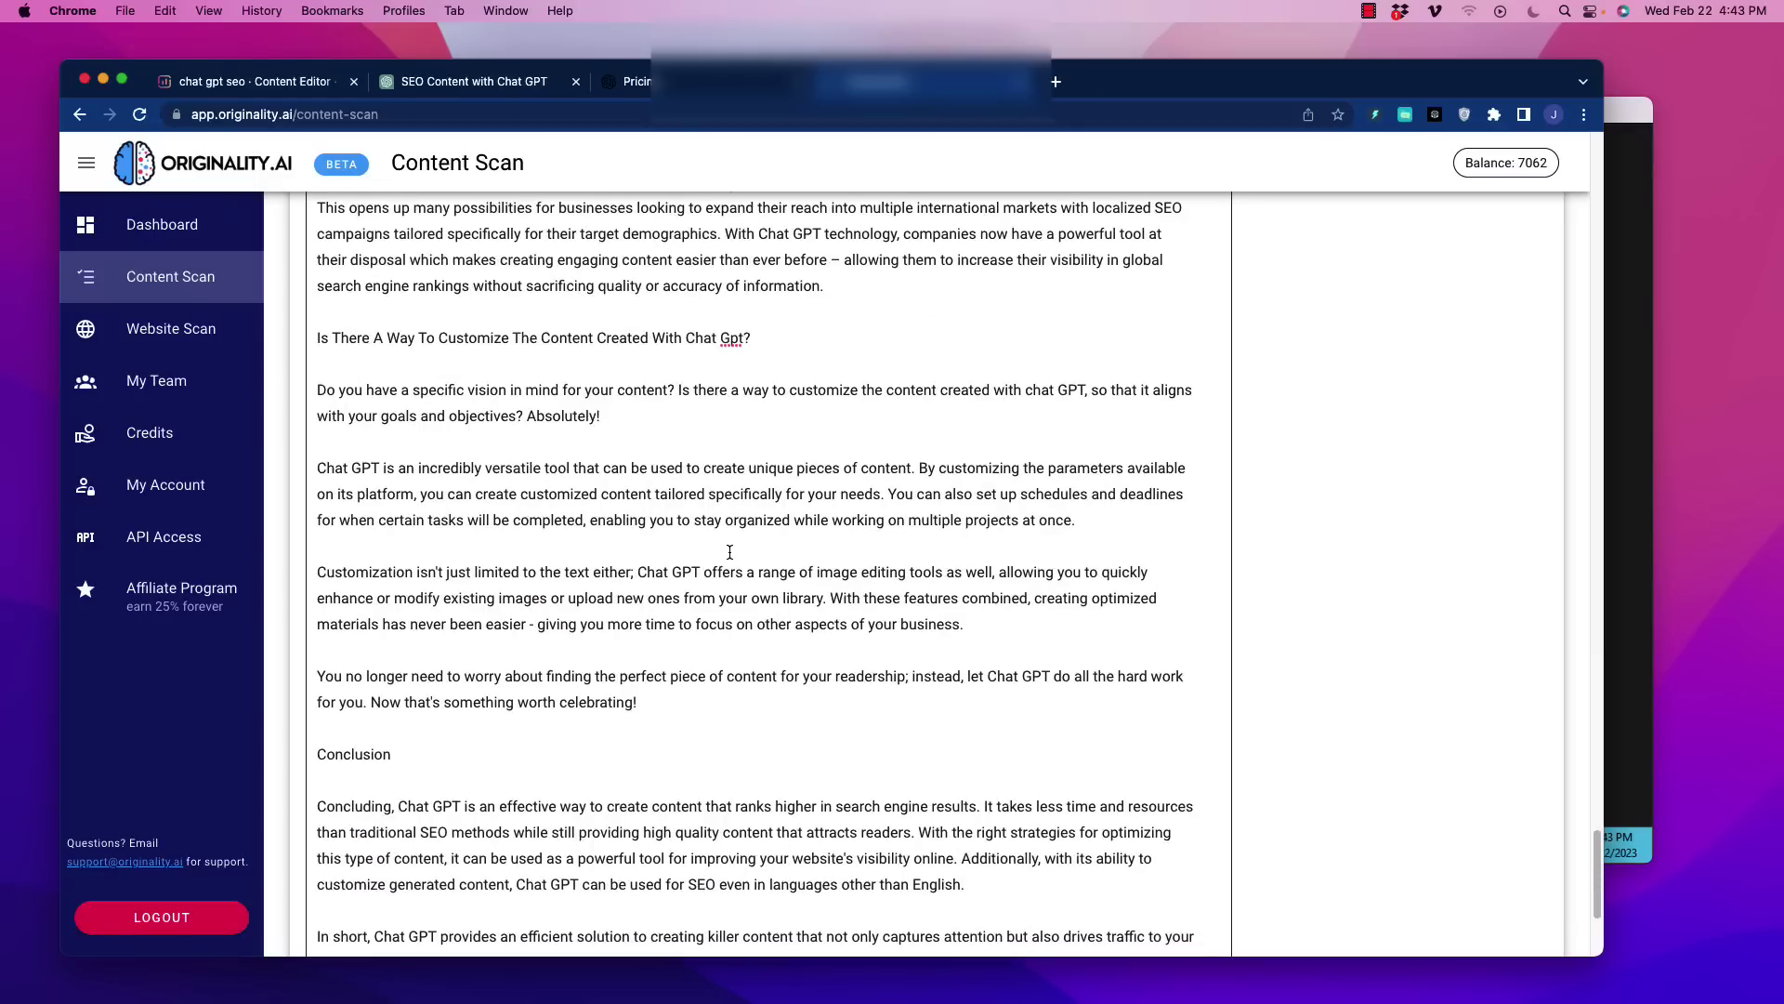
pyautogui.scroll(-5, 712, 550)
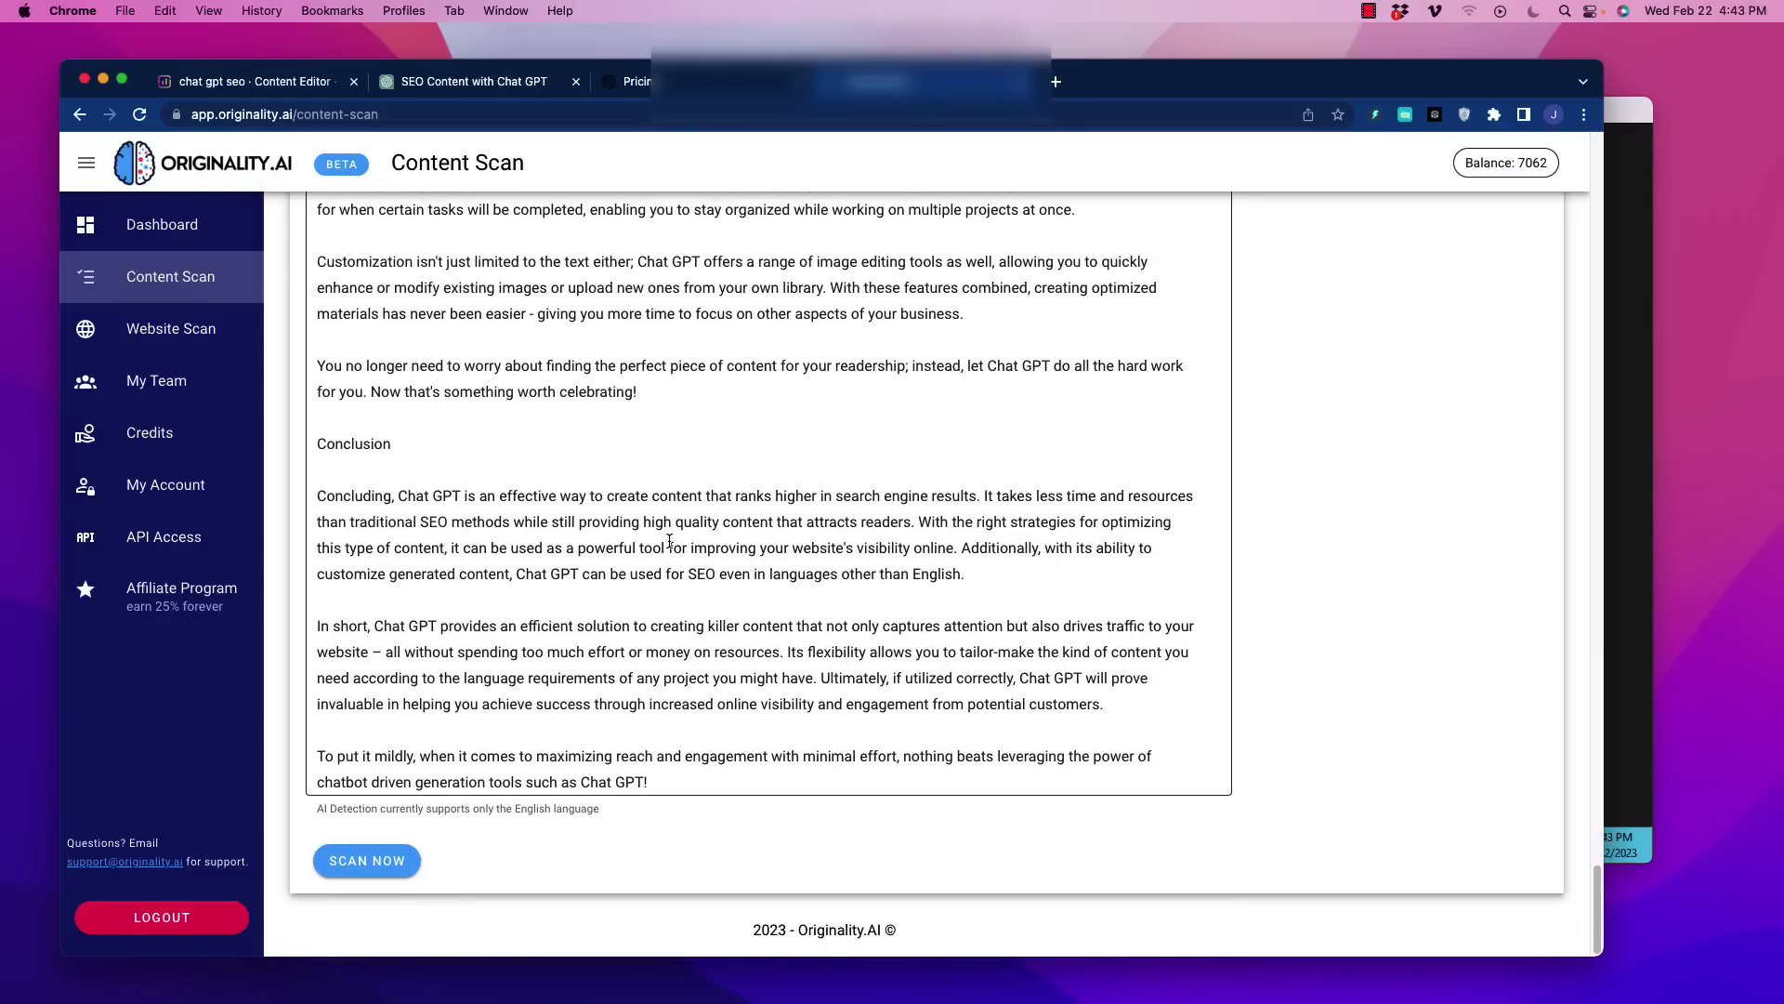
pyautogui.scroll(12, 669, 541)
pyautogui.scroll(20, 668, 541)
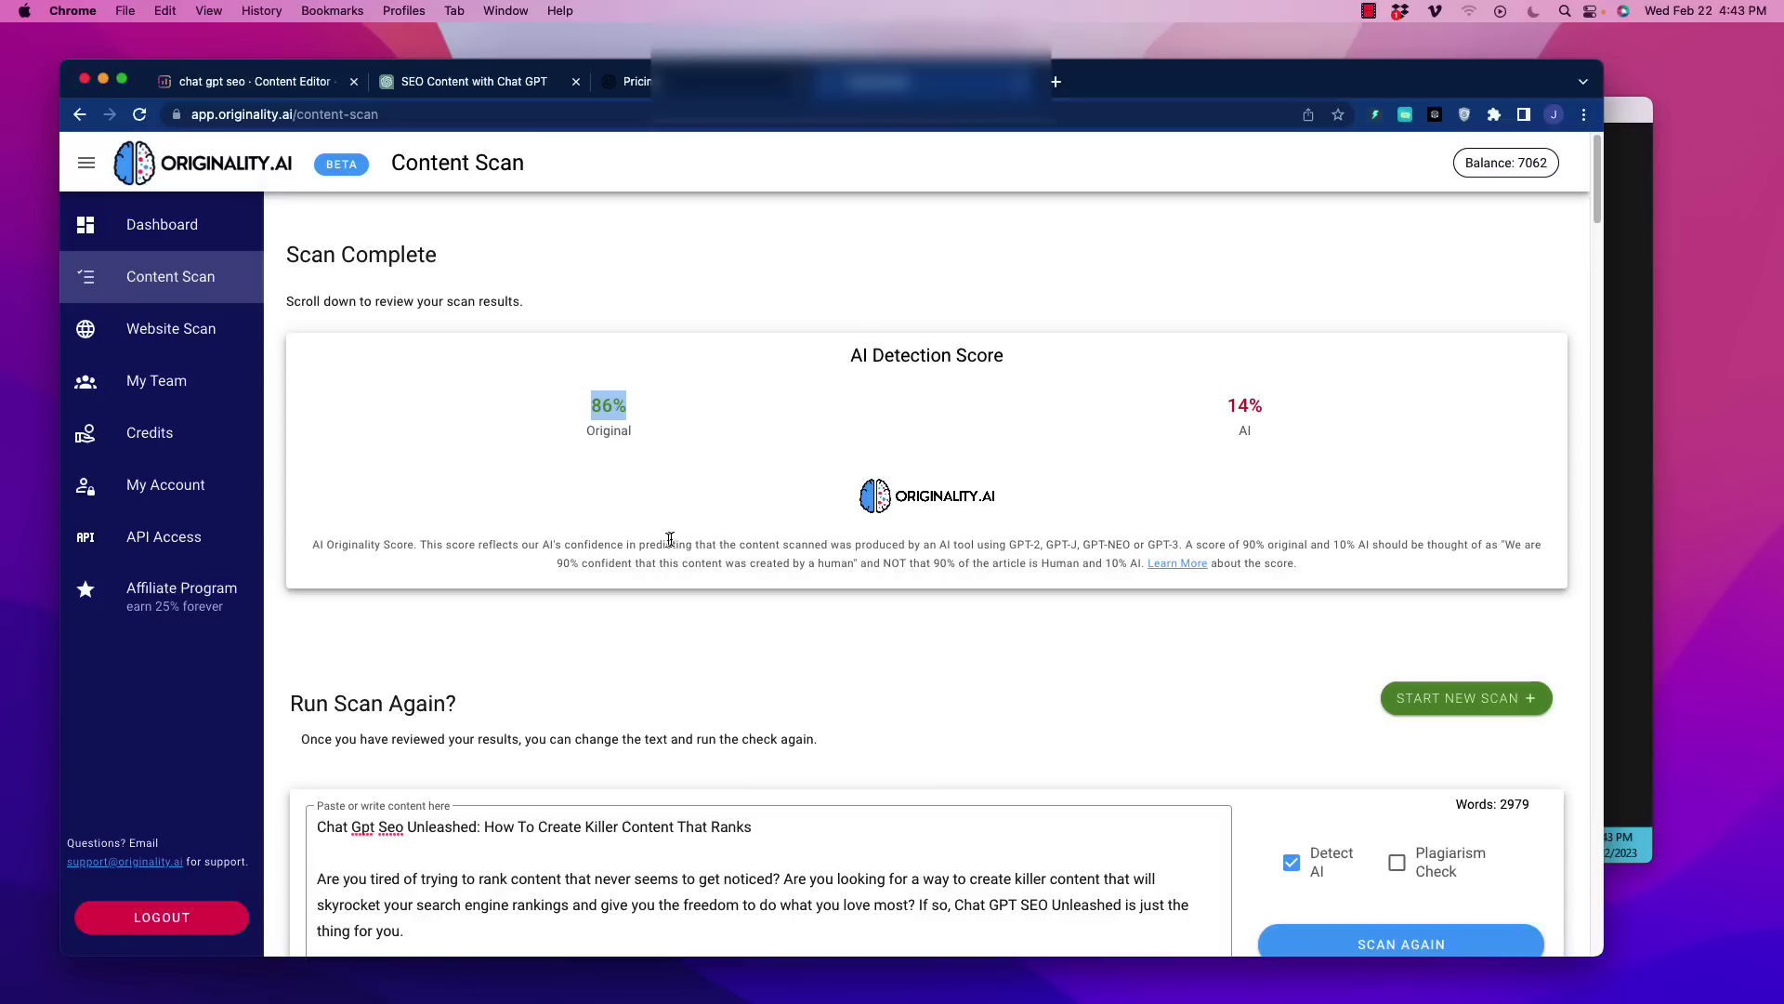
# Bring the Remote Desktop session with ZimmWriter's article output window to the front
pyautogui.click(1628, 112)
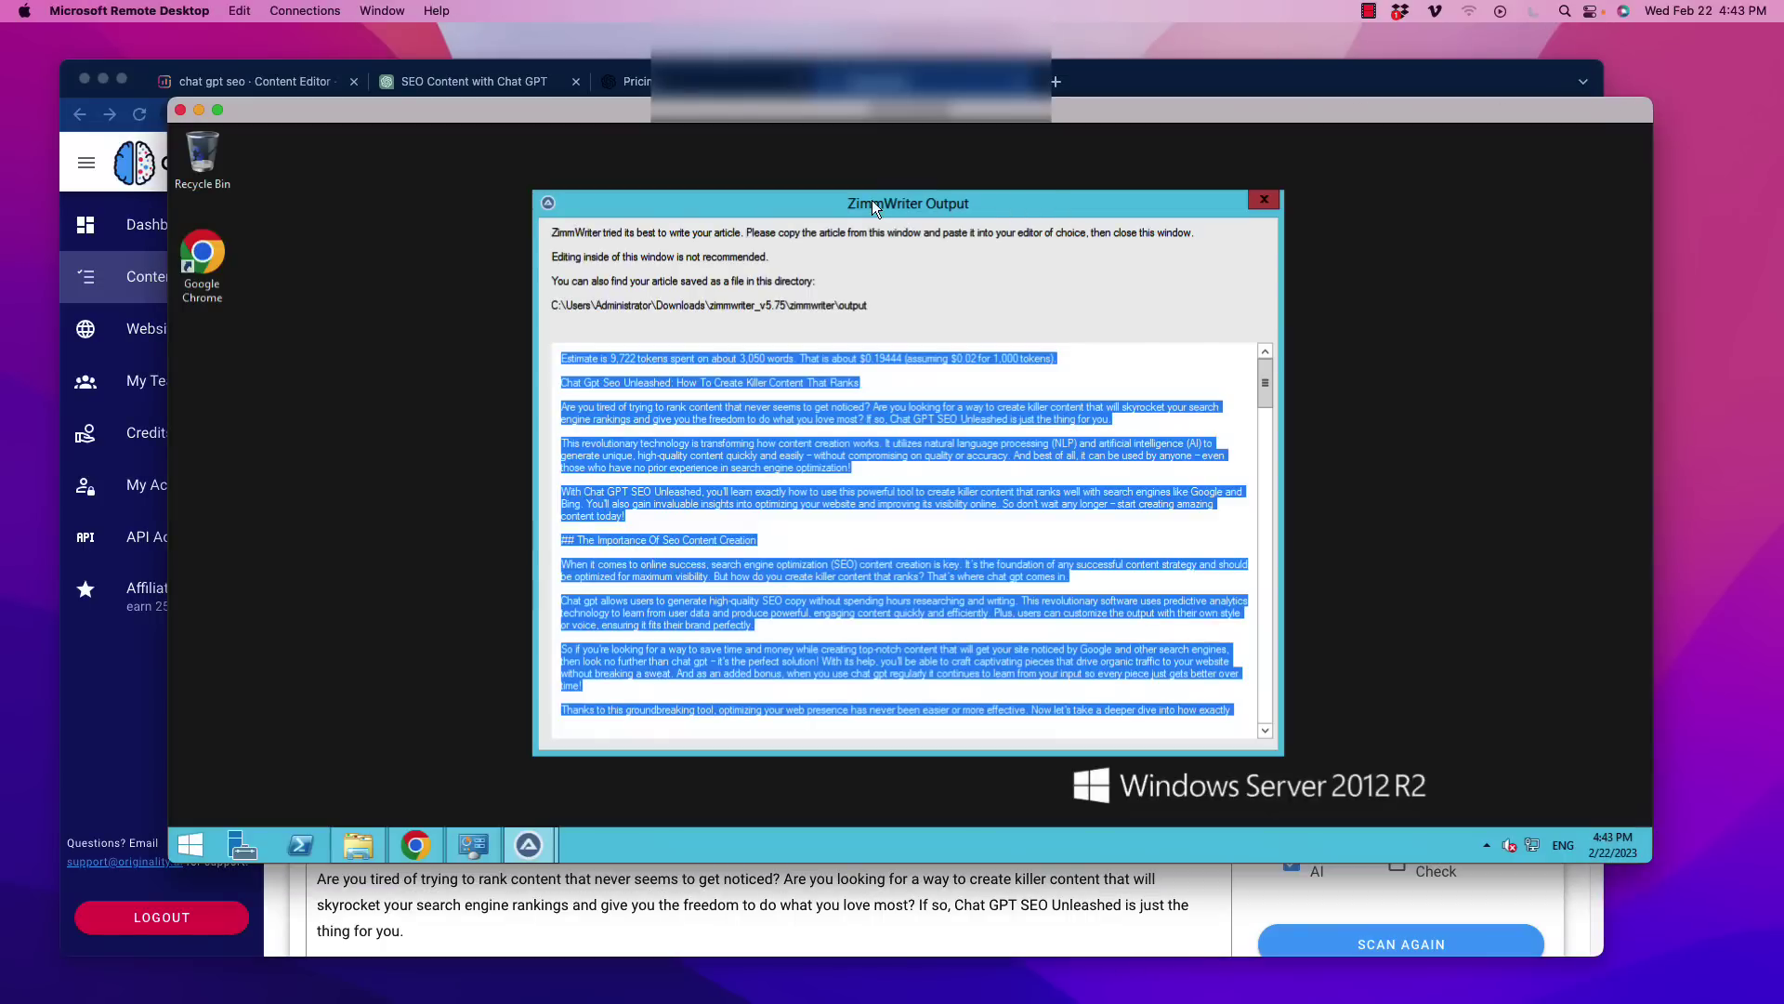